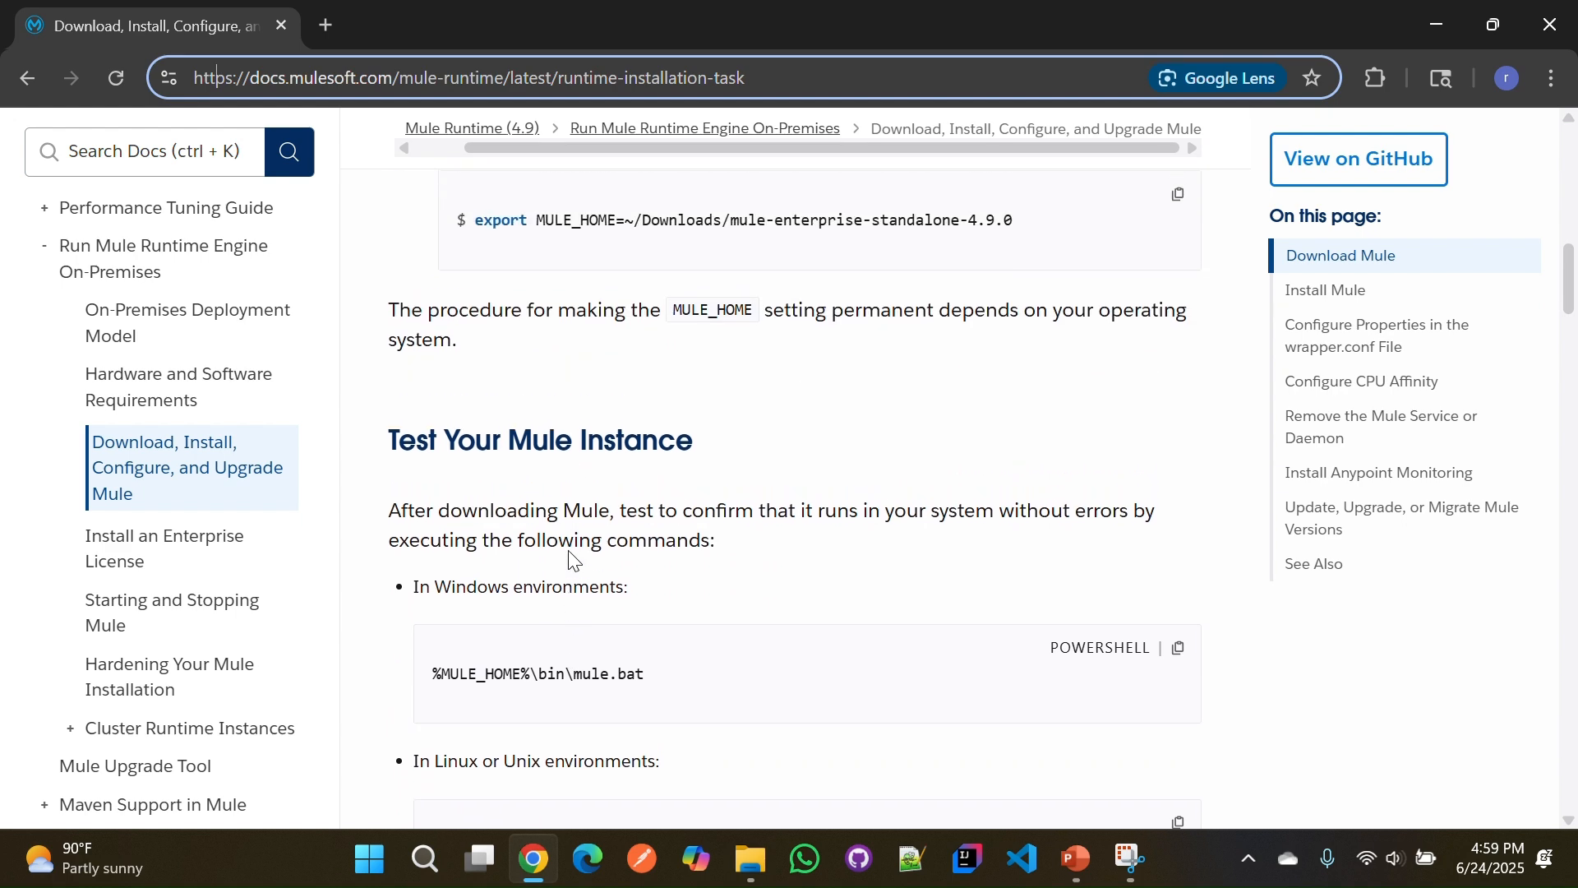
- Open the Mule enterprise download page linked under Download Mule in the documentation and select Mule Standalone as the product
scroll(569, 557, up, 5)
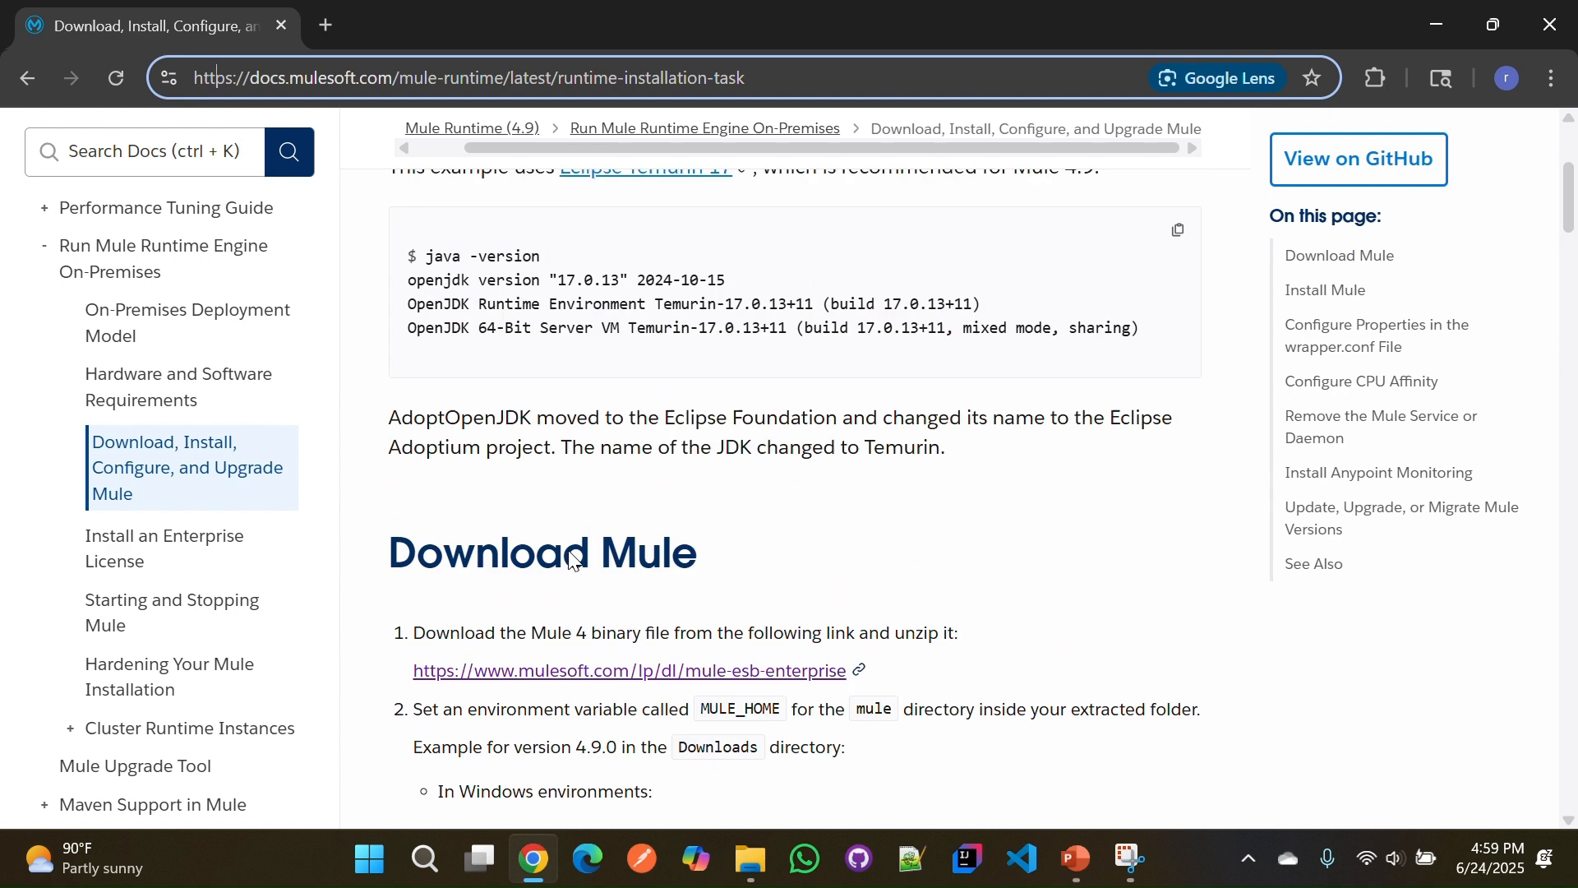
click(586, 707)
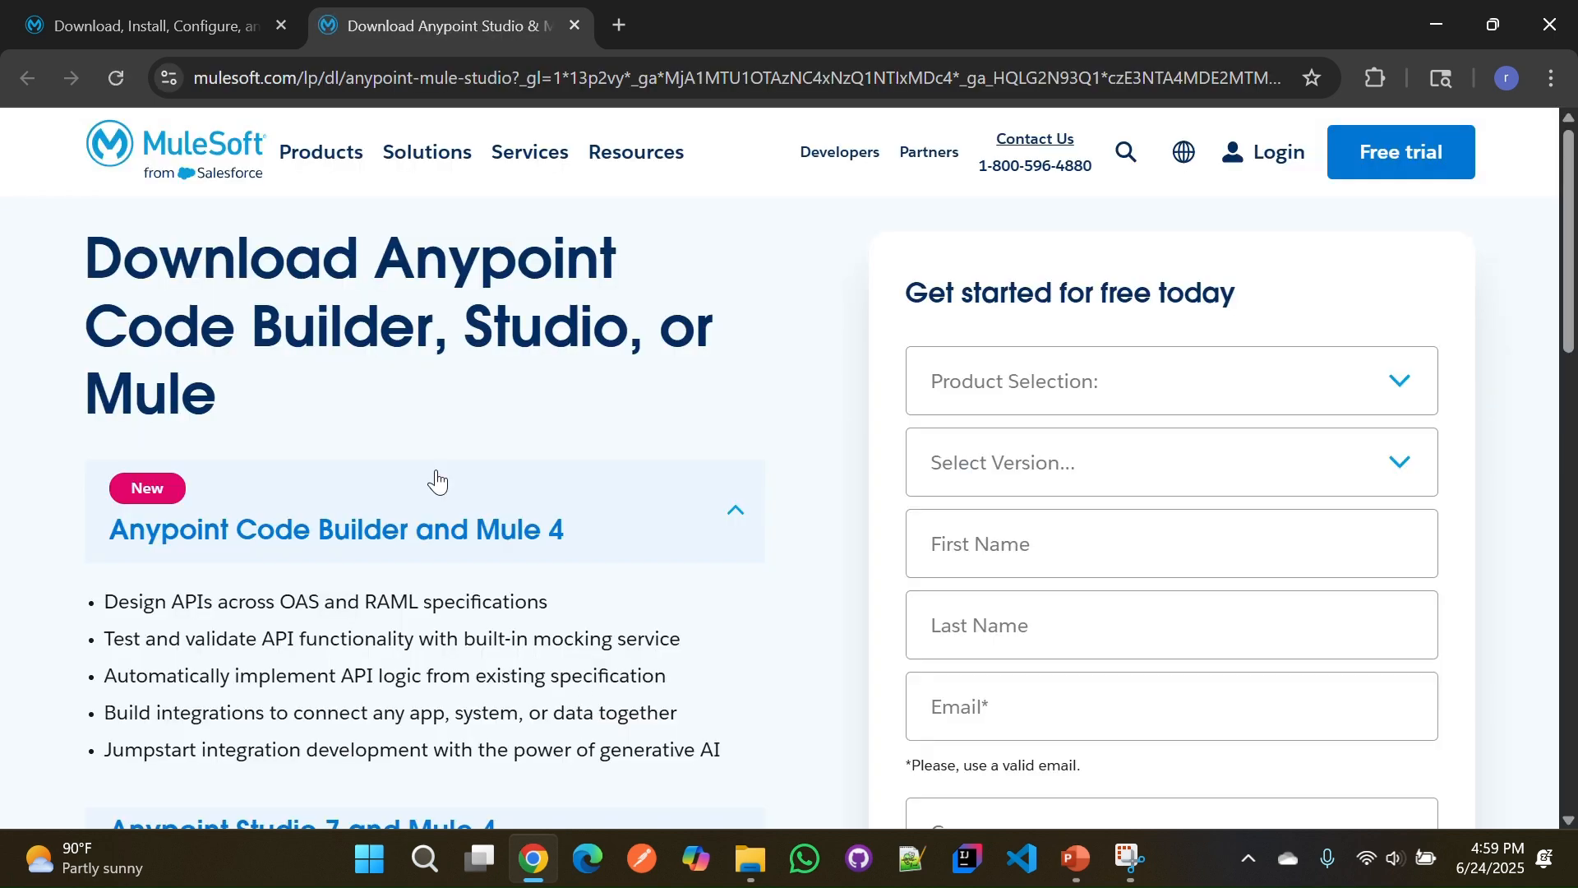
click(1053, 359)
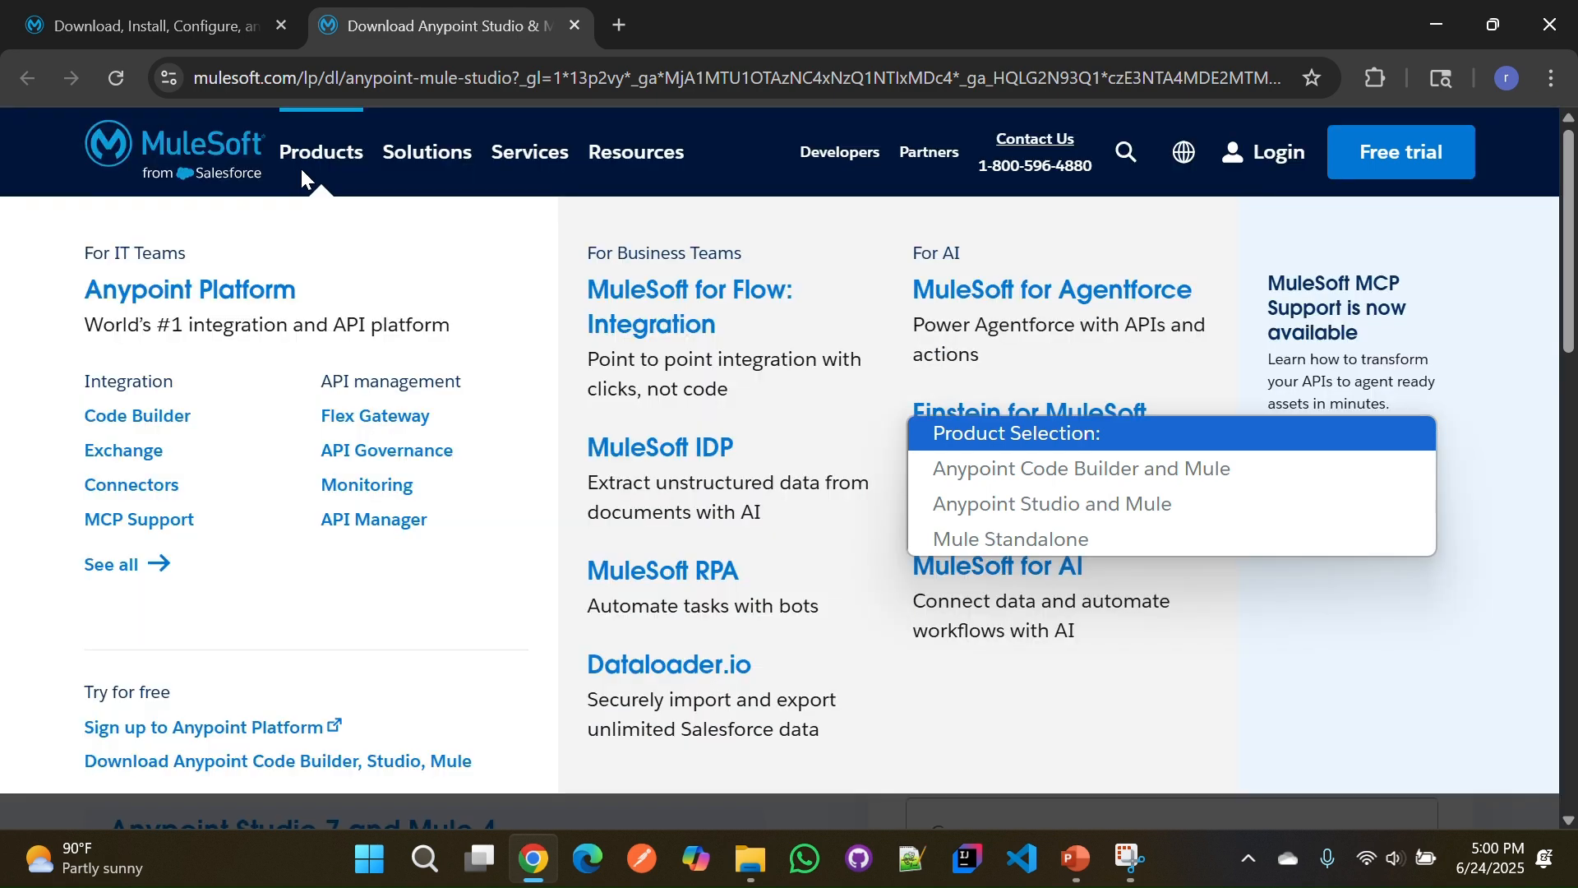
key(Down)
key(Down)
key(Down)
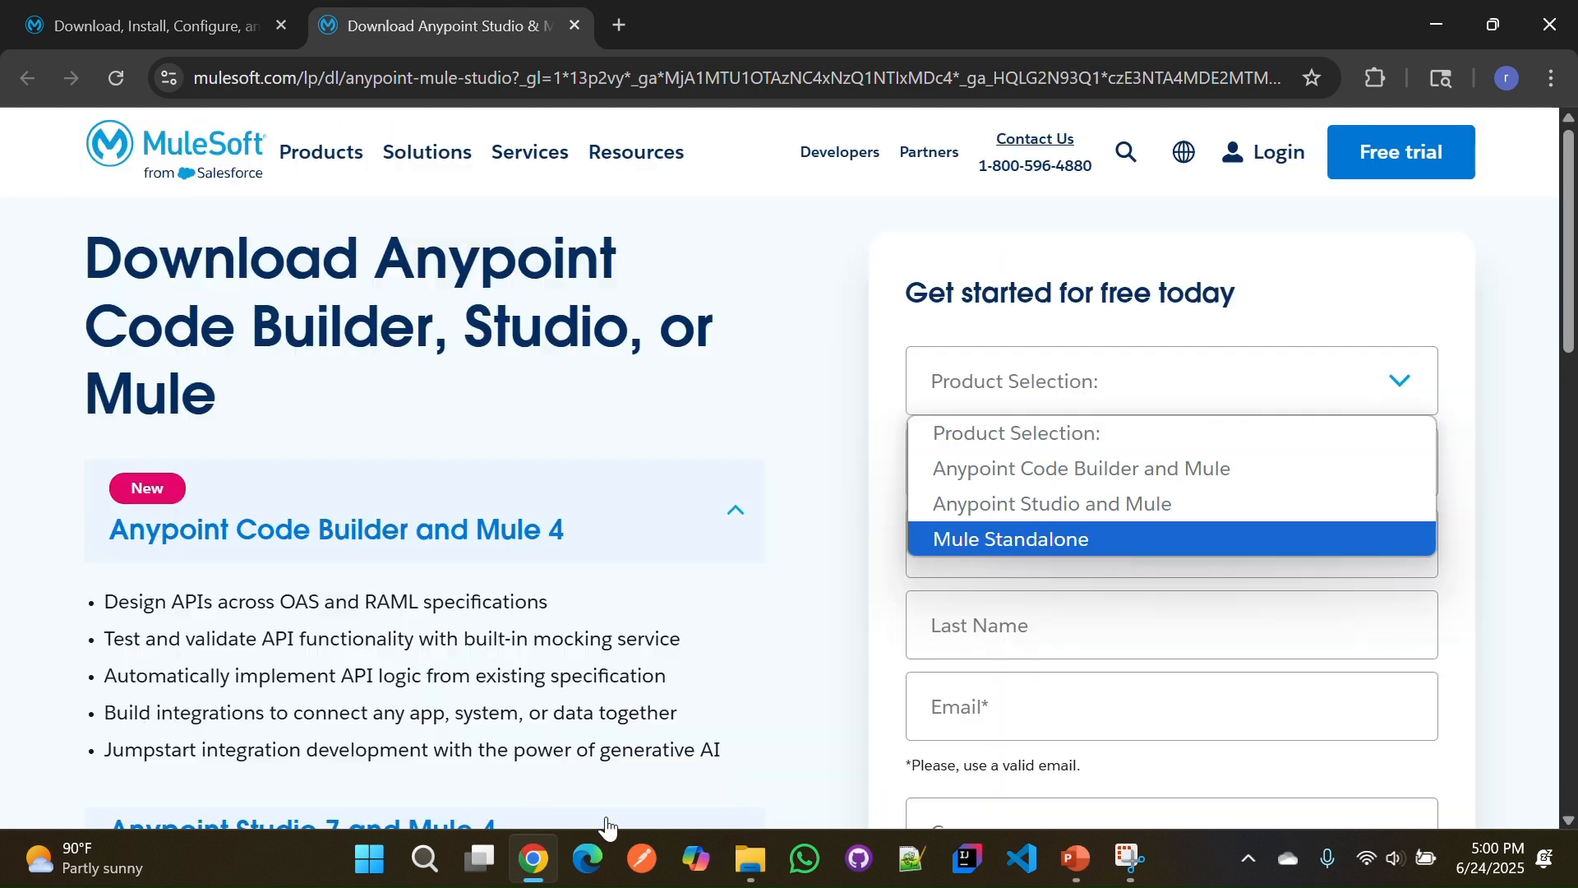
click(992, 538)
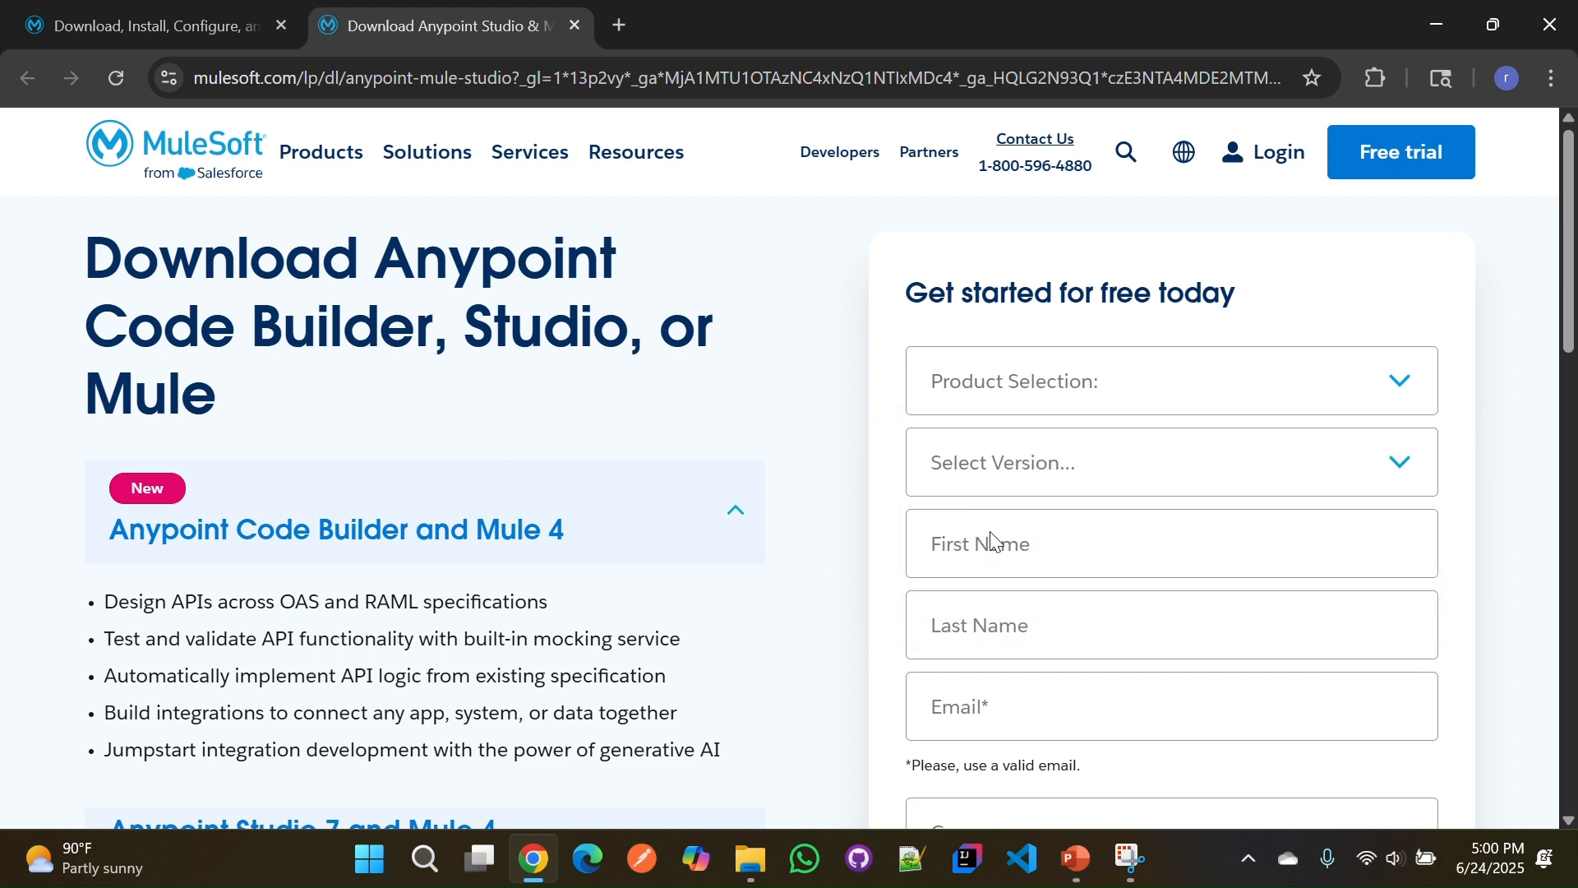
click(1171, 407)
click(1171, 407)
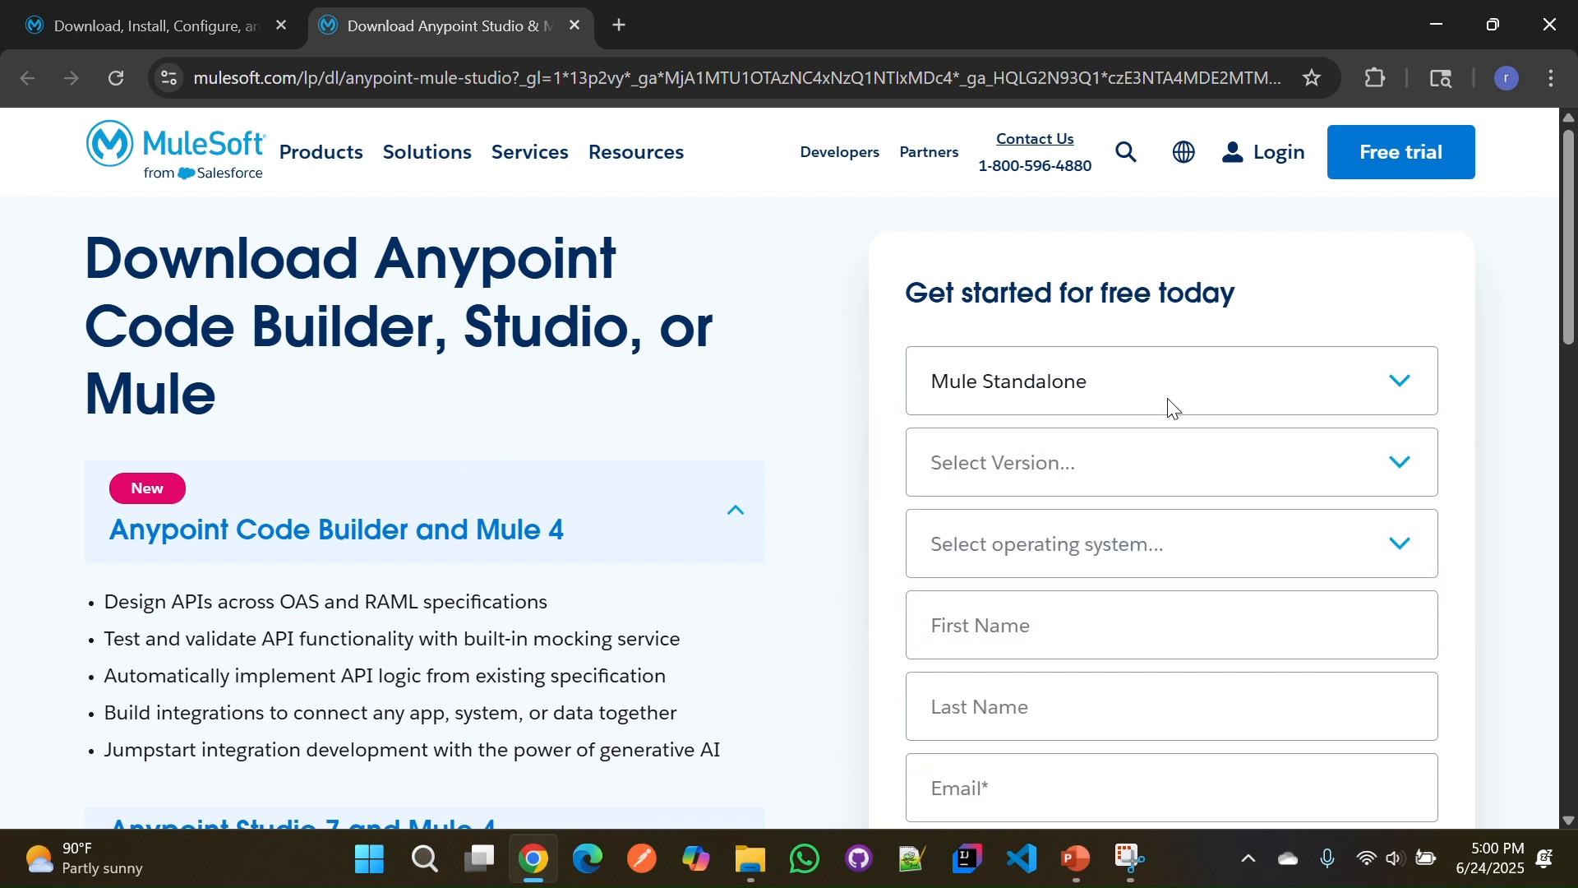
- Set the download version to Latest and the operating system to Windows, and look over the remaining registration fields
click(943, 440)
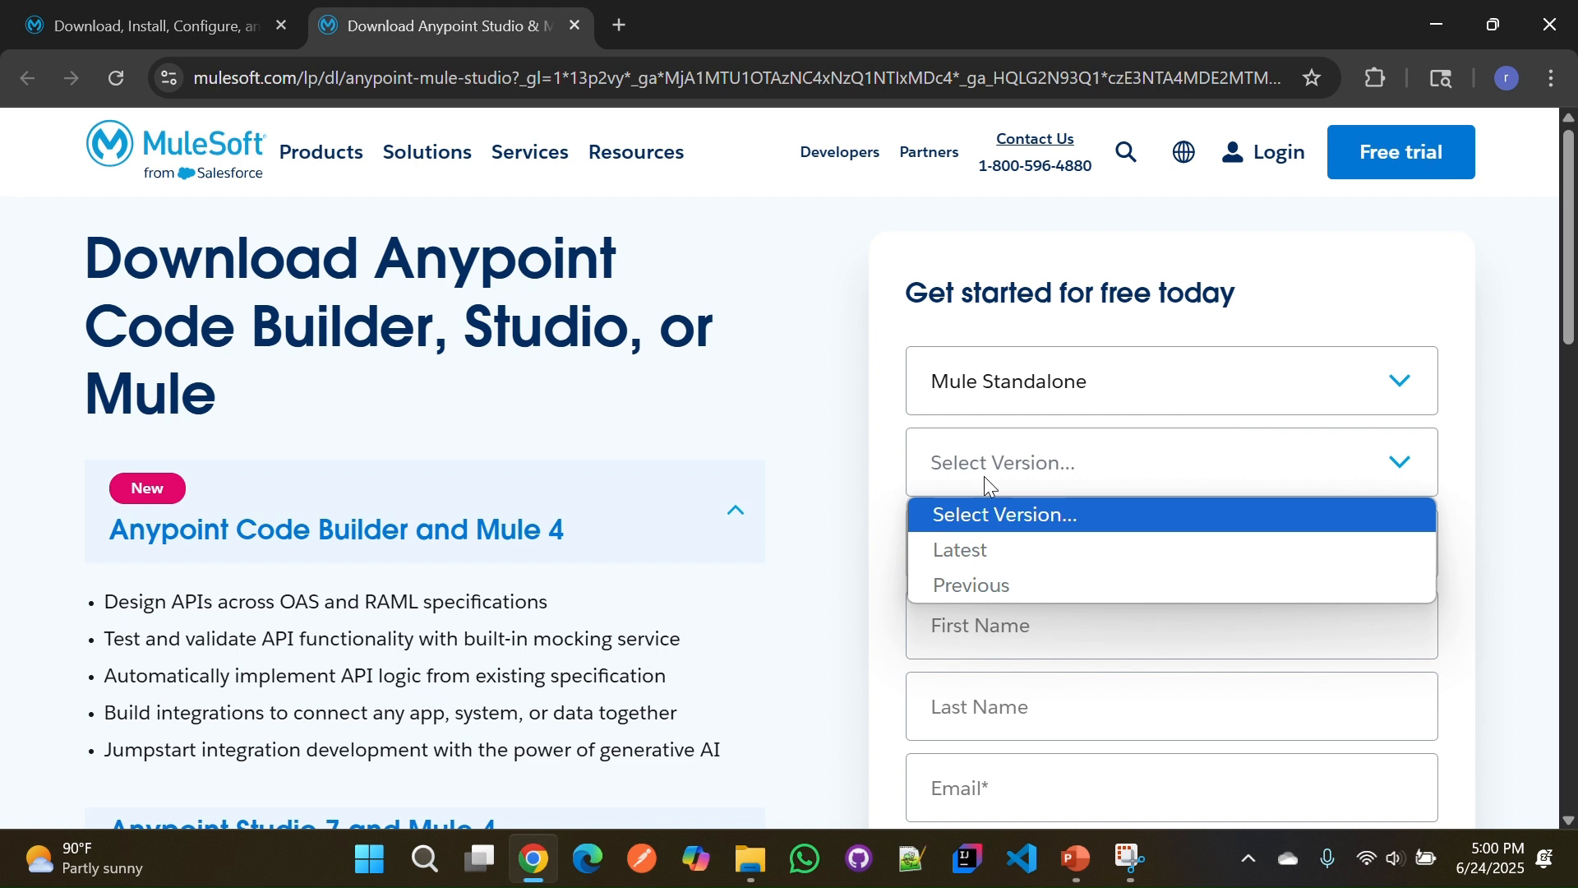
click(956, 551)
click(1147, 557)
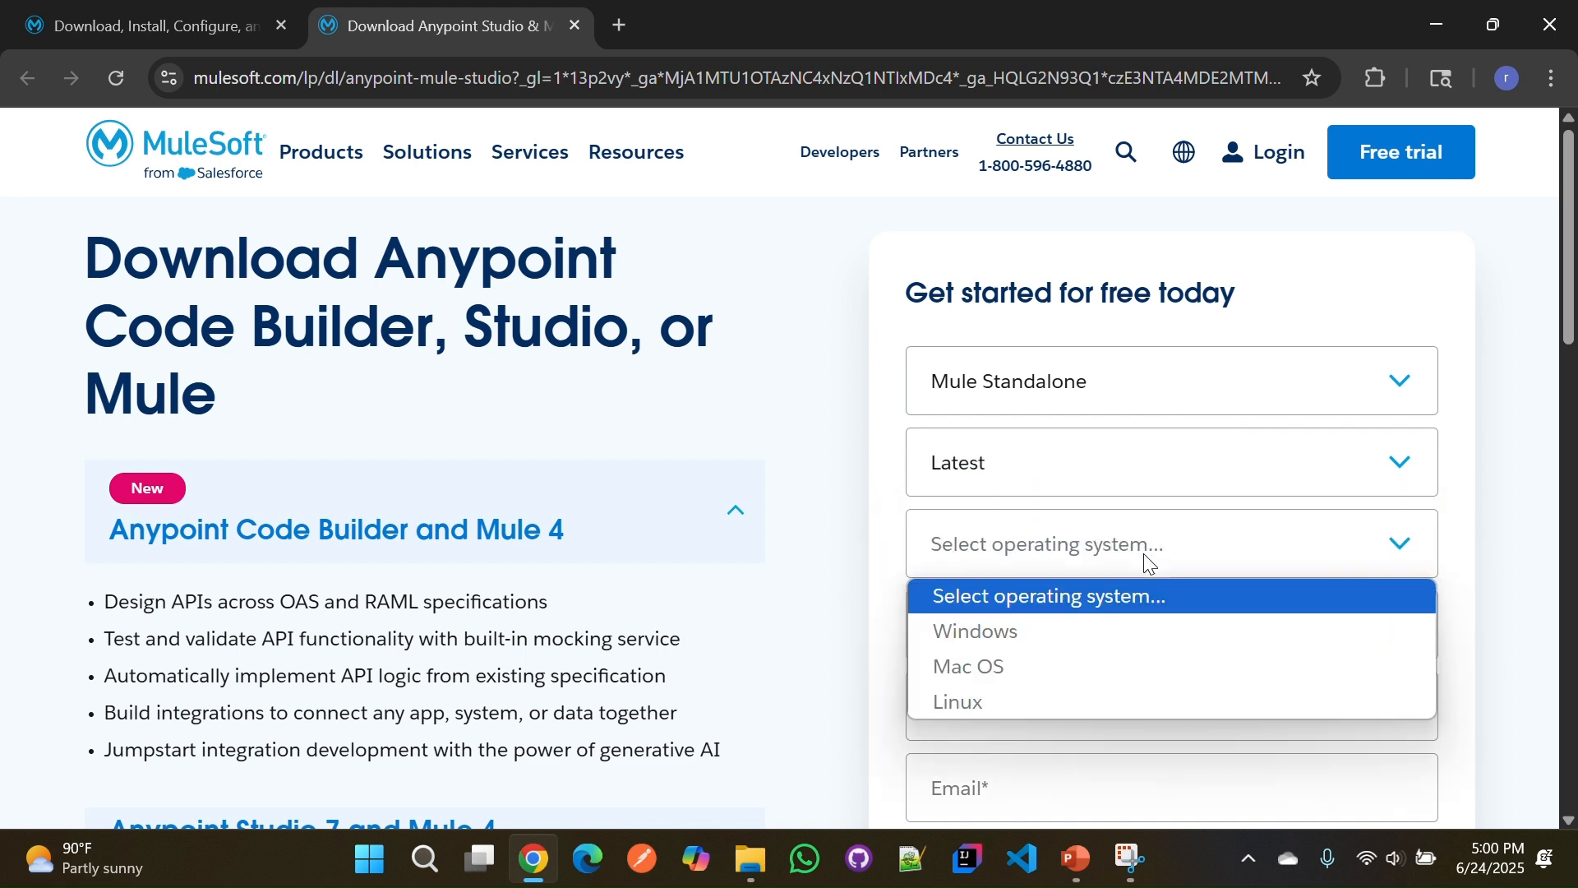
key(Down)
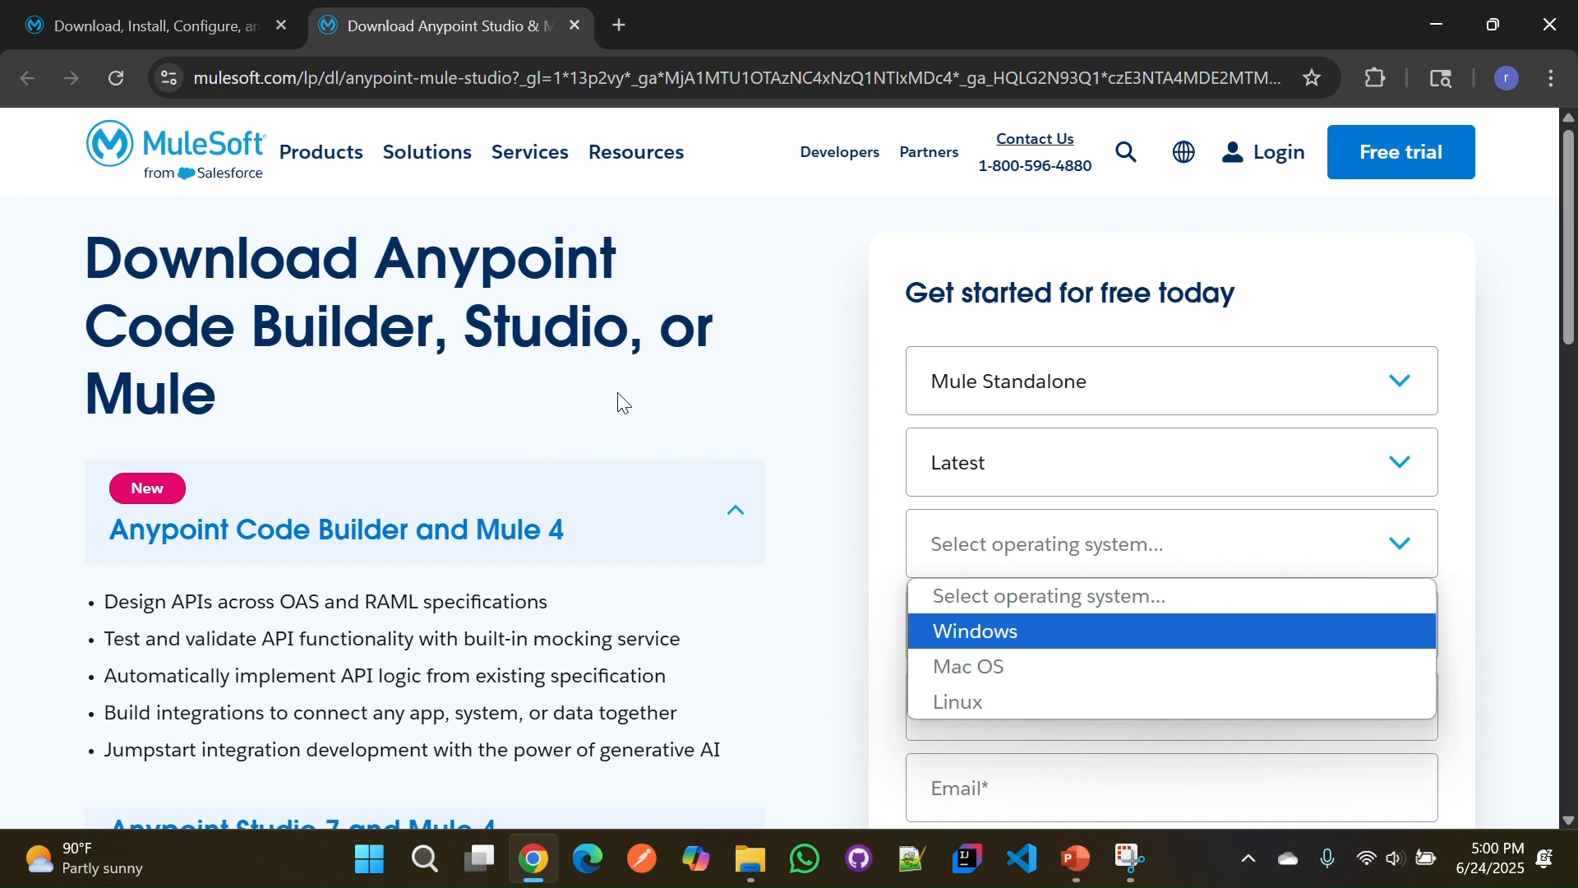
click(952, 631)
scroll(1045, 625, down, 3)
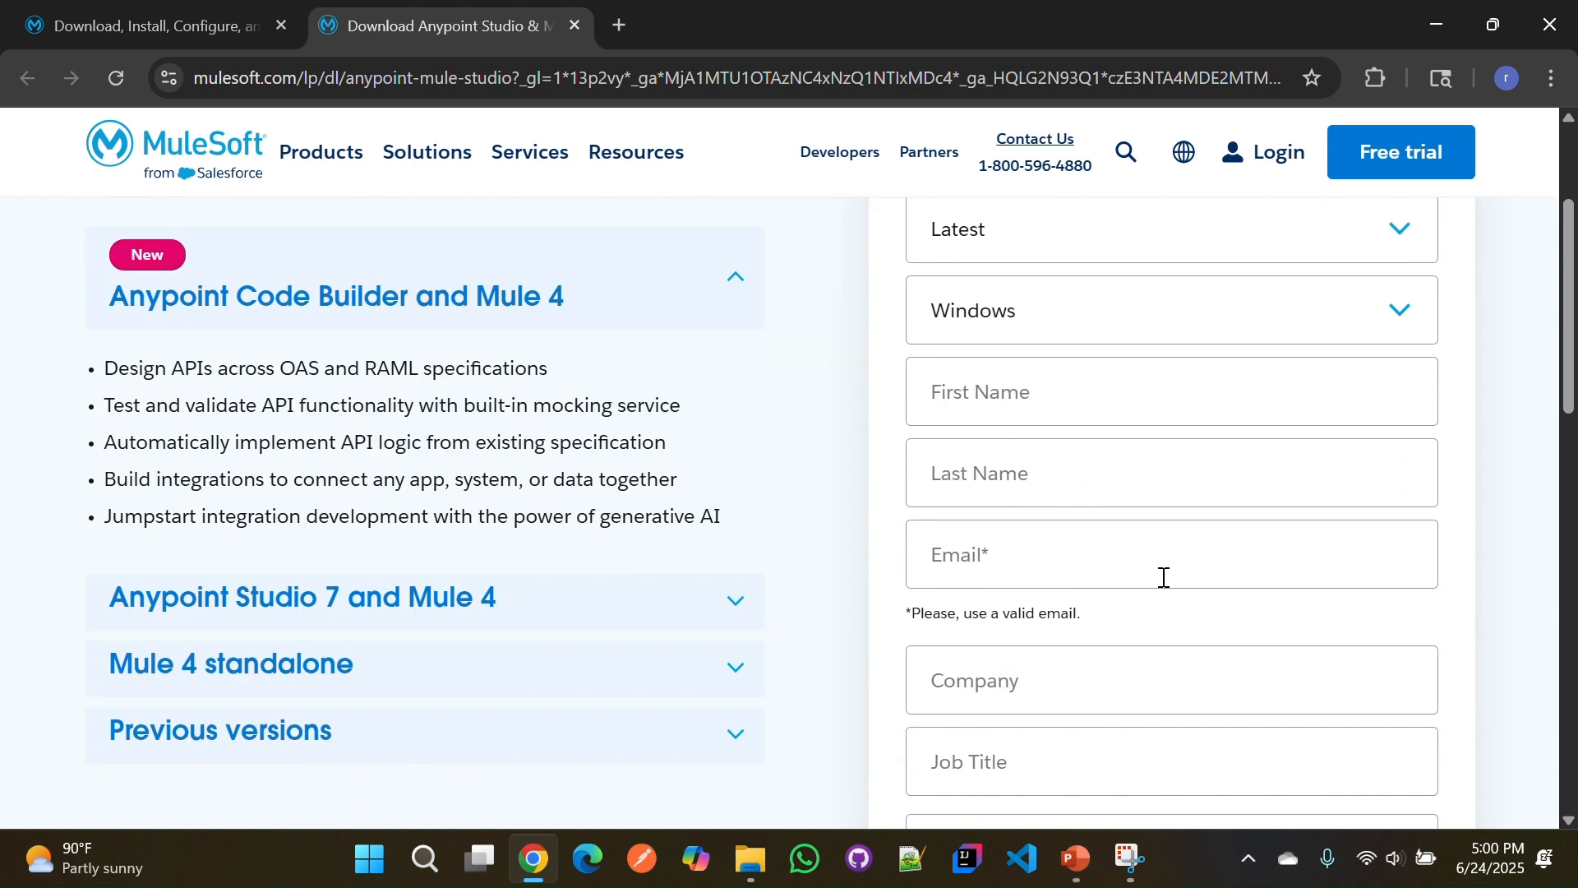
scroll(947, 646, down, 3)
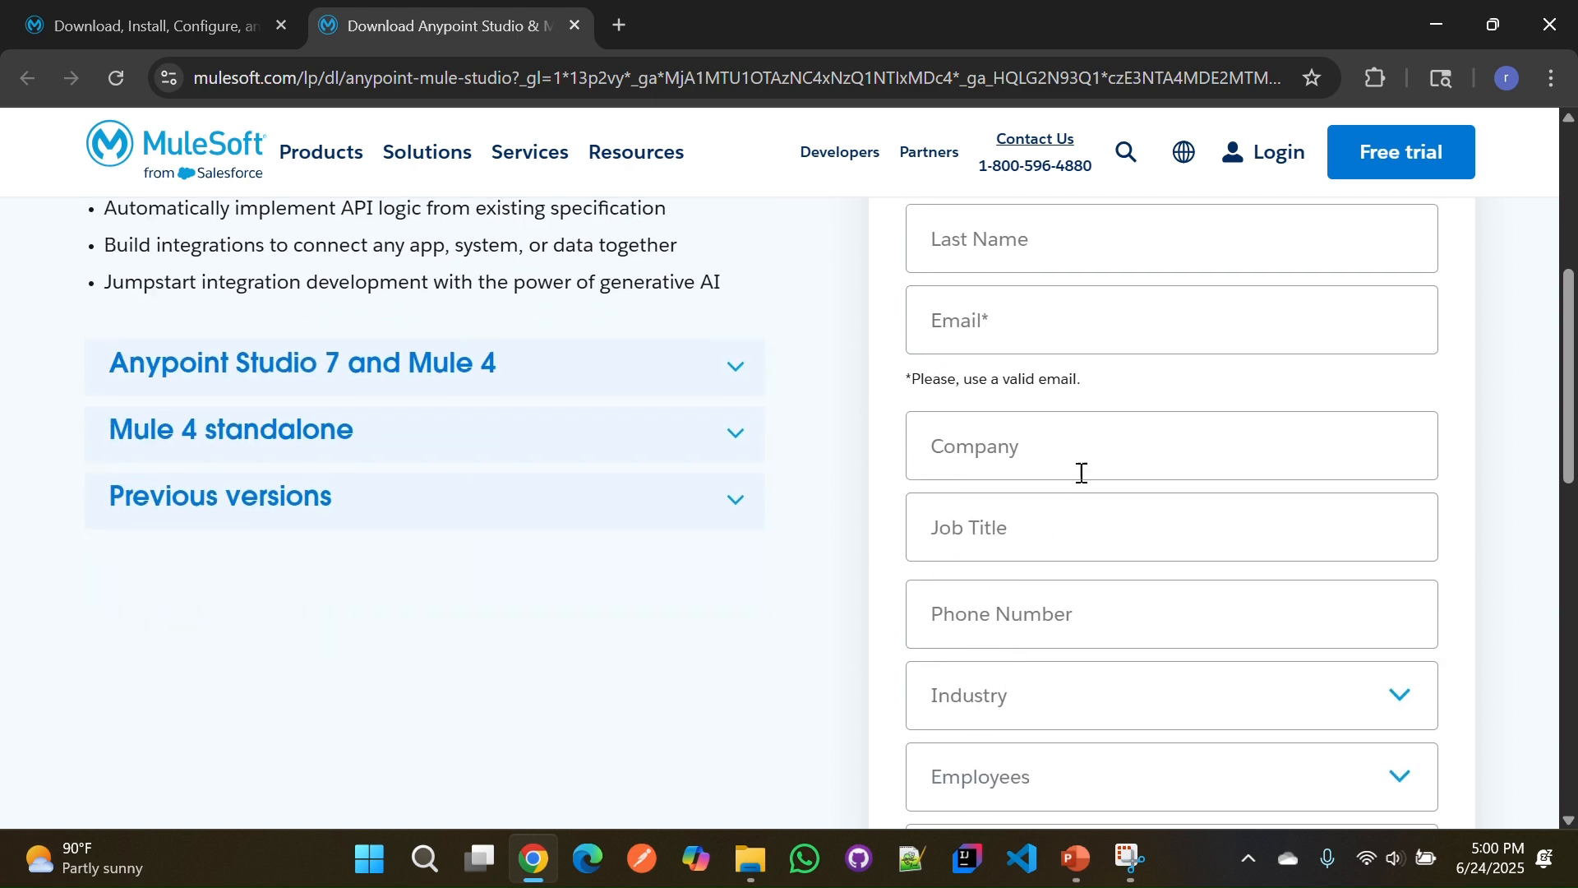
scroll(1018, 765, down, 3)
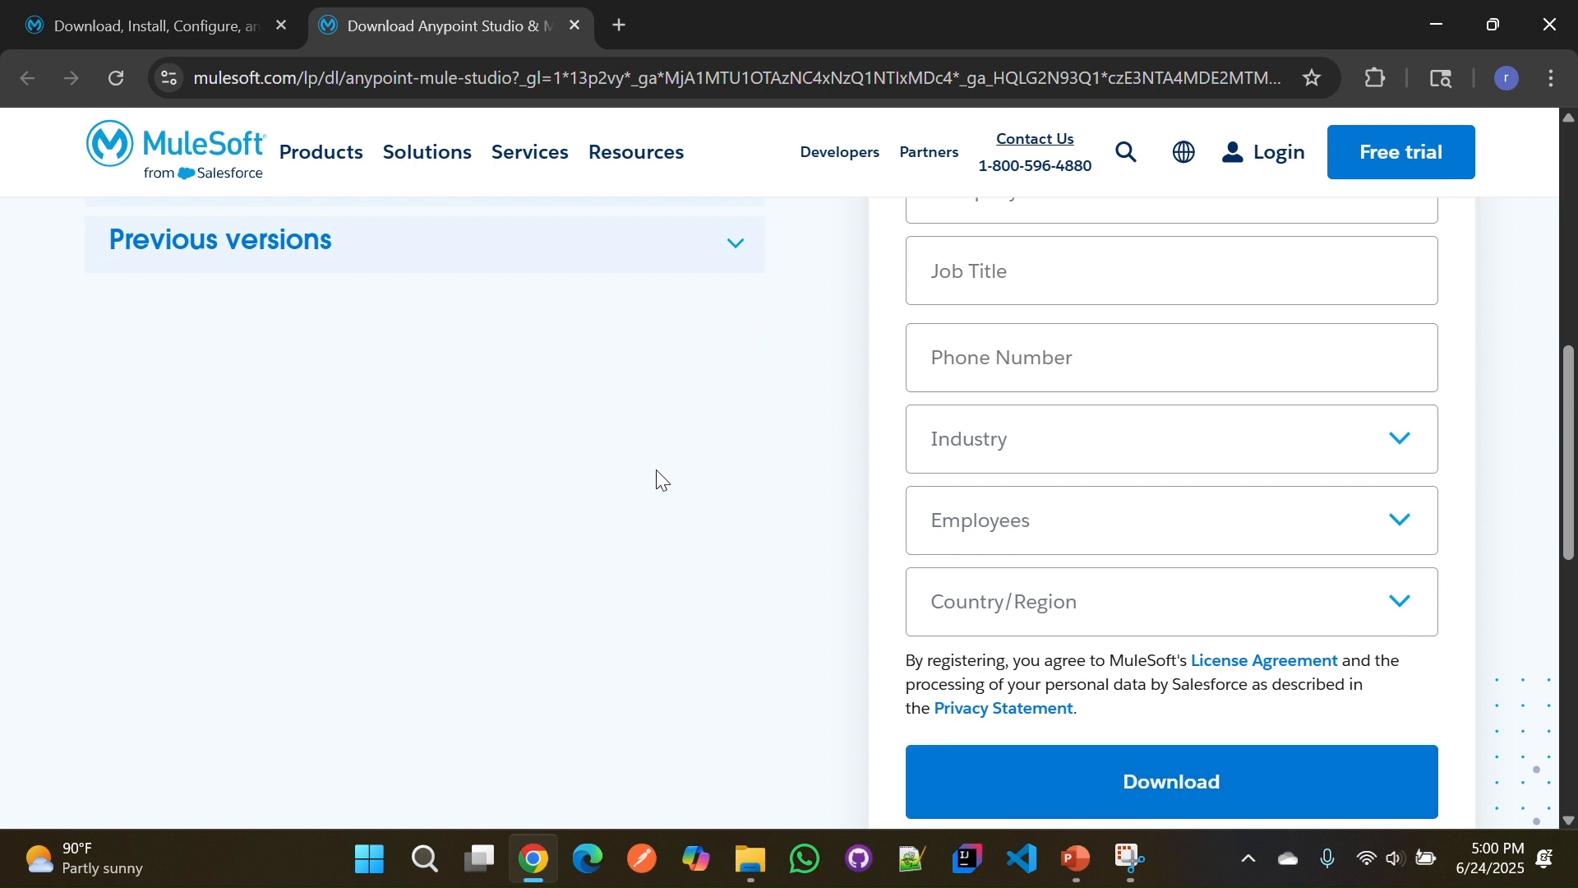
scroll(658, 481, up, 3)
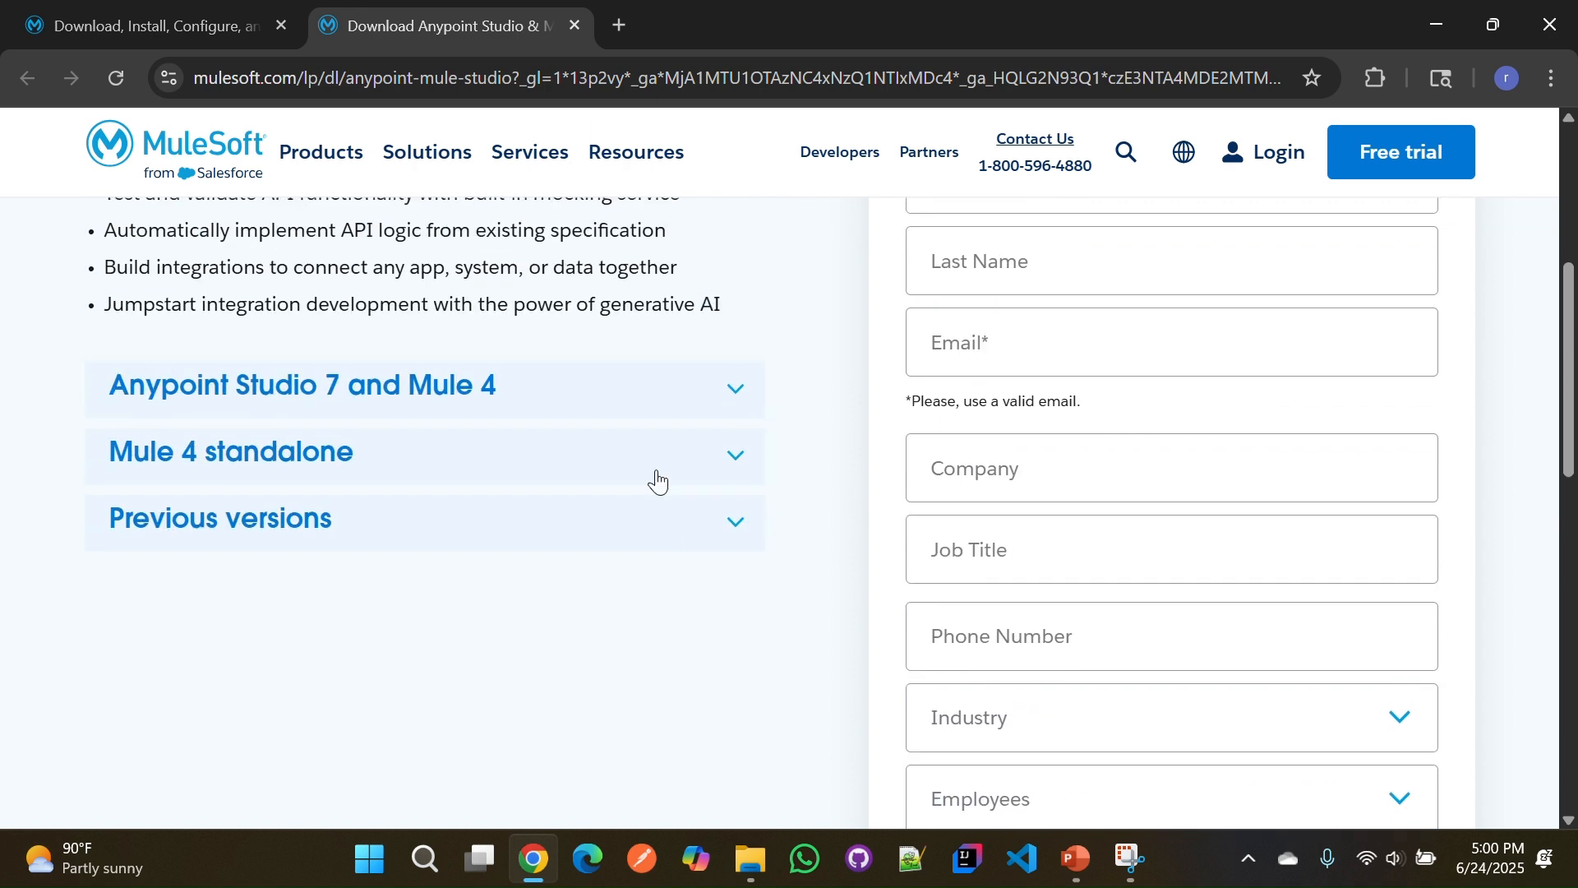
- Switch to File Explorer, inspect the mule-enterprise-standalone-4.9.6 folder in Downloads and copy that folder
click(738, 864)
click(97, 383)
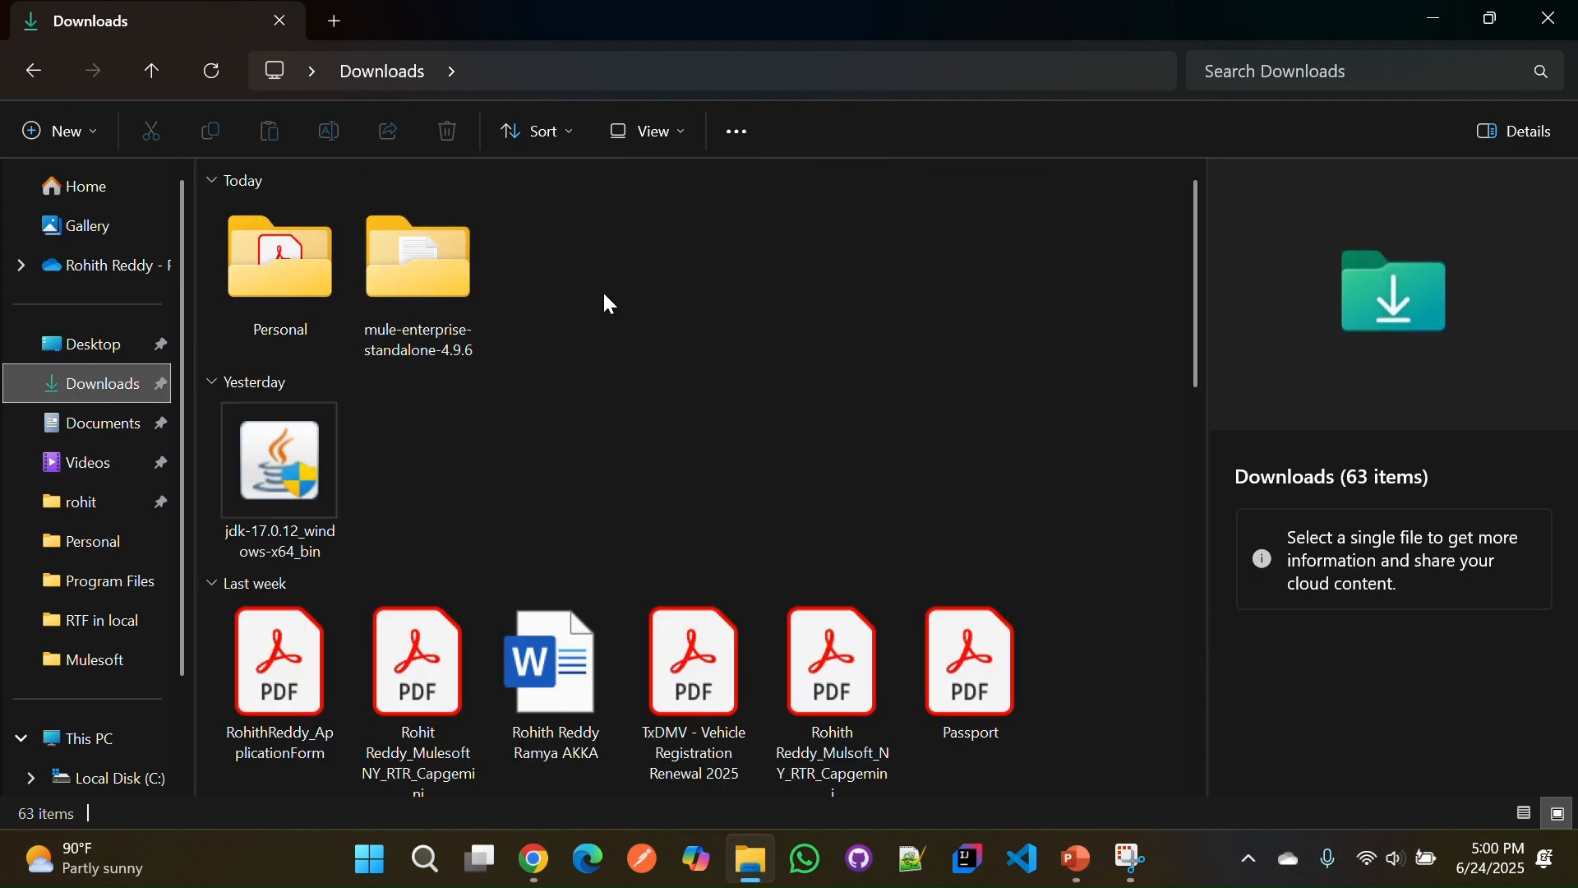
double_click(422, 257)
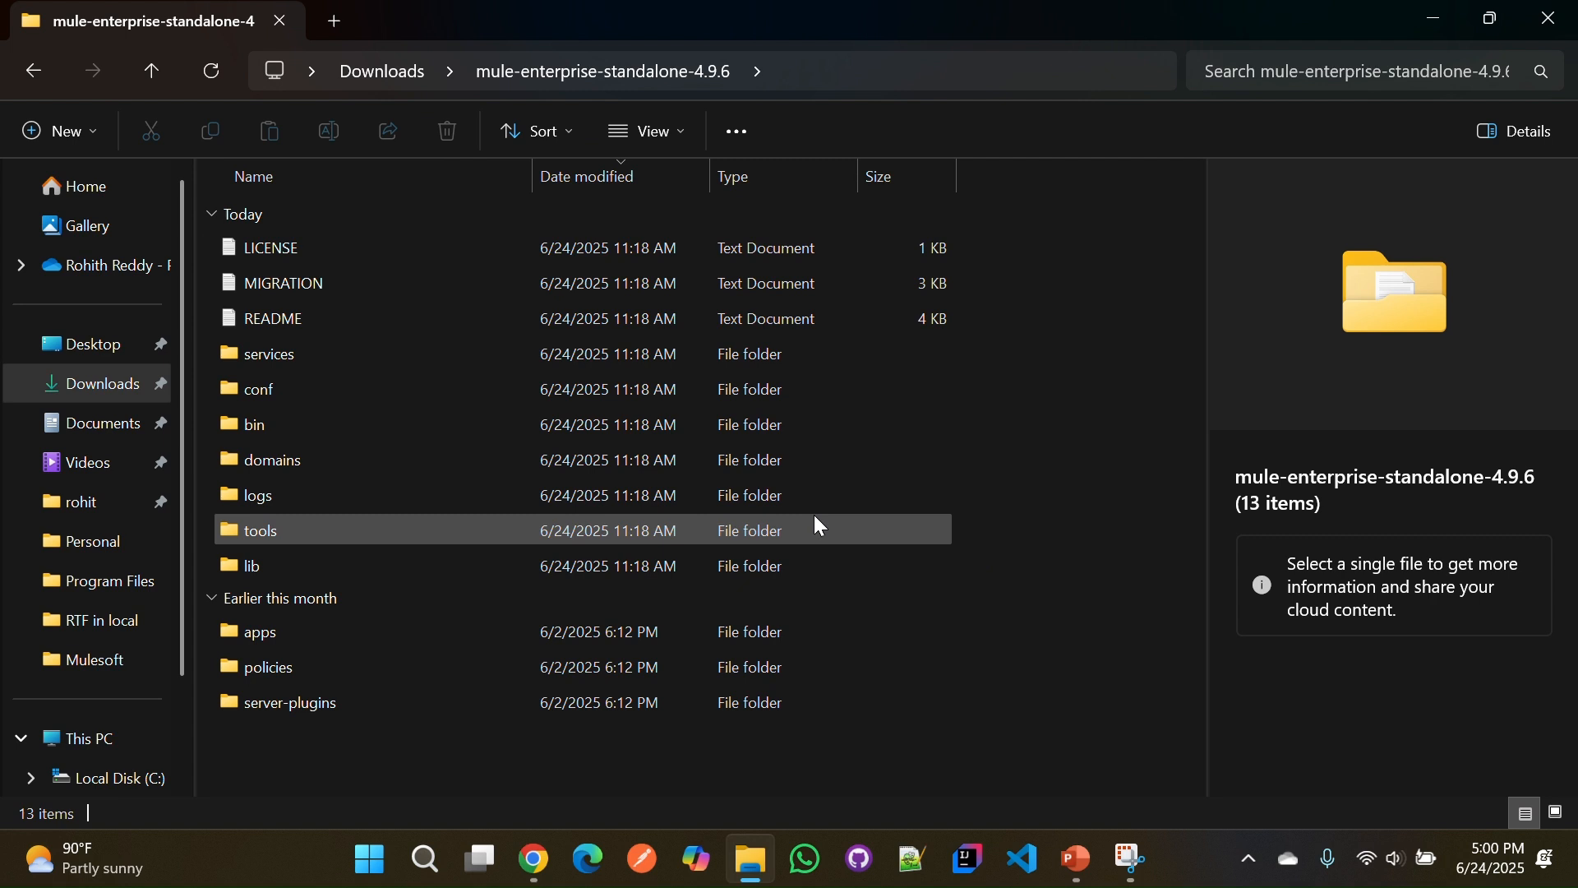
click(393, 82)
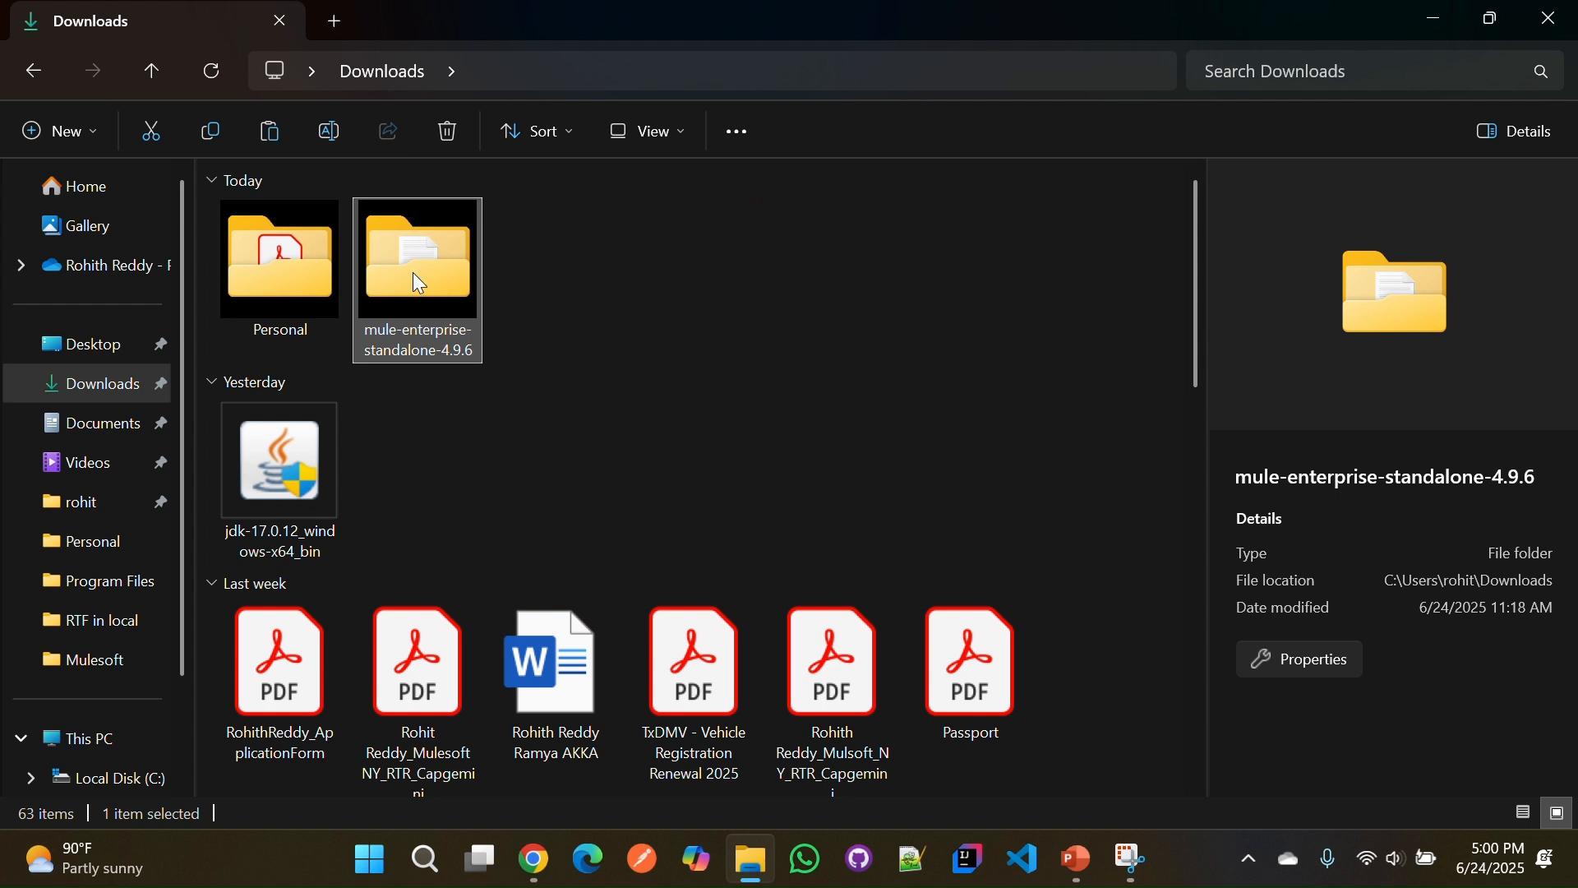
- Paste the copied Mule folder into C:\Program Files, replacing the files that already exist there
click(134, 593)
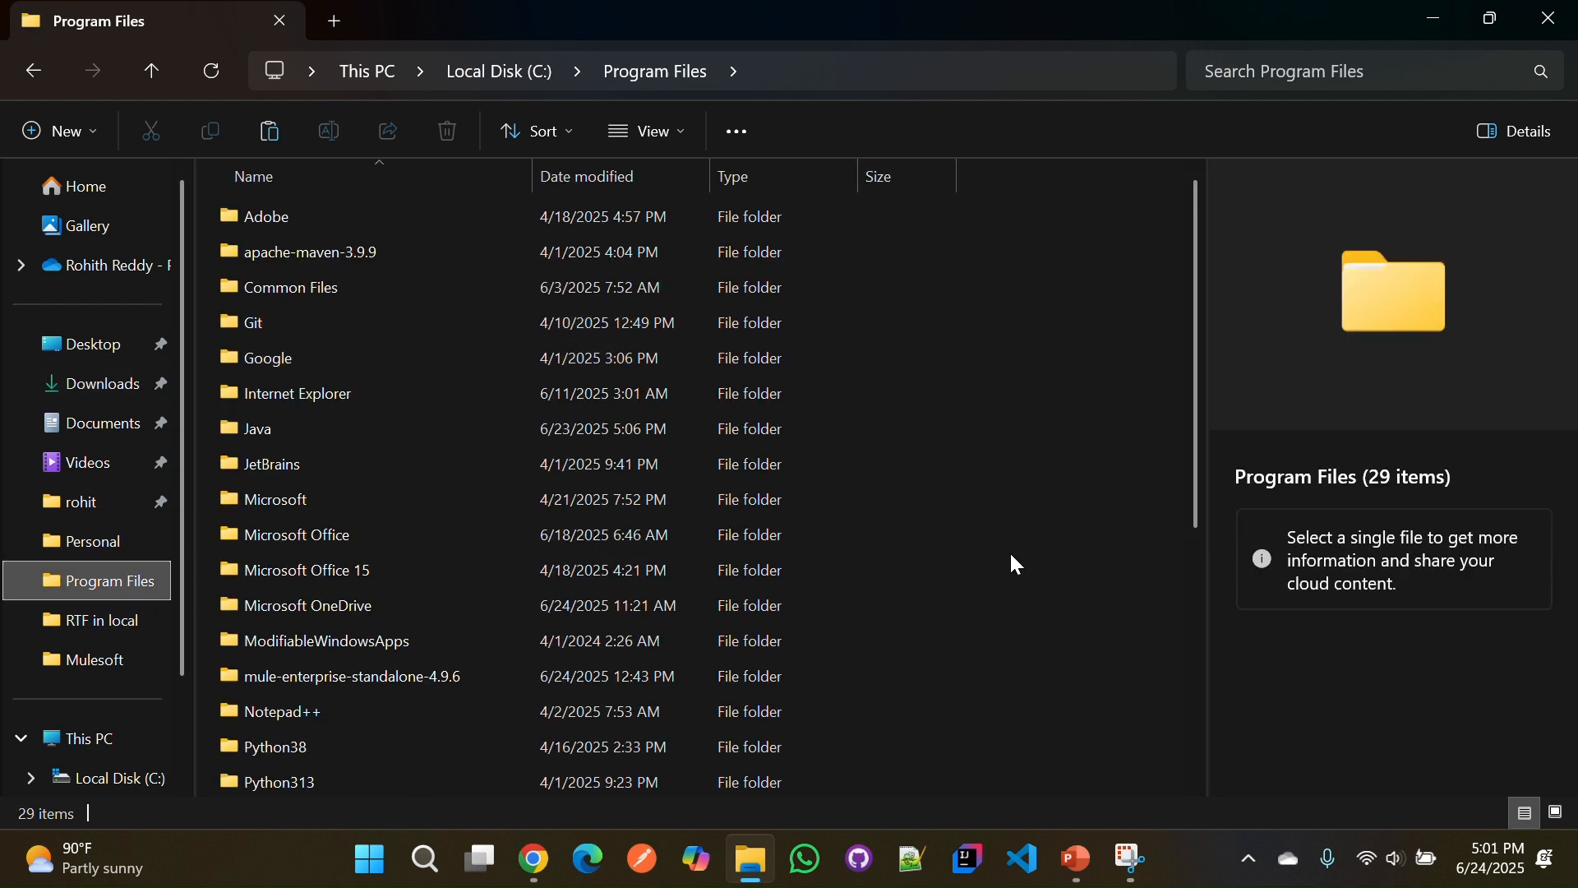
scroll(51, 560, down, 3)
click(81, 654)
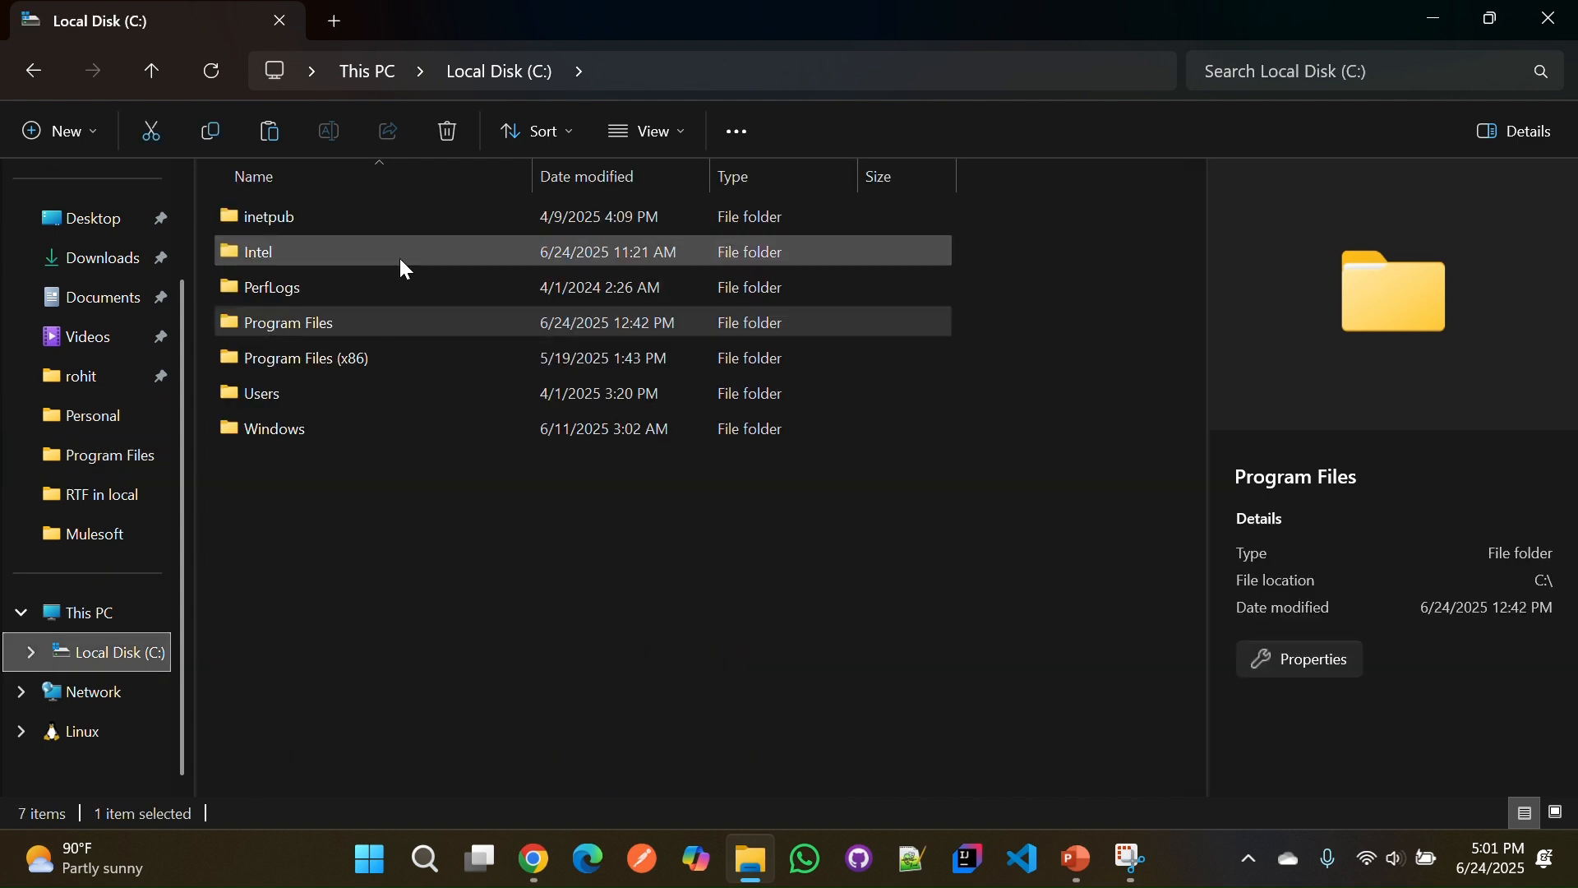
double_click(373, 321)
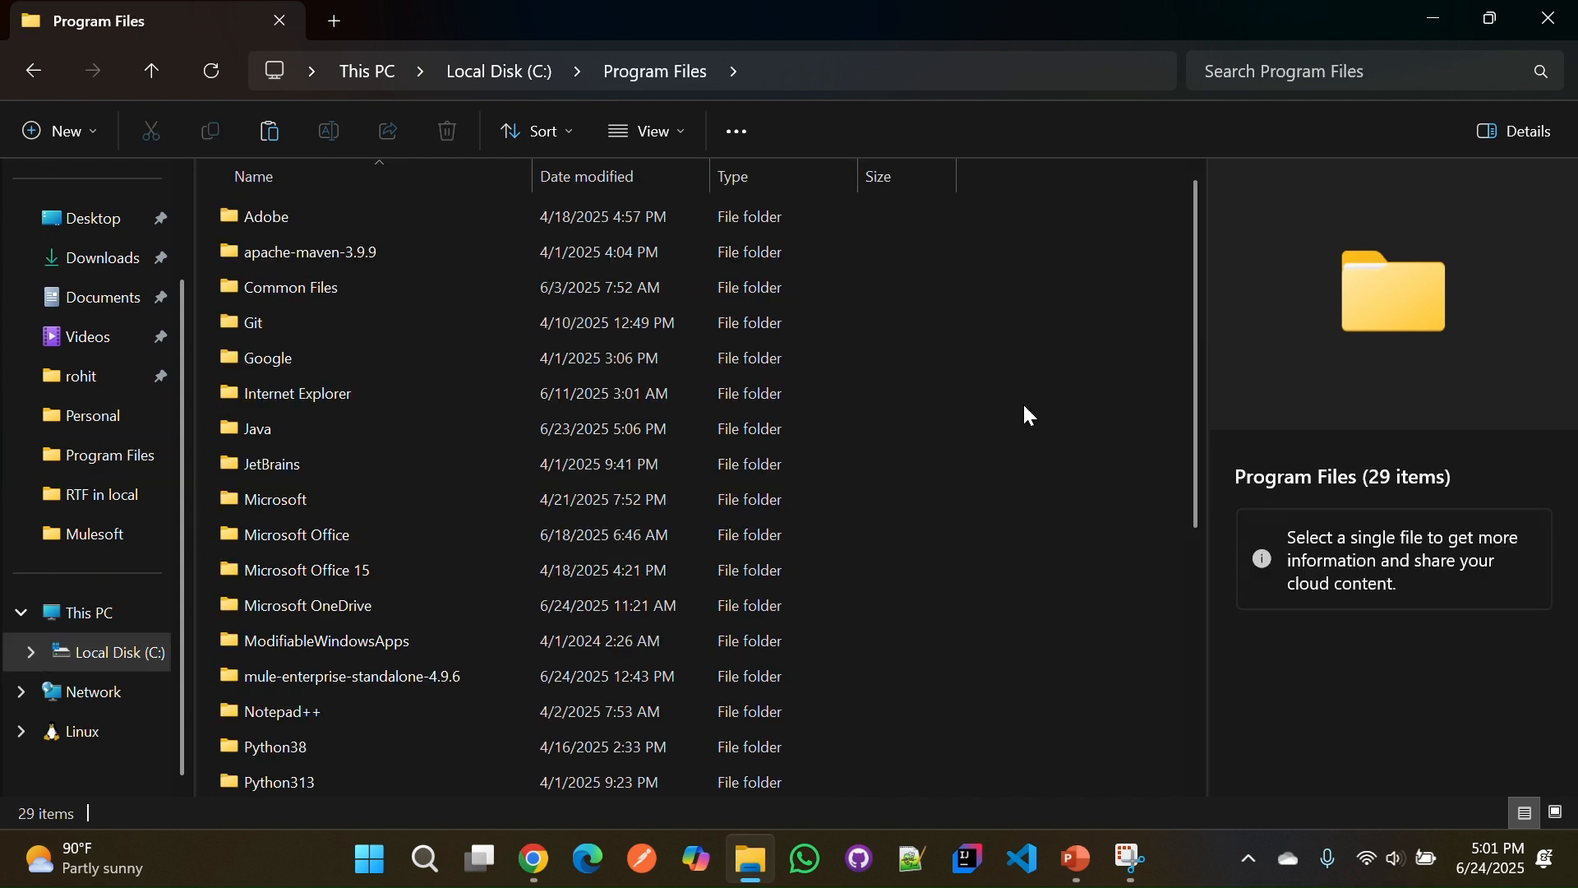
key(ctrl+v)
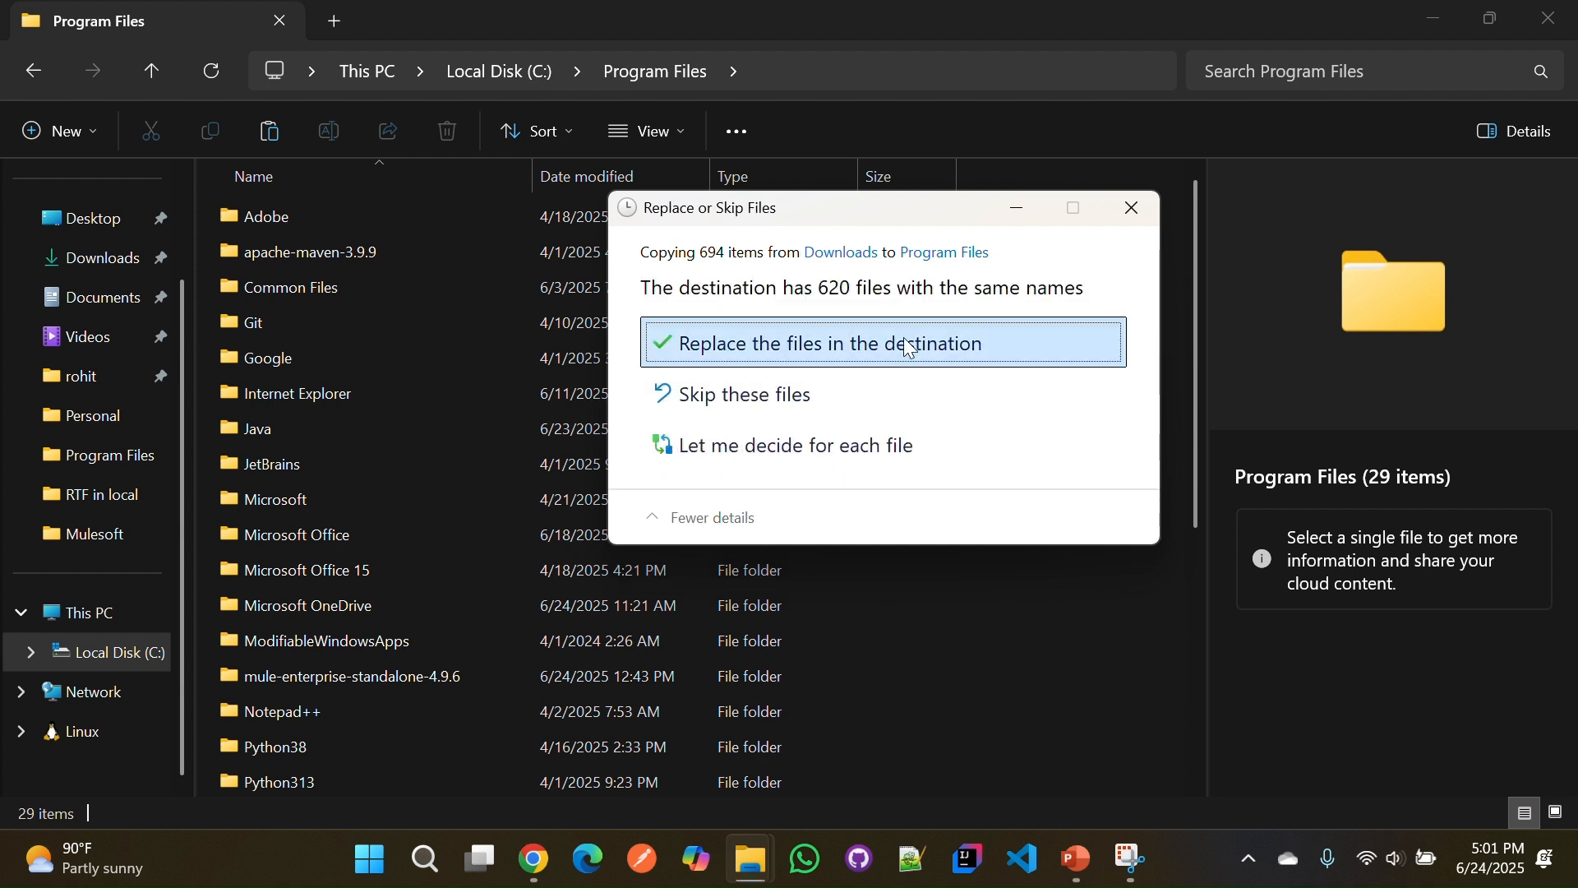
click(908, 347)
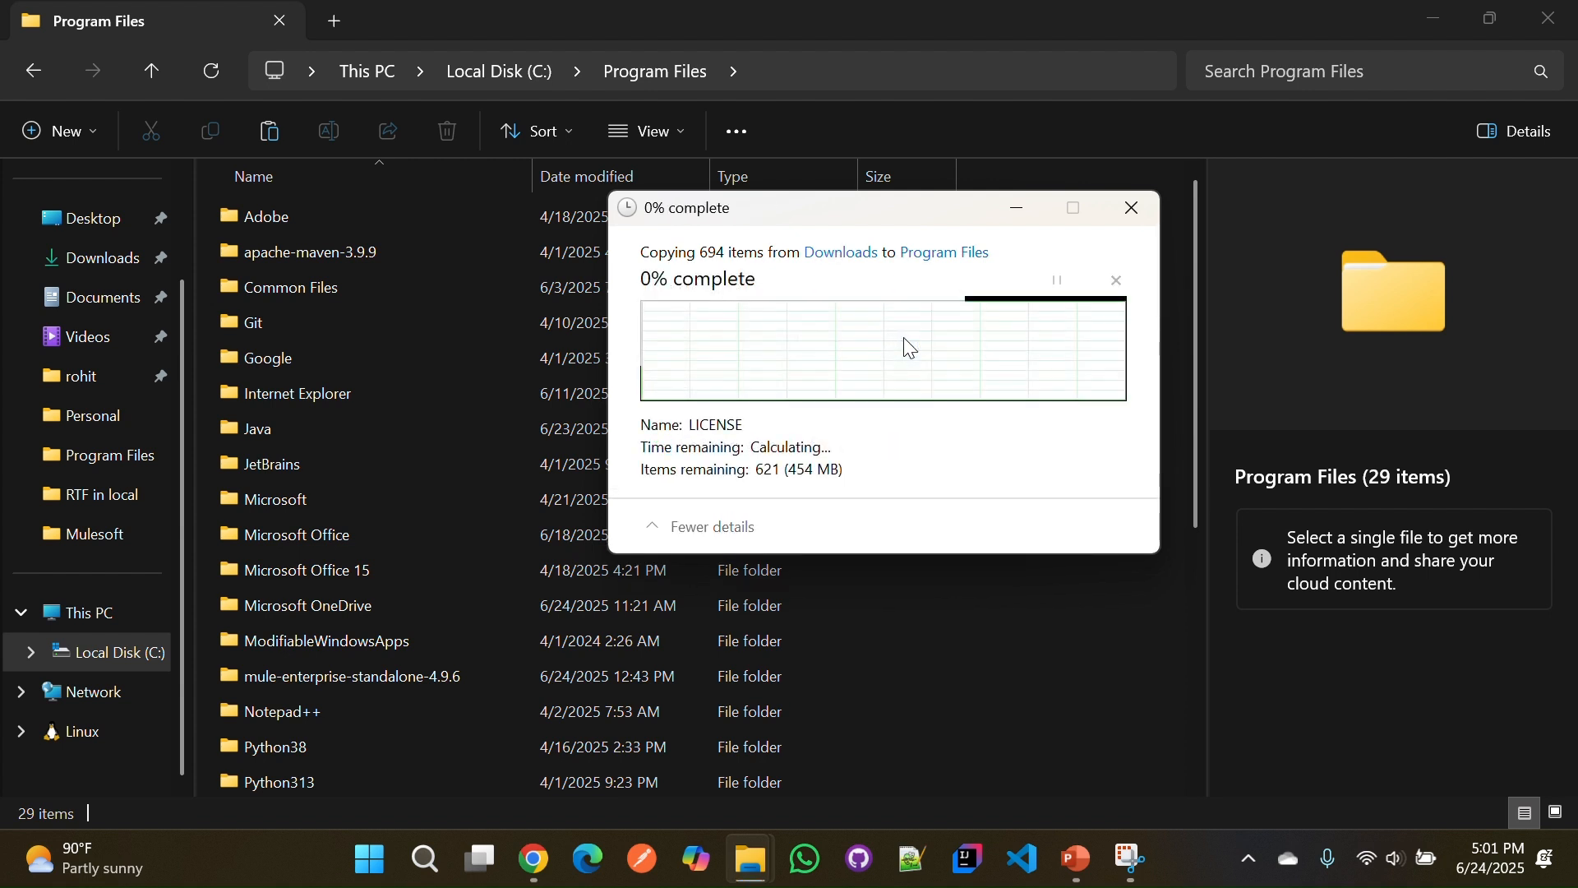
- Grant administrator permission for the copy into Program Files and apply the choice to all current items
click(794, 362)
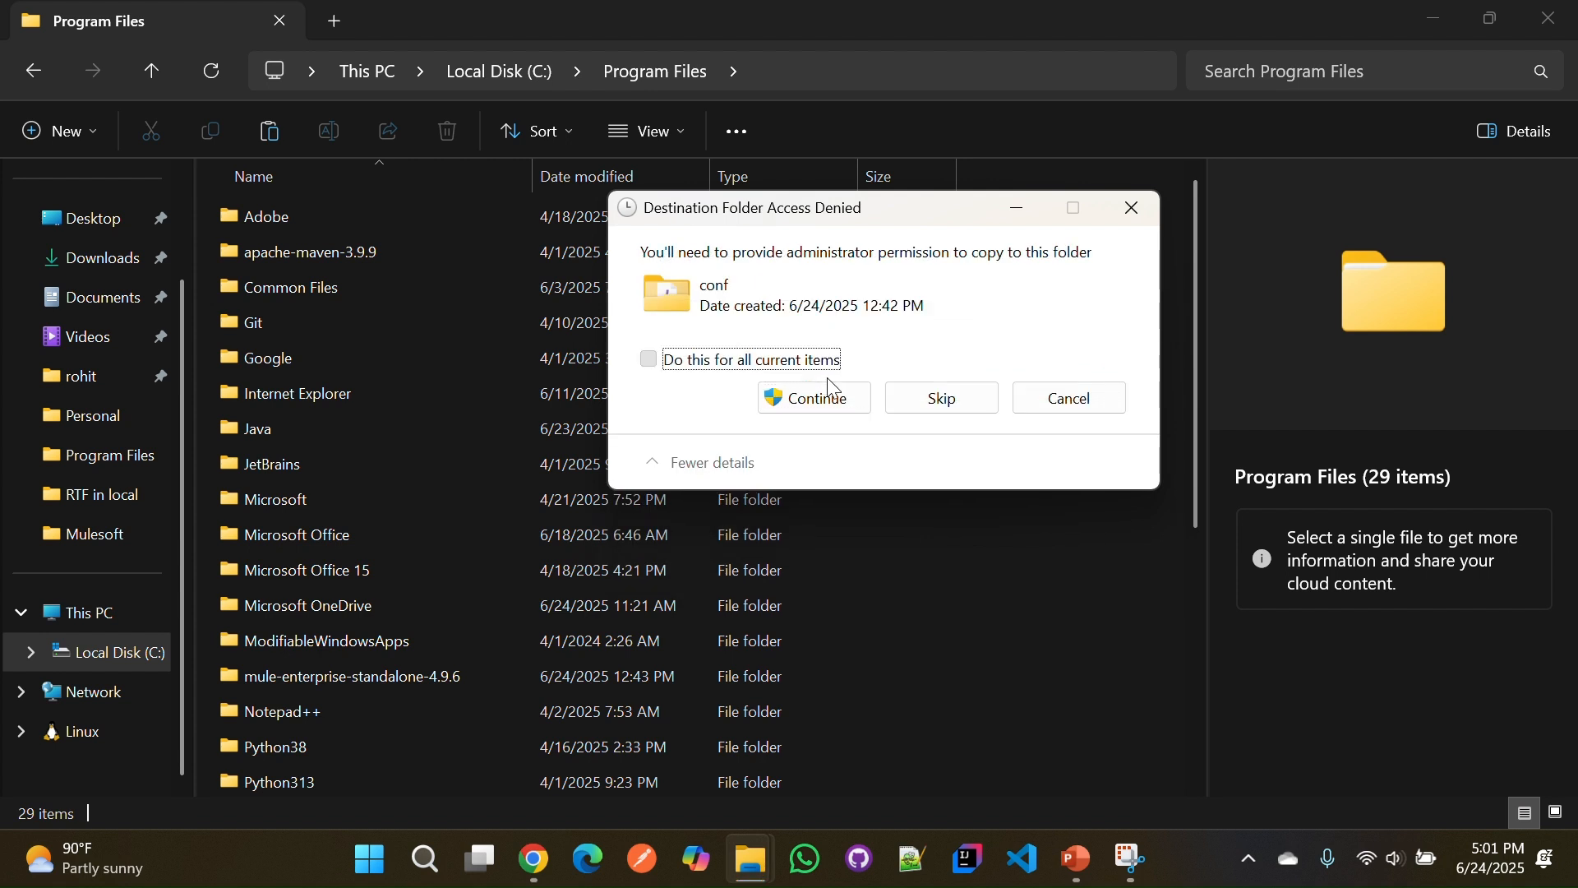
click(810, 398)
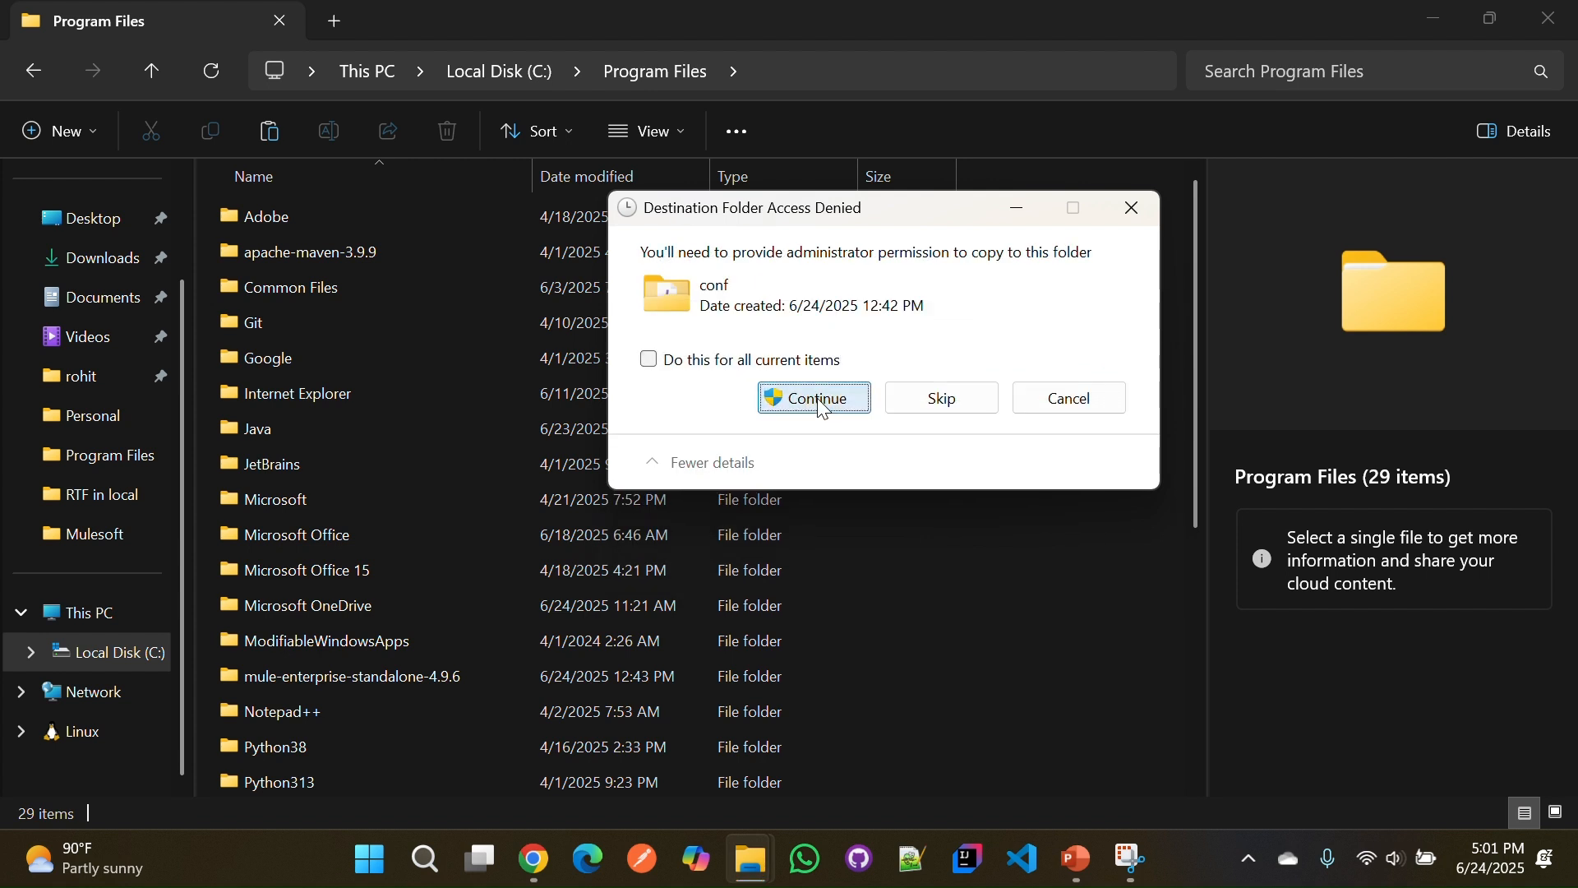
click(790, 361)
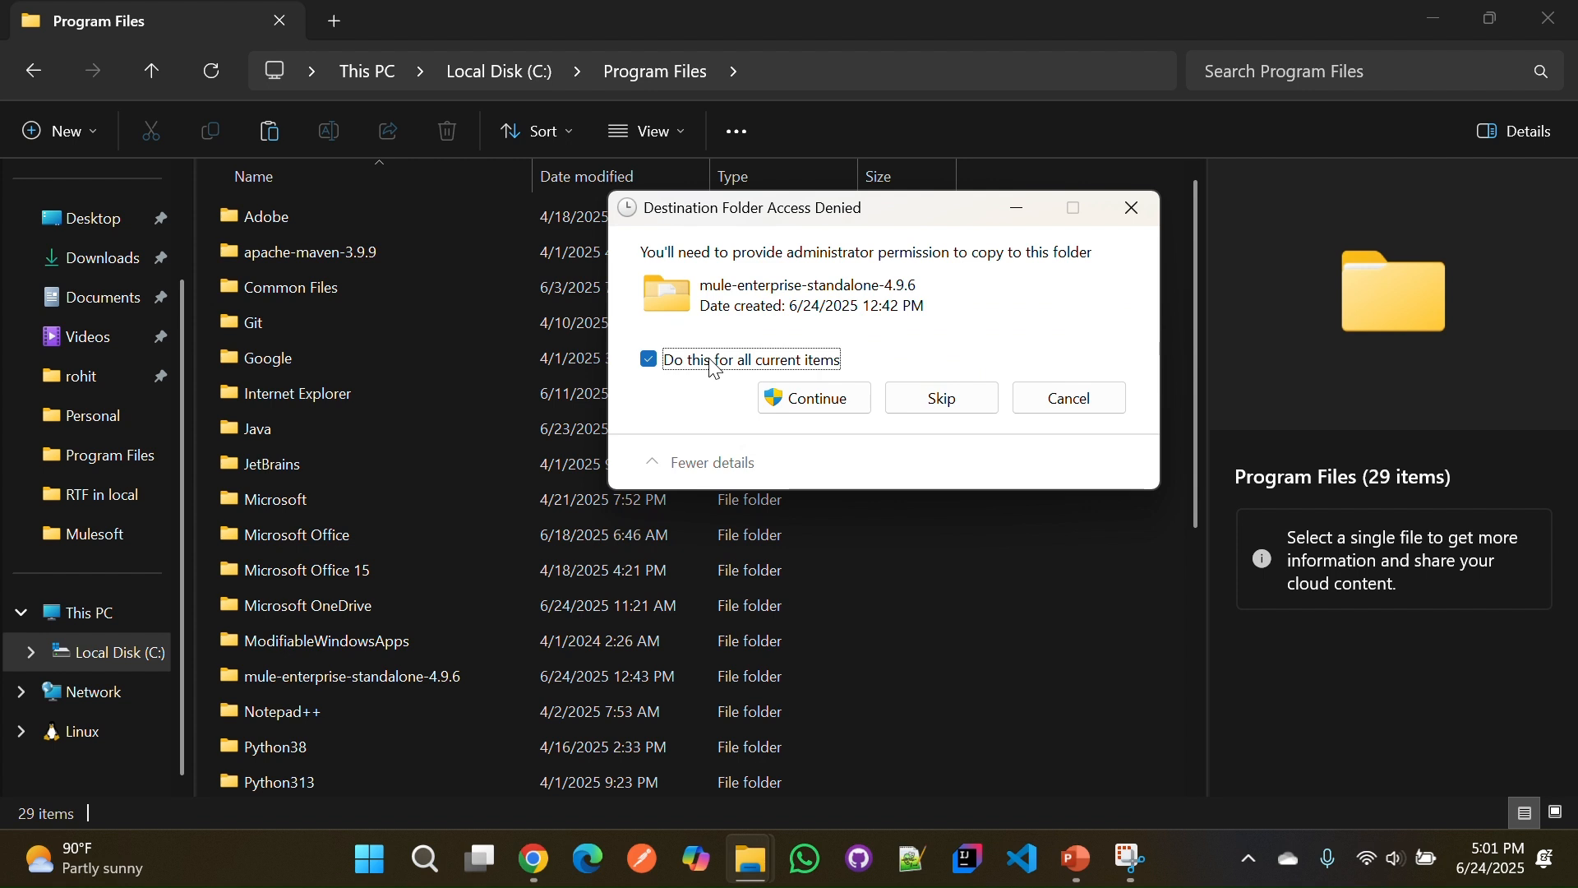
click(822, 399)
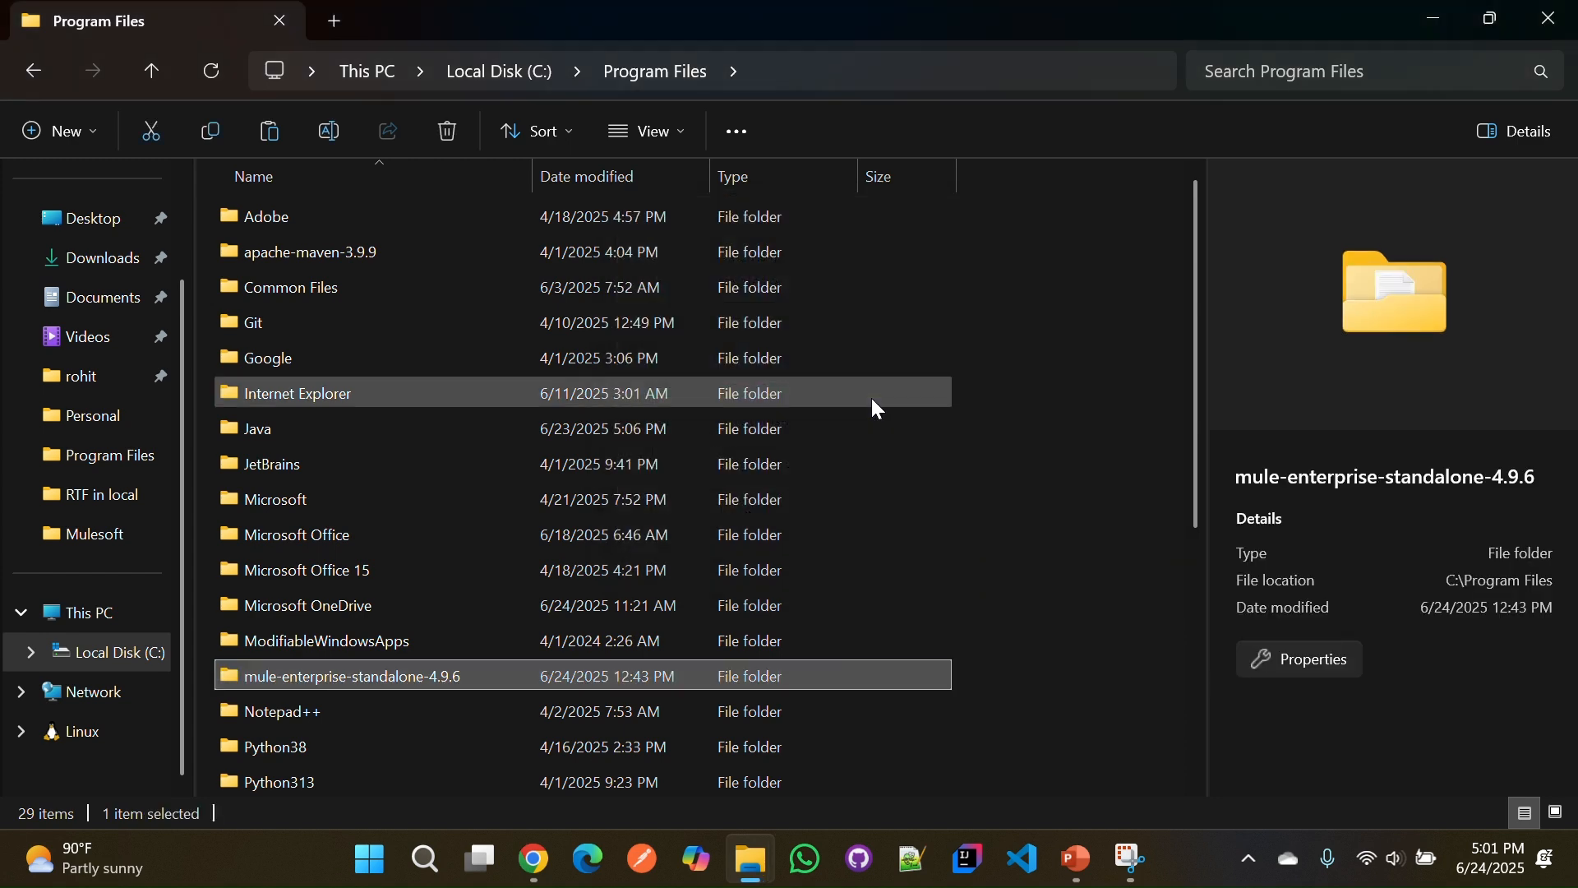
- Open the bin folder inside mule-enterprise-standalone-4.9.6 in Program Files
double_click(521, 674)
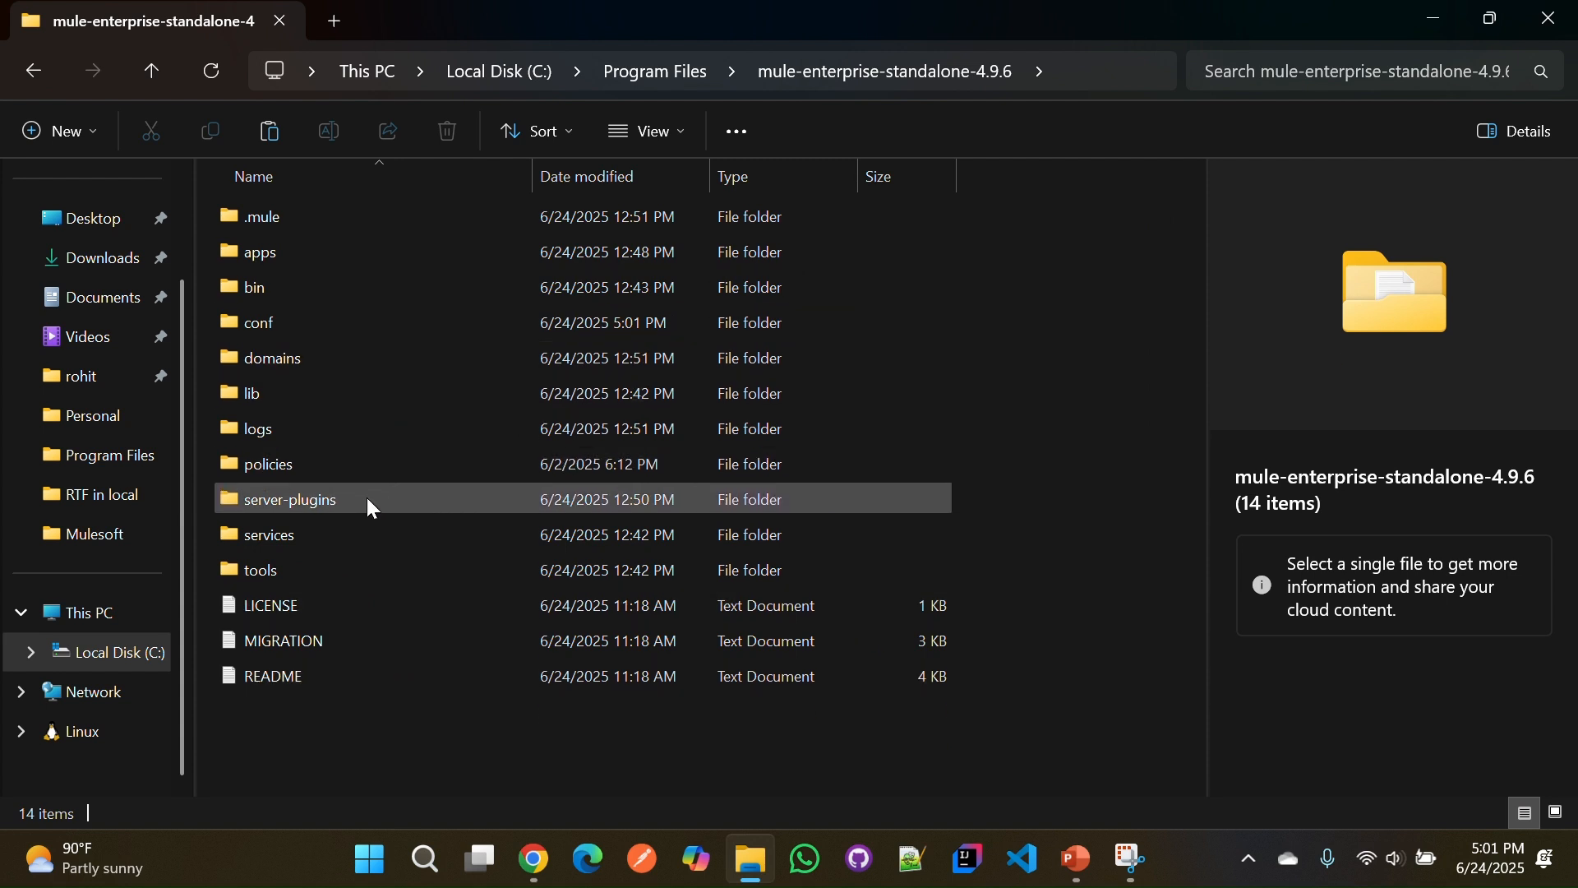
mouse_move(368, 499)
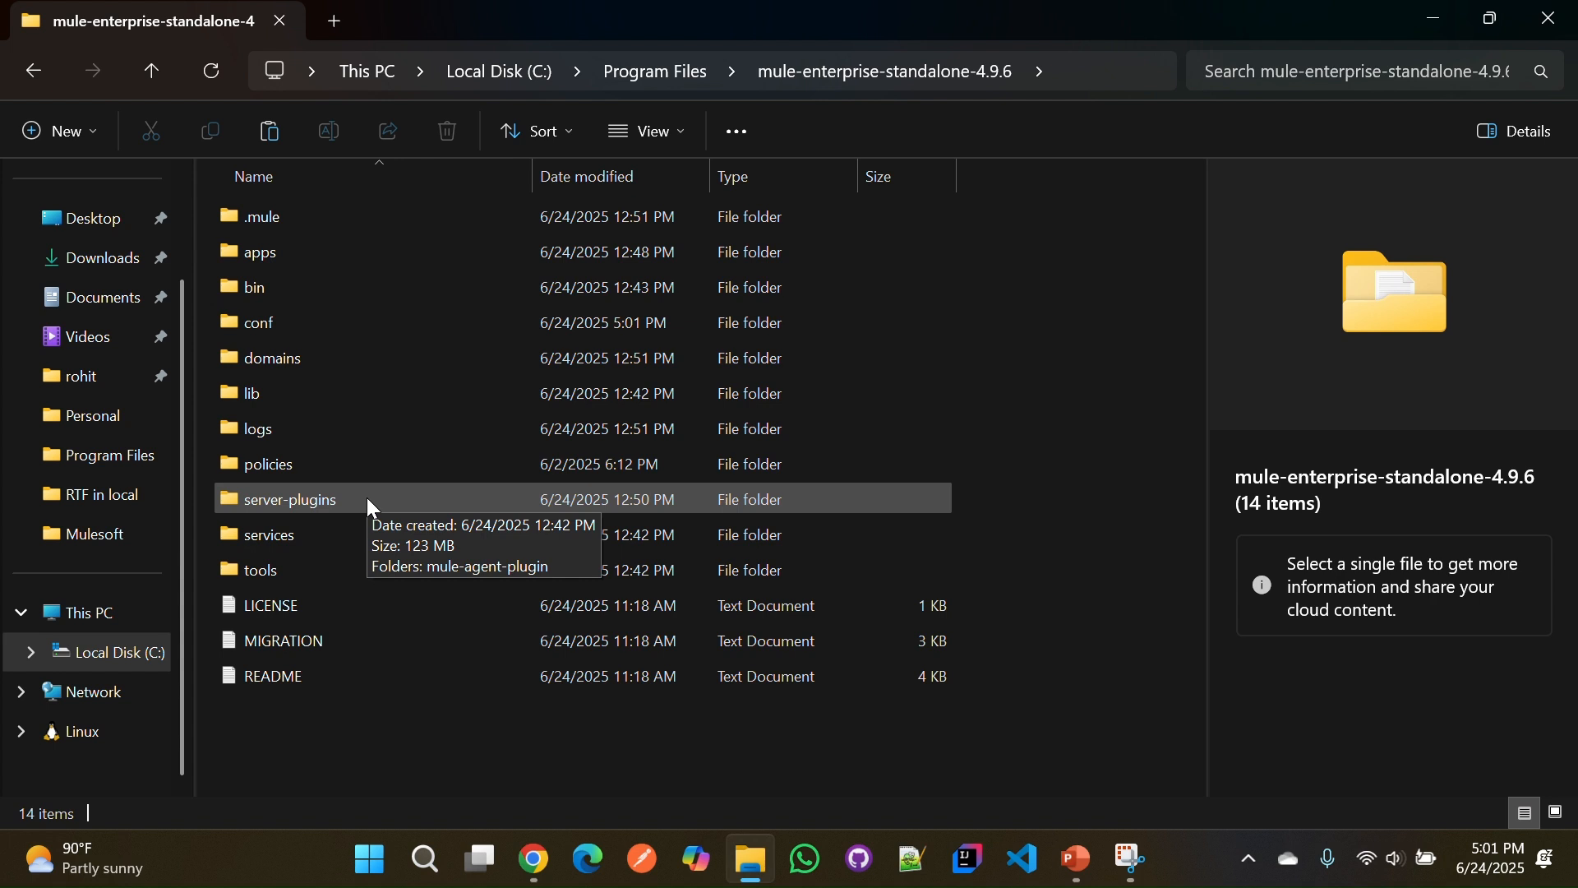
double_click(360, 294)
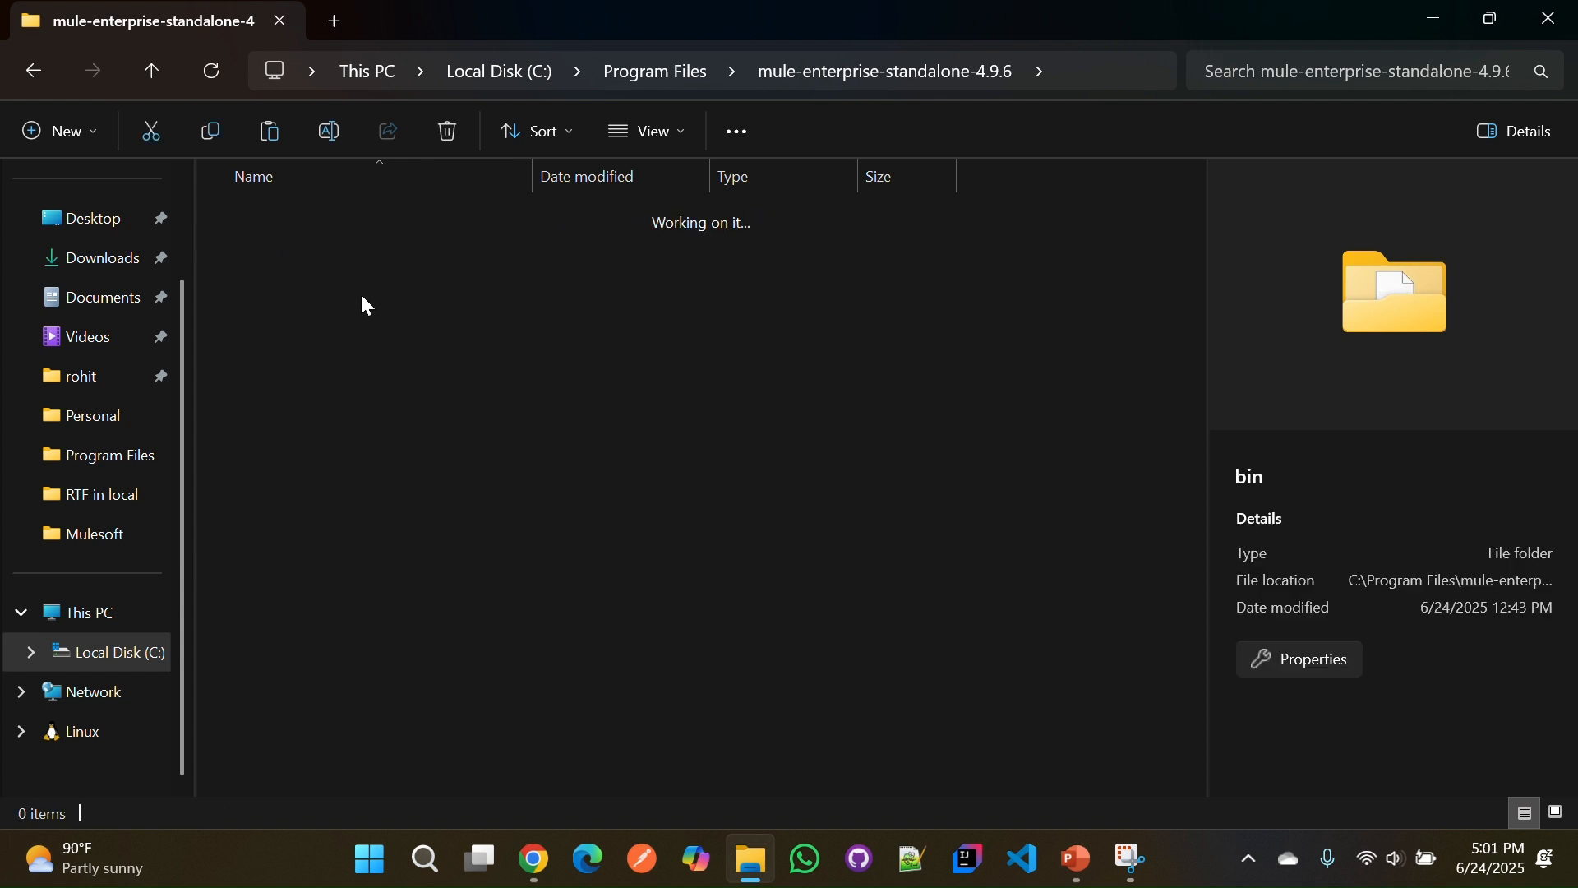
key(super)
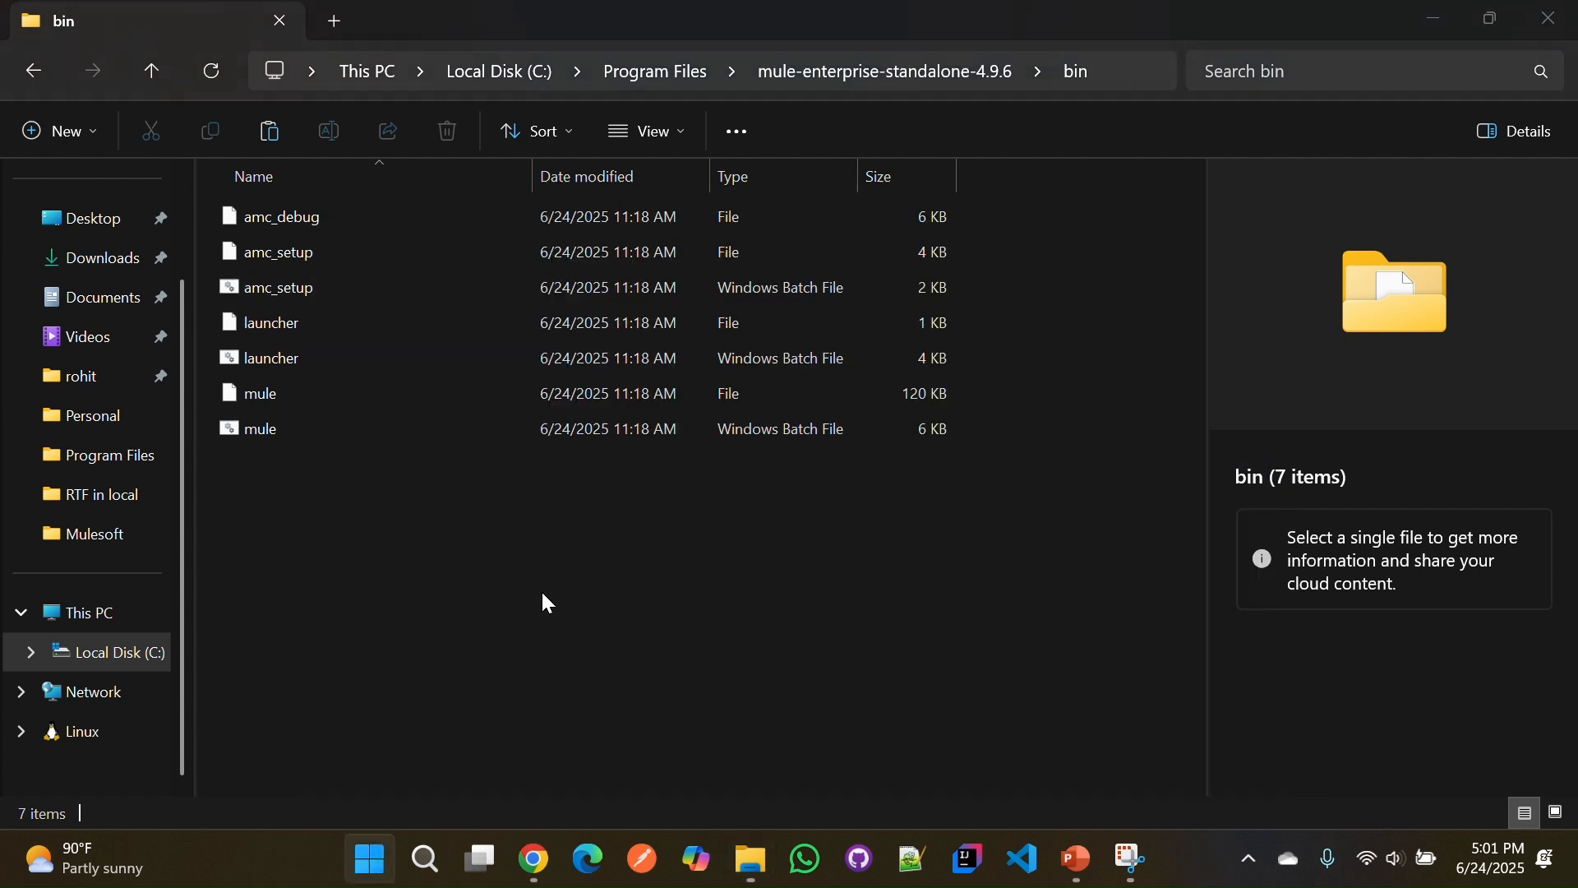
text(cmd)
key(Return)
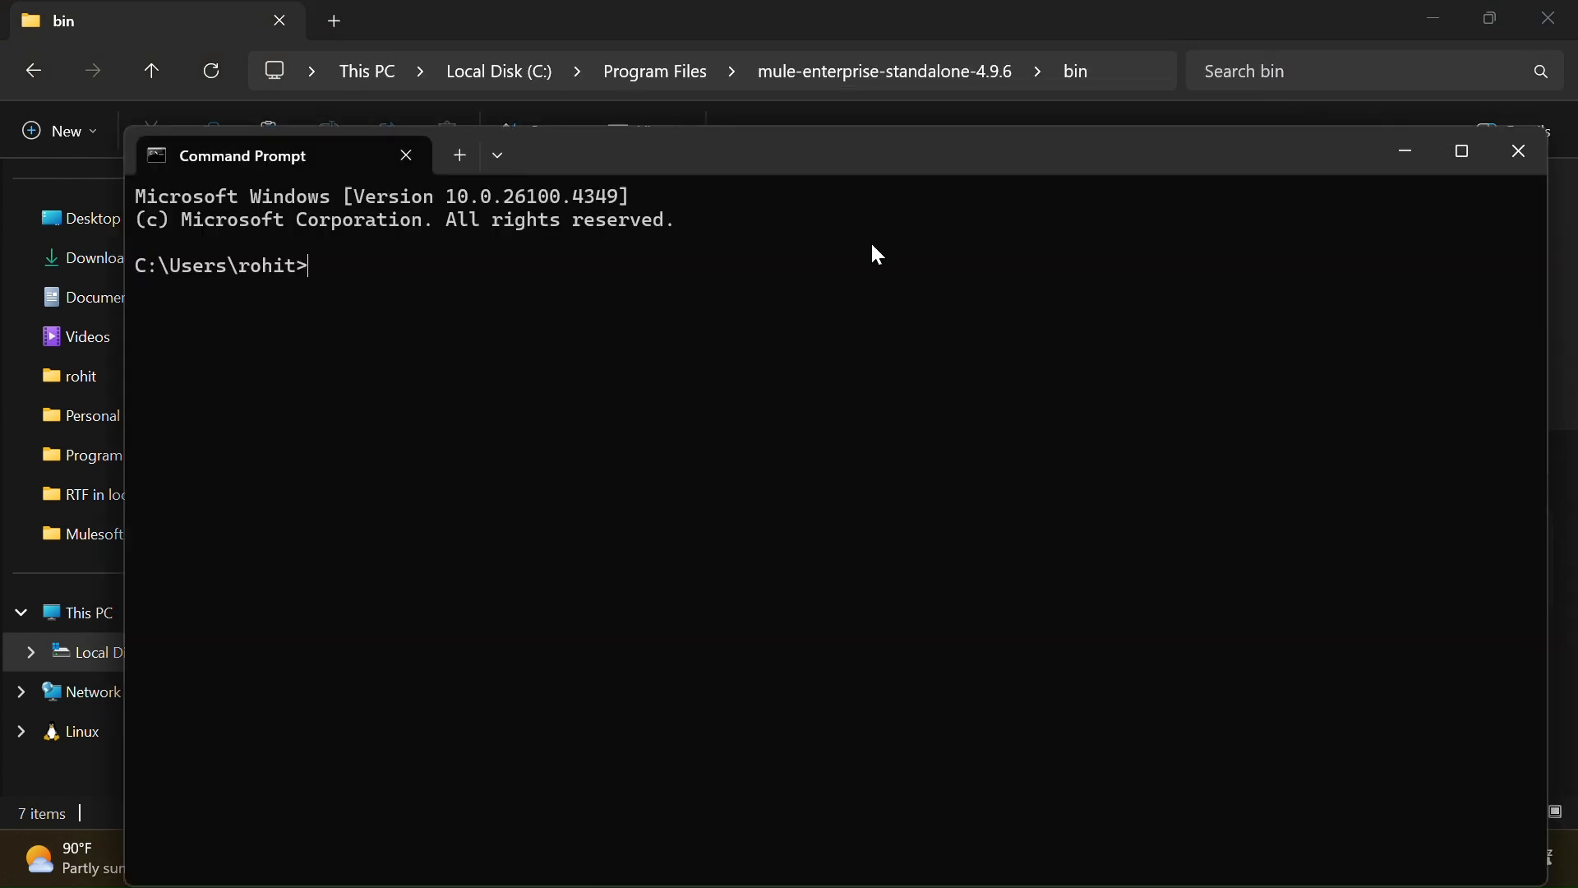
click(1525, 151)
- Open a Command Prompt with administrator rights
key(super)
text(cm)
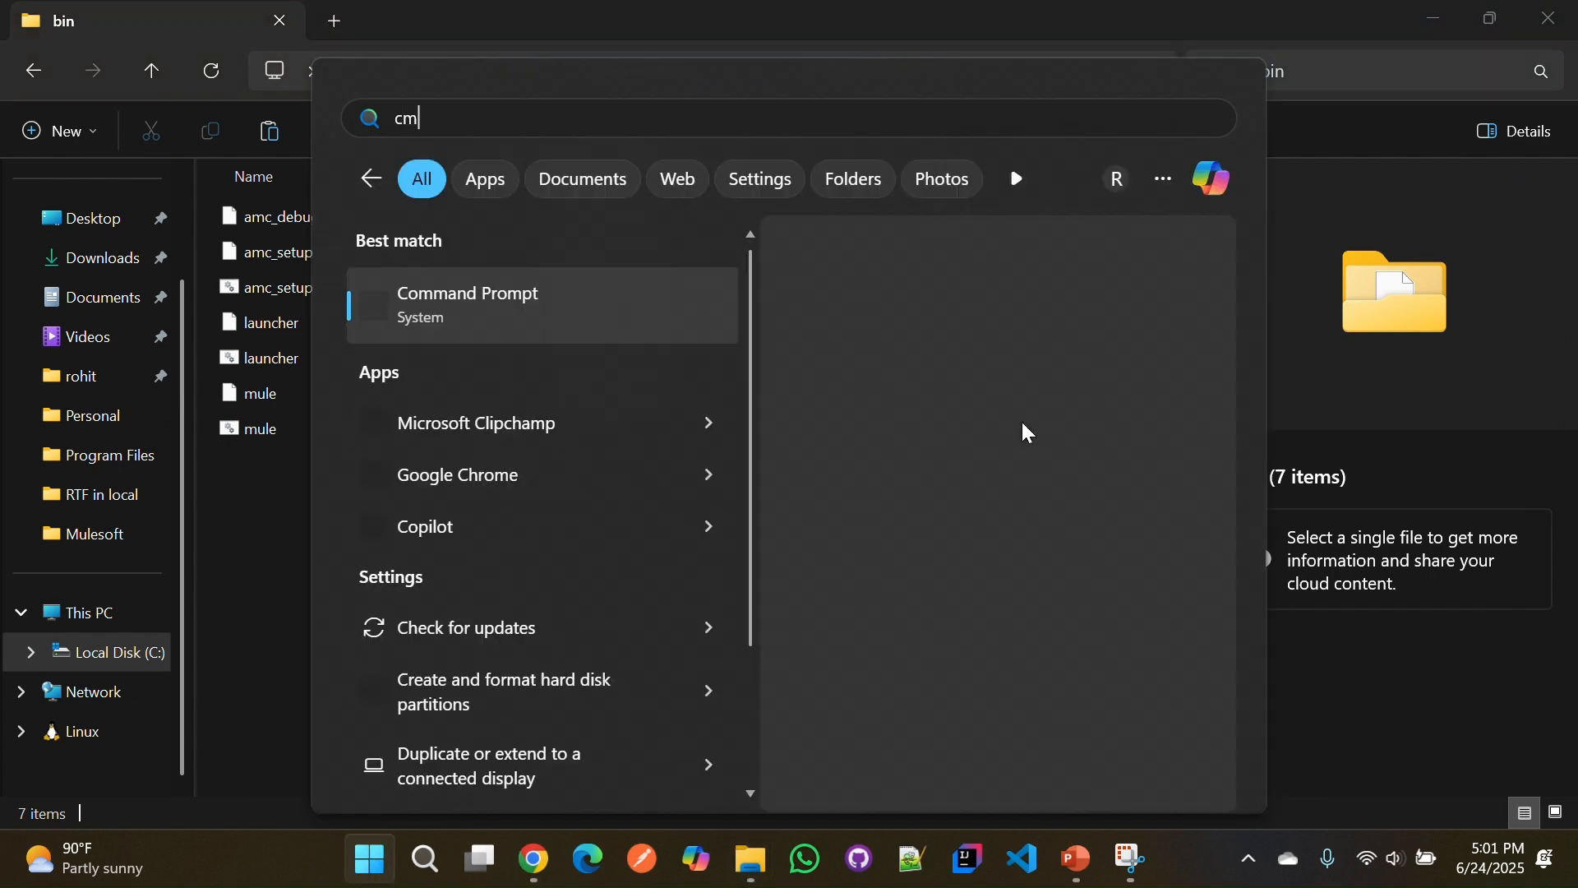
click(876, 531)
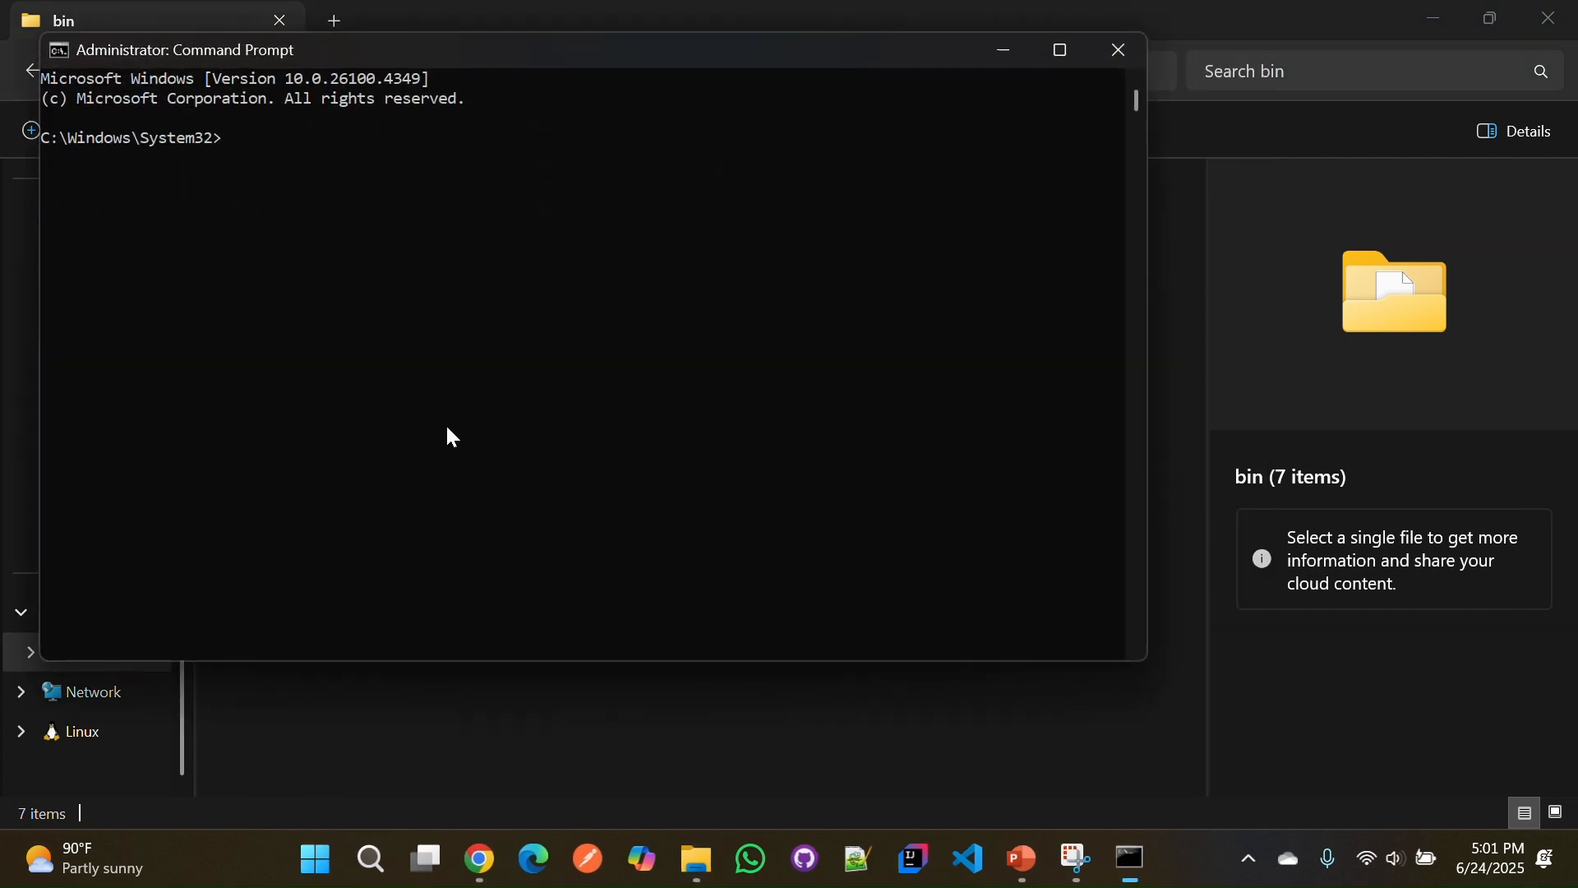
- Change the Command Prompt's directory to C:\Program Files\mule-enterprise-standalone-4.9.6\bin, copying the path from the open bin folder
text(cd)
click(739, 785)
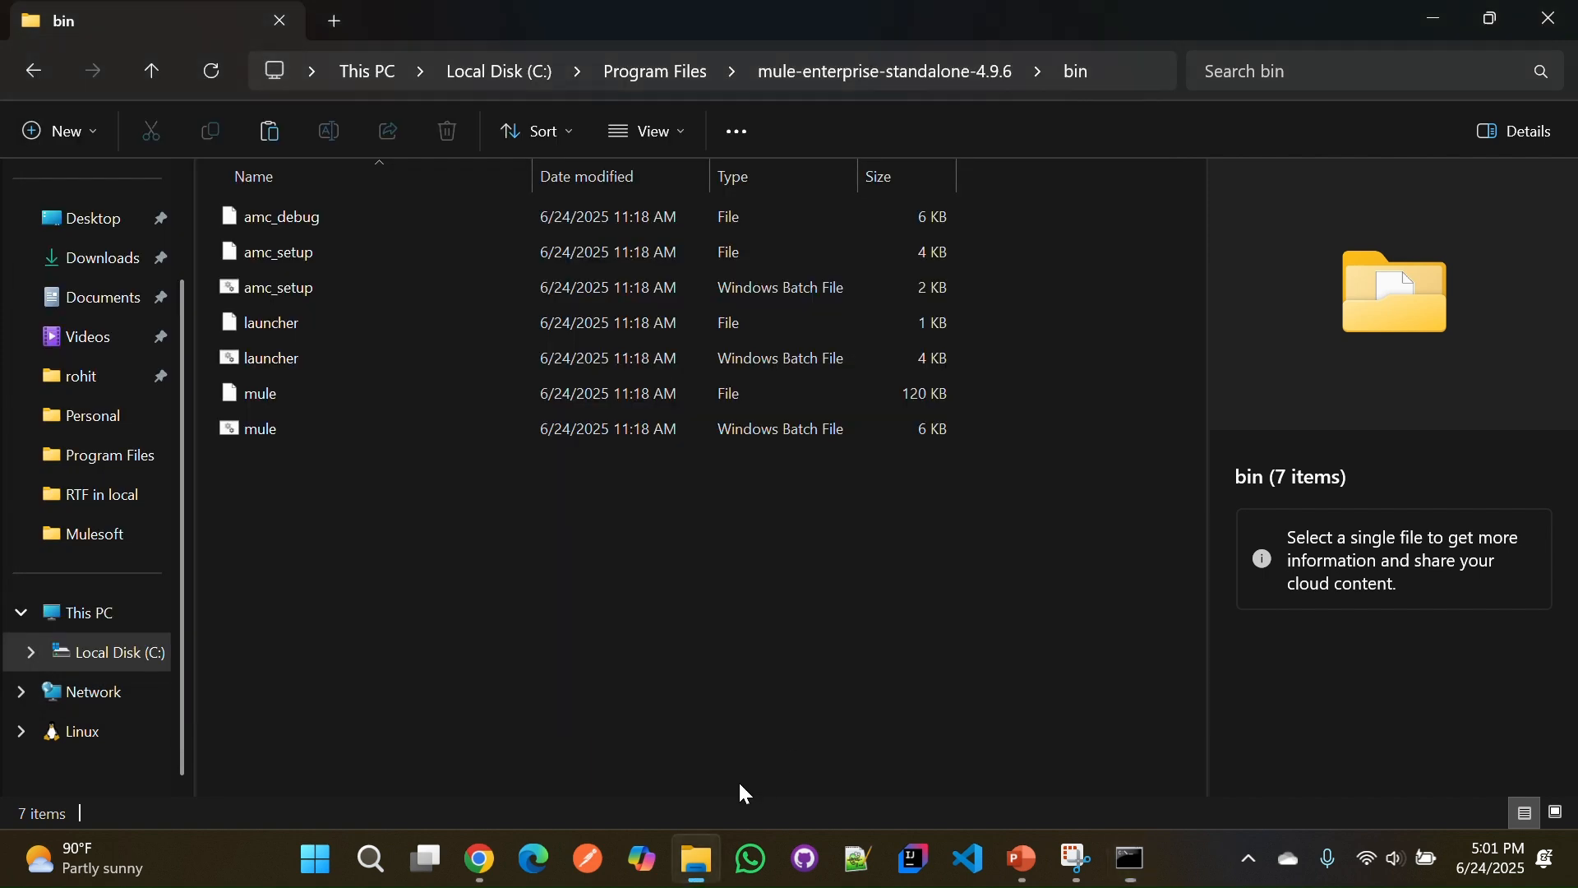
click(1131, 72)
key(ctrl+c)
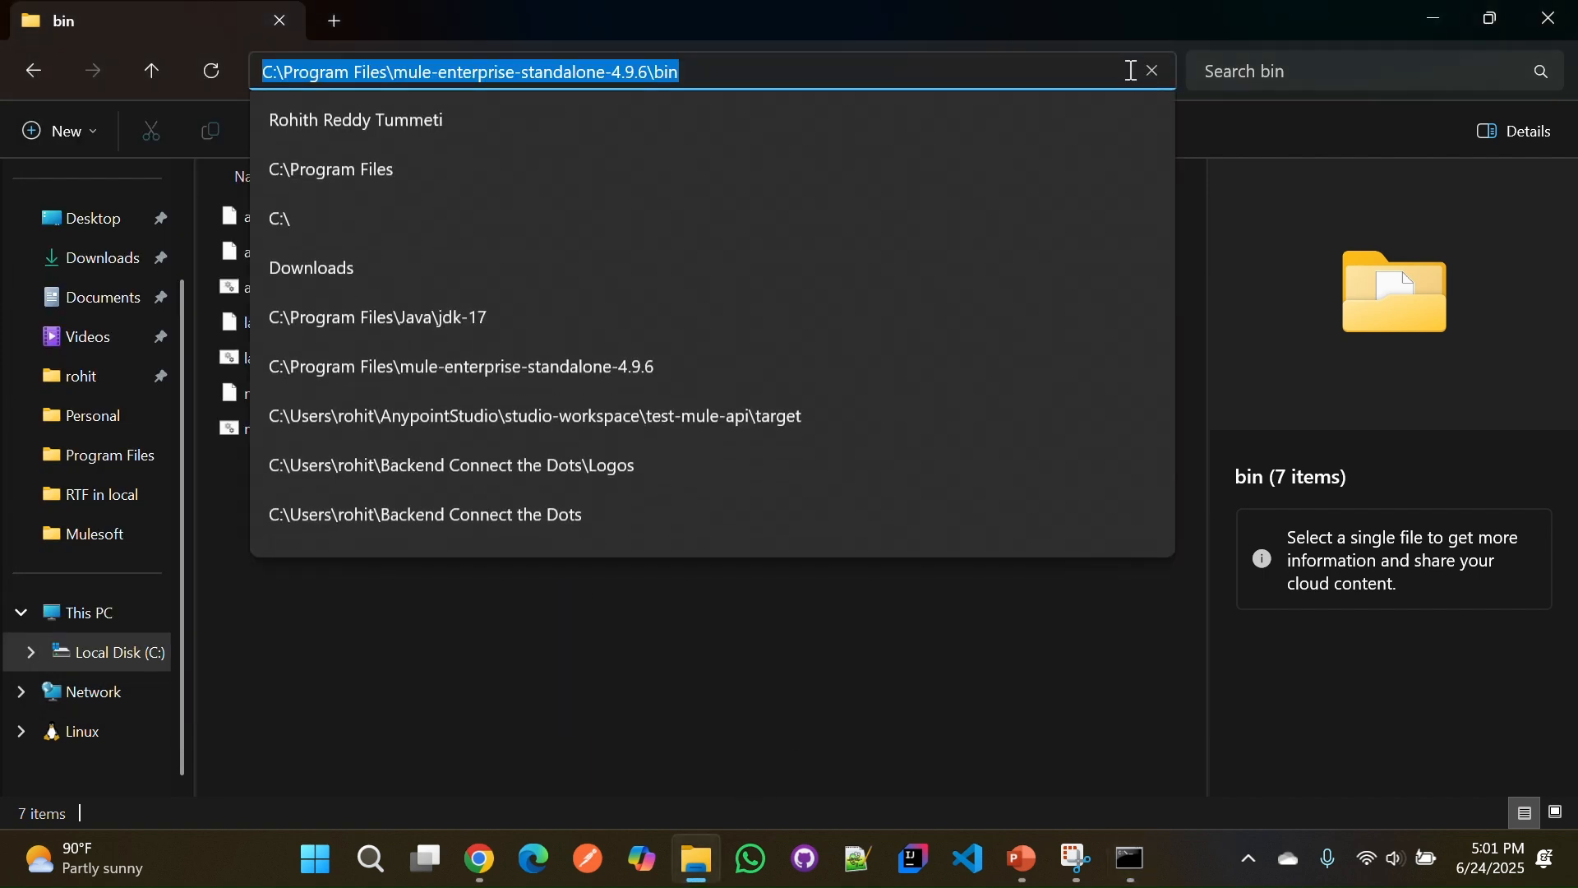
click(1131, 860)
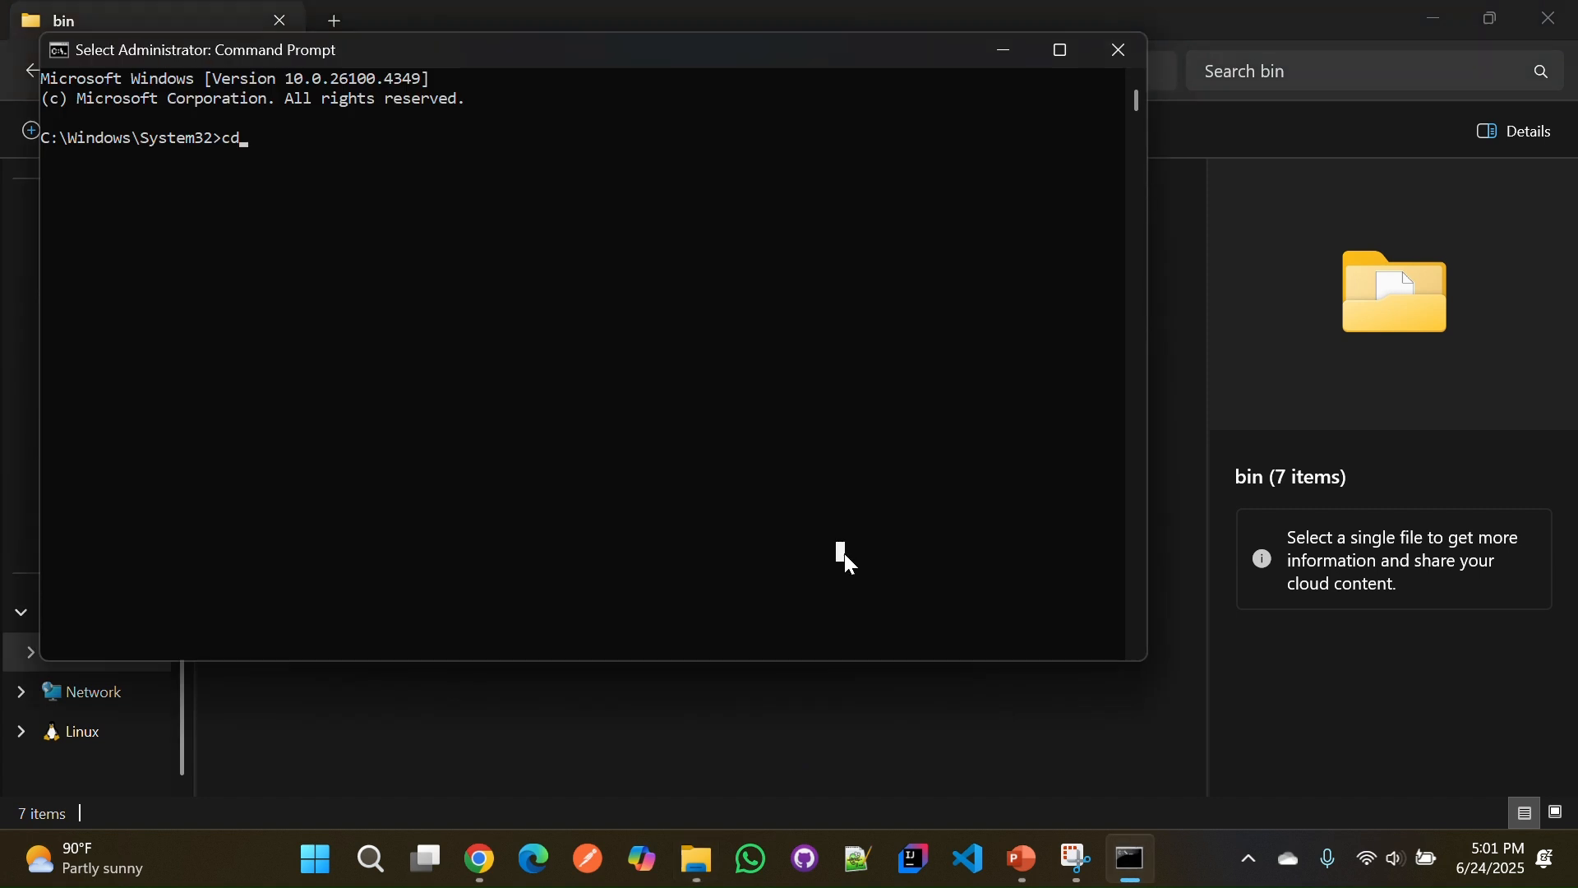
key(ctrl+v)
key(Return)
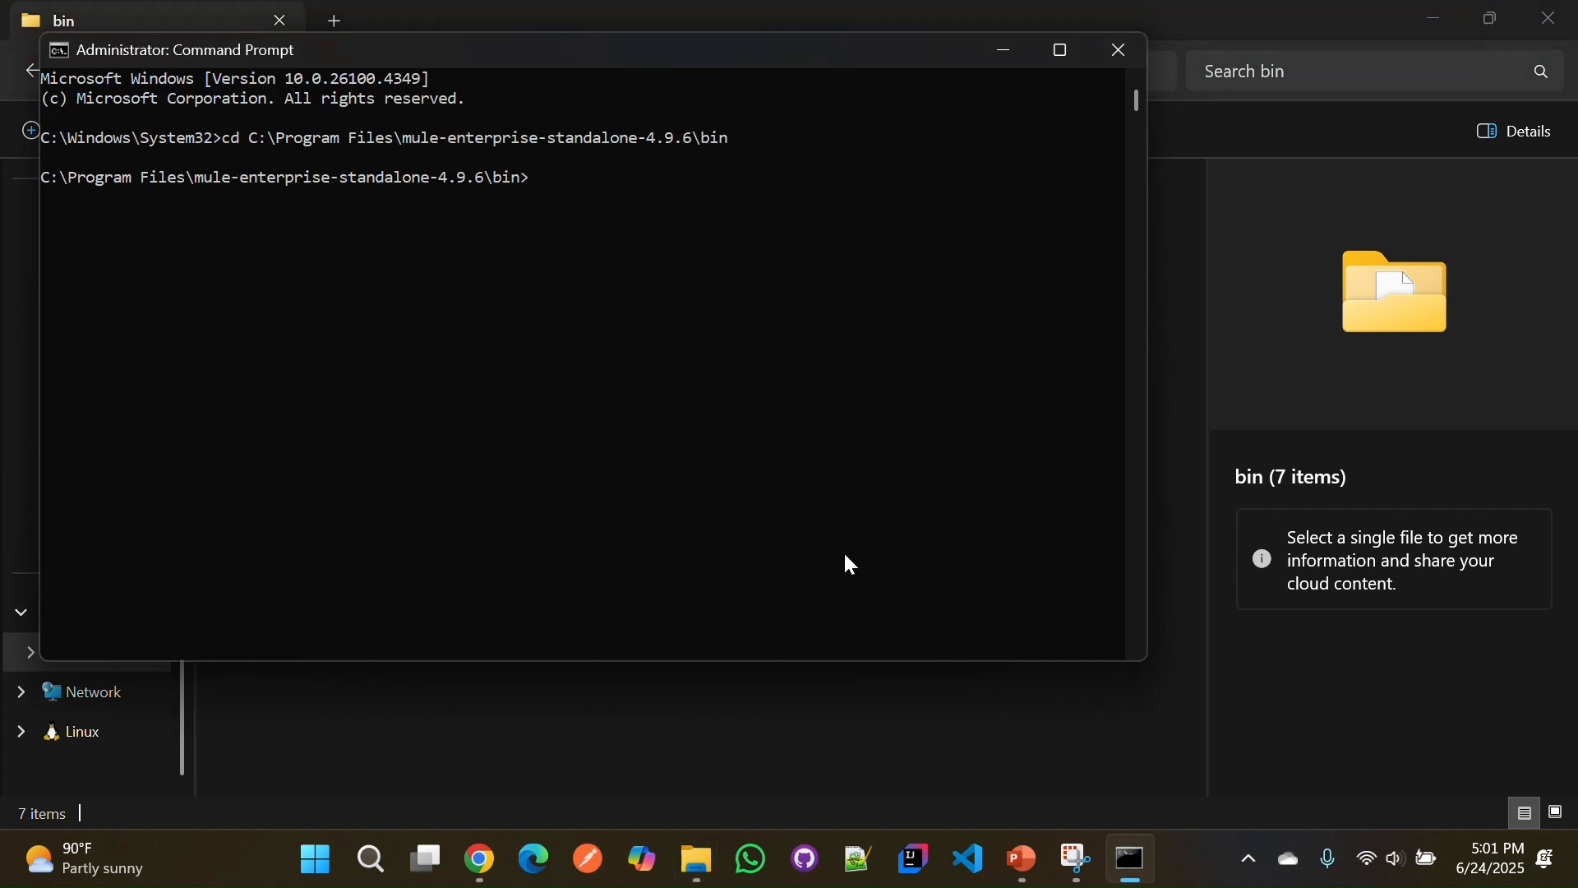
- Run mule.bat to test that the Mule runtime starts, and close its console window
text(mule.bat)
key(Return)
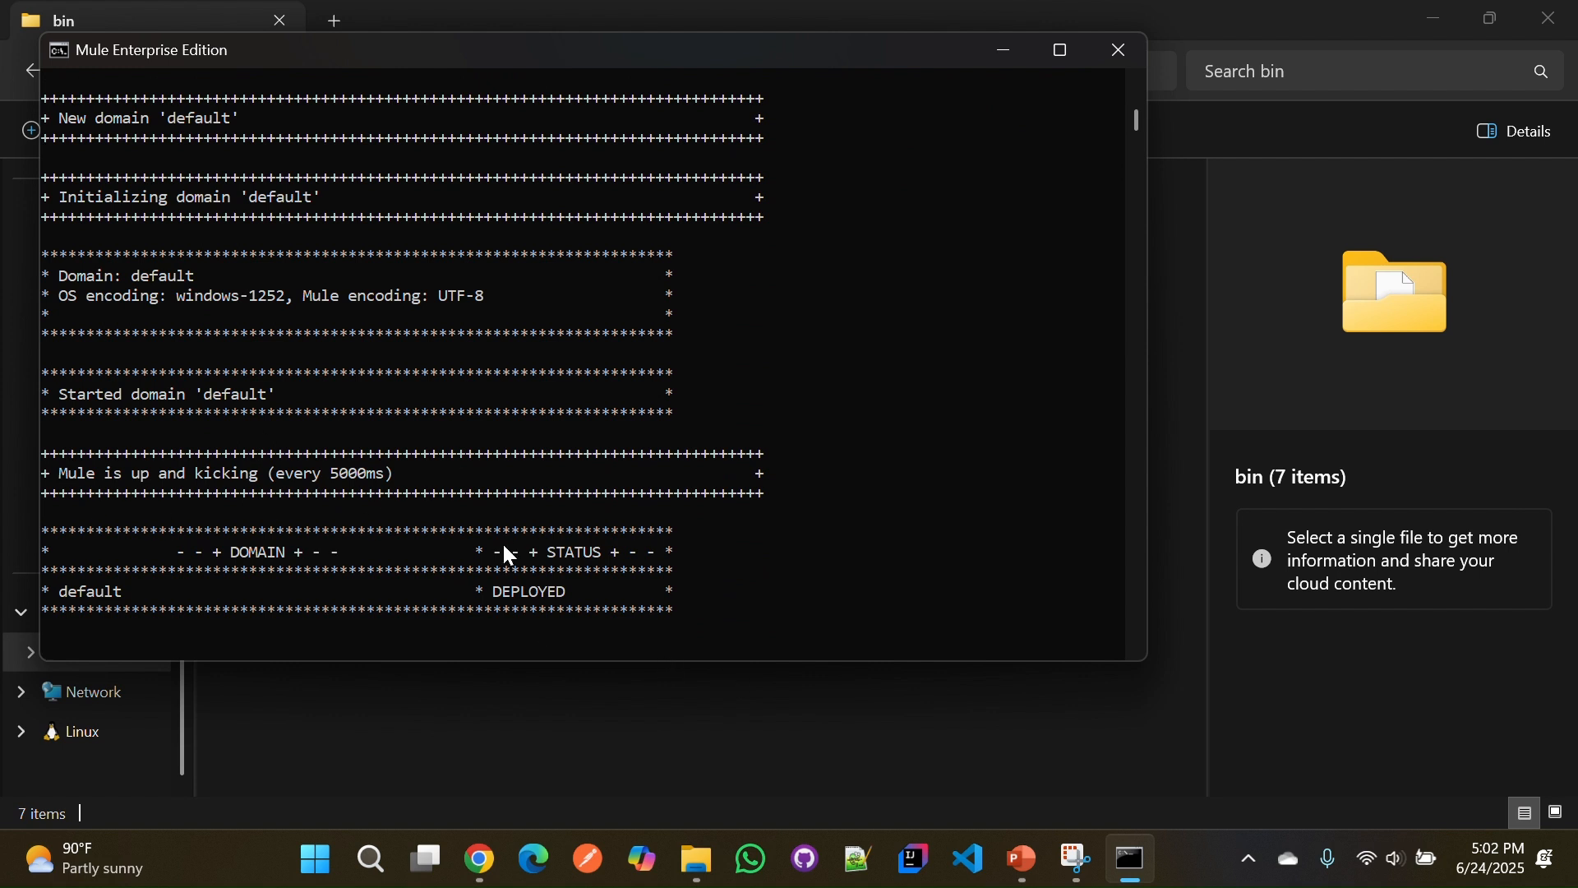
click(1110, 59)
- Switch to Chrome and open the bookmarked Anypoint Platform sign-in page in a new tab
click(480, 859)
click(529, 872)
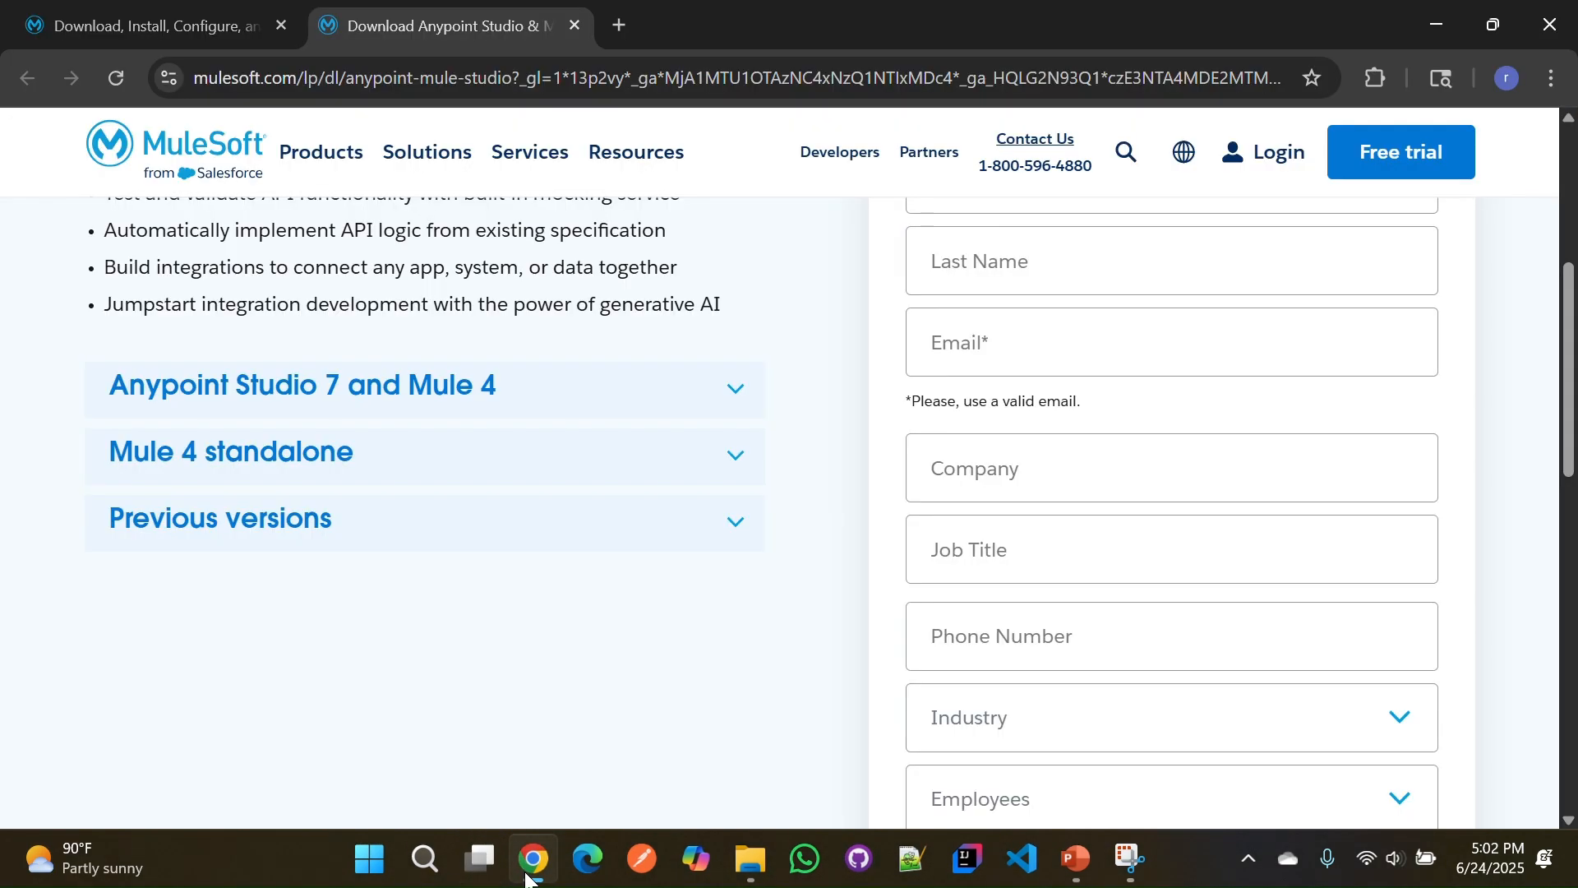
click(618, 24)
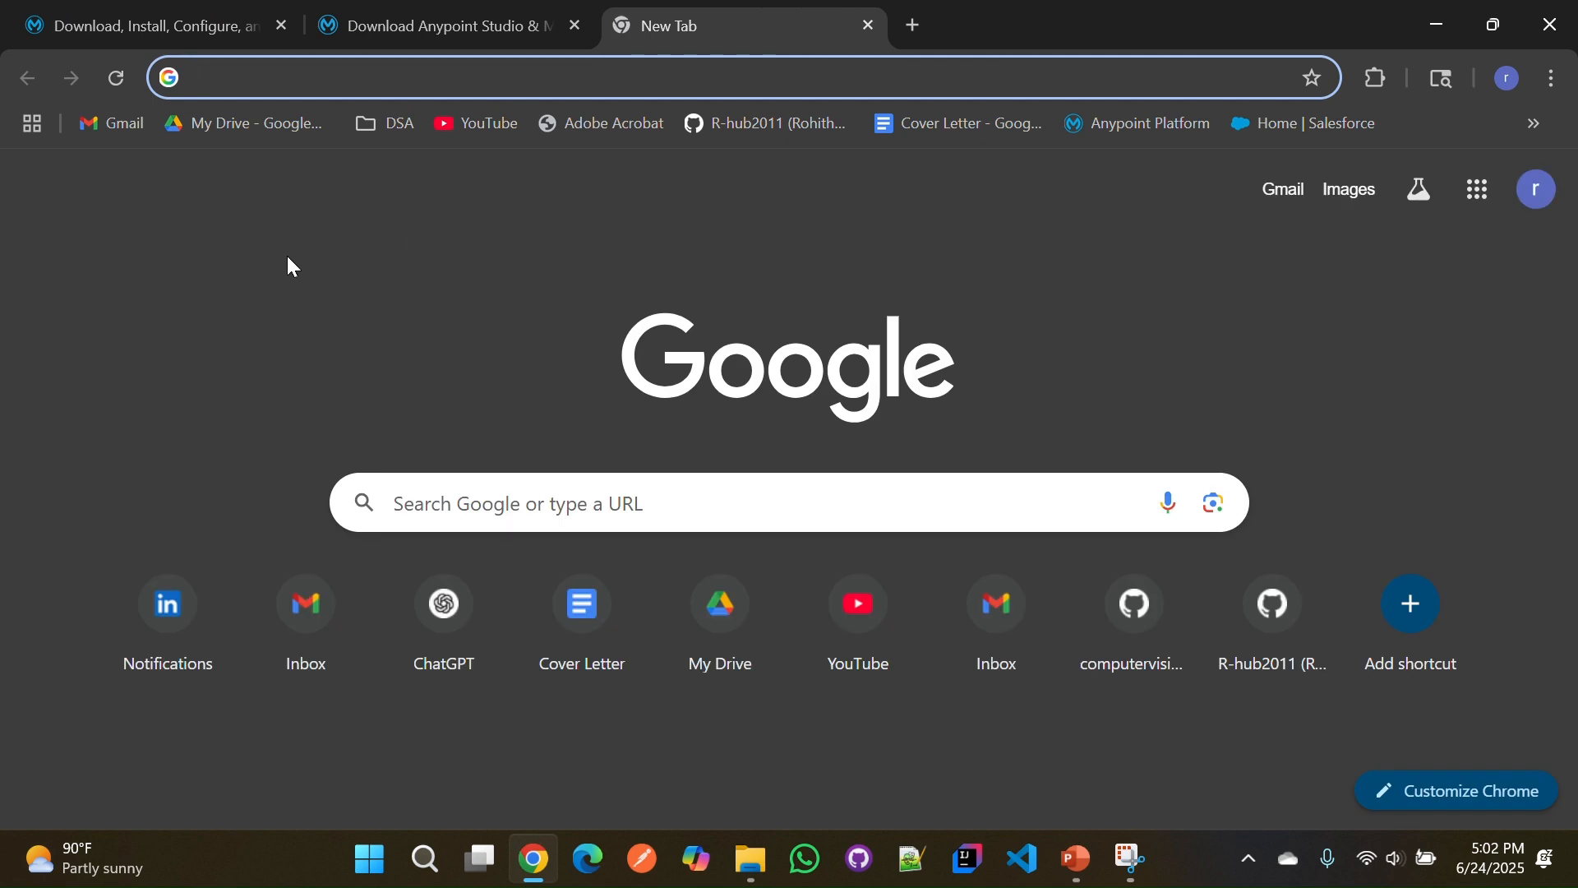
click(1082, 124)
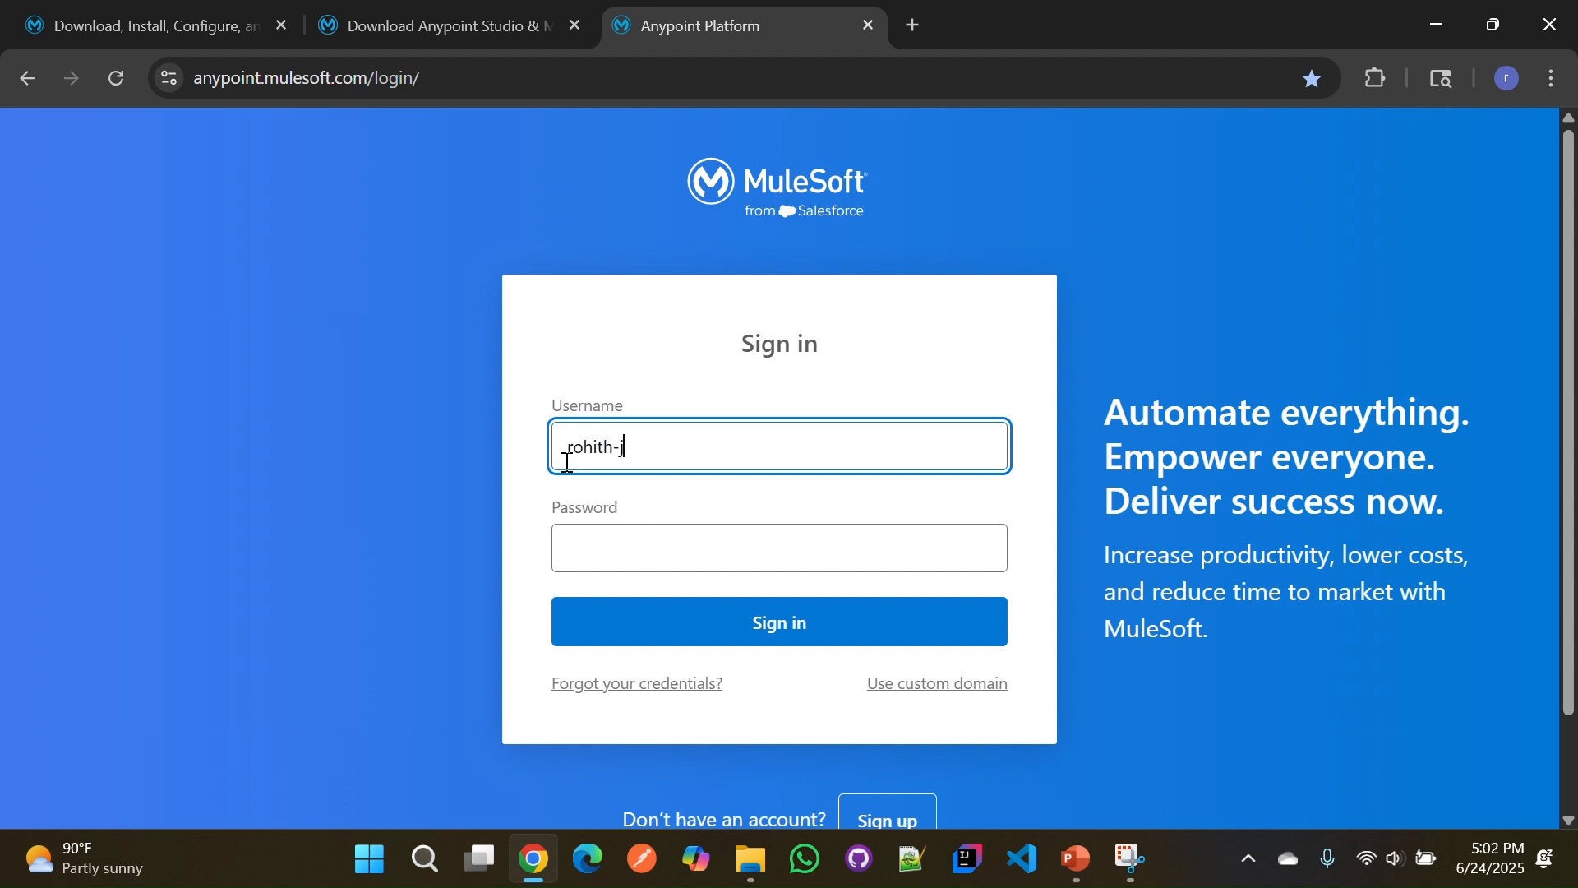
- Sign in to Anypoint Platform with the account username and password
text(rohith-jun-2025)
key(Tab)
text(••••••••)
key(Return)
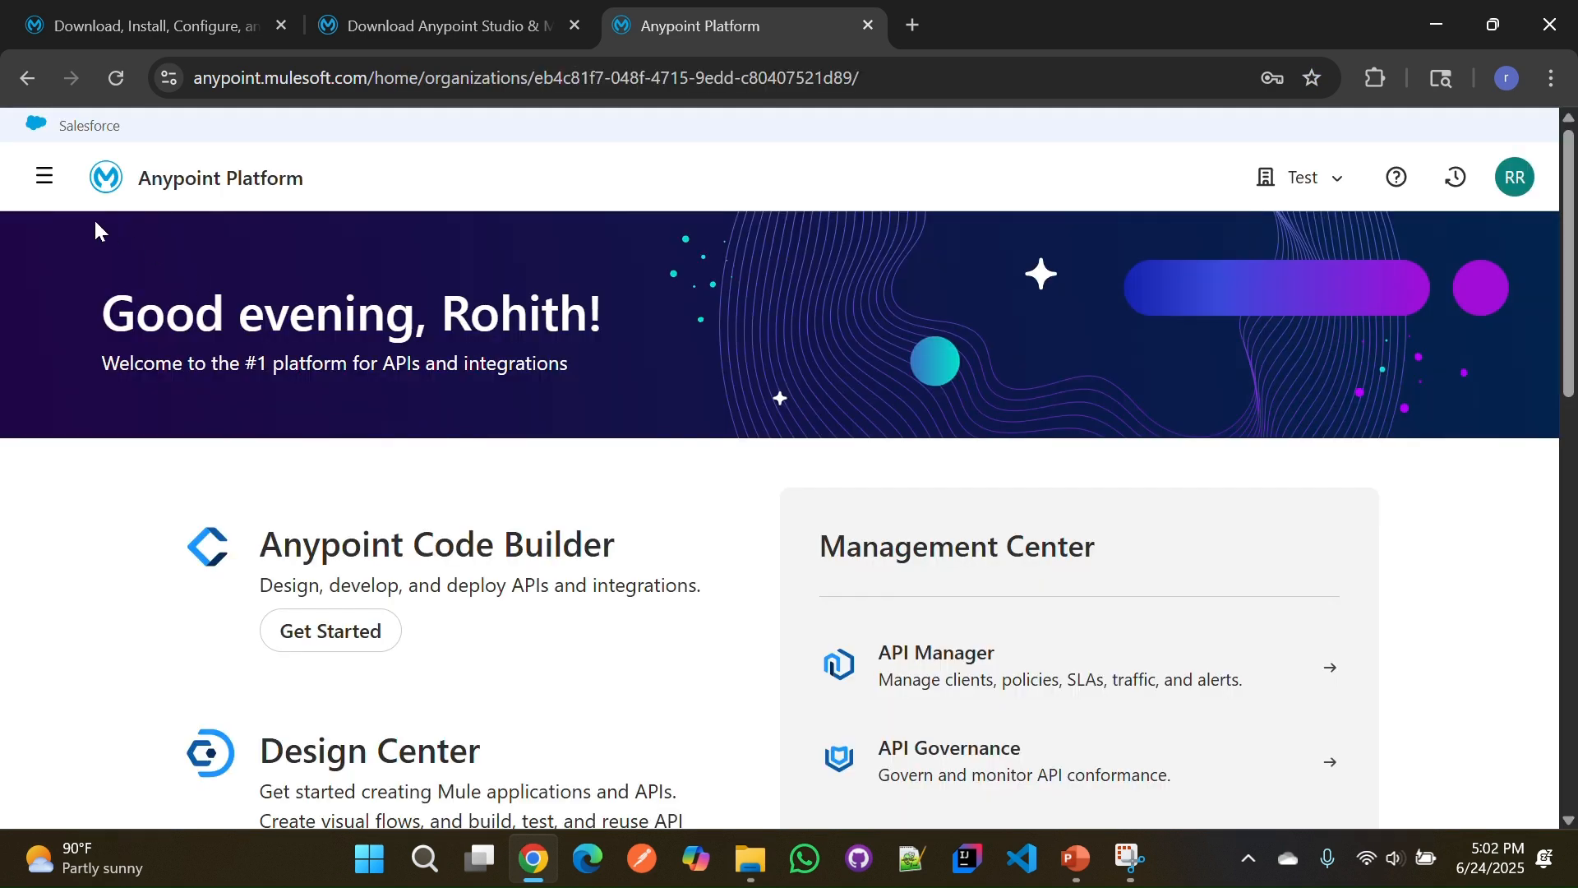
- Open Runtime Manager and show the Servers list of the Sandbox environment
click(45, 178)
click(190, 709)
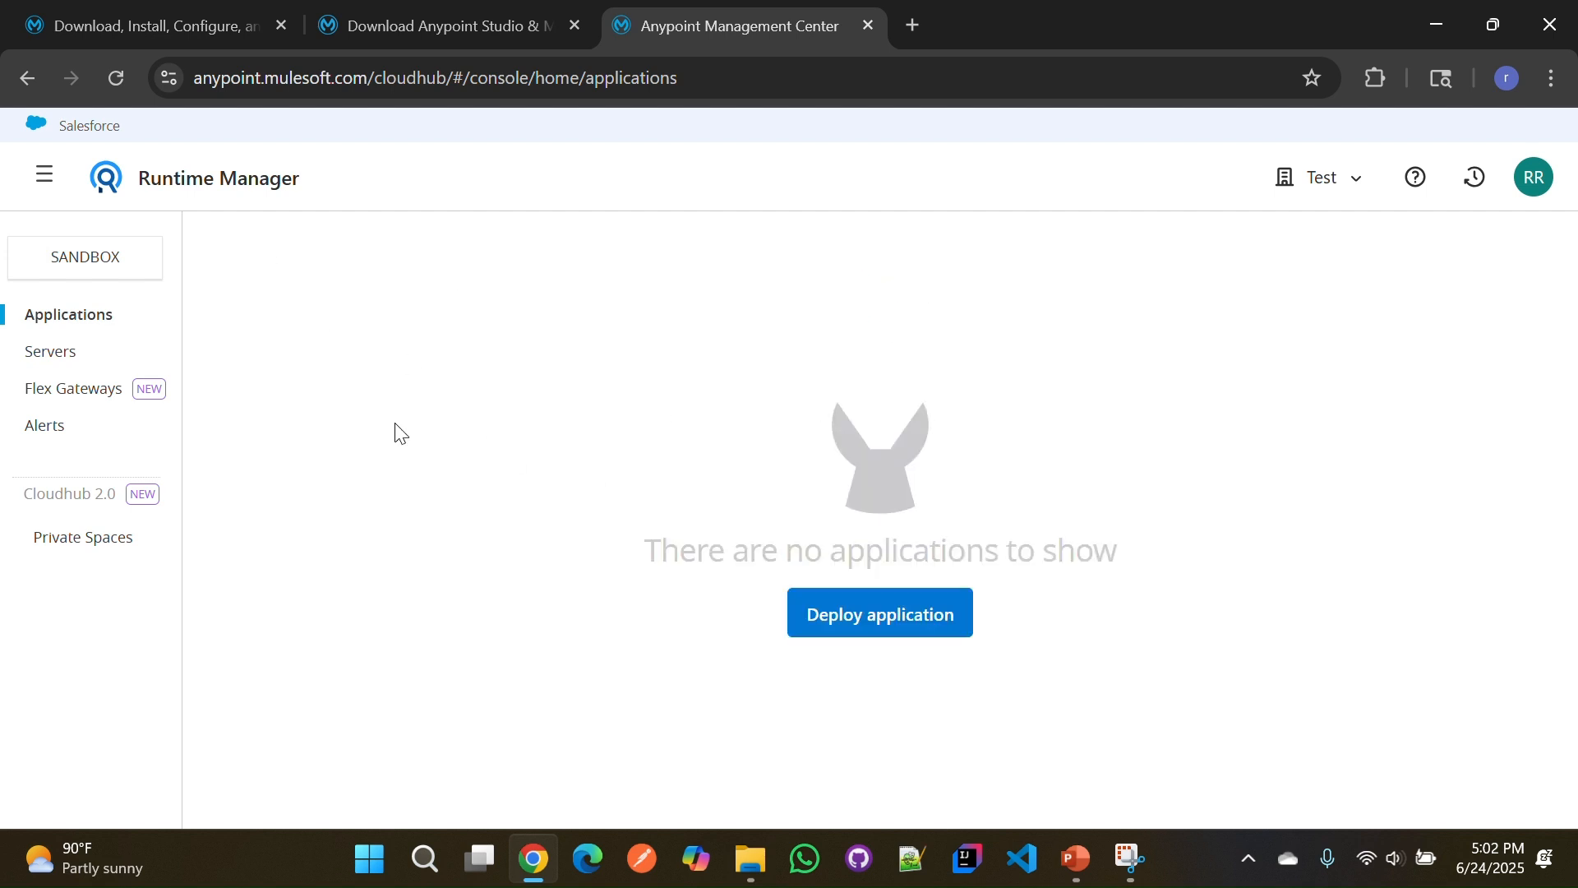
click(104, 359)
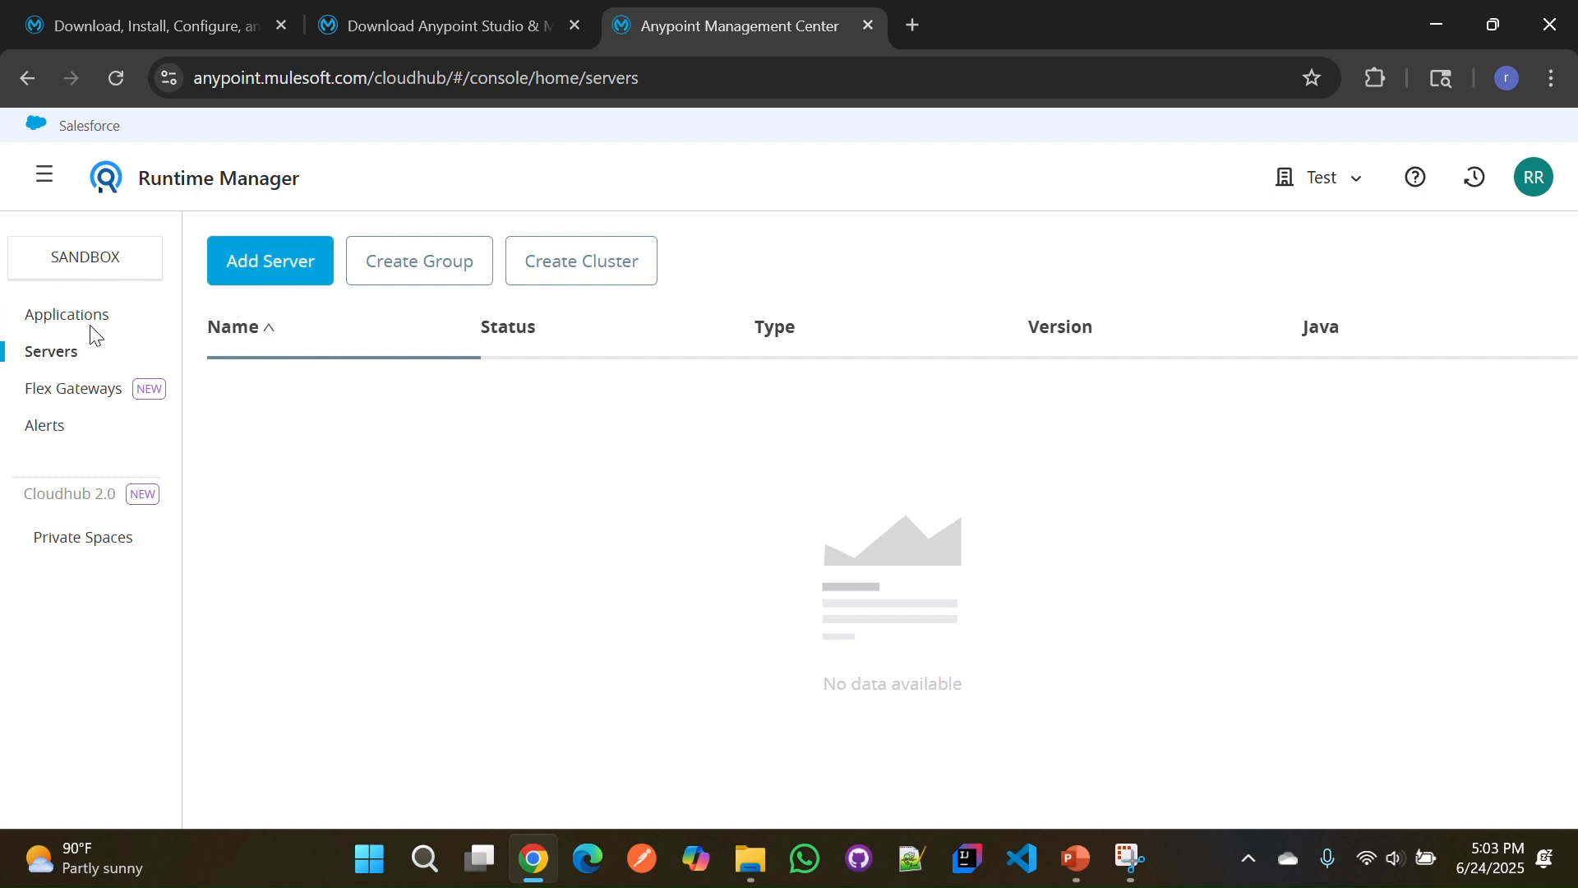
- Begin adding a server named test-win-on-prem and copy its generated amc_setup command
click(267, 252)
click(695, 376)
text(test-wind)
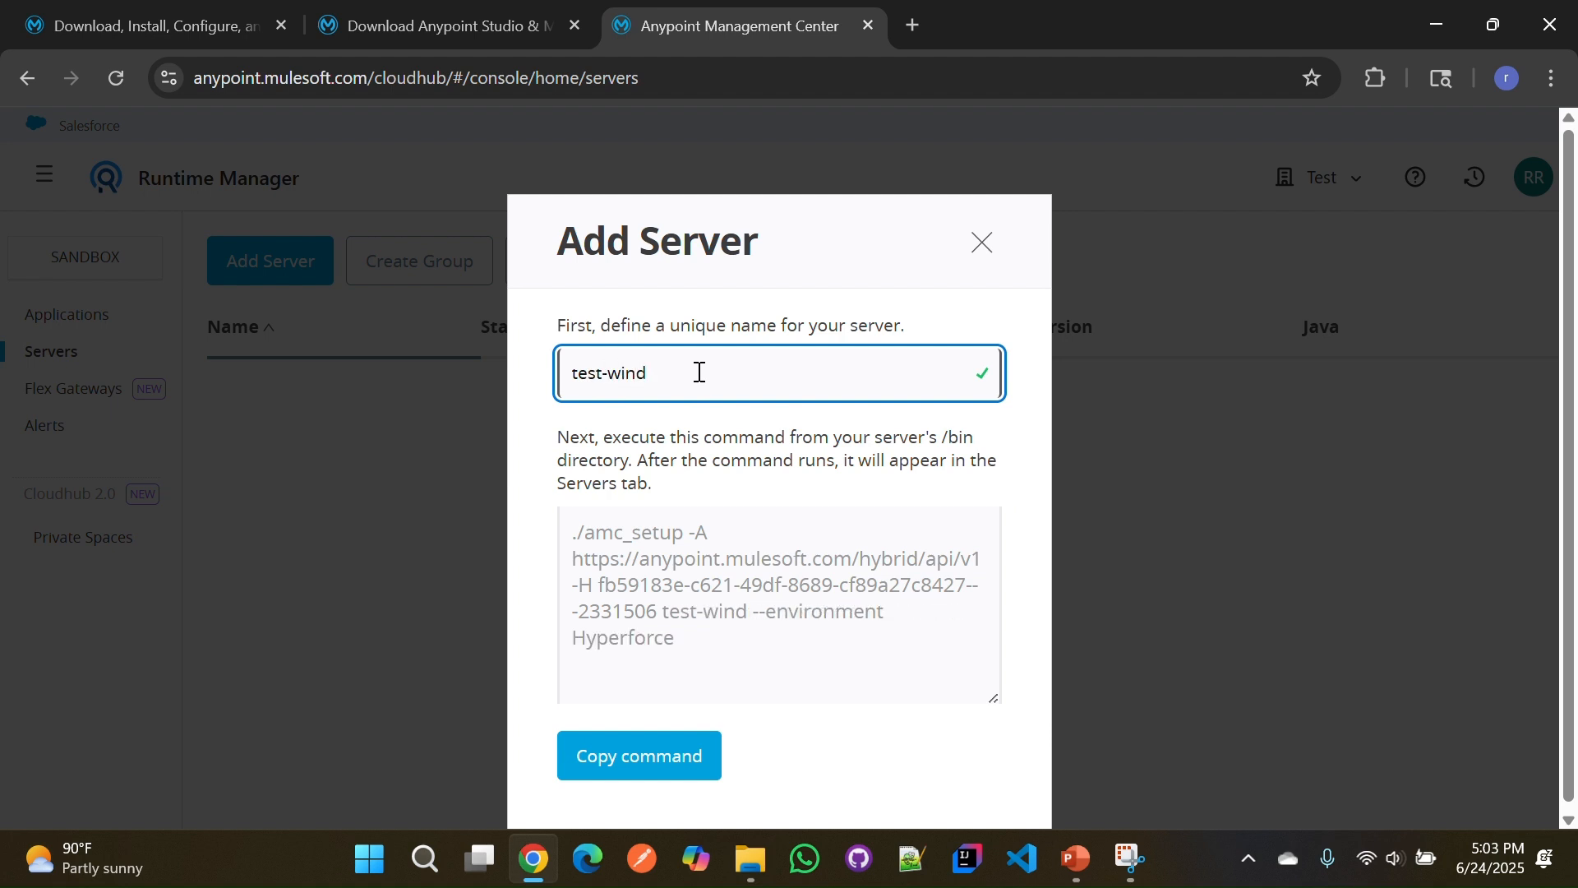
key(BackSpace)
text(-op)
key(BackSpace)
text(n-prem)
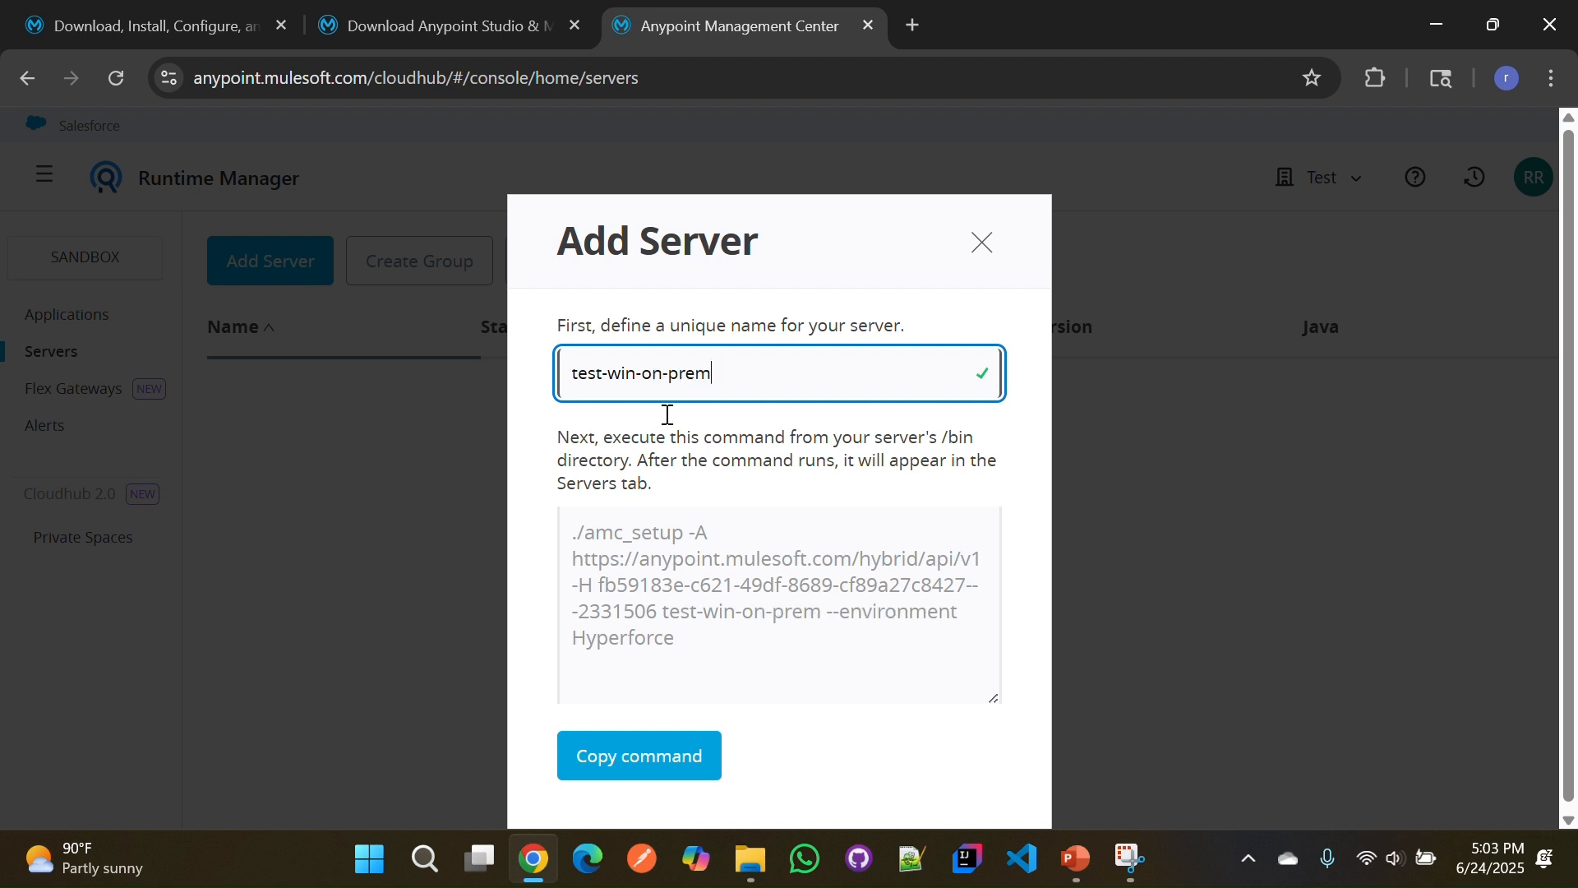
drag(803, 380, 441, 421)
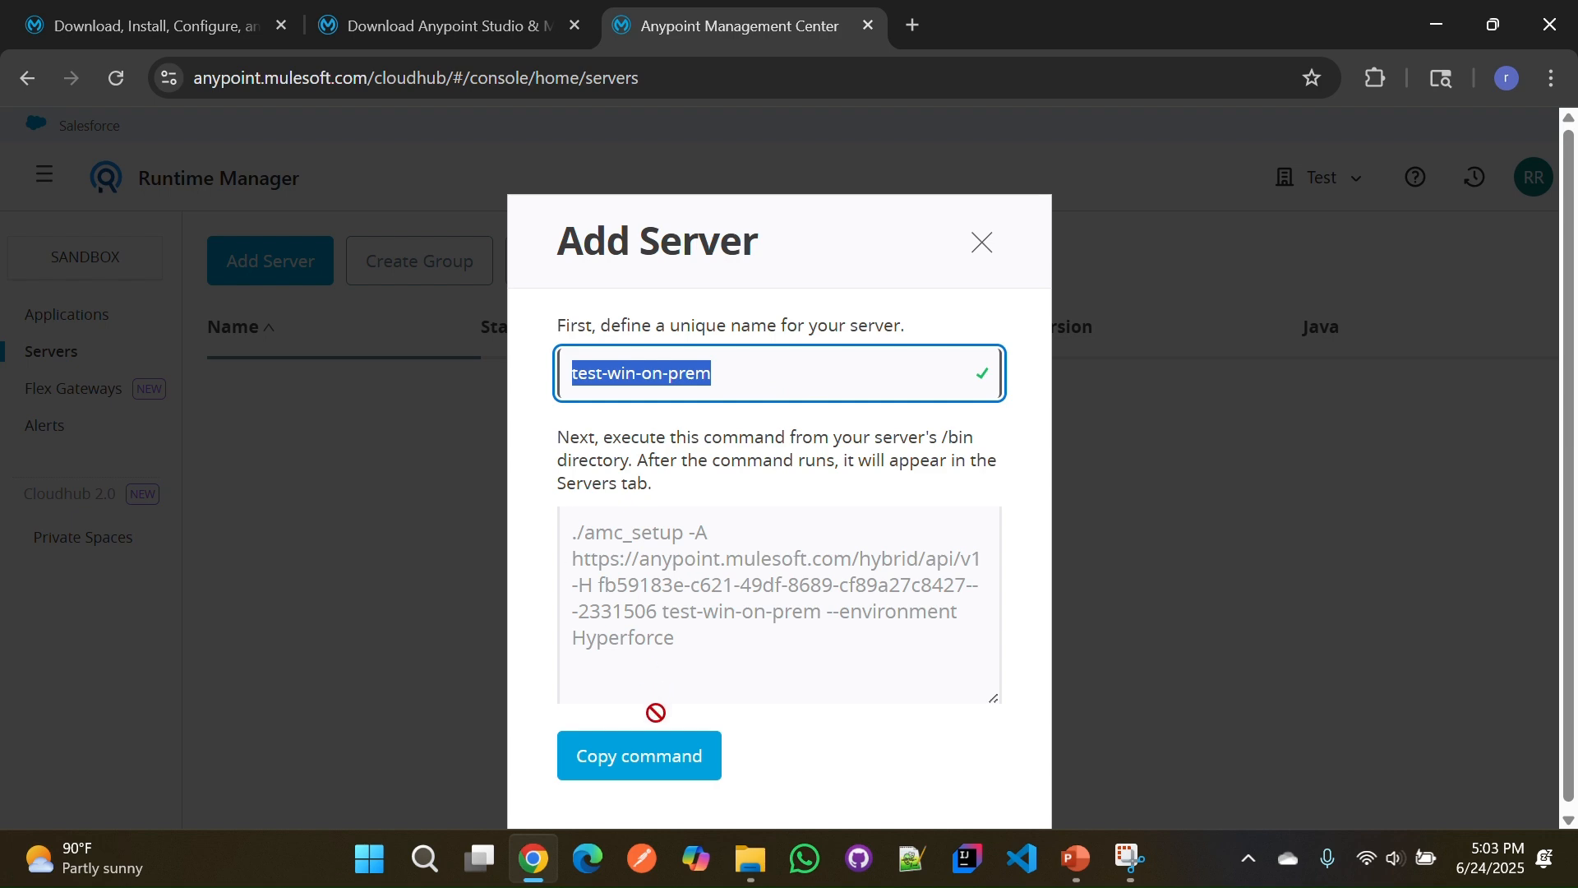
click(638, 761)
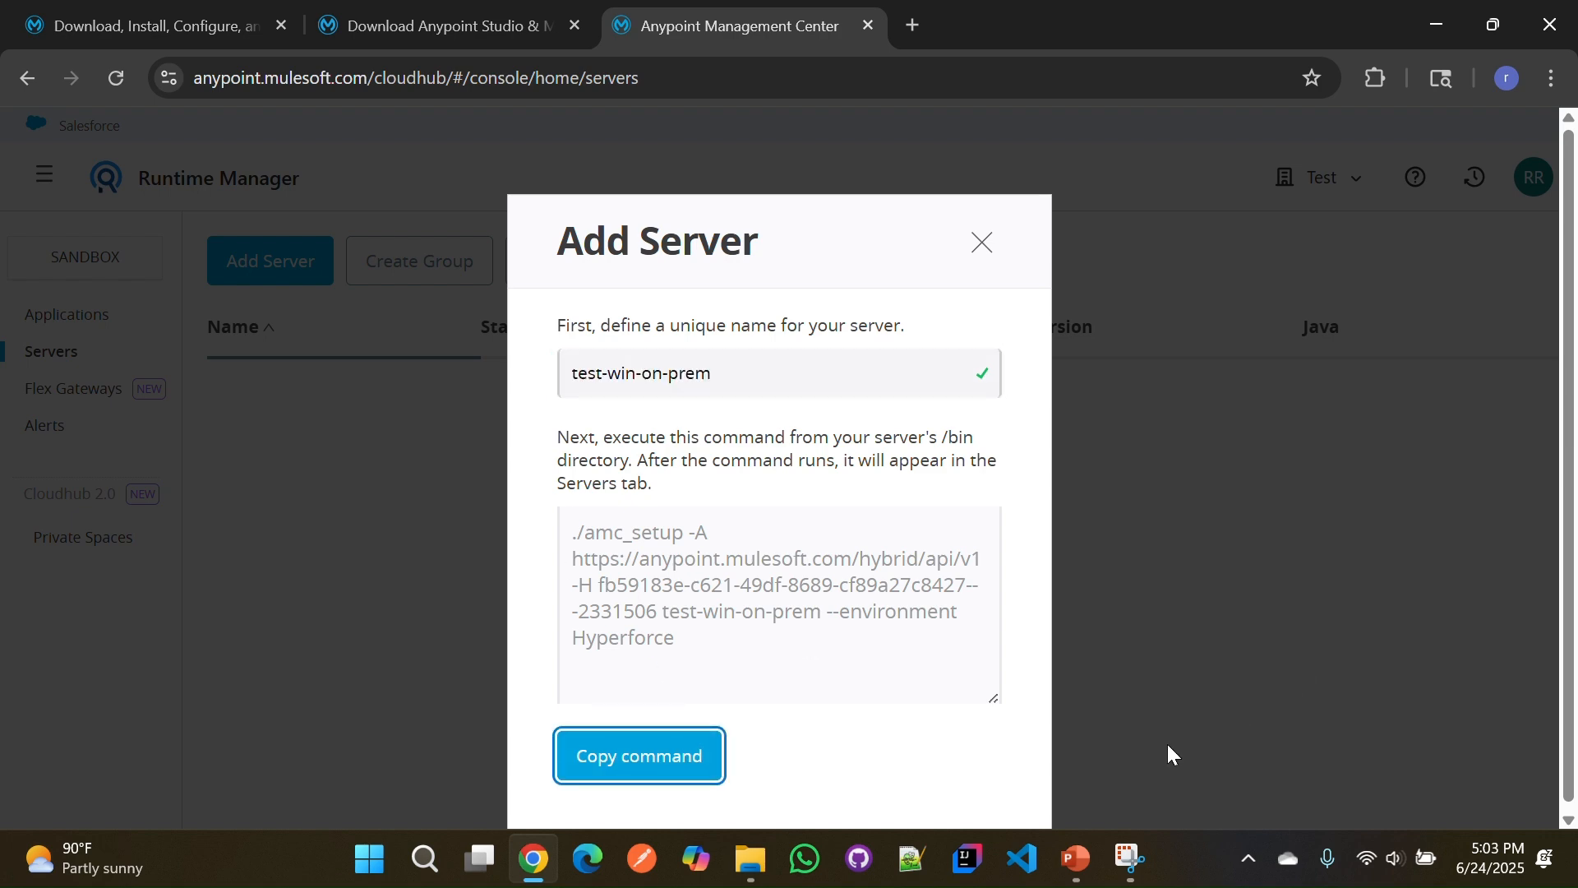
mouse_move(540, 865)
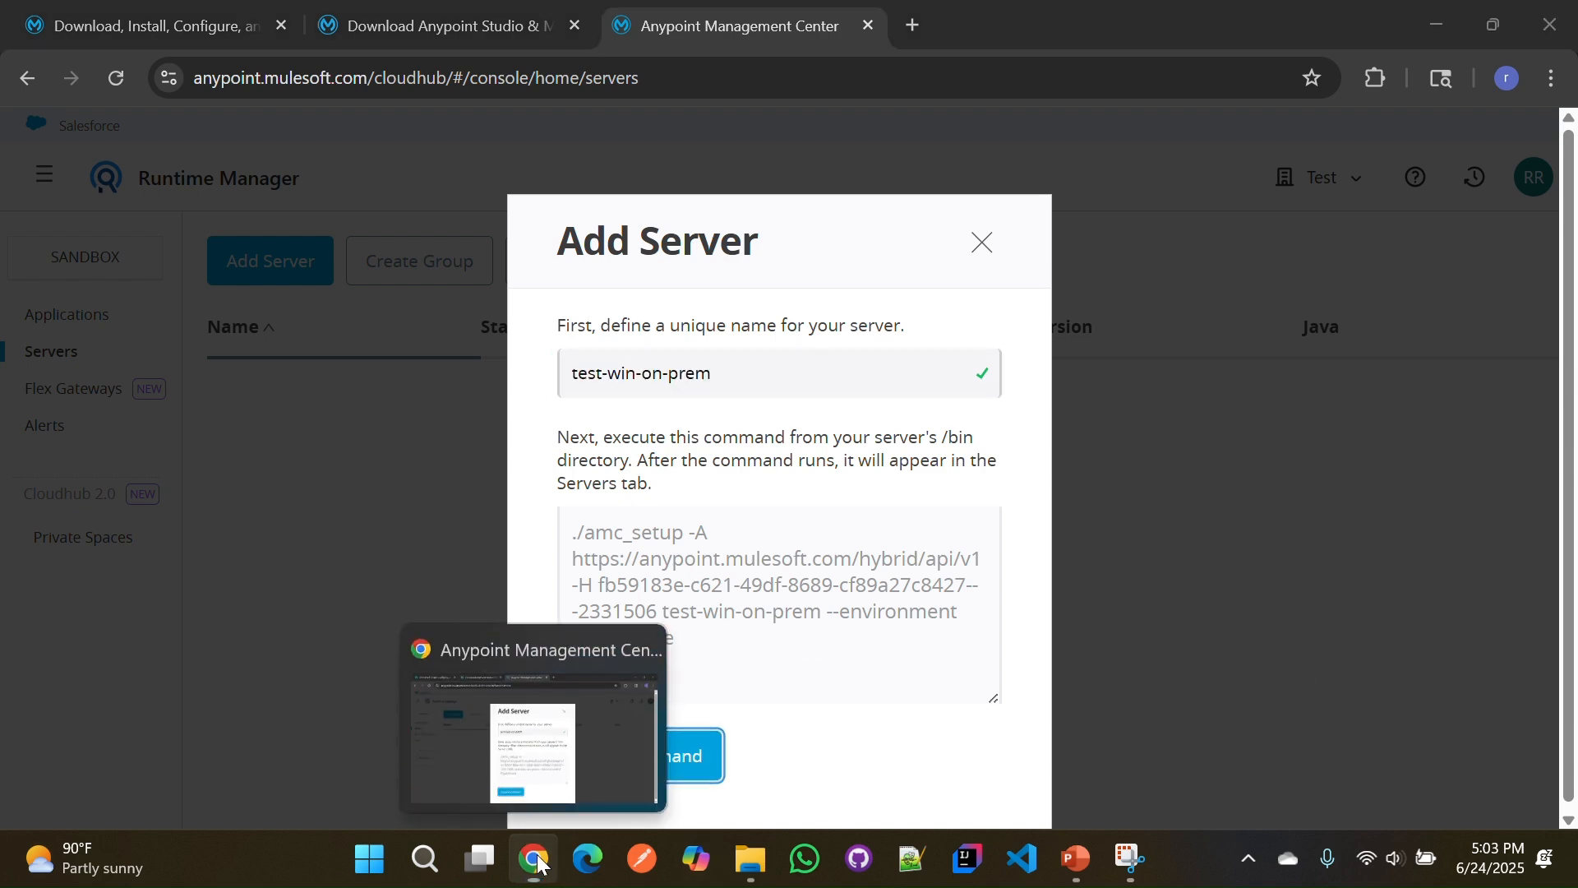
key(super)
text(cm)
key(Return)
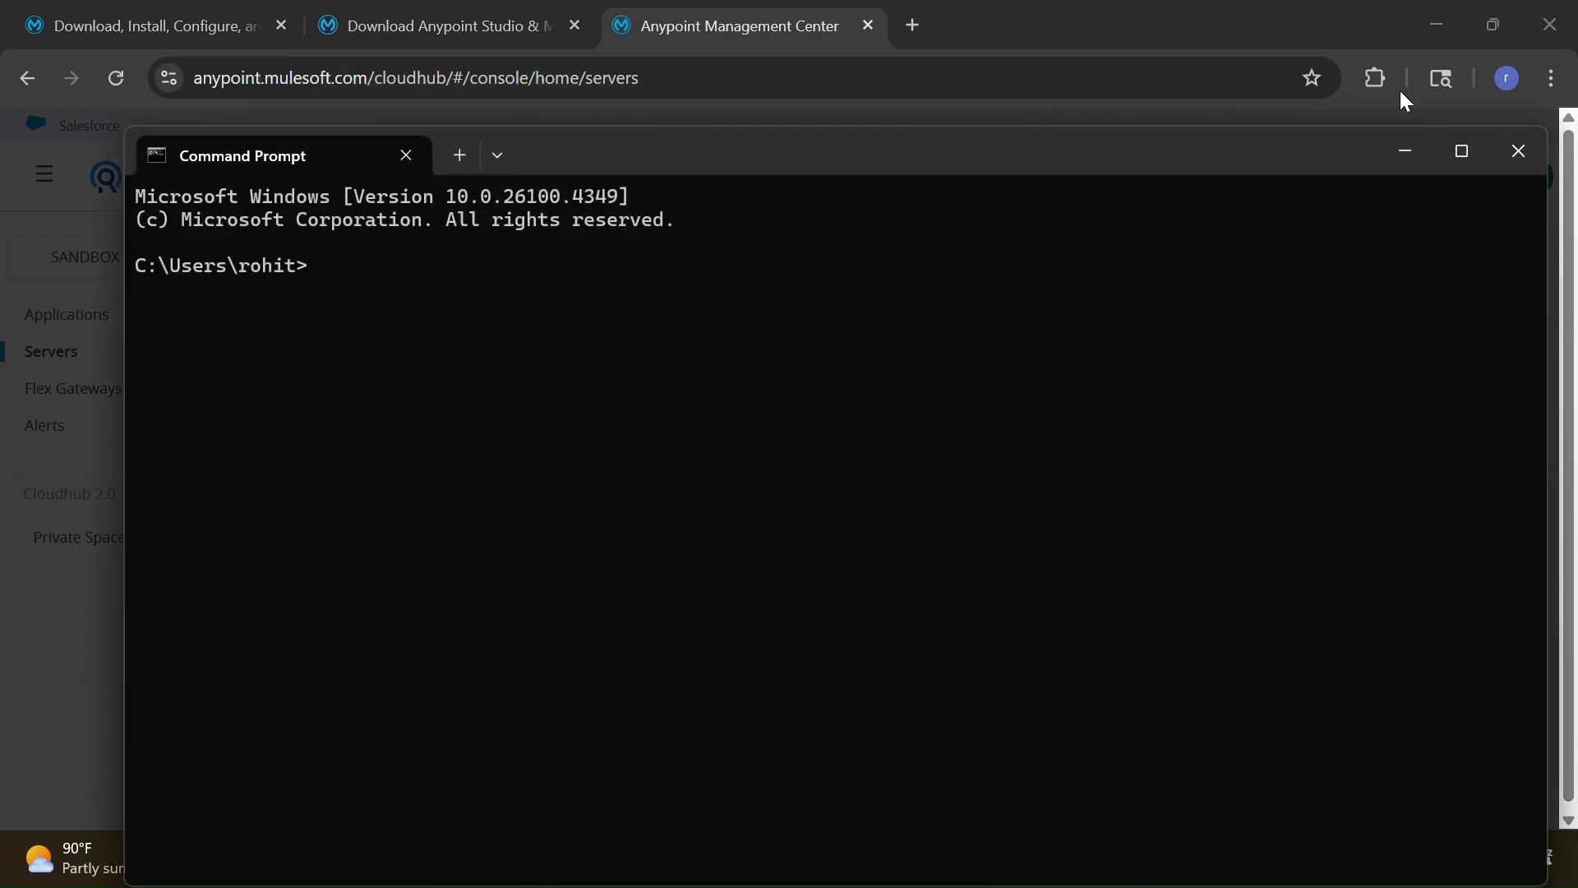
click(1517, 150)
- Open a Command Prompt with administrator rights and change its directory to C:\Program Files\mule-enterprise-standalone-4.9.6\bin
click(377, 863)
text(cm)
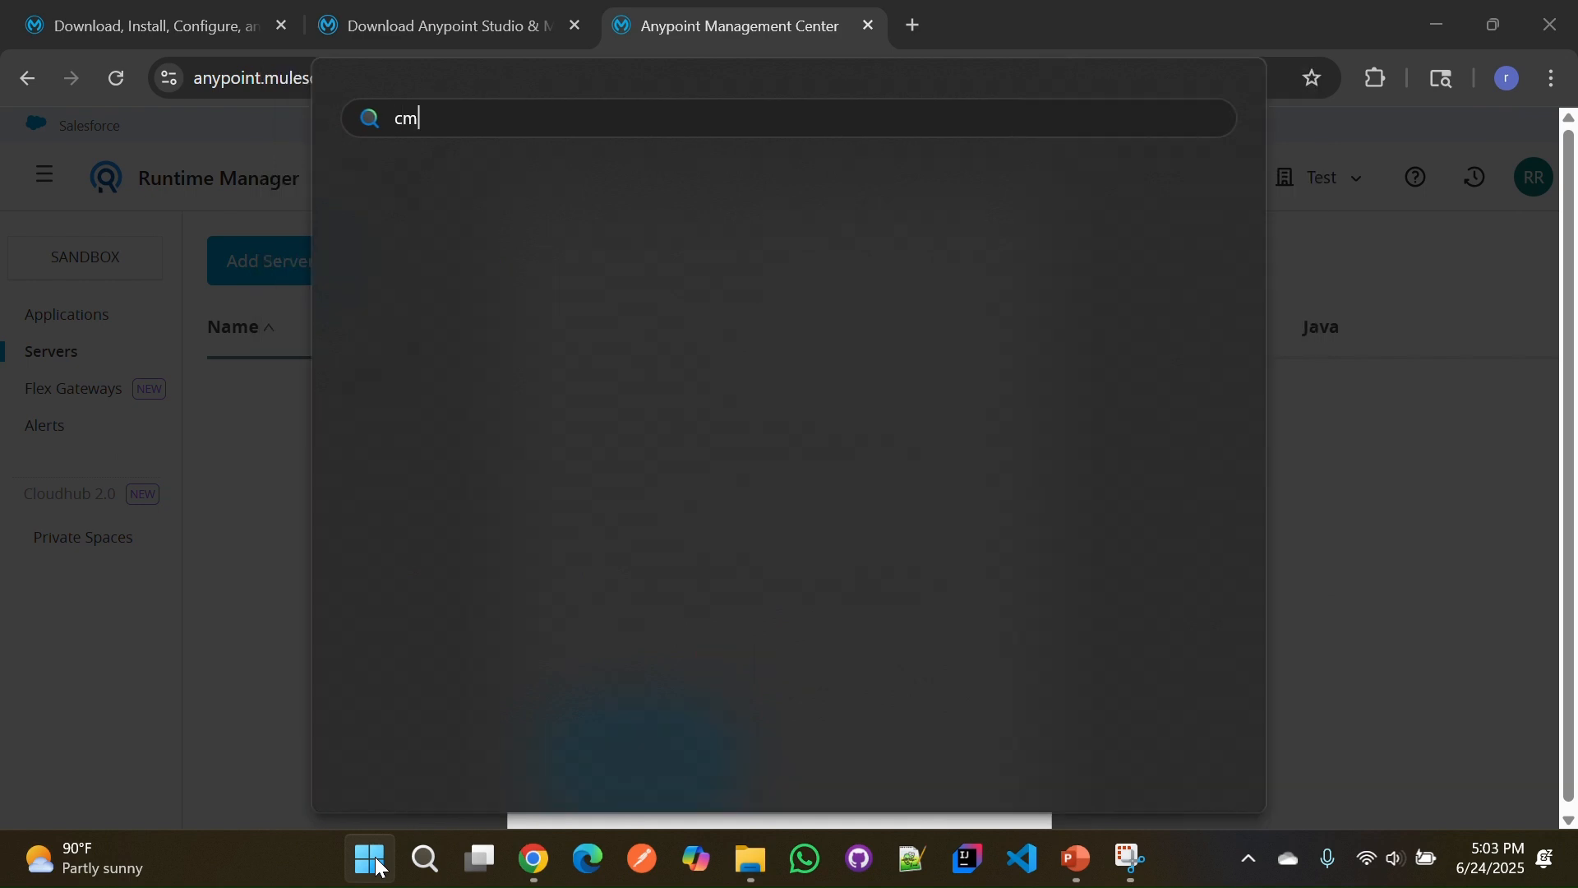
click(870, 532)
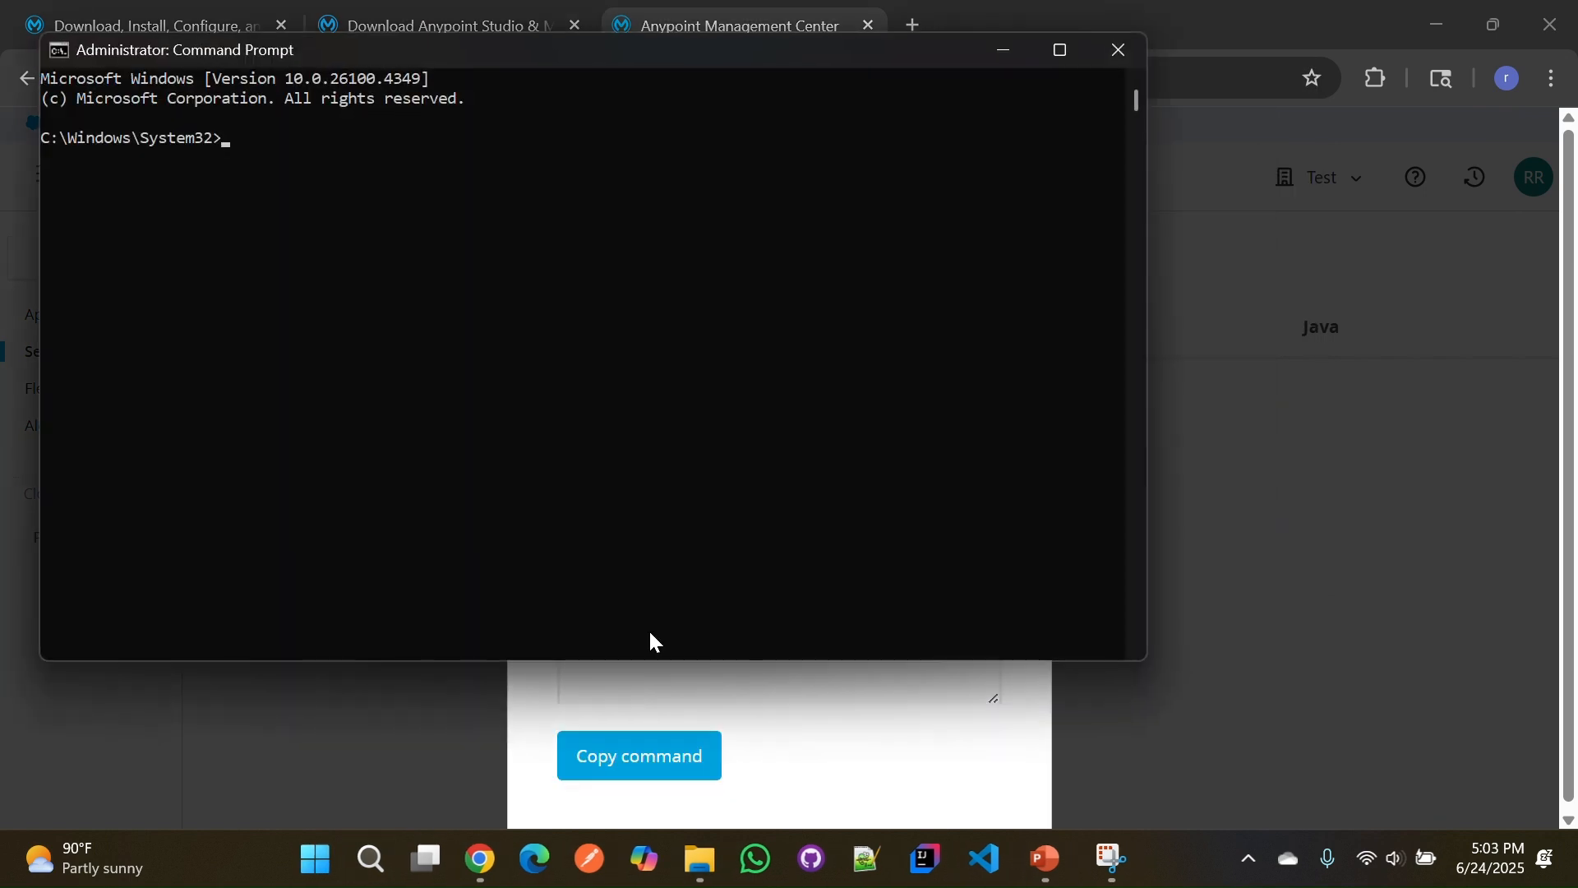
text(cd)
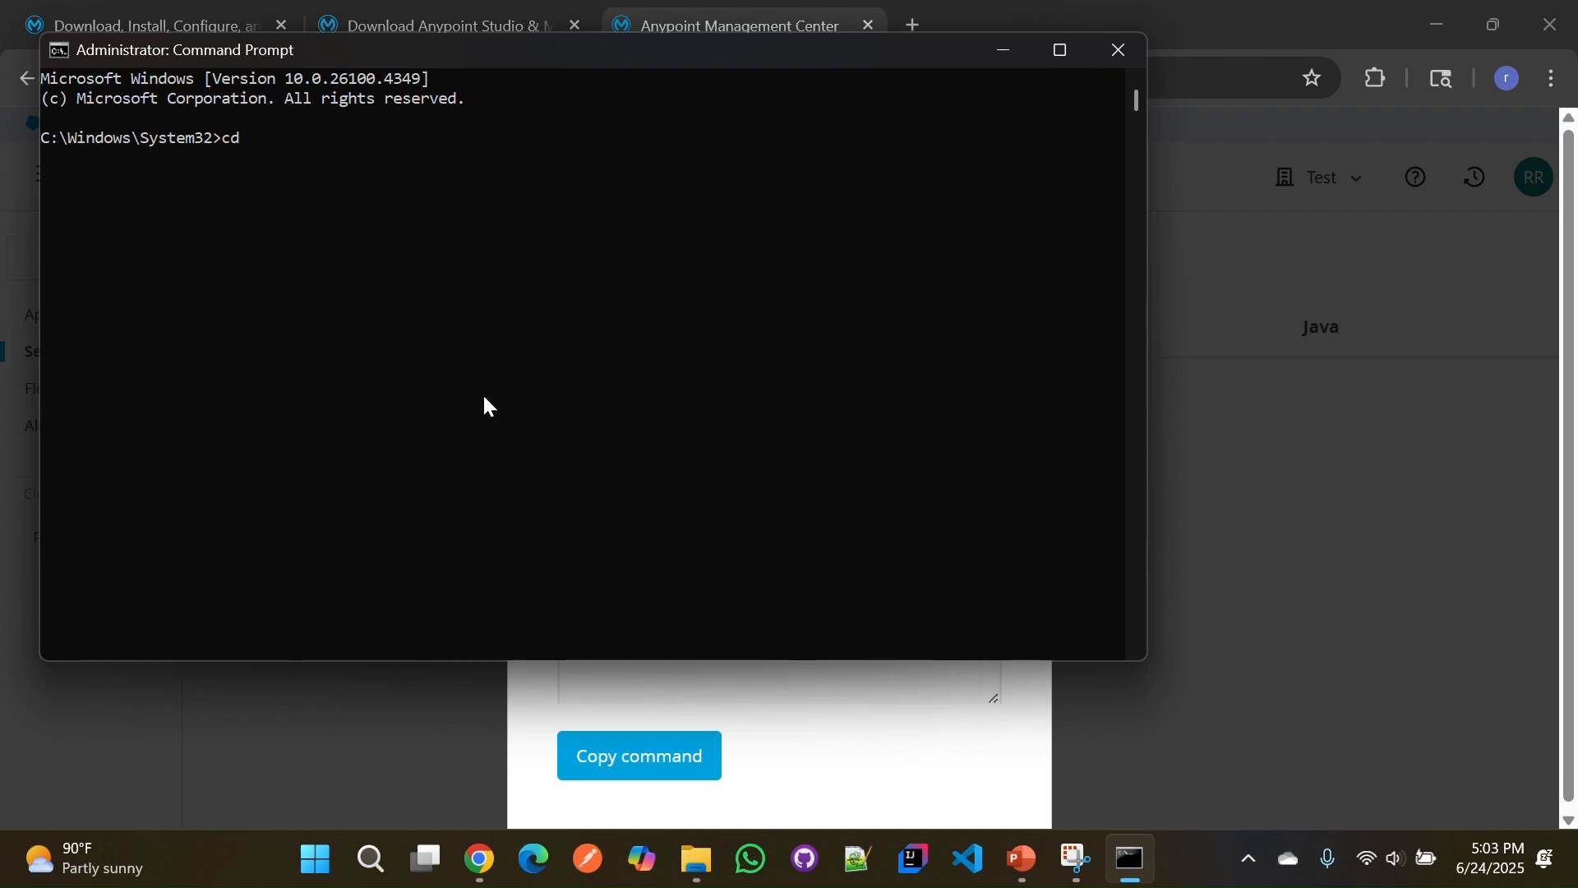
click(698, 860)
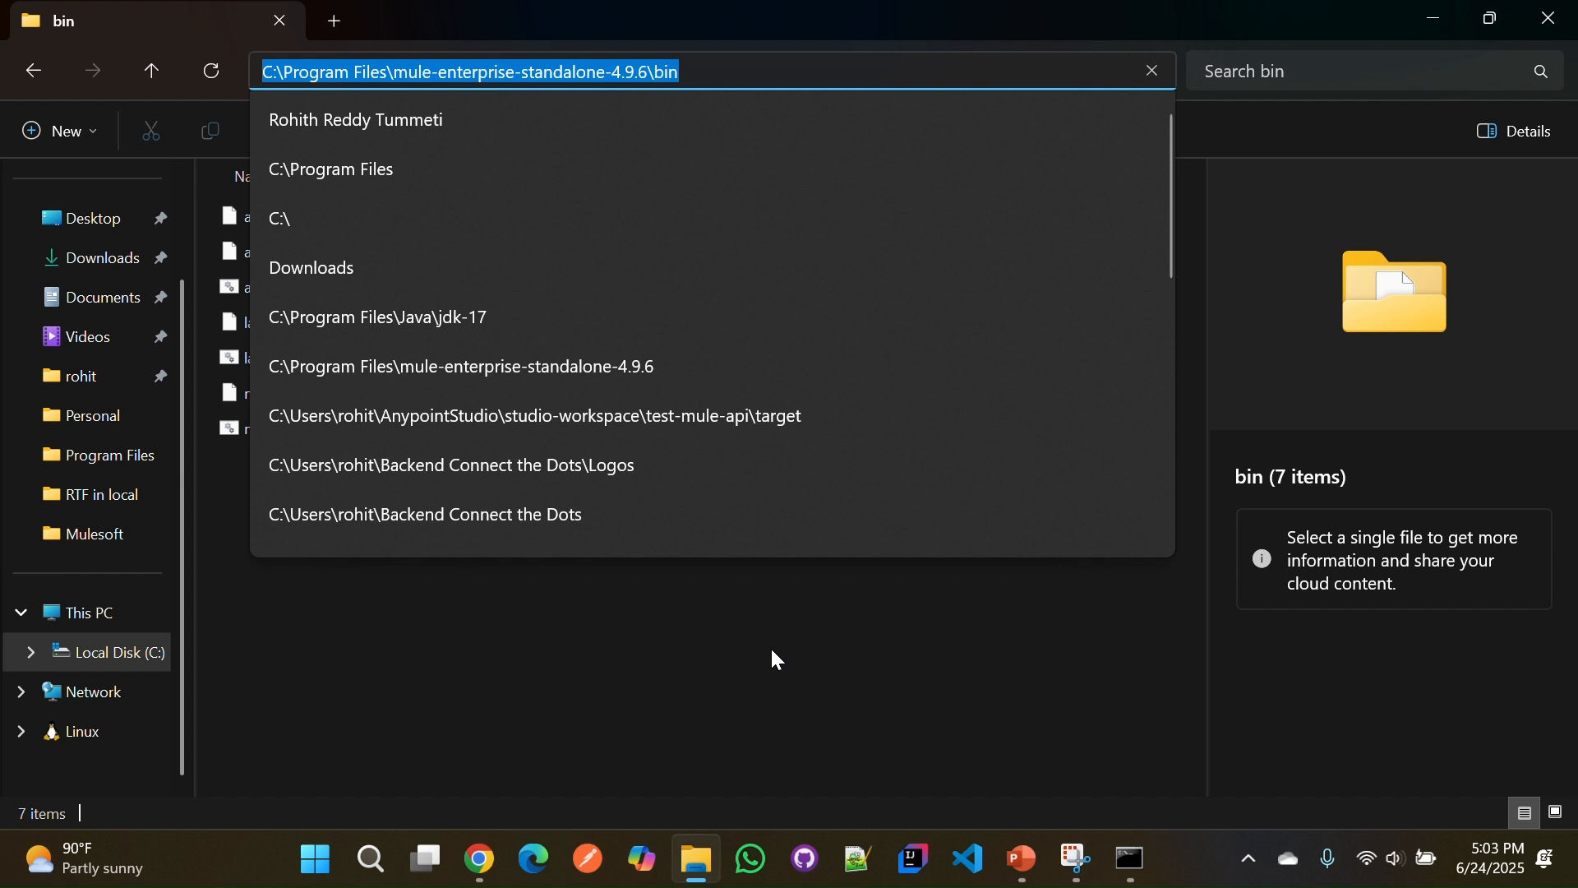
click(1129, 859)
key(ctrl+v)
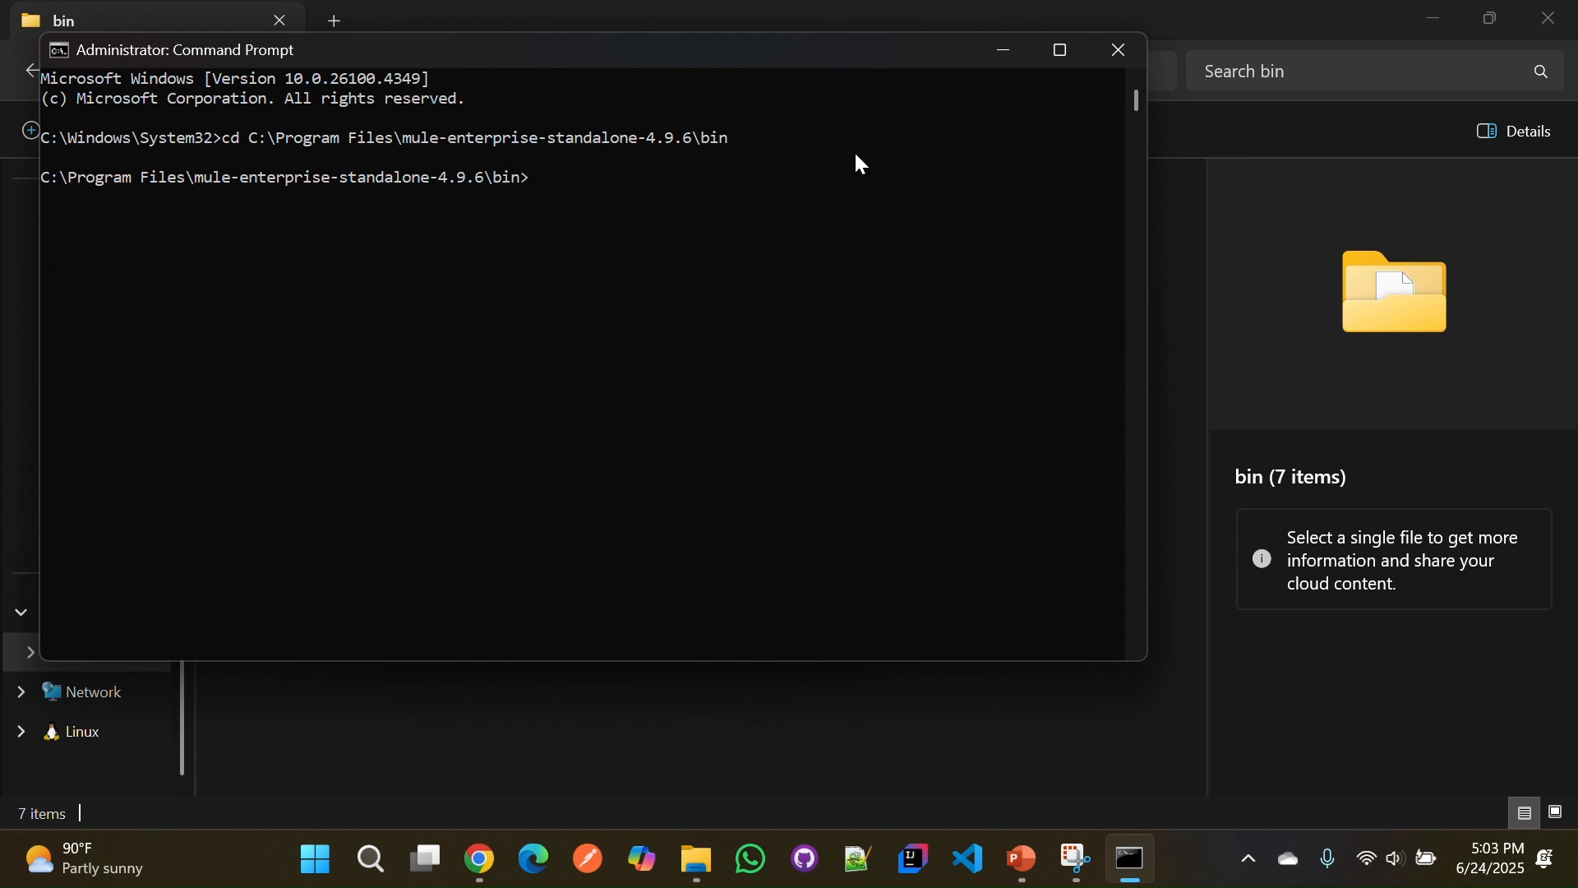
- Copy the amc_setup command with its registration token from the Add Server dialog and paste it into the administrator Command Prompt
click(479, 859)
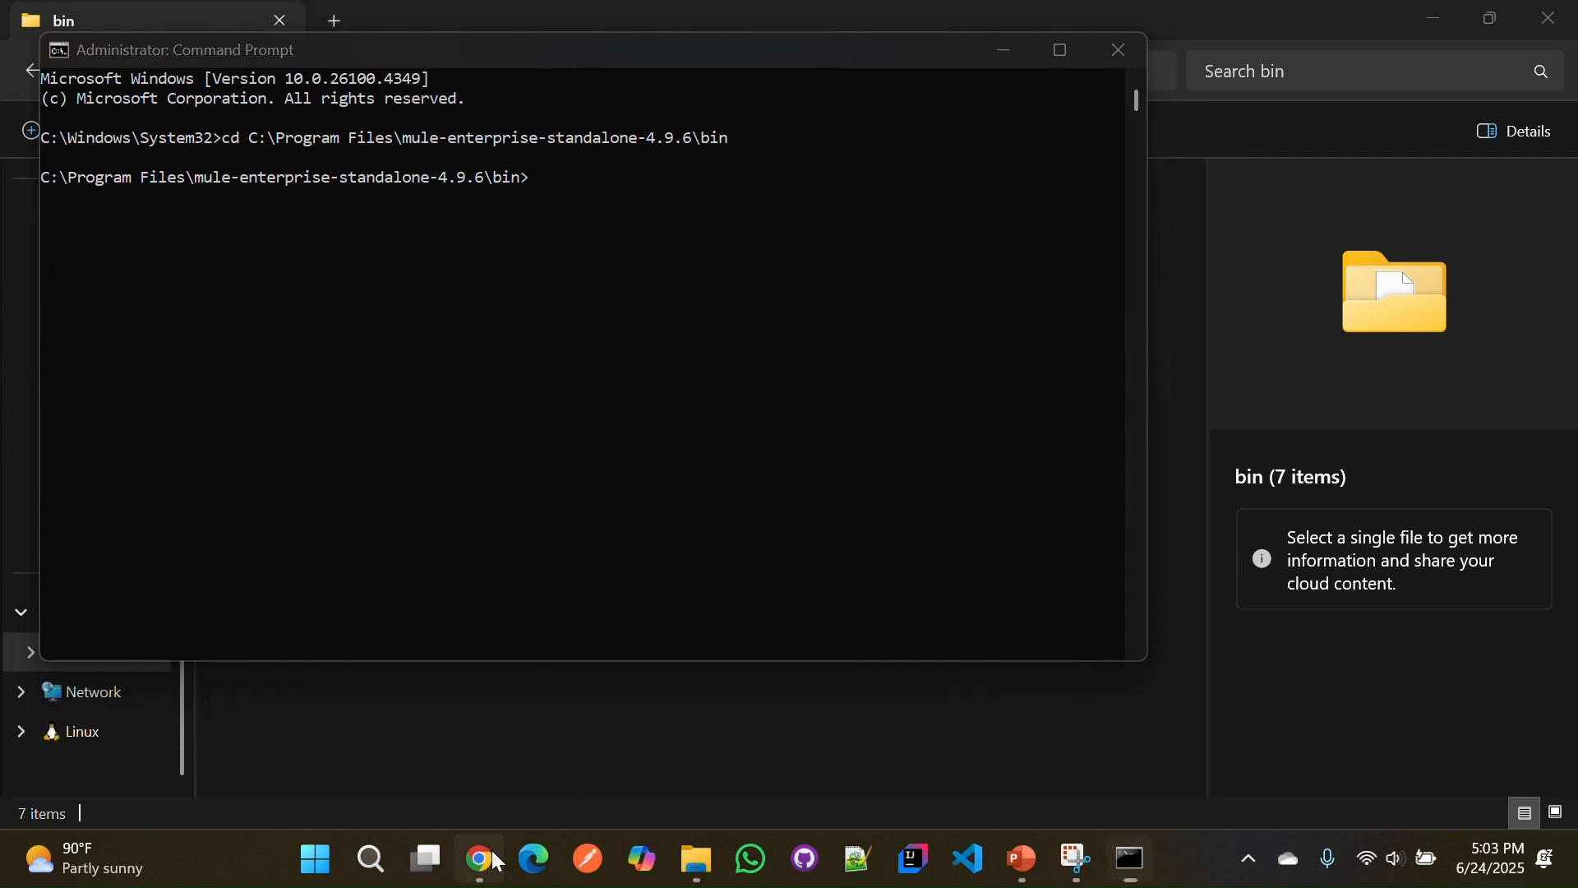
click(652, 771)
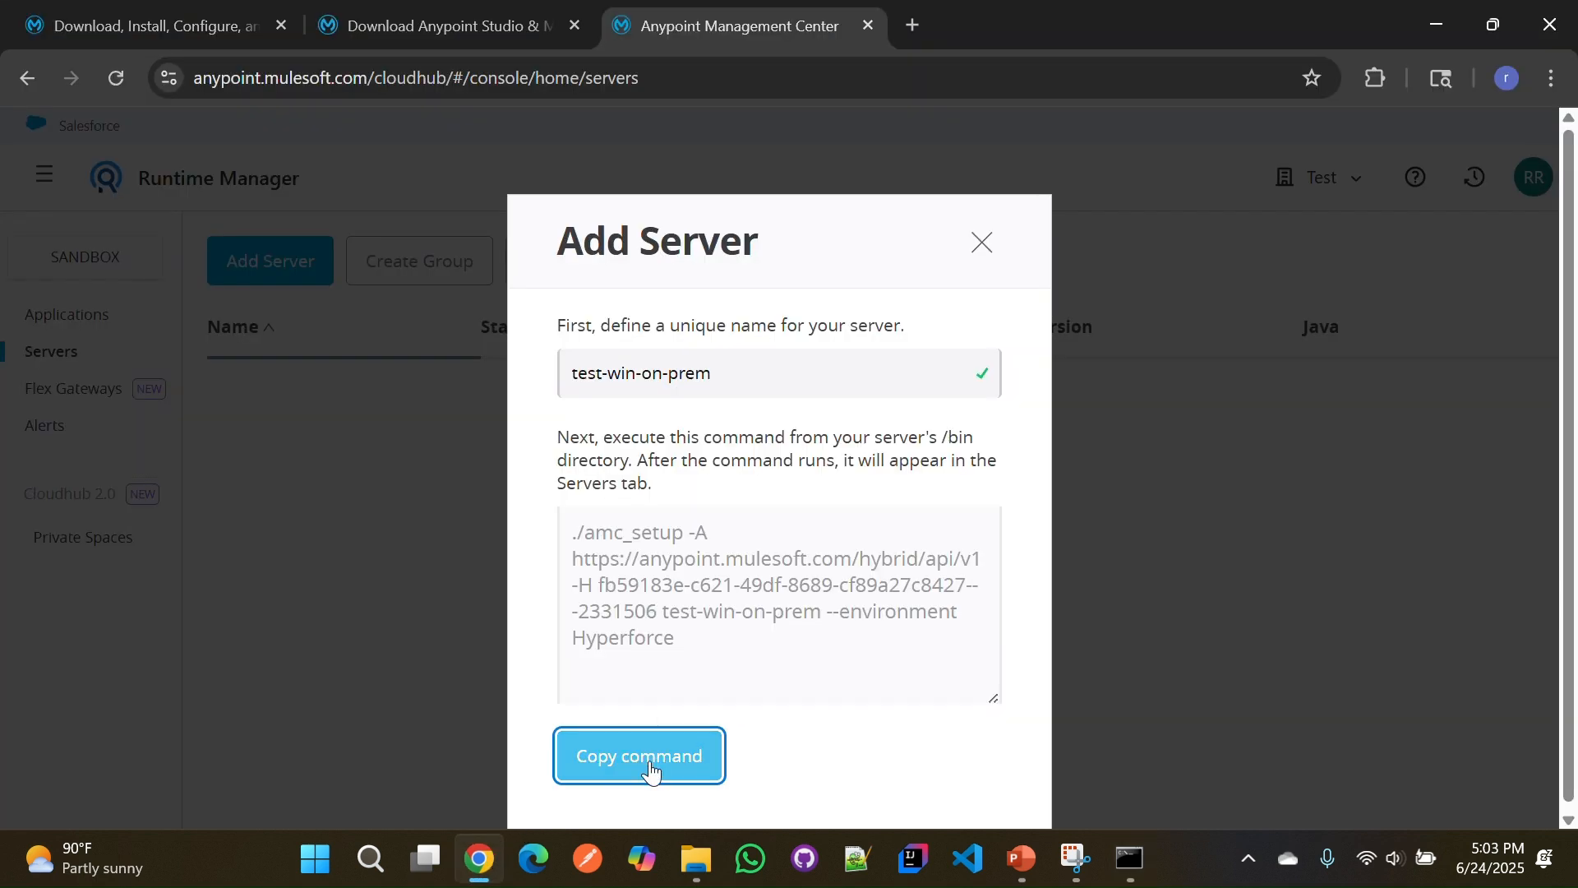
click(1159, 871)
click(1159, 871)
click(1157, 871)
right_click(761, 372)
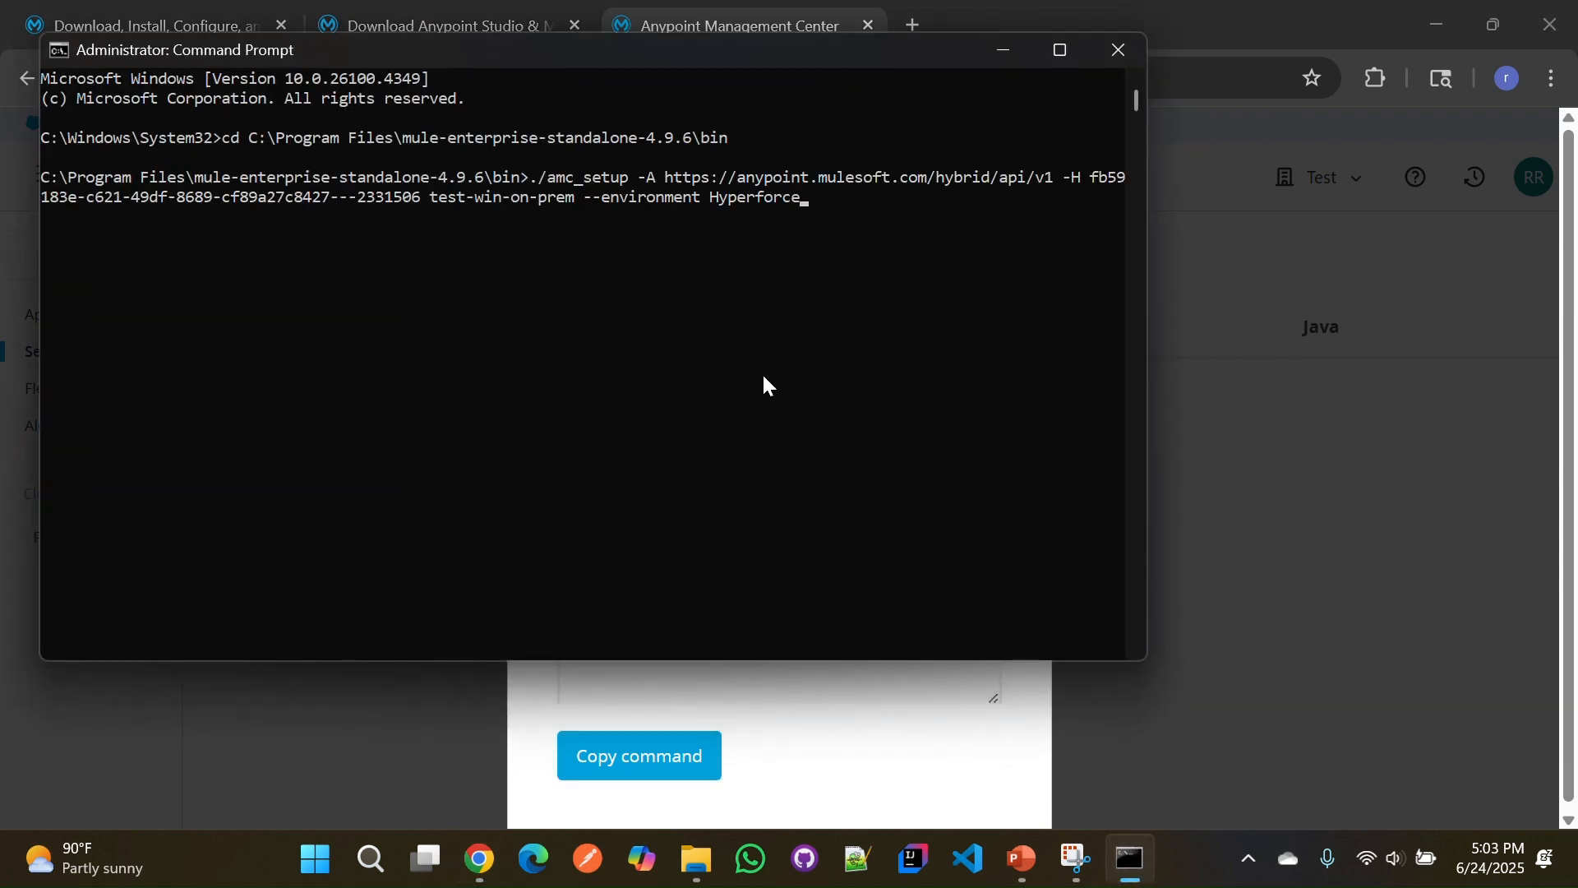
- Try to run the pasted amc_setup command for test-win-on-prem without its leading ./ prefix
key(Left)
key(Left)
key(Left)
key(Left)
key(Left)
key(Left)
key(Left)
key(Left)
key(Left)
key(Left)
key(Left)
key(Left)
key(Left)
key(Left)
key(Left)
key(Left)
key(Left)
key(Left)
key(Left)
key(Left)
key(Left)
key(Left)
key(Left)
key(Left)
key(Left)
key(Left)
key(Left)
key(Left)
key(Left)
key(Left)
key(Left)
key(Left)
key(Left)
key(Left)
key(Left)
key(Left)
key(Left)
key(Left)
key(Left)
key(Left)
key(Left)
key(BackSpace)
key(BackSpace)
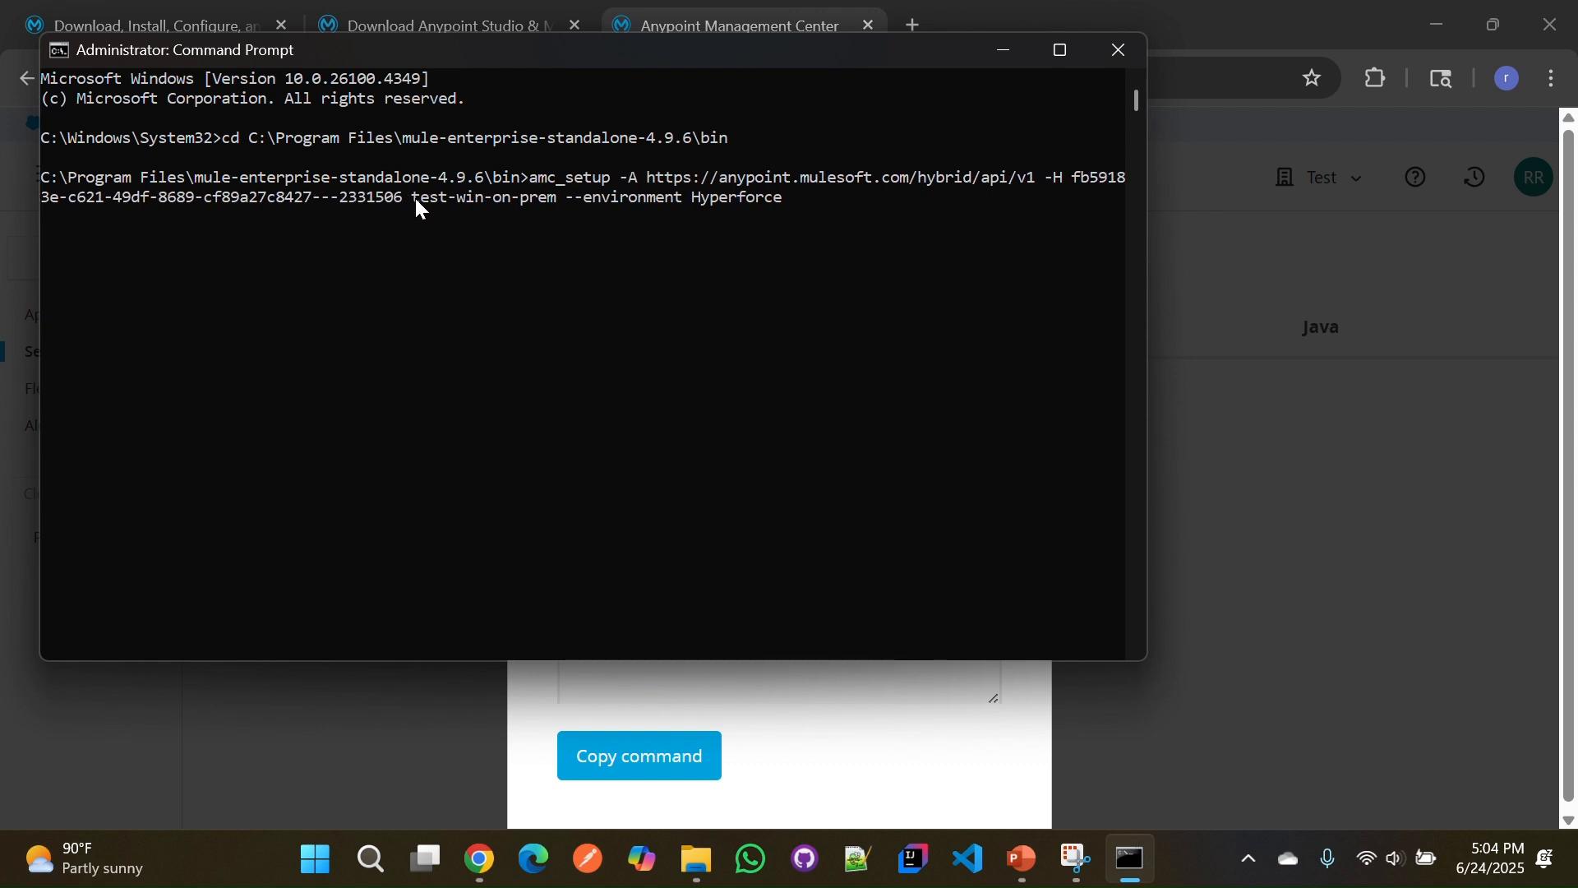
click(934, 221)
key(Return)
click(837, 219)
key(Return)
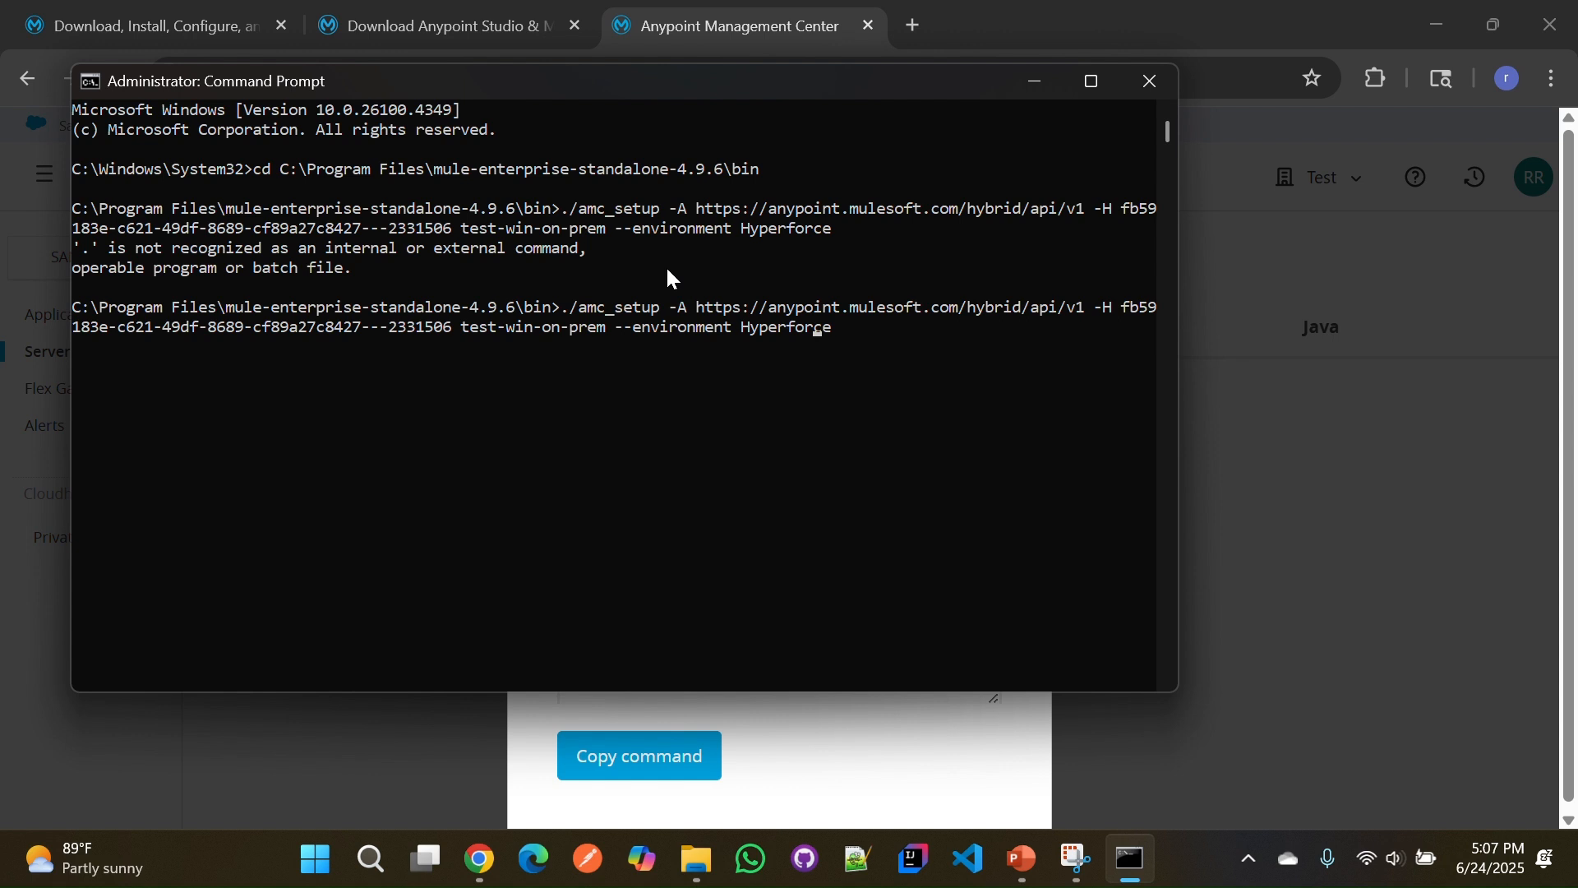
- Remove the leading ./ from the amc_setup command and run it to register the test-win-on-prem server
key(Left)
key(Left)
key(Left)
key(Left)
key(Left)
key(Left)
key(Left)
key(Left)
key(Left)
key(Left)
key(Left)
key(Left)
key(Left)
key(Left)
key(Left)
key(Left)
key(Left)
key(Left)
key(Left)
key(Left)
key(Left)
key(Left)
key(Left)
key(Left)
key(Left)
key(Left)
key(Left)
key(Left)
key(Left)
key(Left)
key(Left)
key(Left)
key(Left)
key(Left)
key(Left)
key(Left)
key(Left)
key(Left)
key(Left)
key(Left)
key(Left)
key(Left)
key(Left)
key(Left)
key(Left)
key(Left)
key(Left)
key(Left)
key(Left)
key(Left)
key(Left)
key(Left)
key(Left)
key(Left)
key(Left)
key(BackSpace)
key(BackSpace)
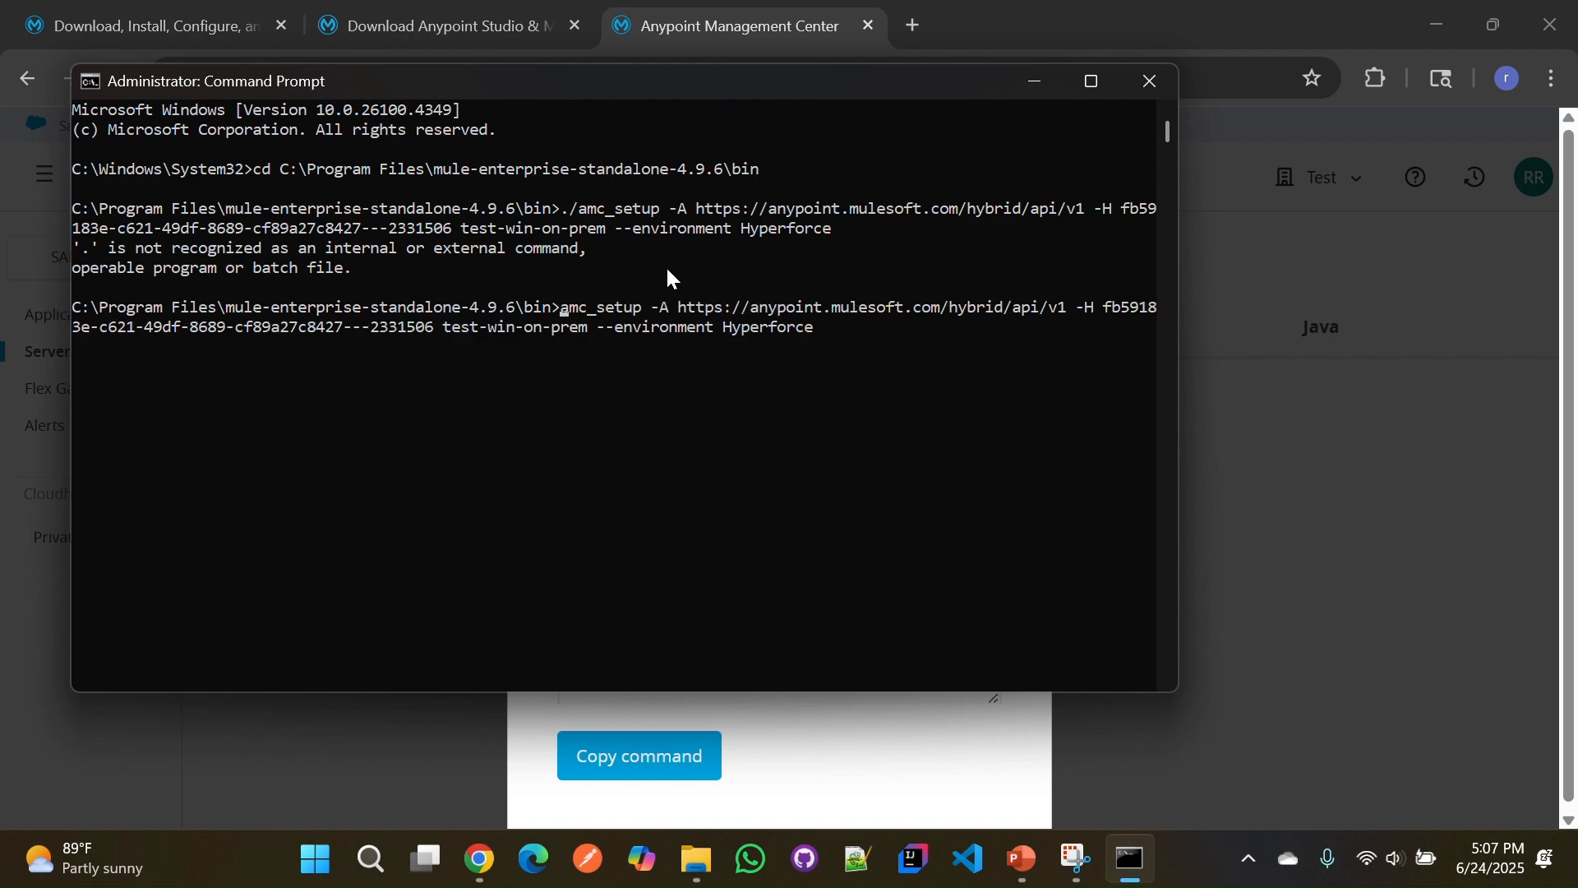
key(Return)
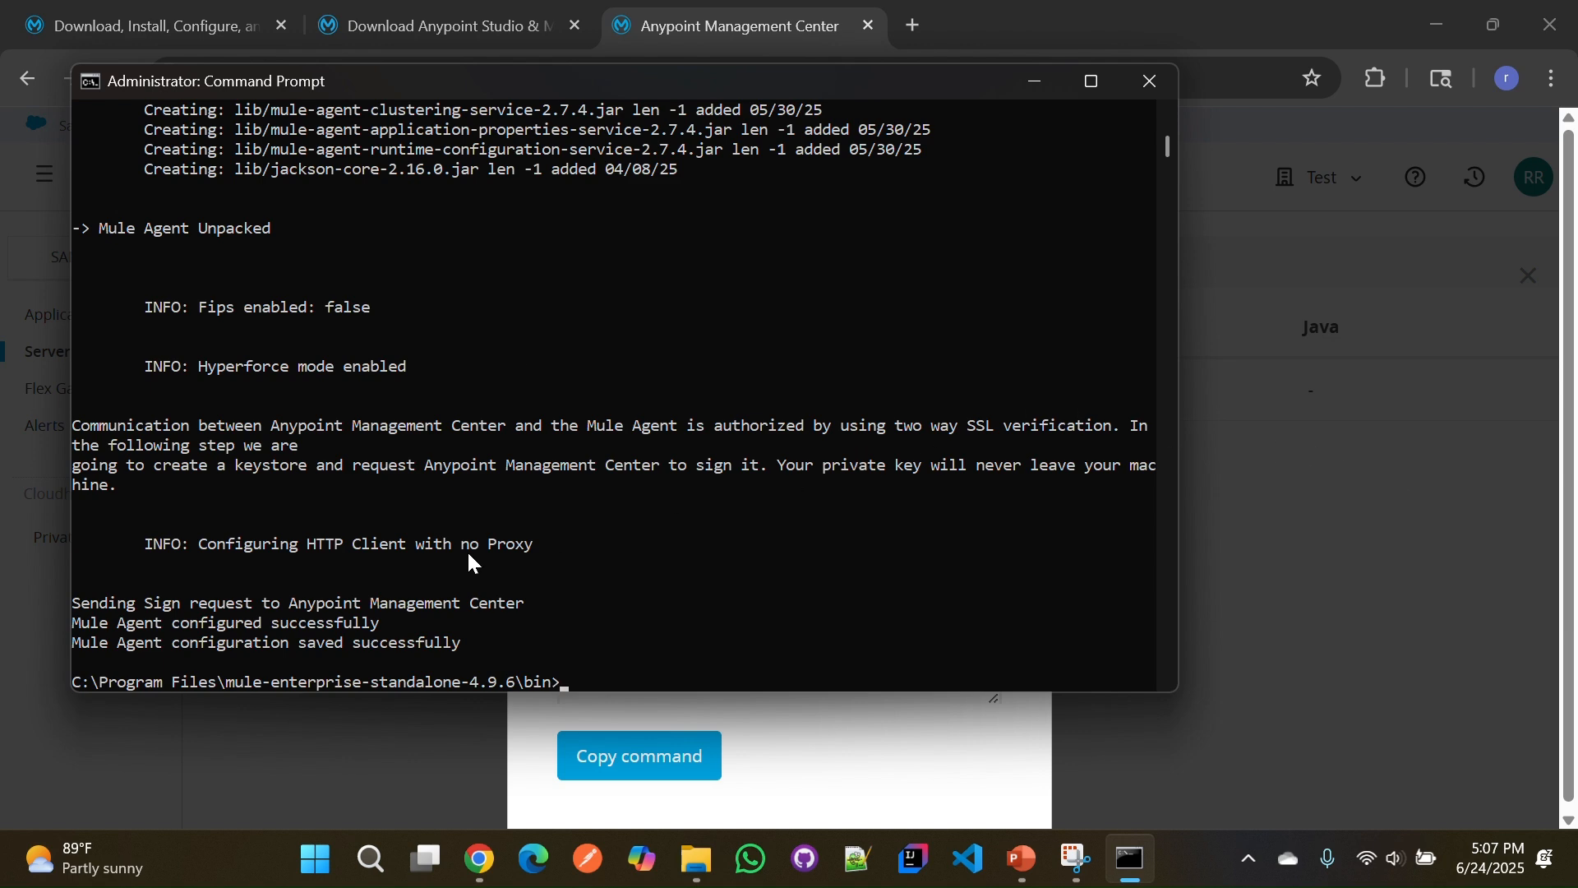
- Close the Add Server dialog in Runtime Manager and open the dashboard of the test-win-on-prem server
click(1231, 431)
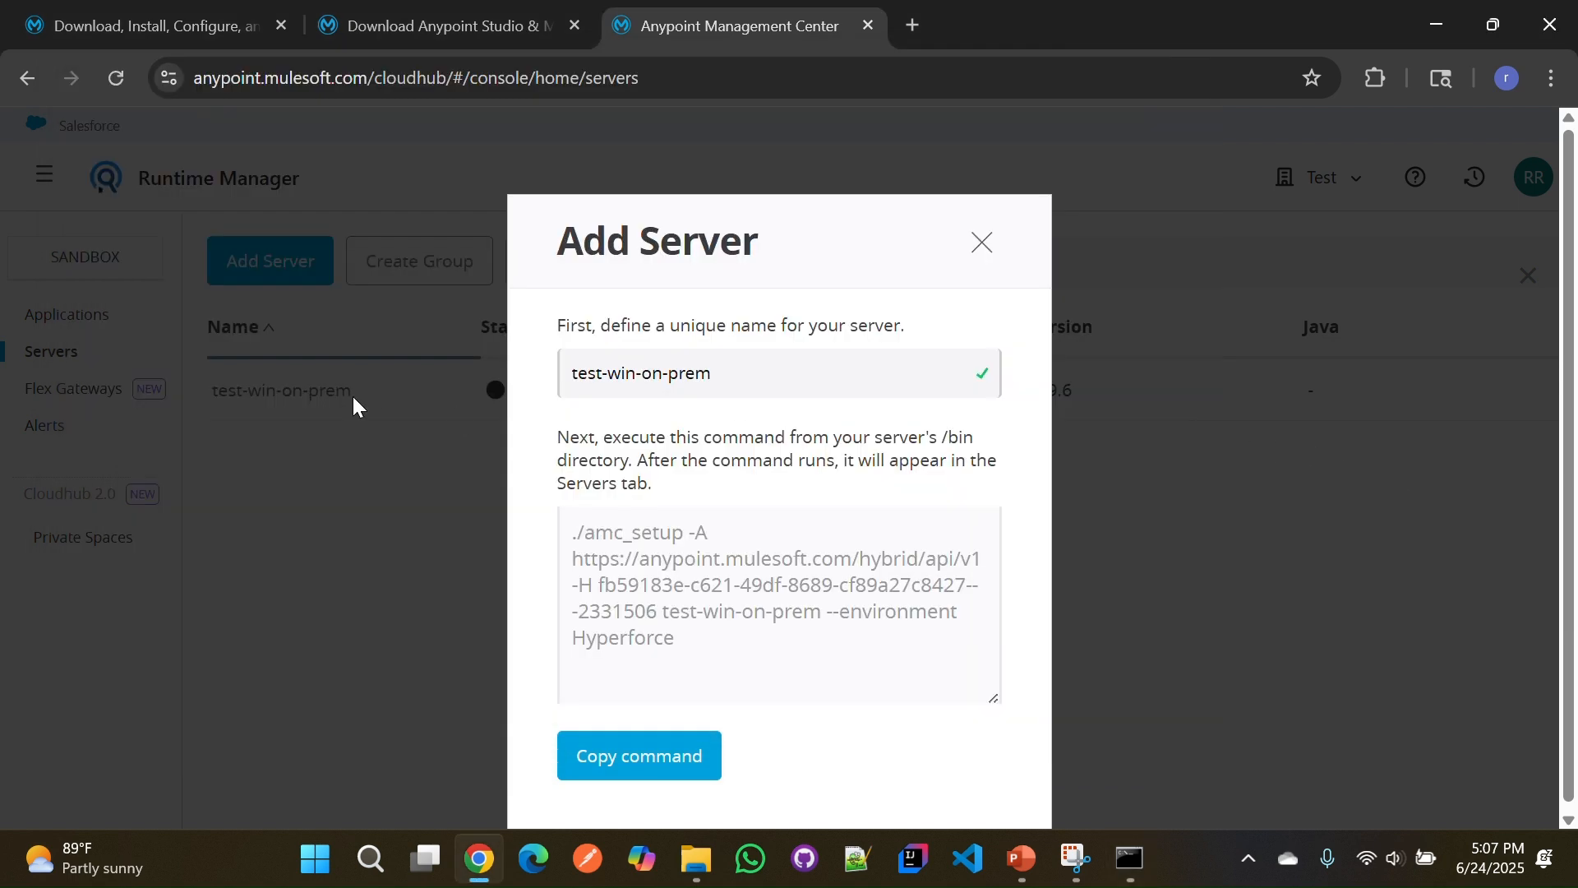
click(983, 245)
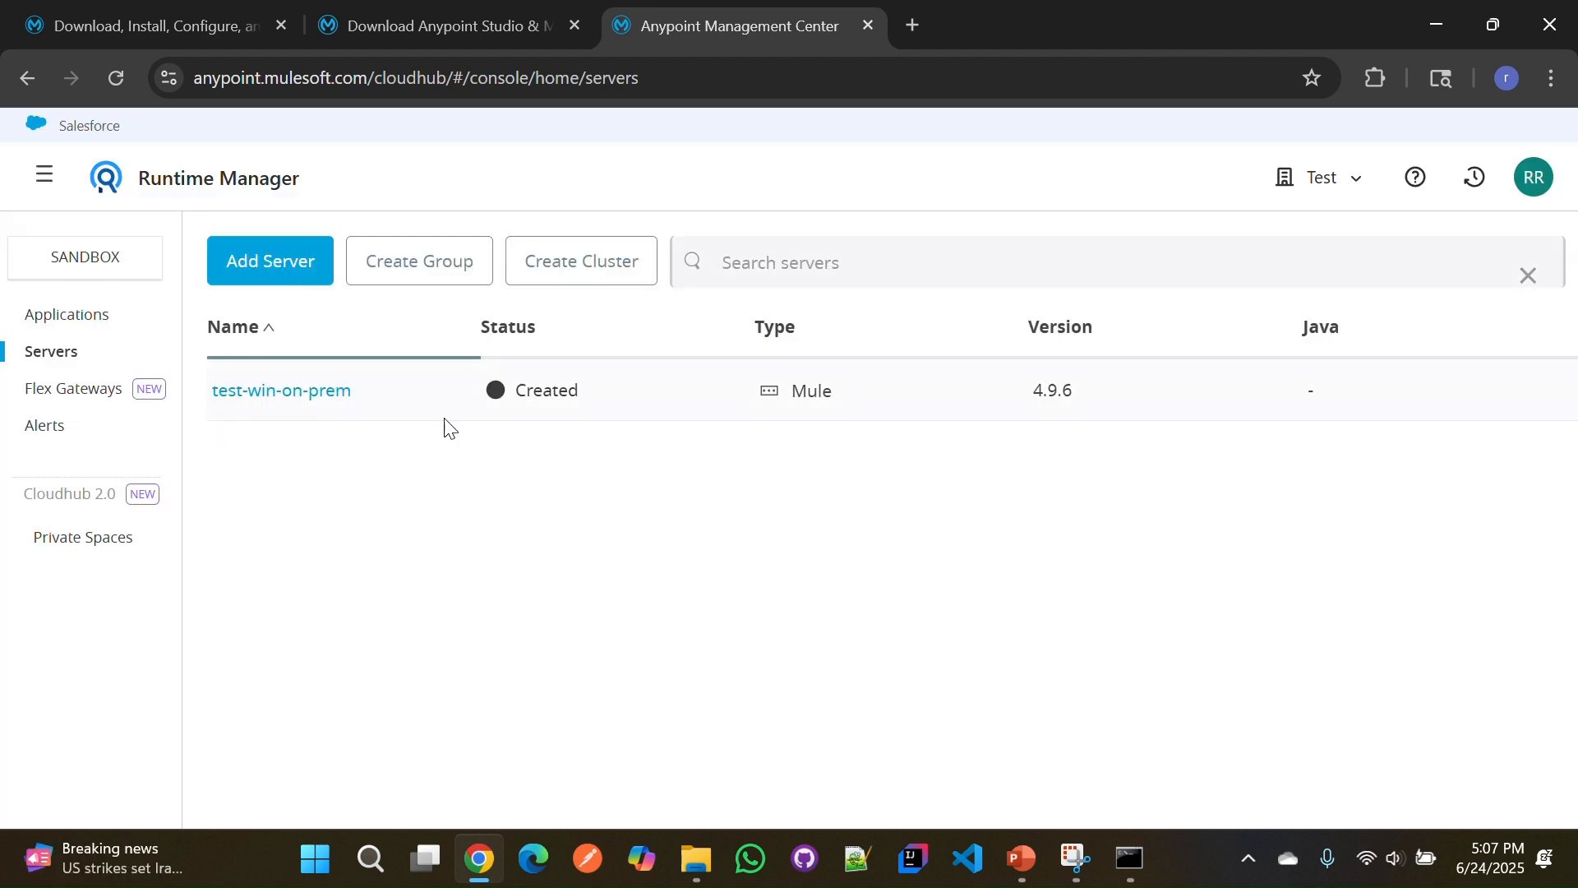
click(244, 409)
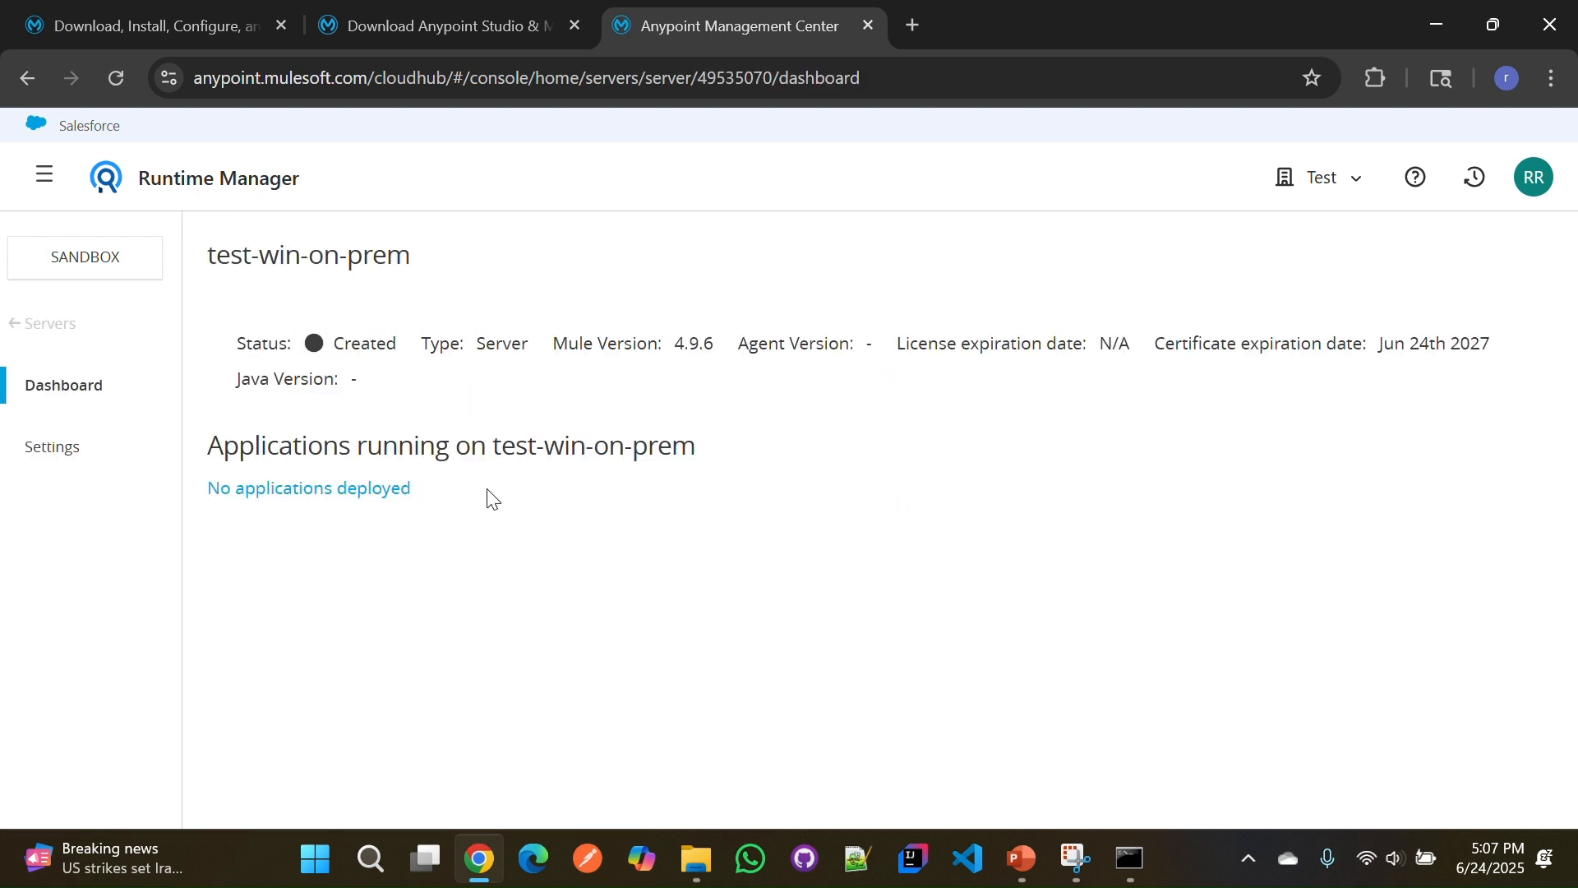
- Return to the administrator Command Prompt and start the Mule runtime with mule.bat
click(1131, 859)
click(708, 511)
text(mule.bat)
key(Return)
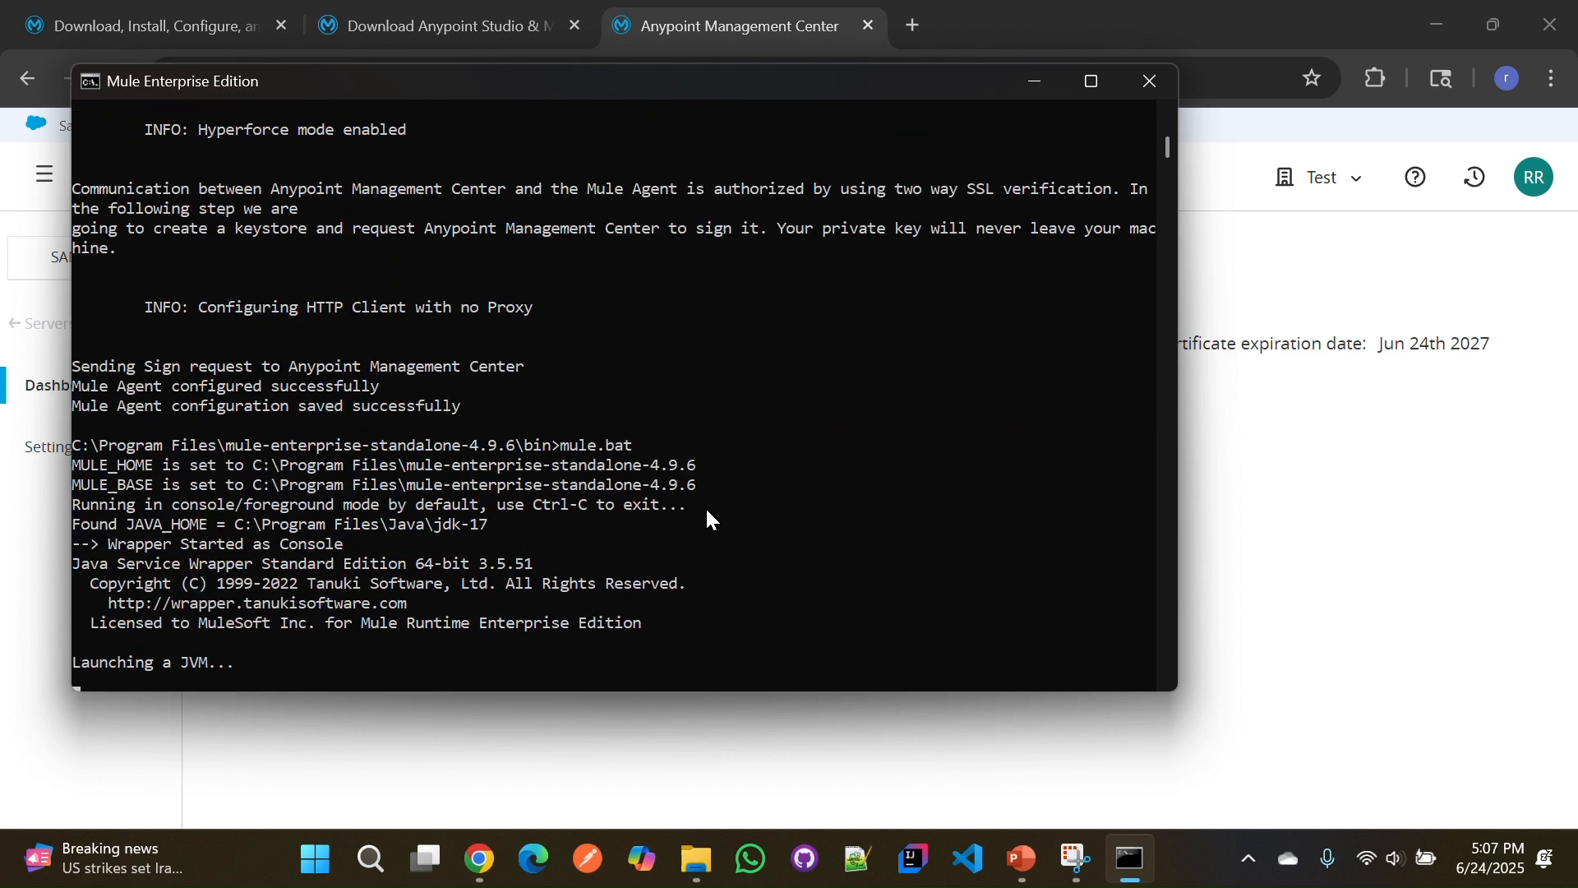
- Reload the test-win-on-prem dashboard in Runtime Manager and check the server's status against the Mule console's startup log
click(1297, 498)
click(114, 80)
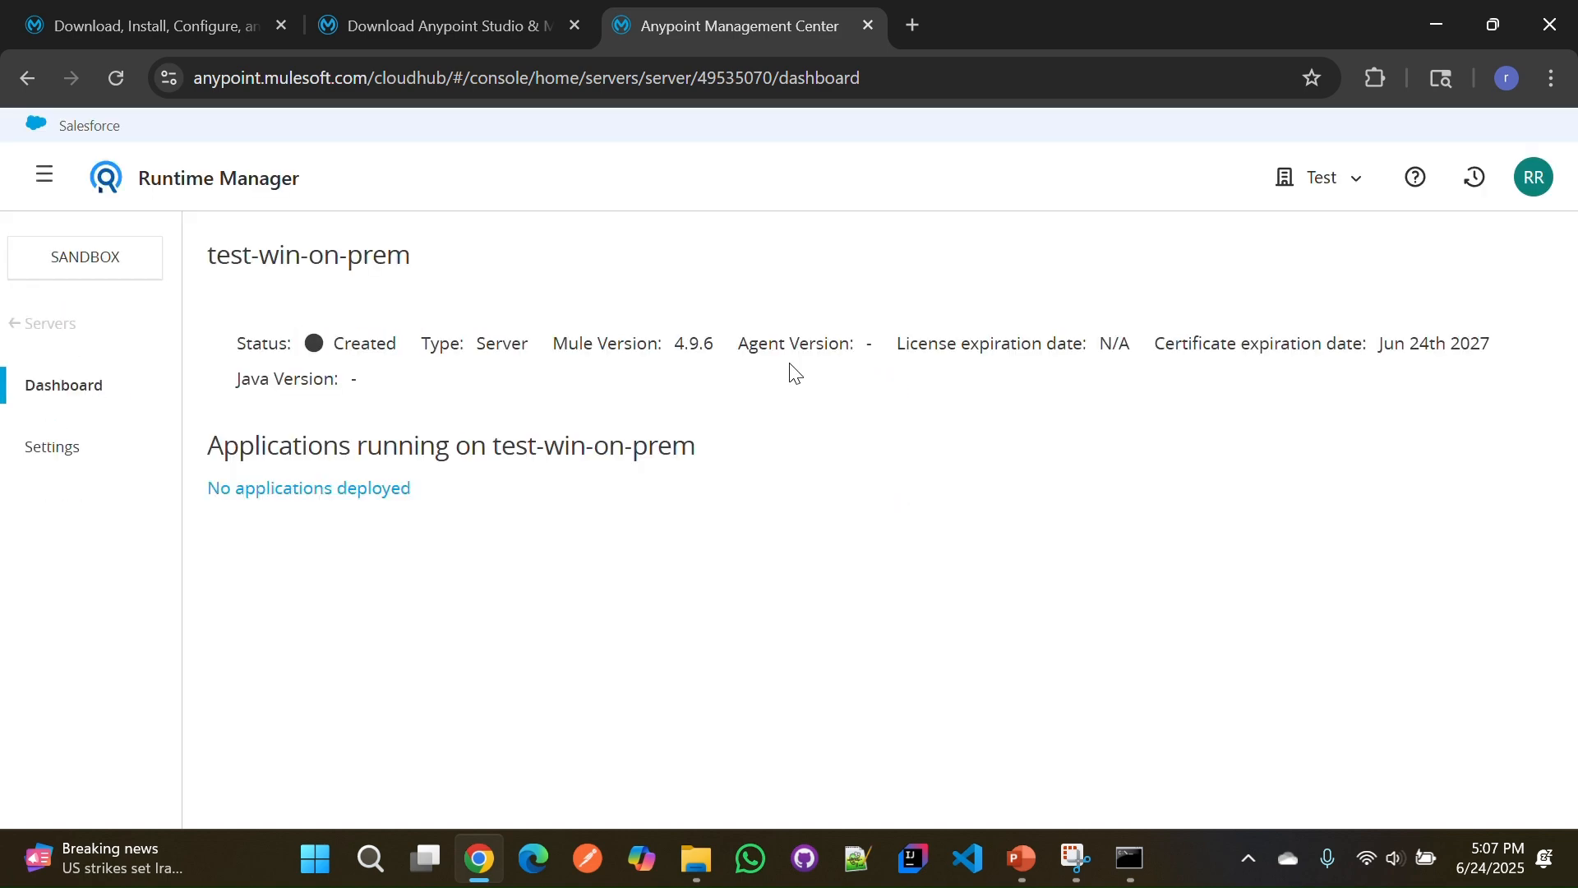
click(1130, 858)
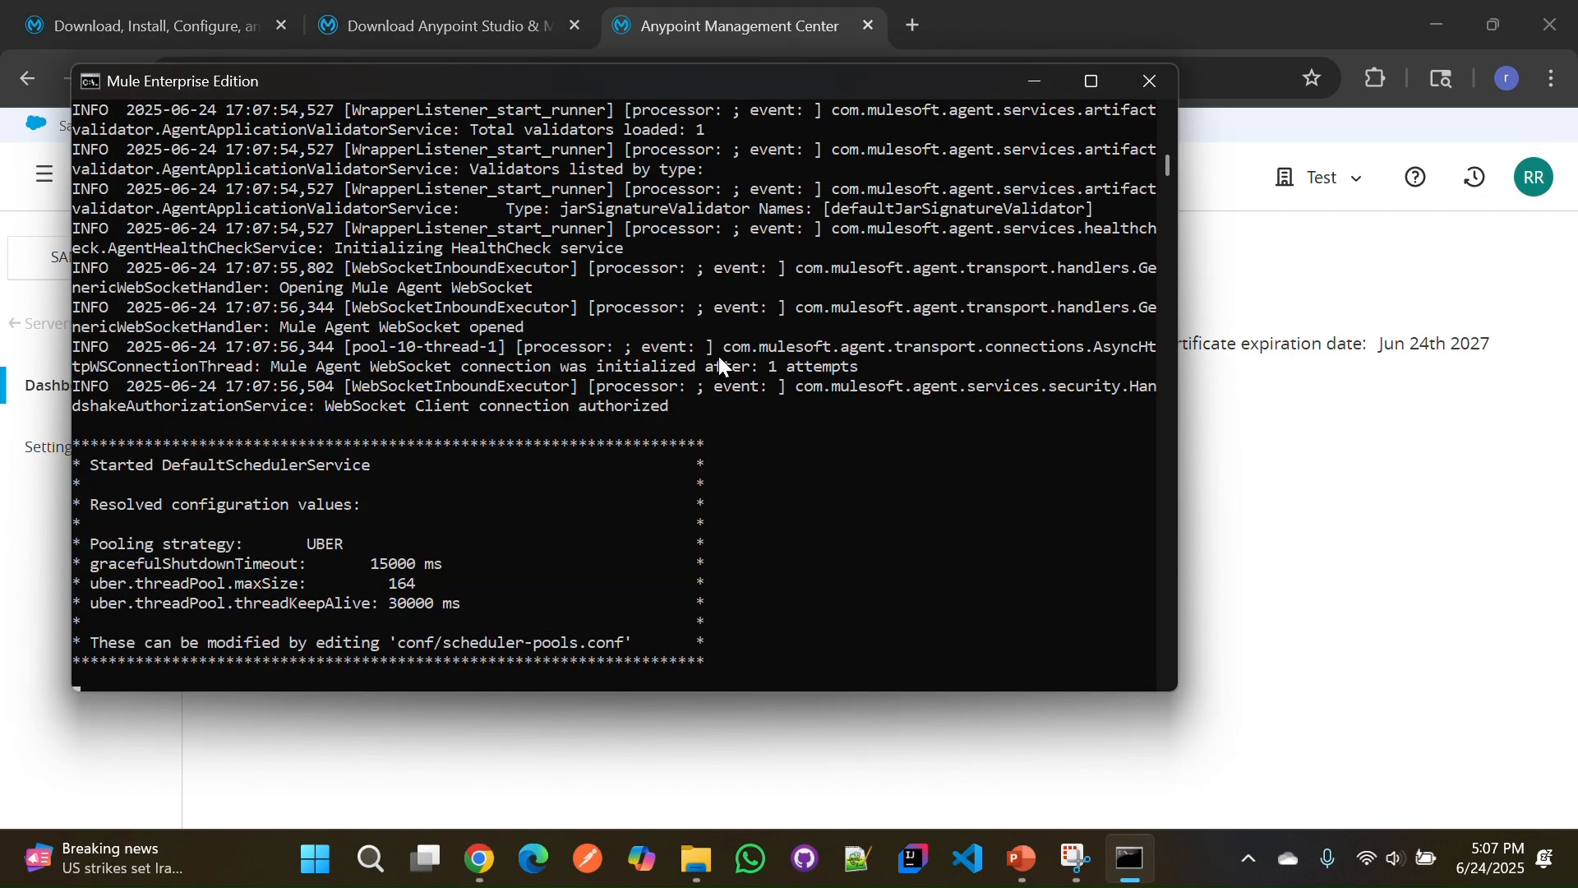
click(1363, 483)
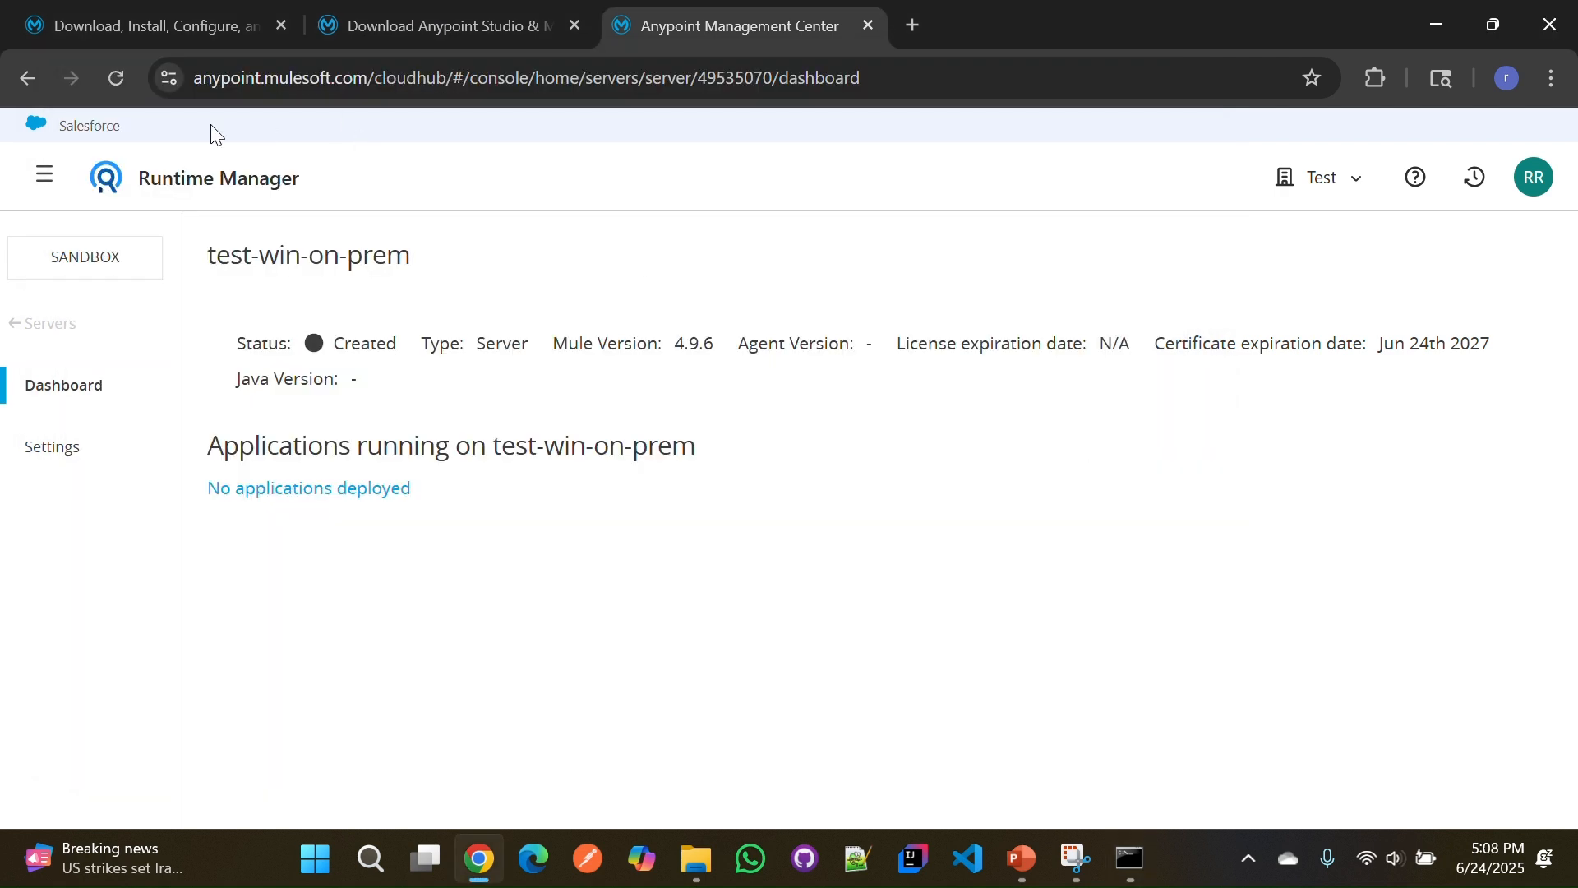
click(114, 92)
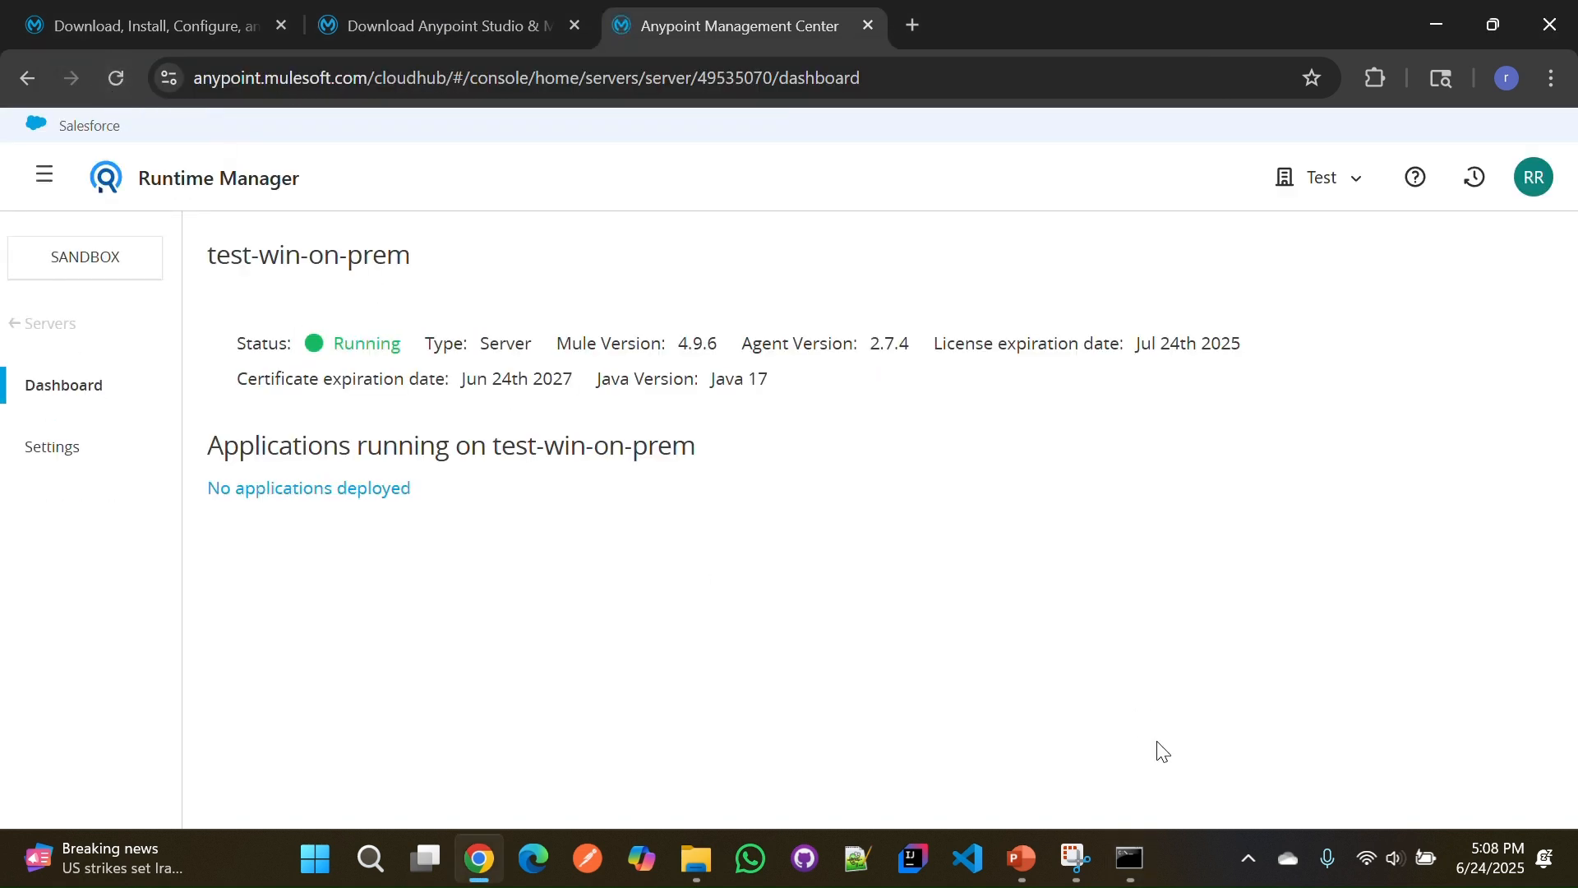
click(1131, 860)
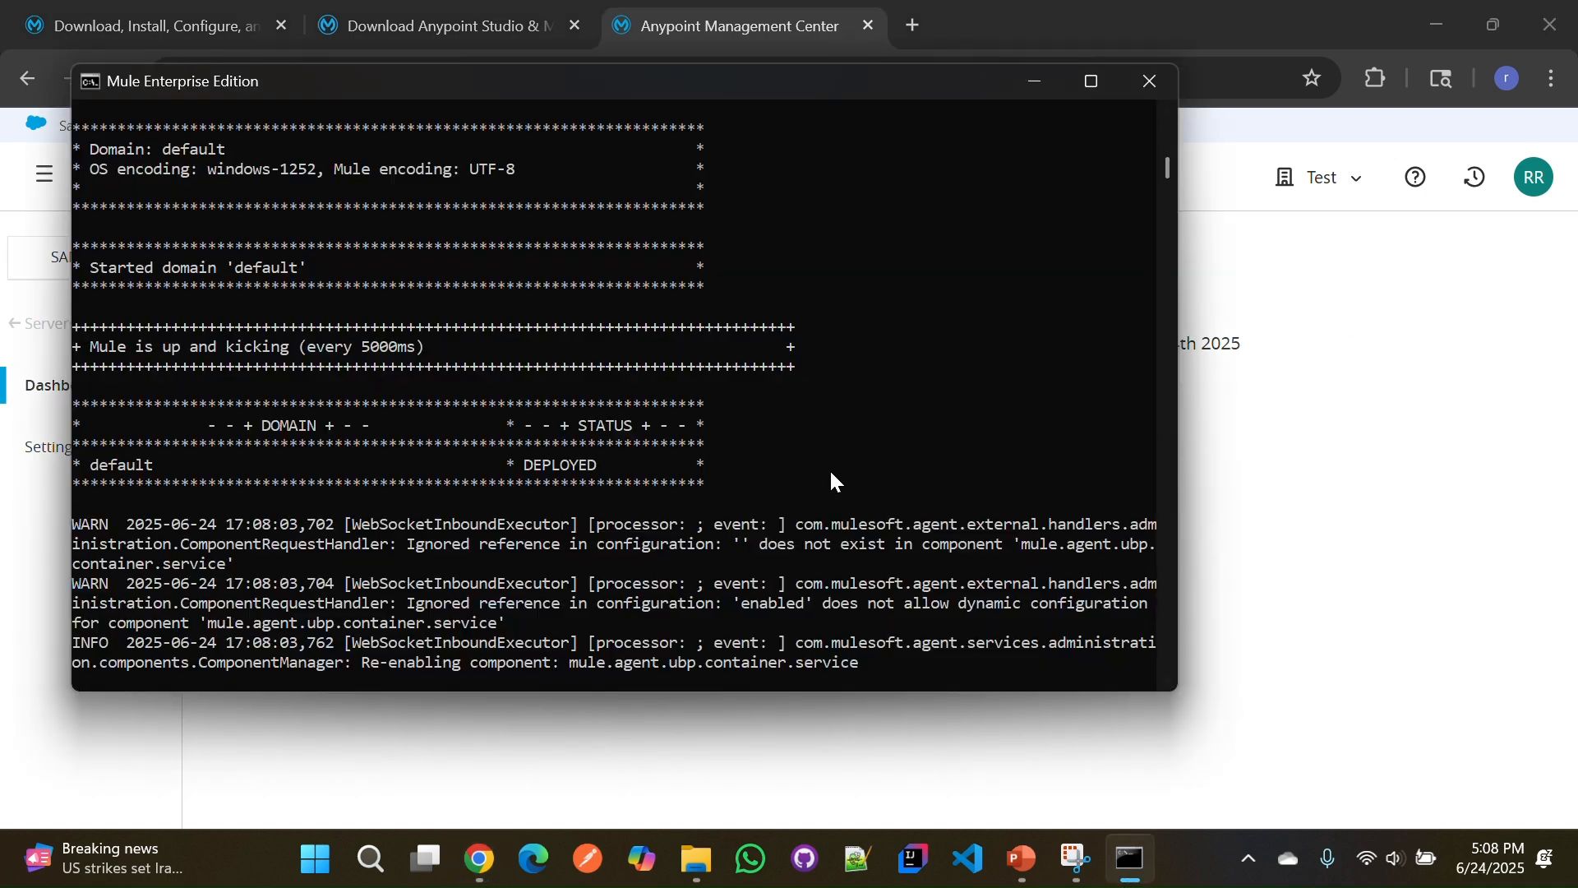
click(1370, 539)
- Go back to the Servers list in Runtime Manager, reload it, and open the Applications page
click(50, 320)
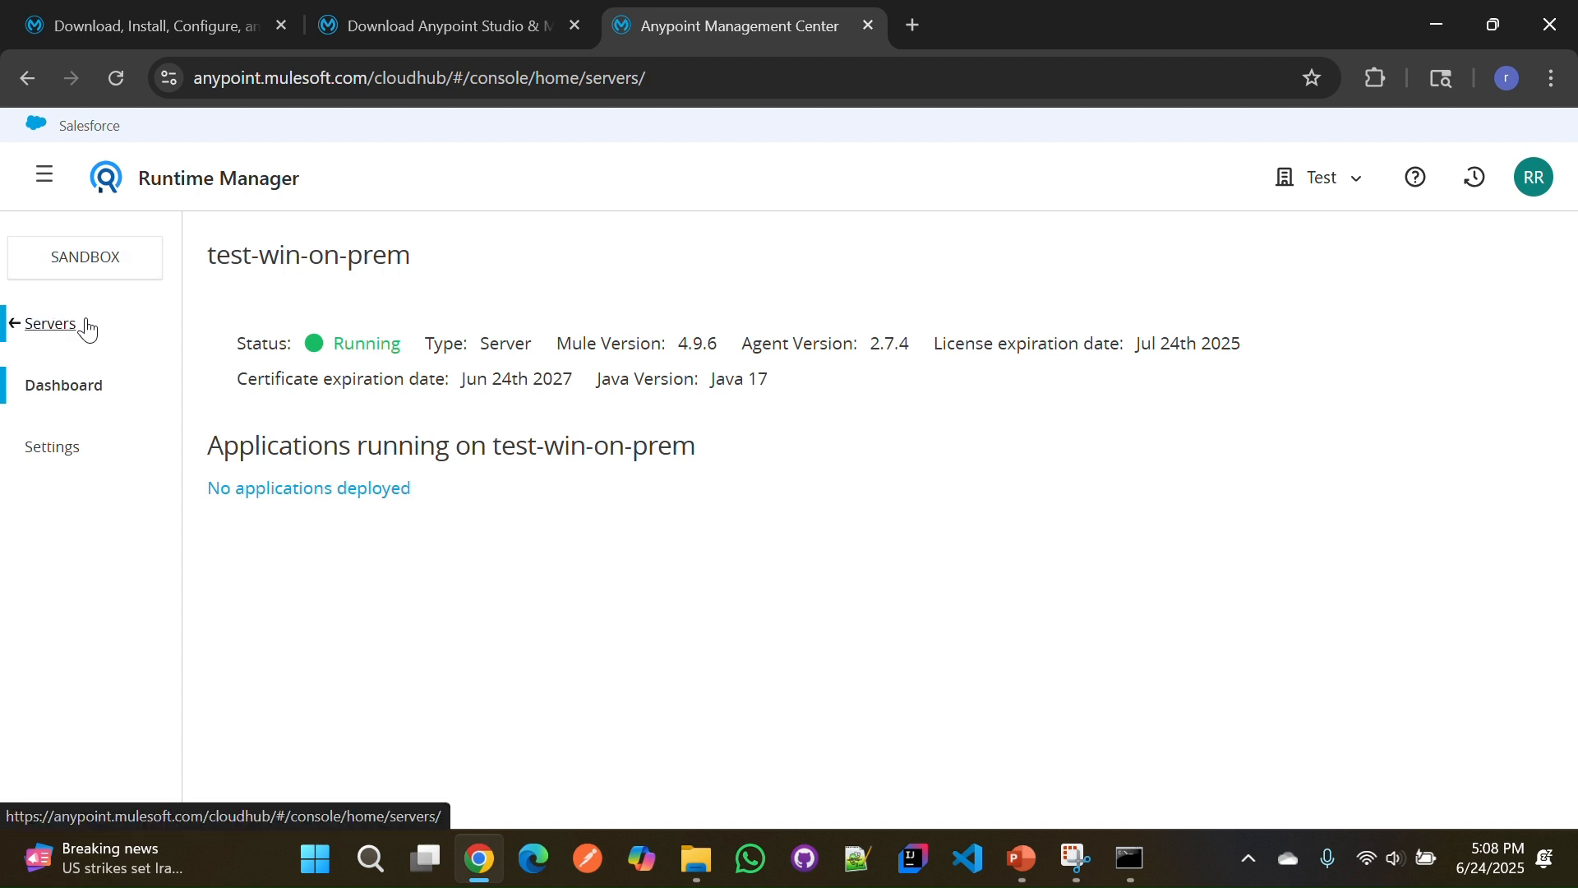
click(116, 82)
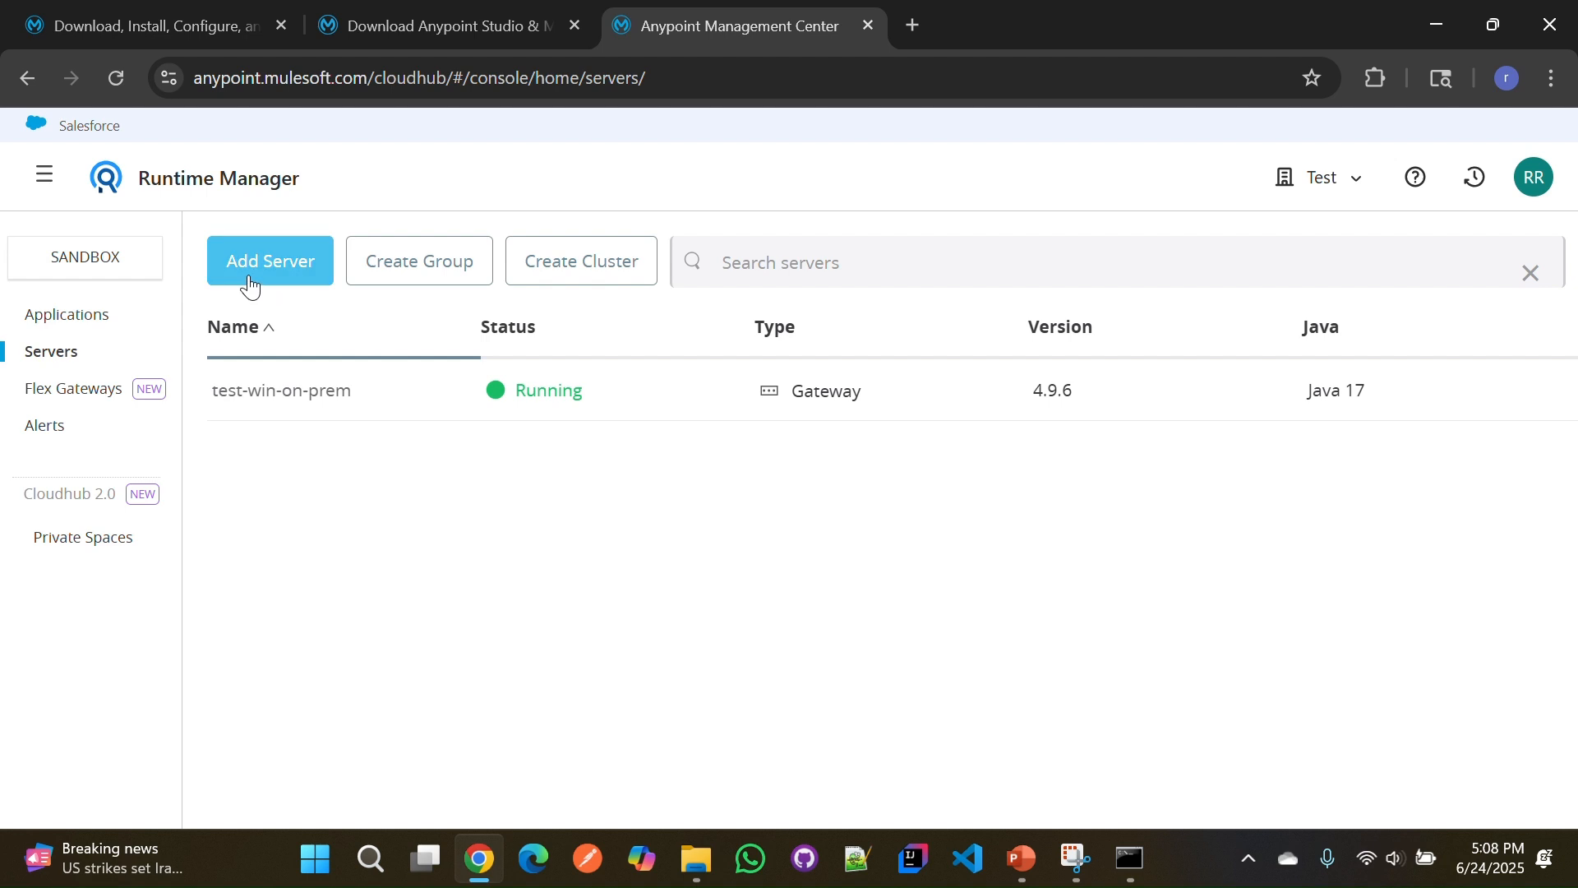
click(74, 322)
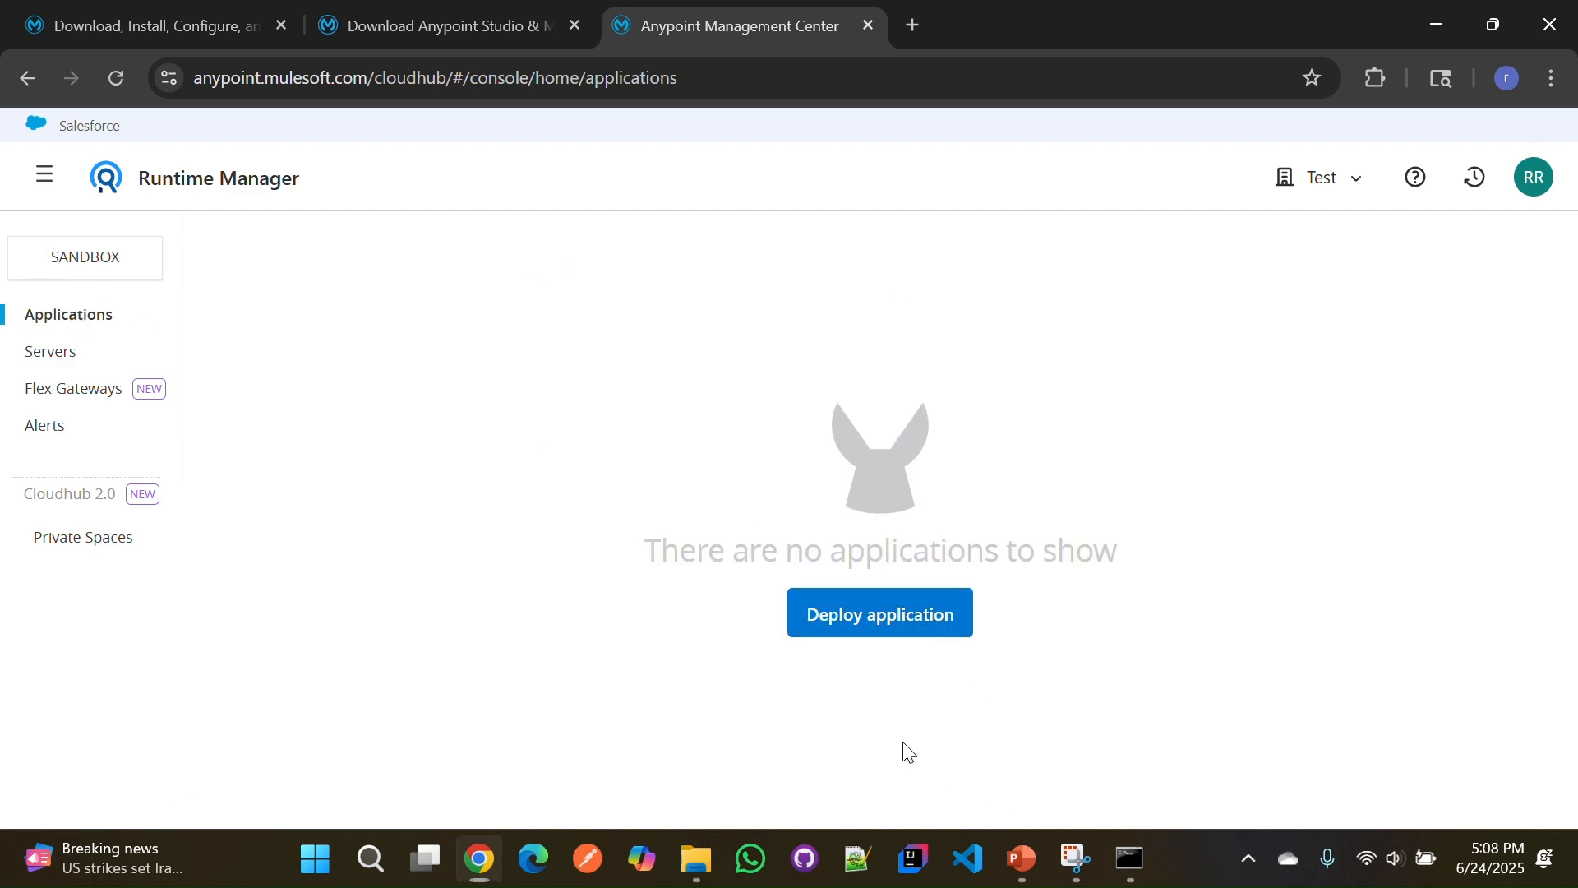
- Launch Anypoint Studio with the proposed studio-workspace directory as the workspace
key(super)
text(a)
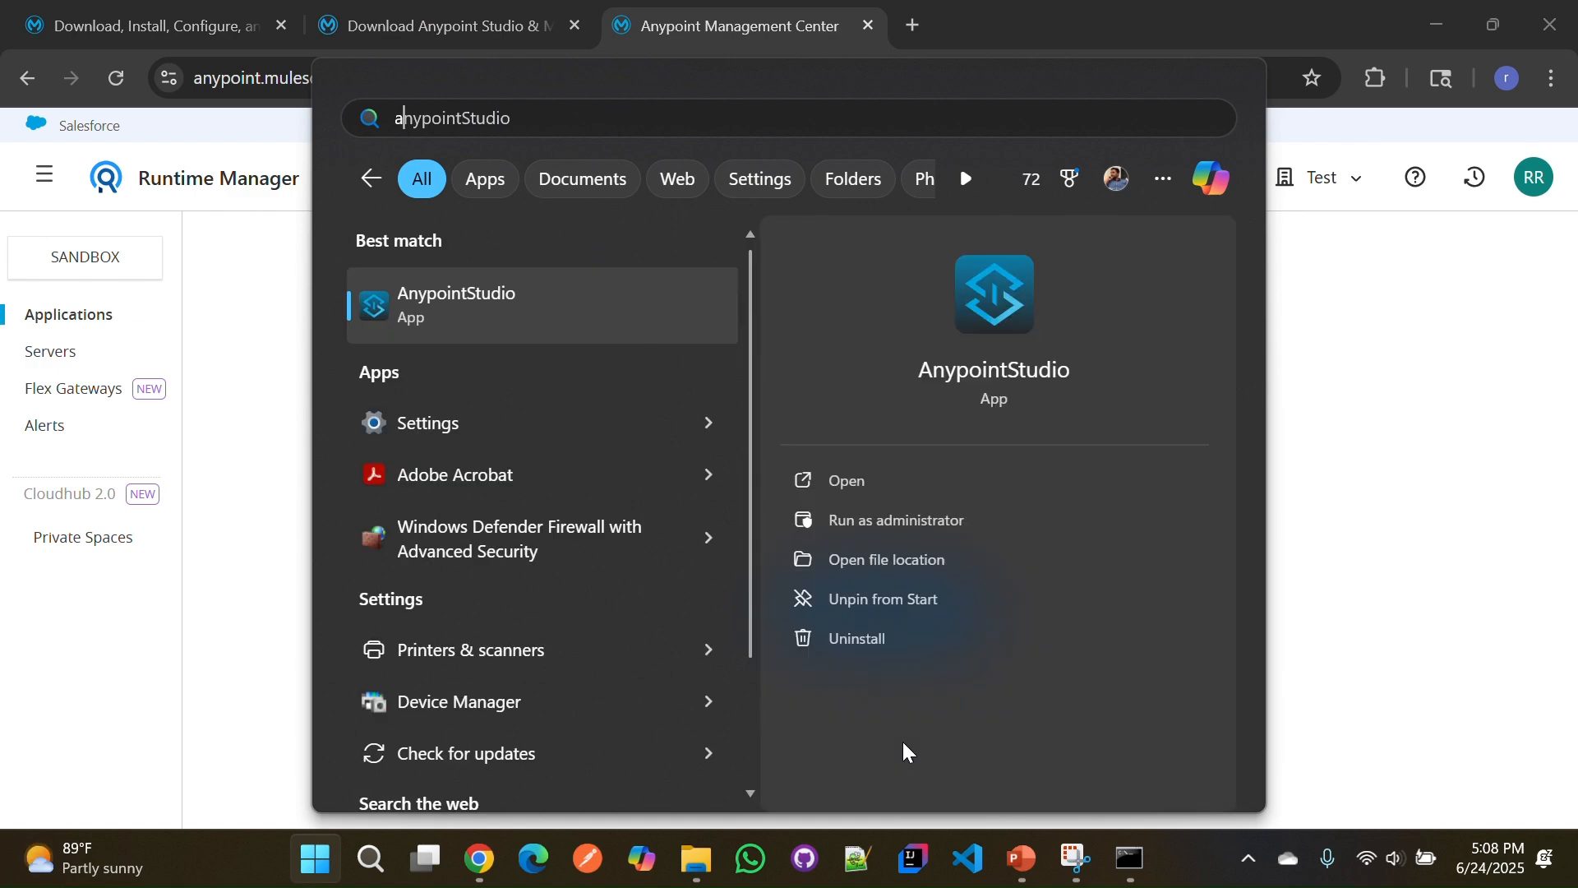
key(Return)
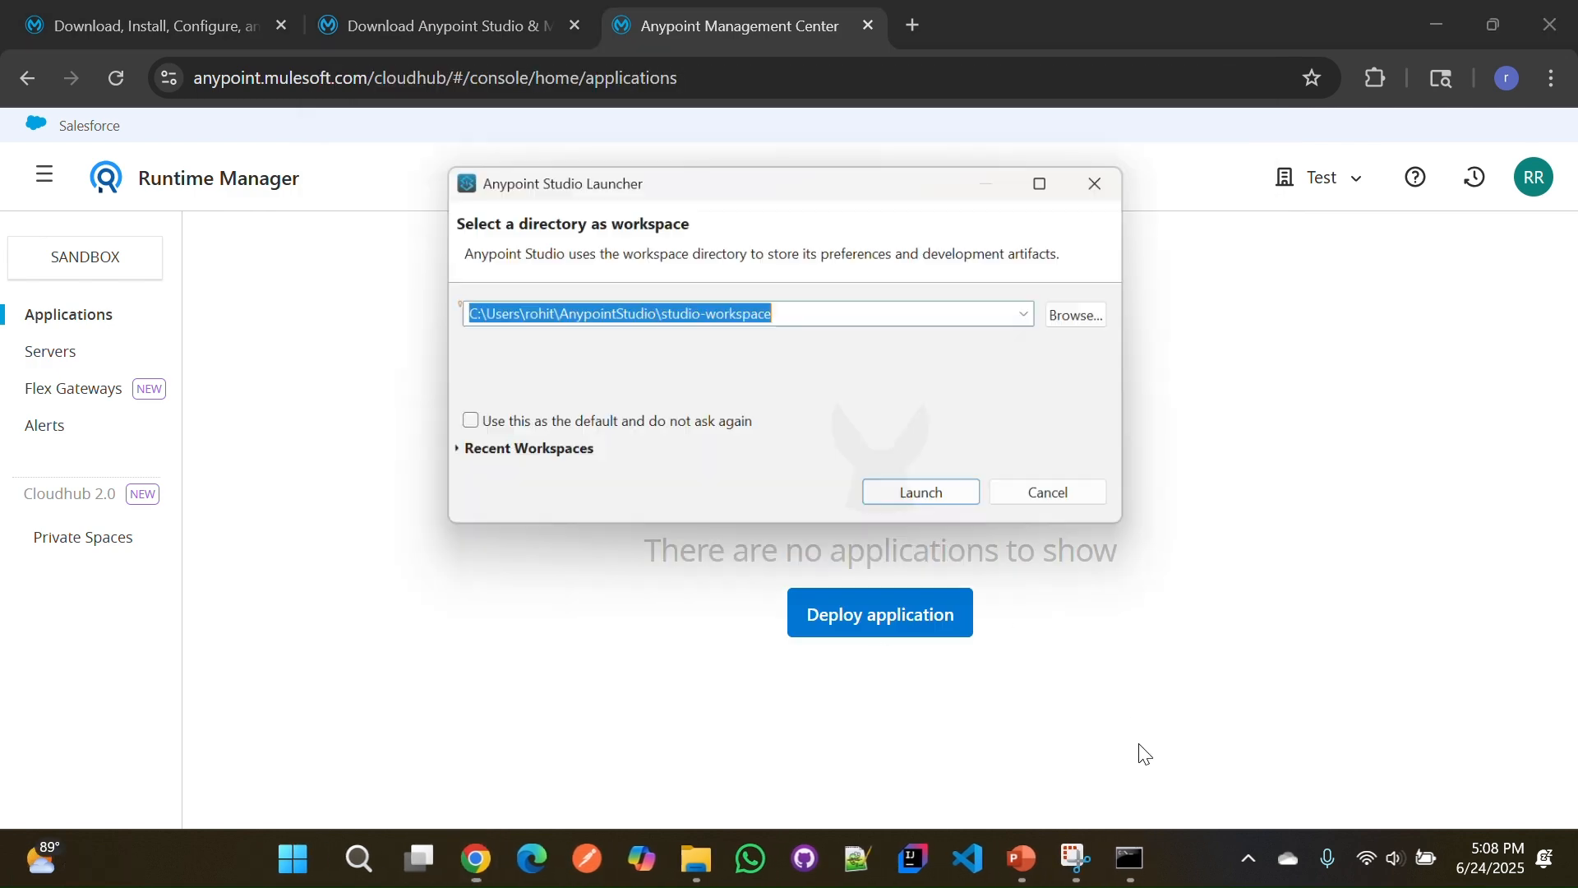
click(934, 507)
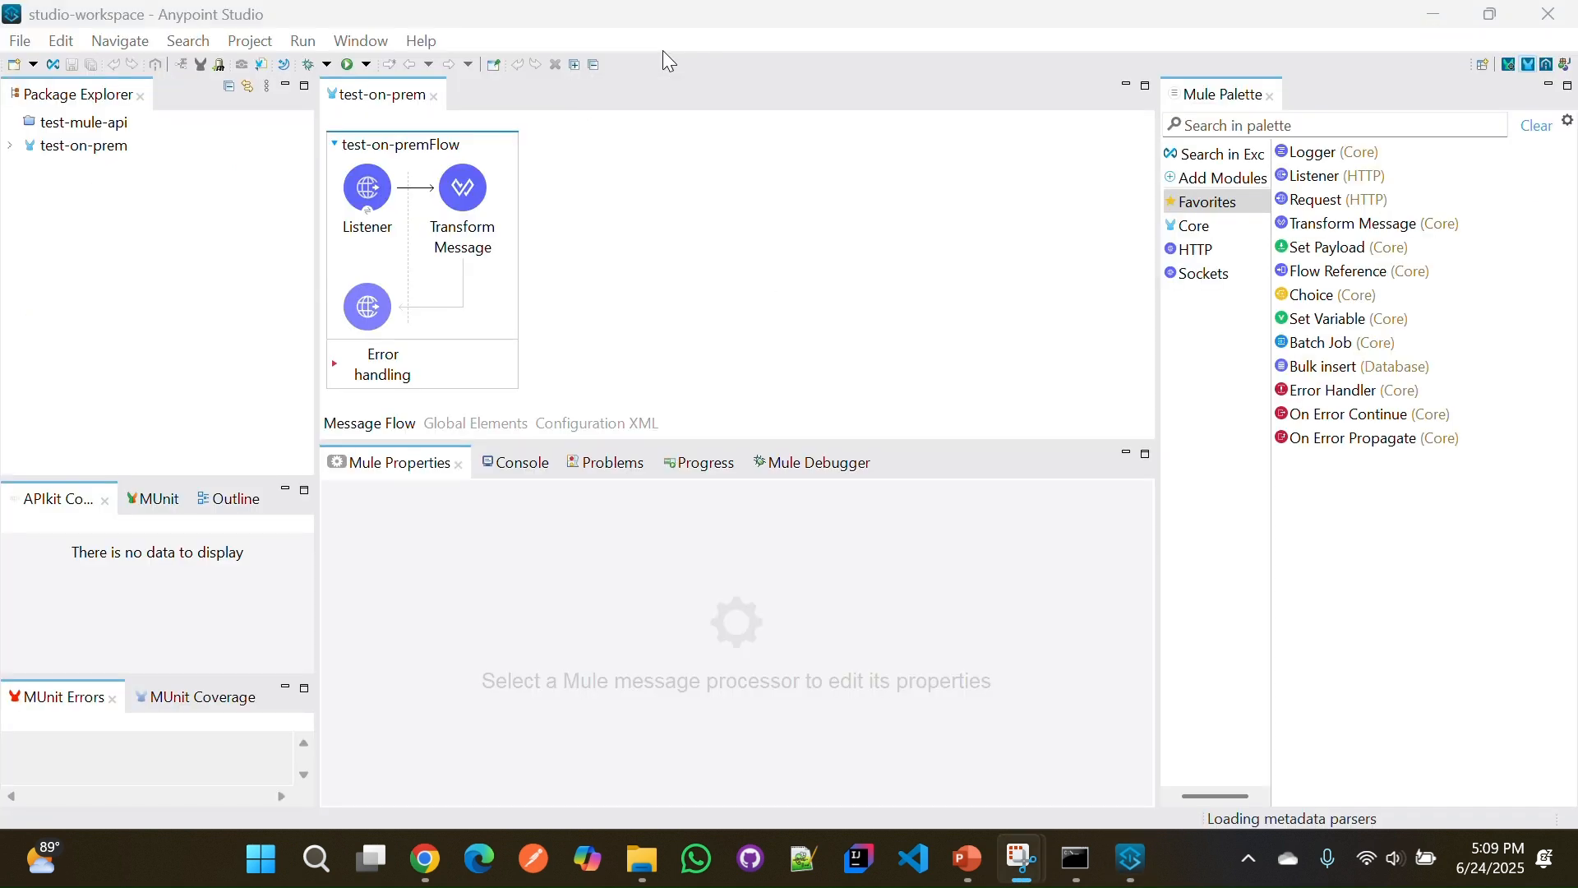
- Expand the test-on-prem project and correct the Transform Message payload to "Response from On Prem server"
click(43, 157)
click(398, 242)
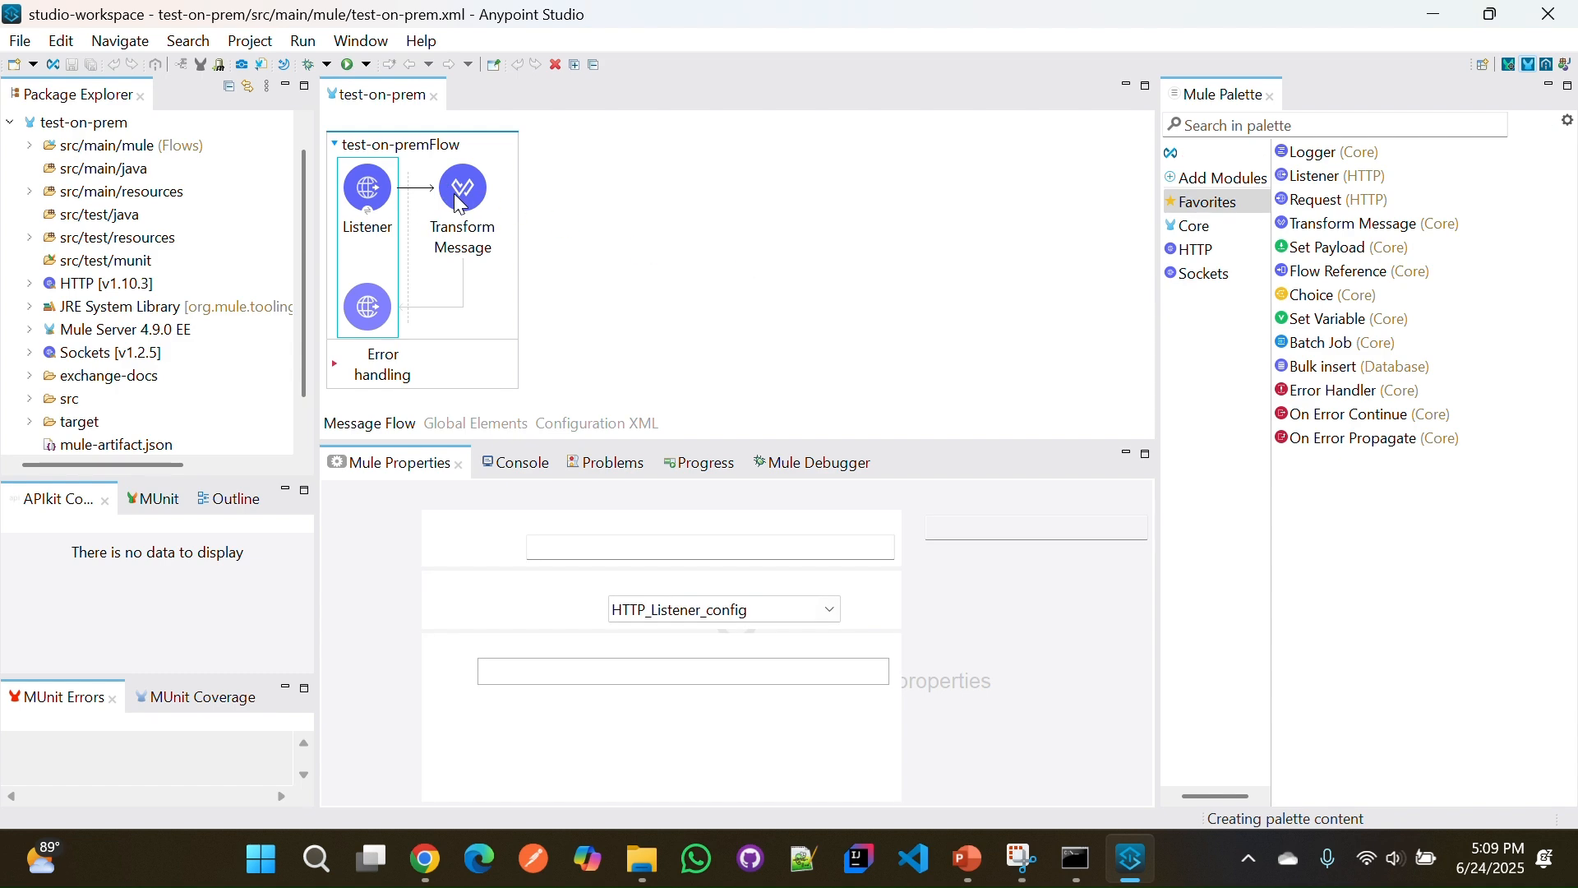
click(460, 204)
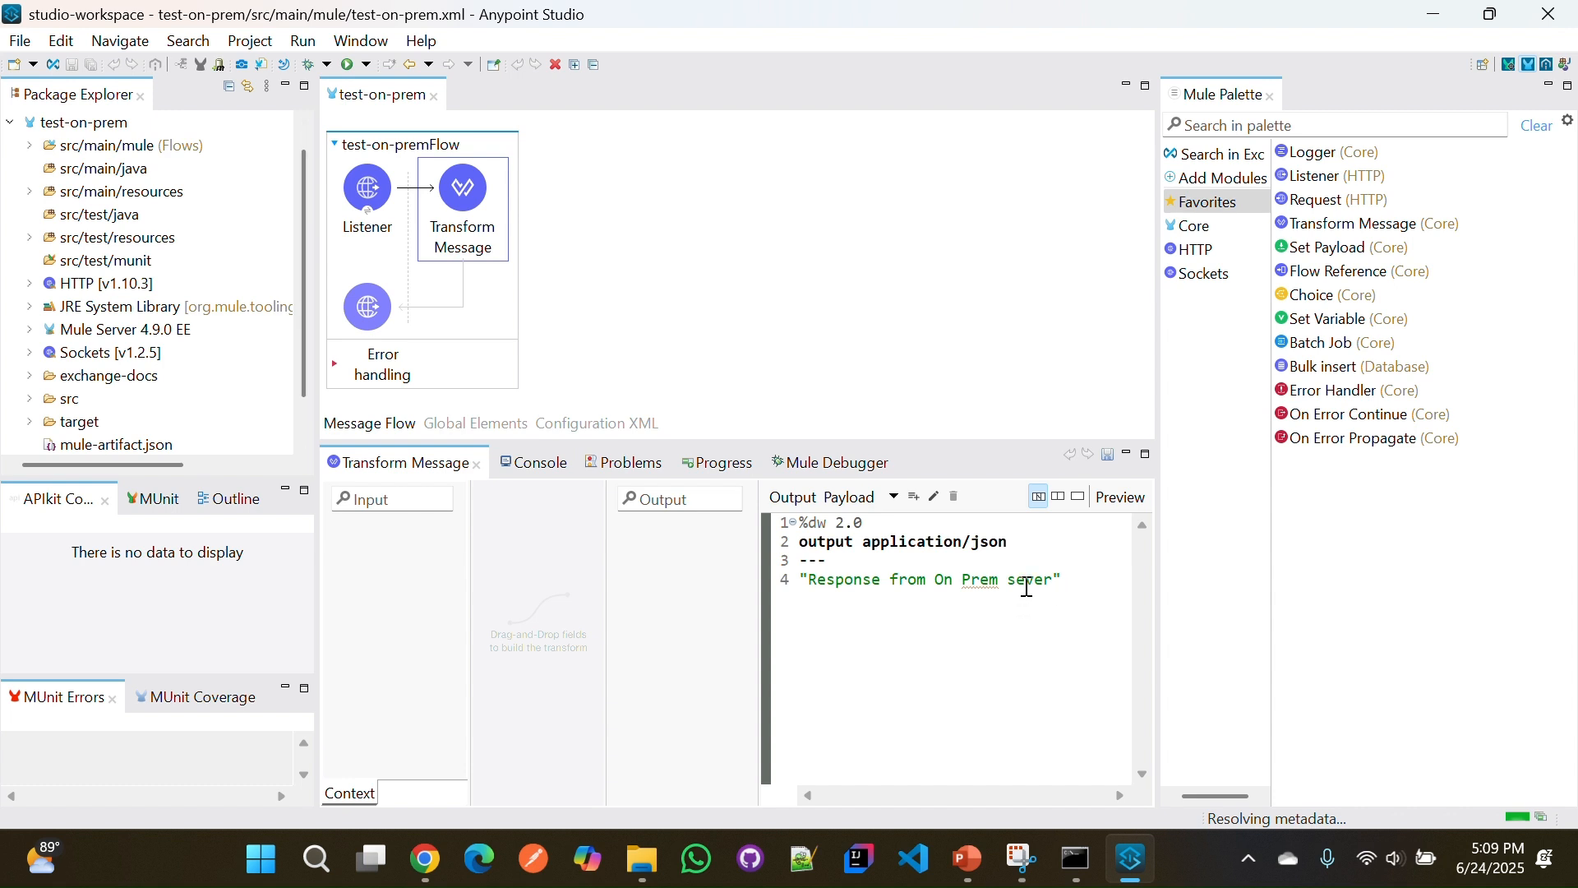
click(1025, 589)
text(r)
- Review the Listener's path and its HTTP_Listener_config connection settings, and return to the message flow
click(354, 217)
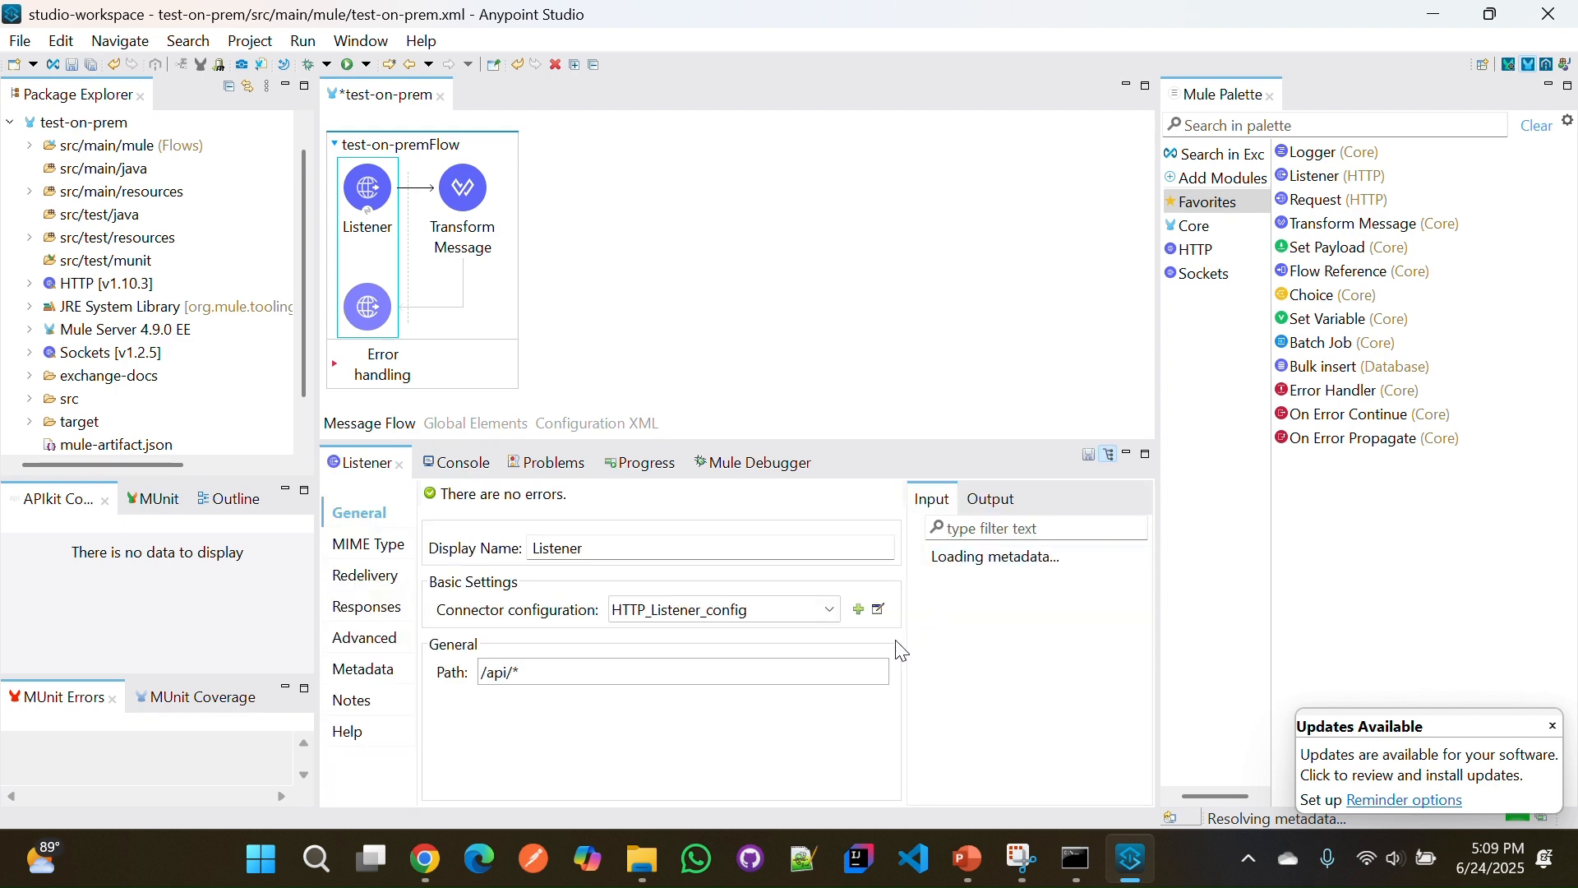
click(880, 610)
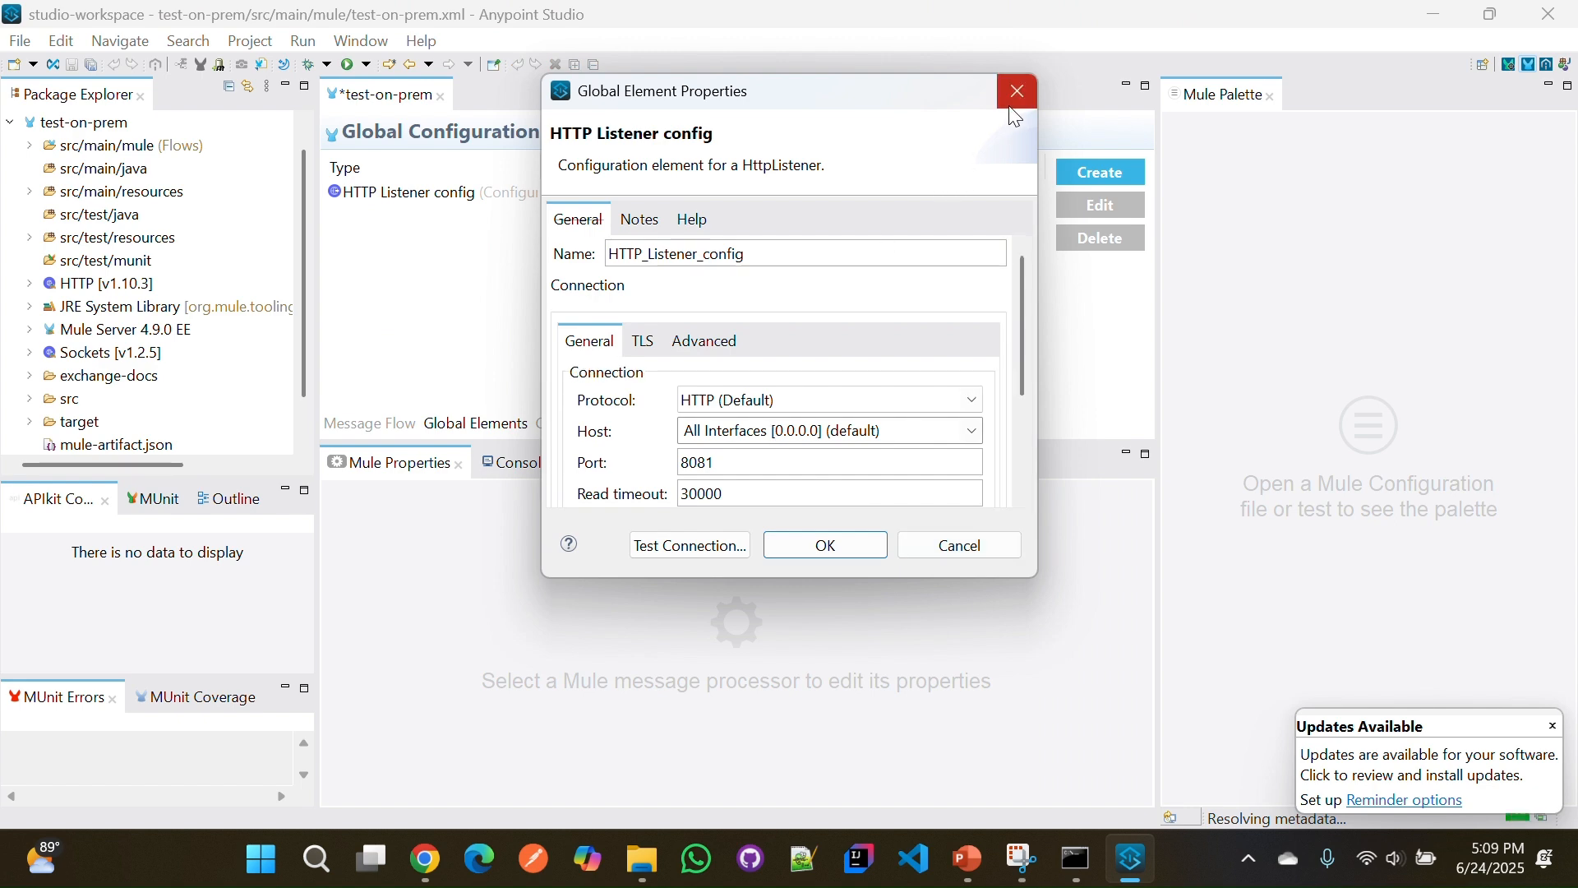
click(1018, 93)
click(388, 424)
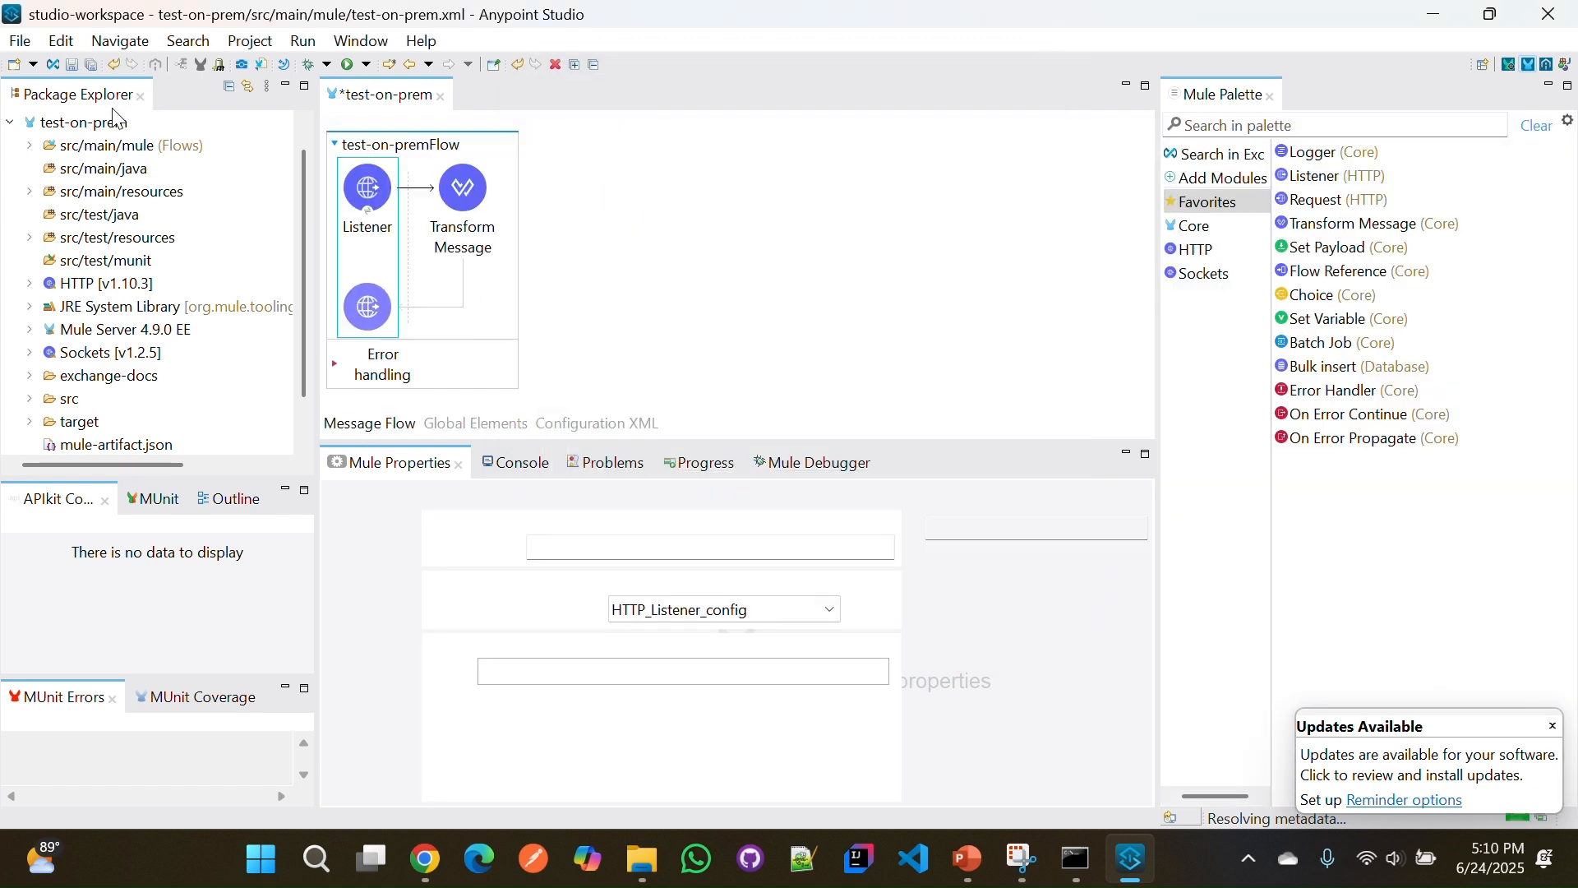
- Save the flow and export the test-on-prem project as a Mule deployable archive, replacing the existing test-on-prem.jar in the user's home folder
key(ctrl+s)
right_click(86, 134)
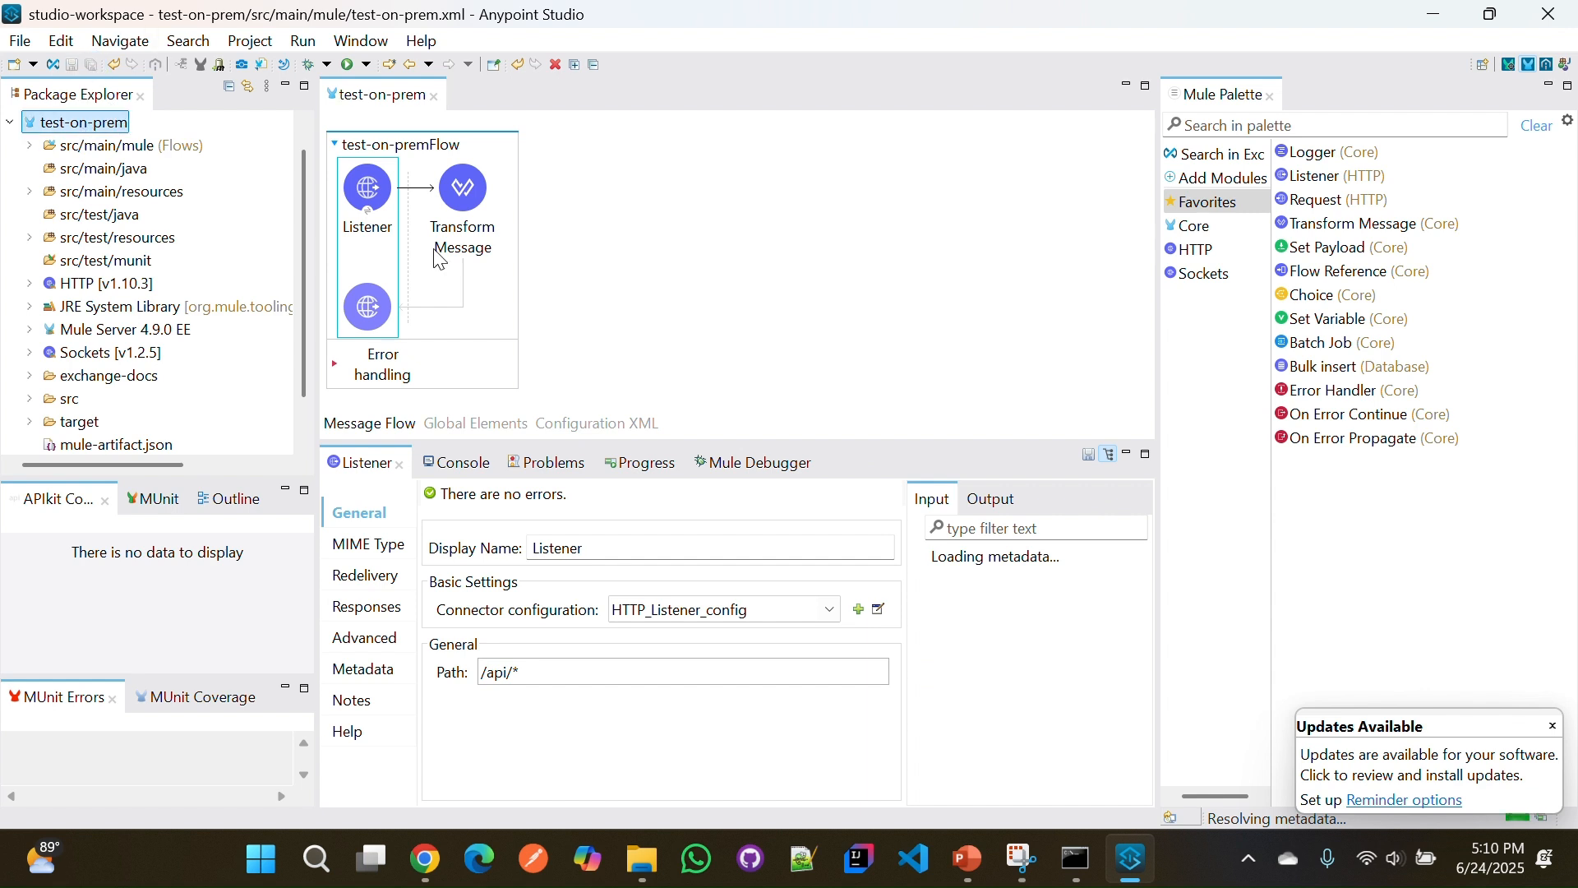
mouse_move(426, 348)
click(278, 432)
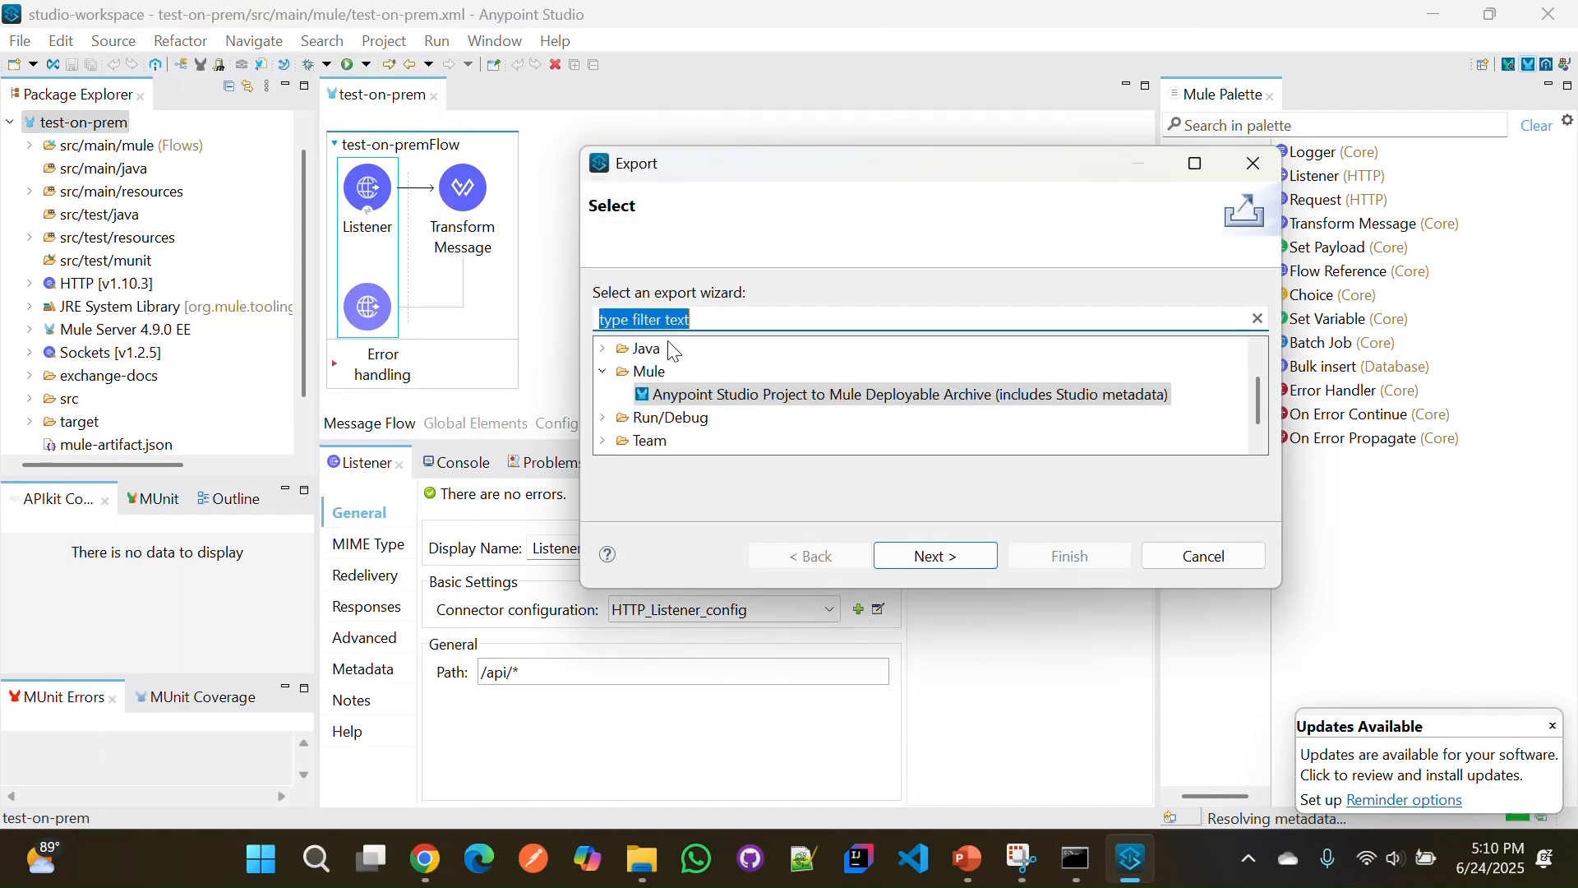
click(925, 555)
click(641, 352)
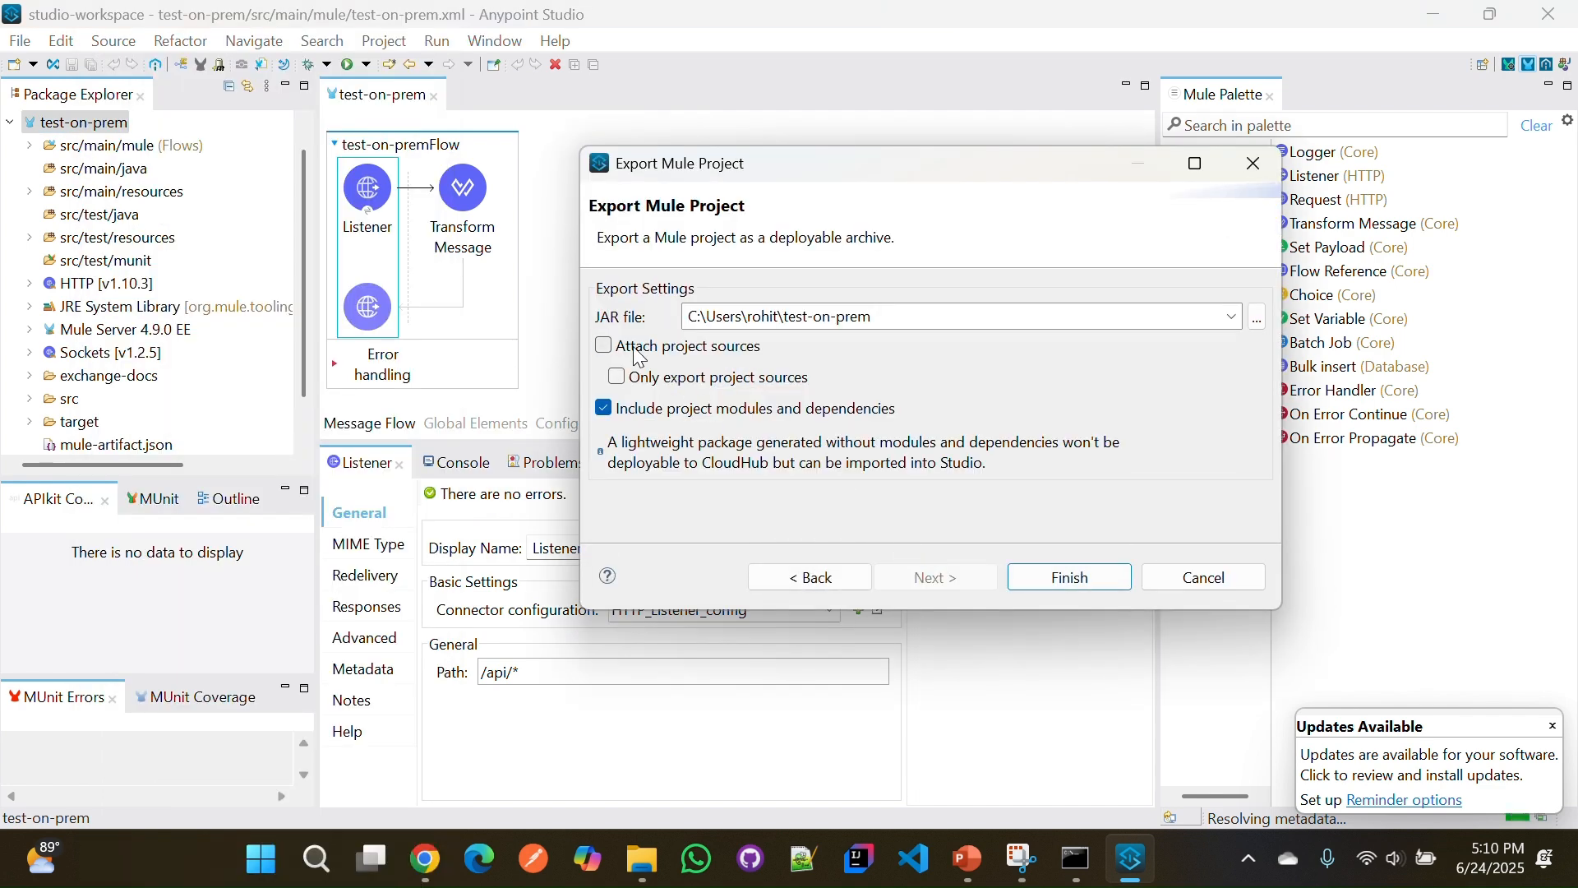
click(1080, 575)
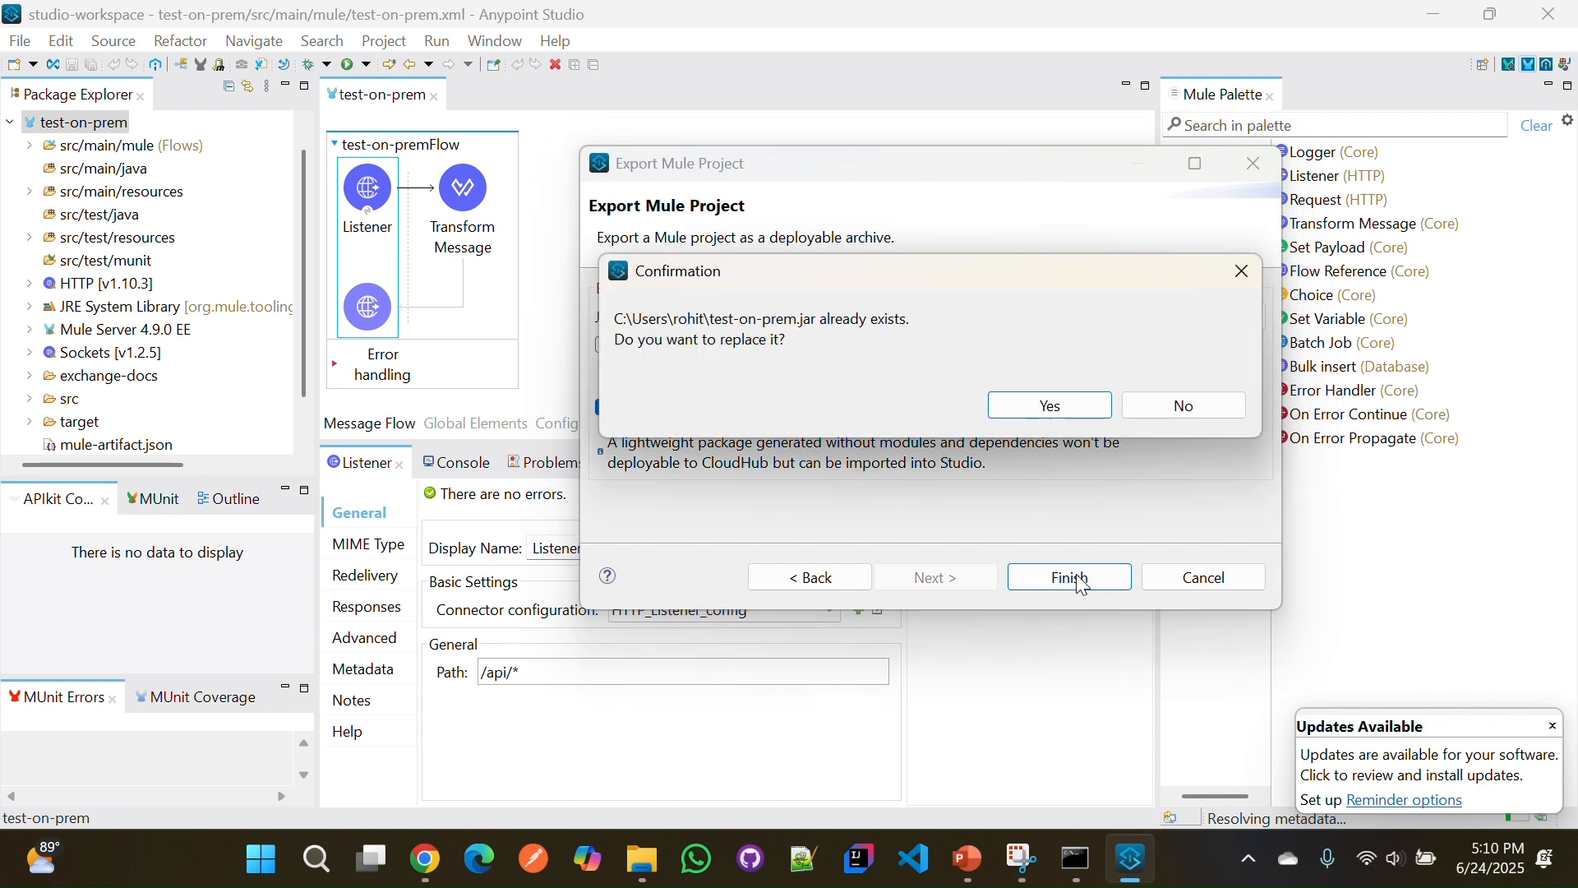
click(1057, 411)
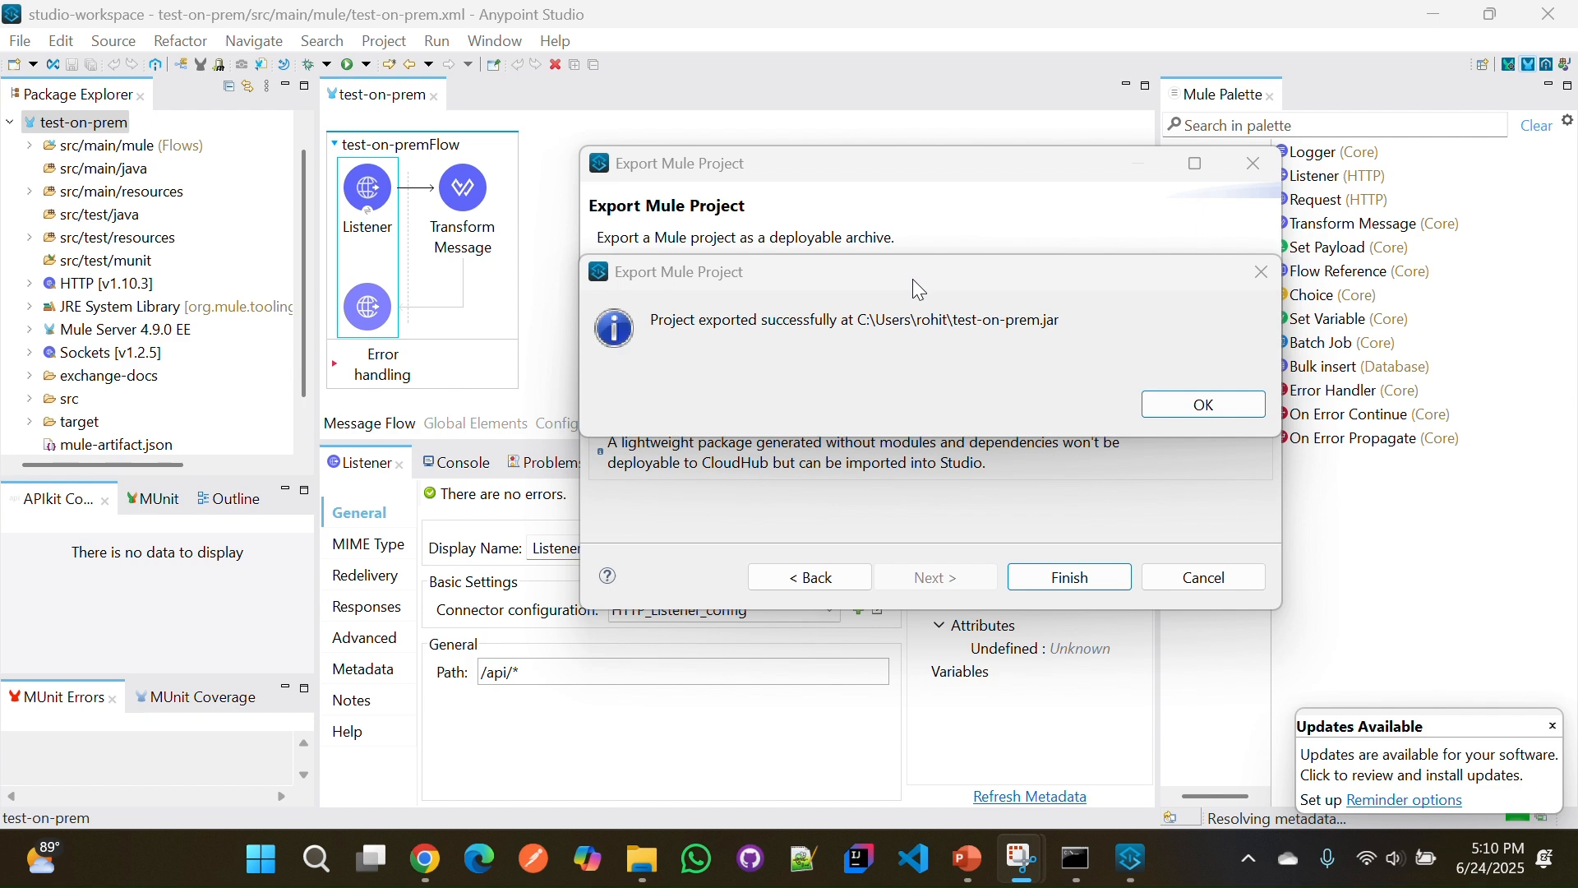
click(1203, 411)
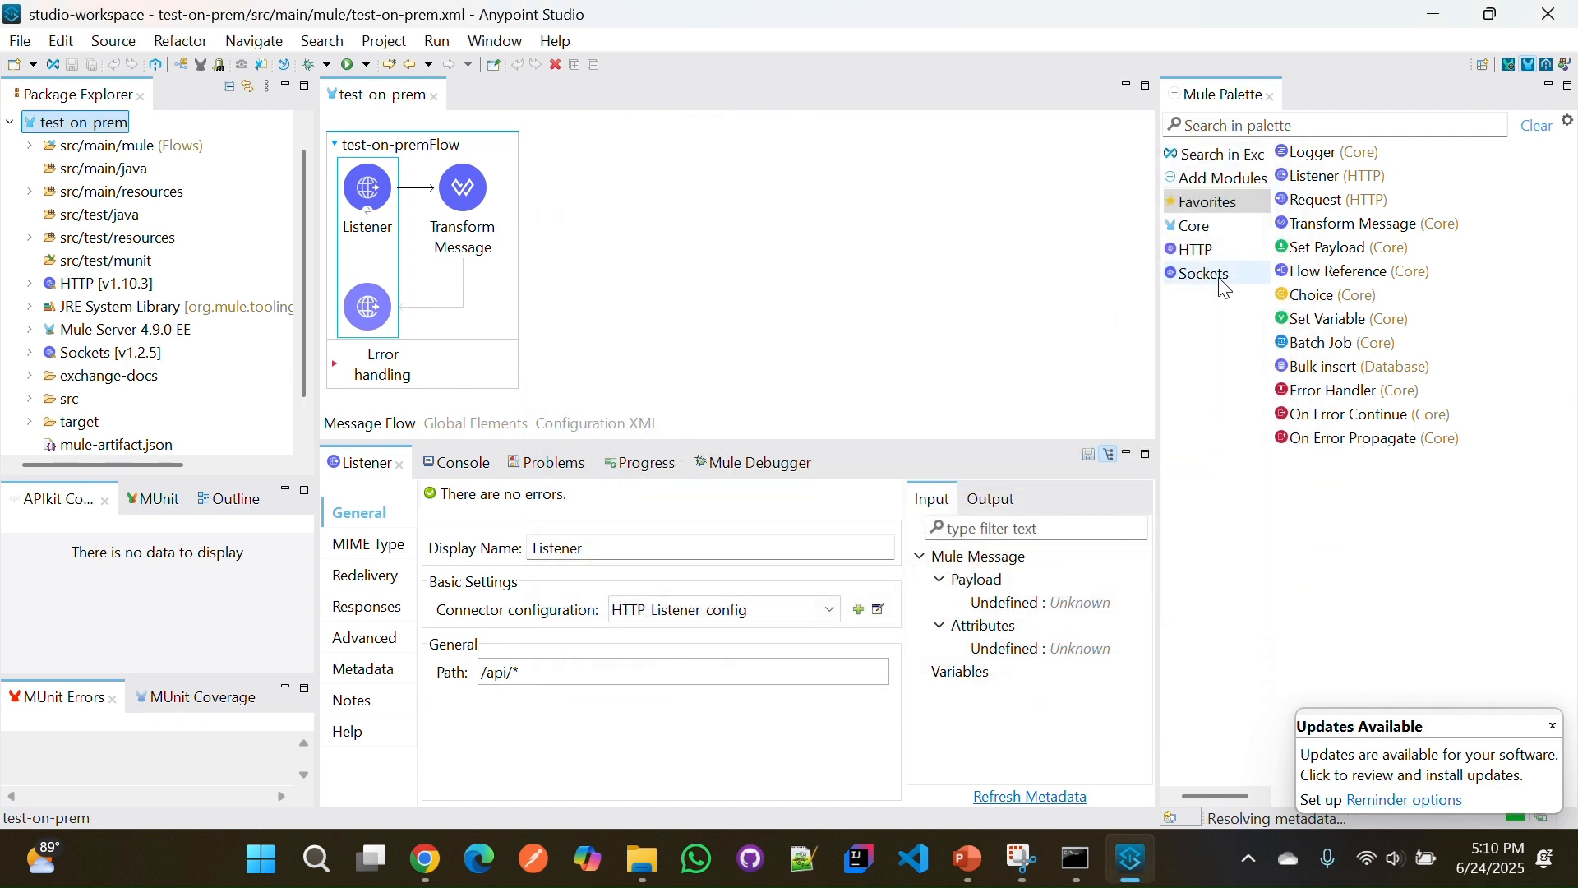
- Minimize Anypoint Studio and locate the exported test-on-prem JAR in the user's home folder in File Explorer
click(1436, 15)
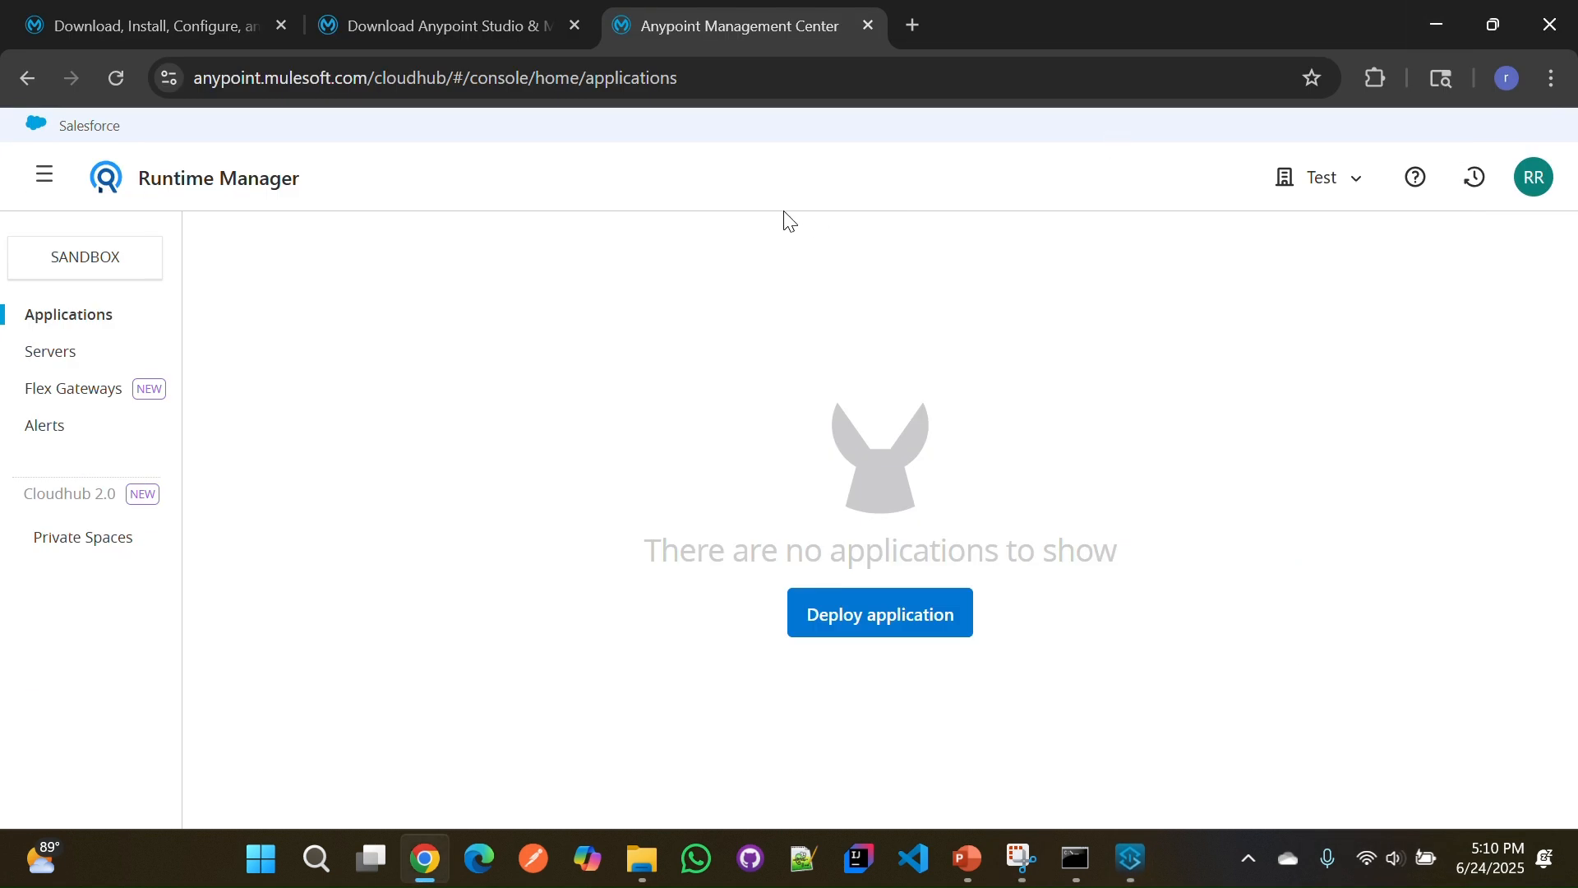
click(642, 859)
click(375, 712)
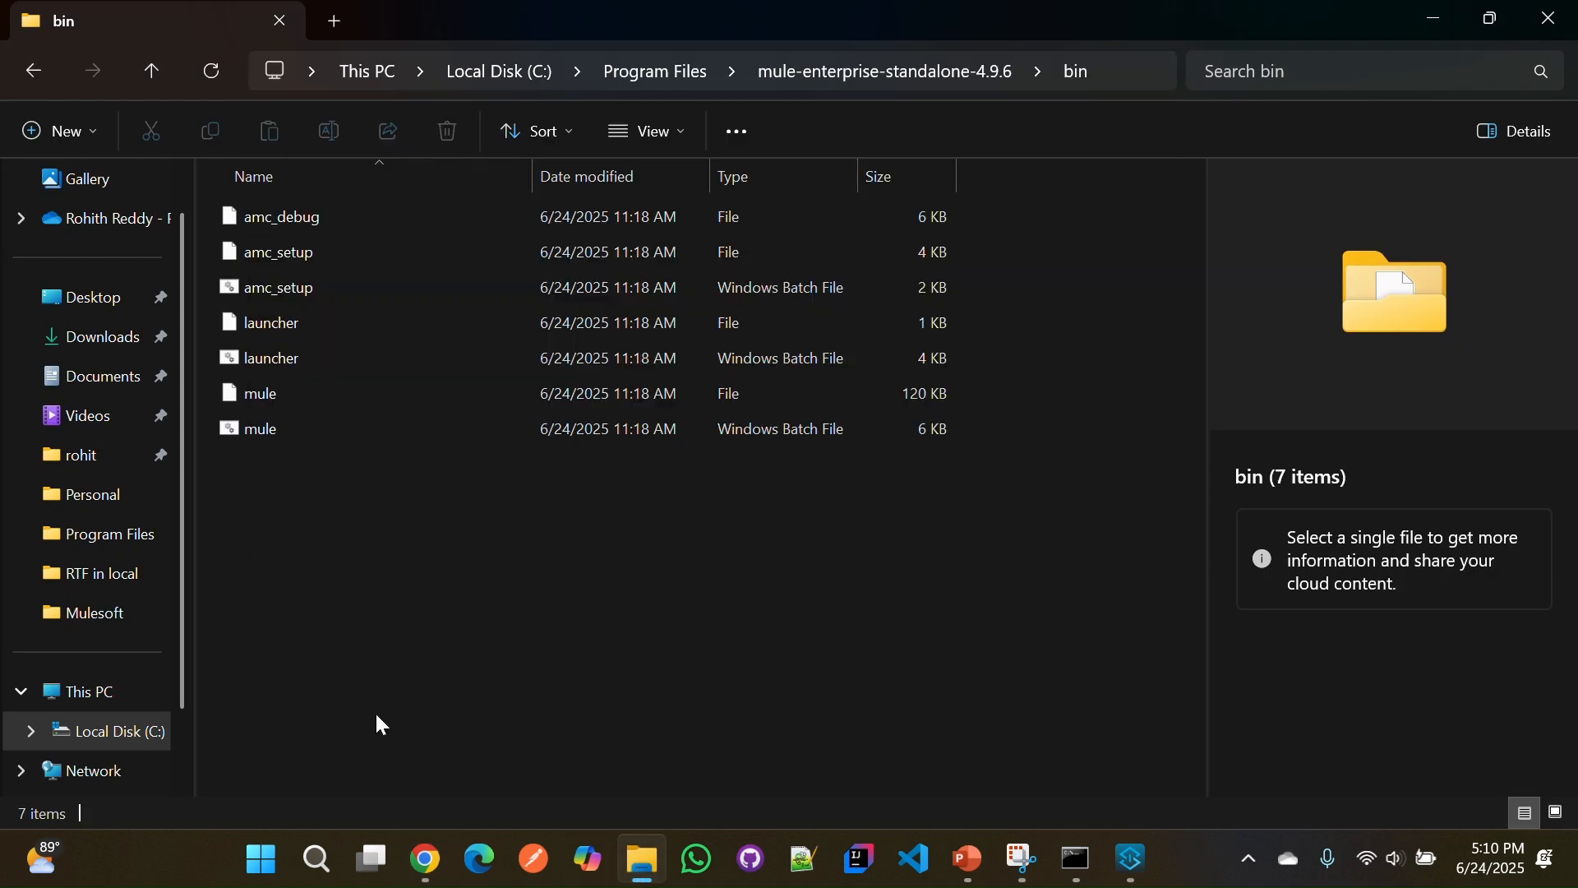
click(91, 350)
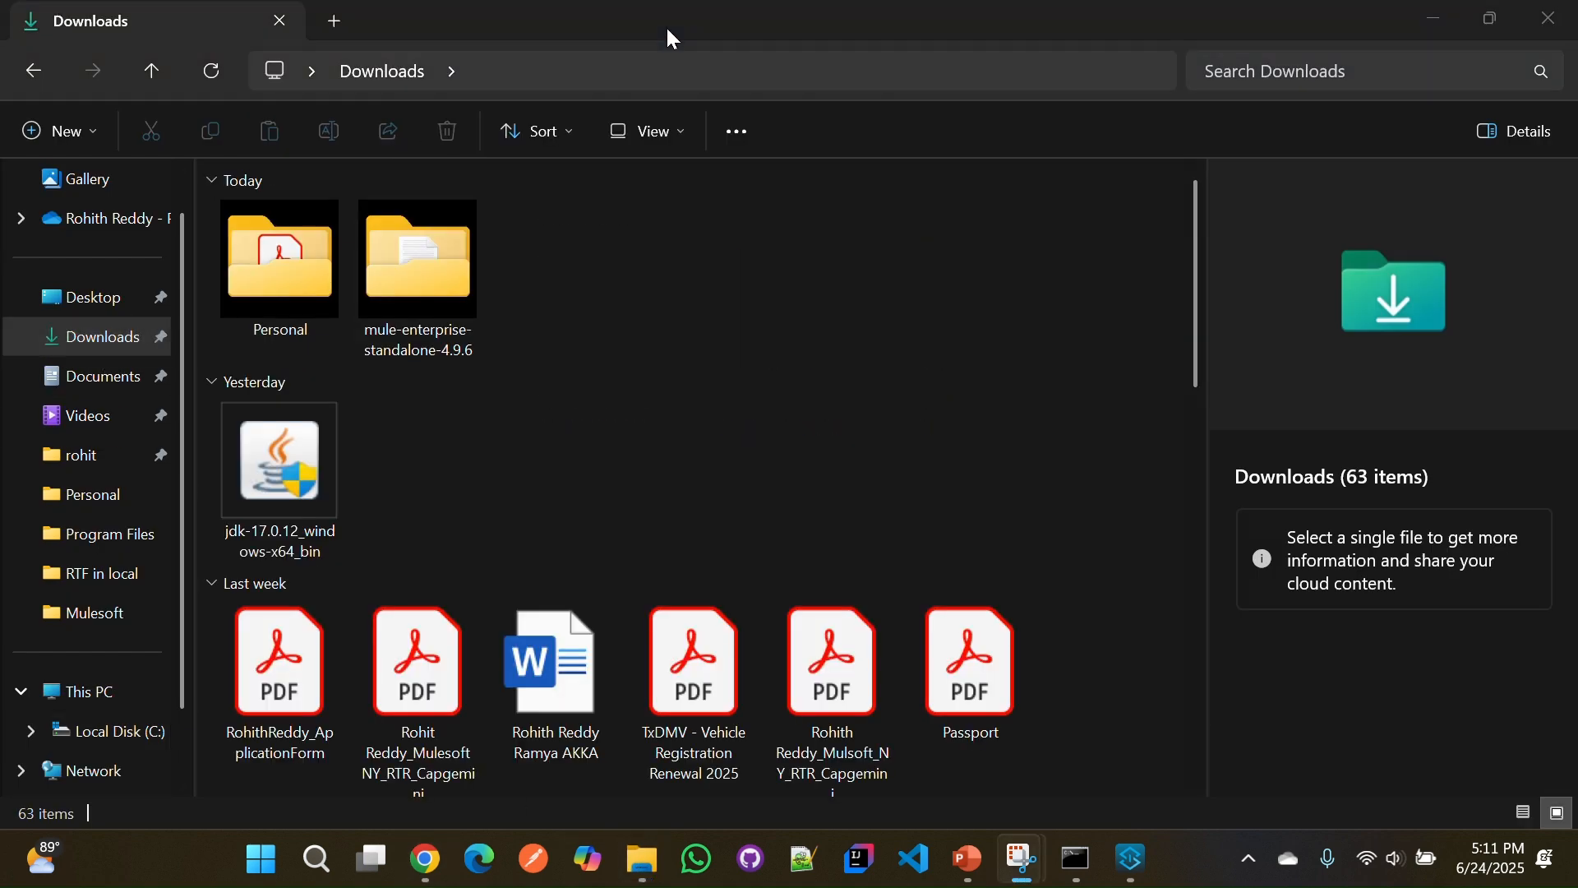
click(105, 460)
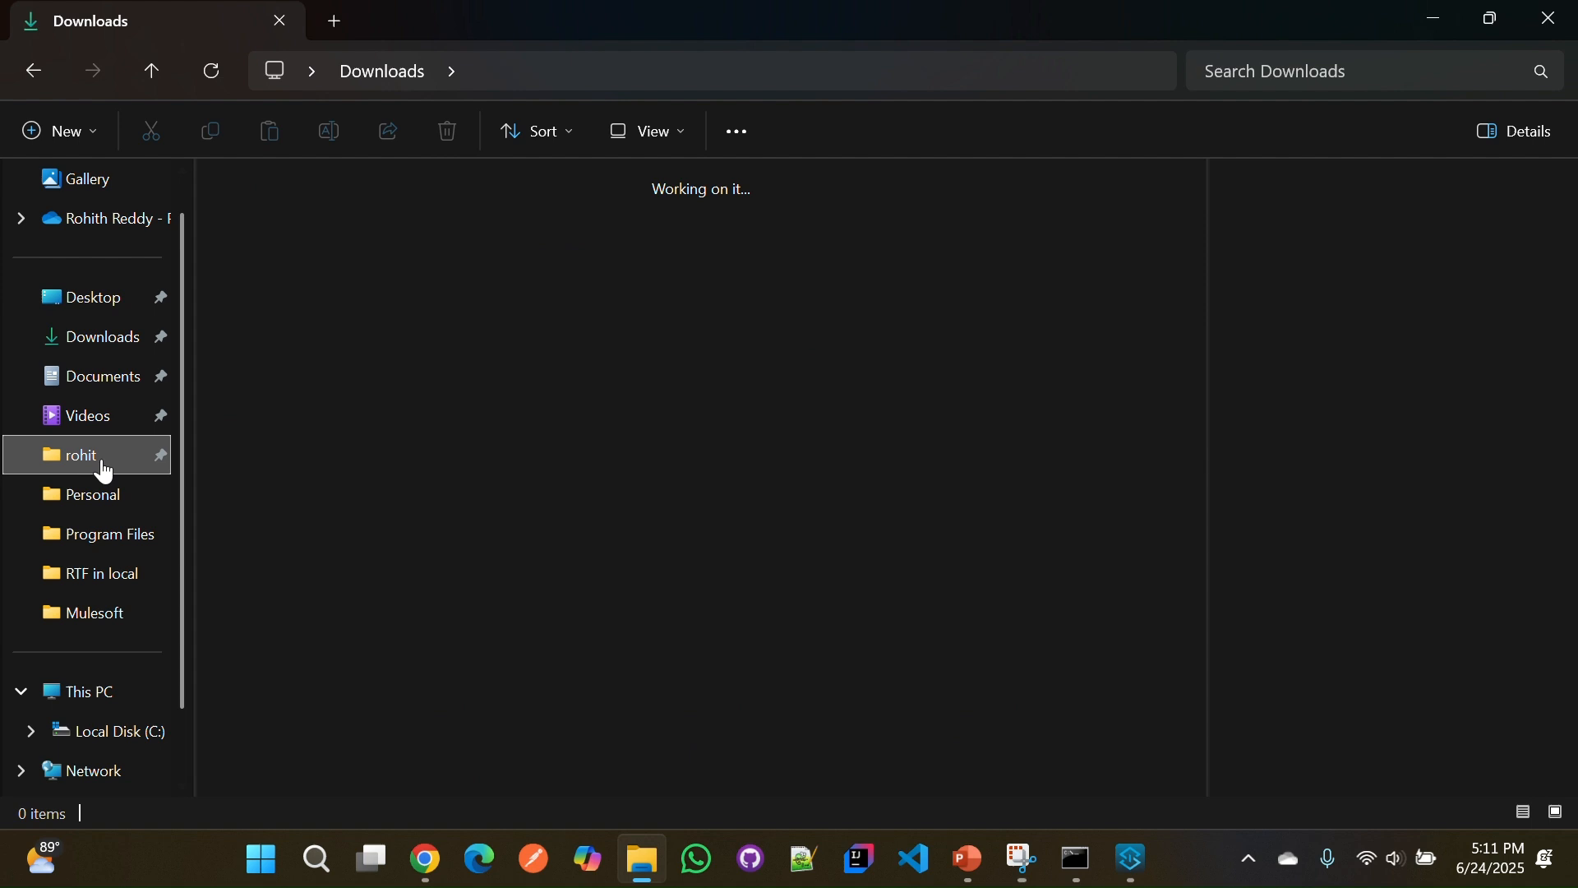
click(1077, 564)
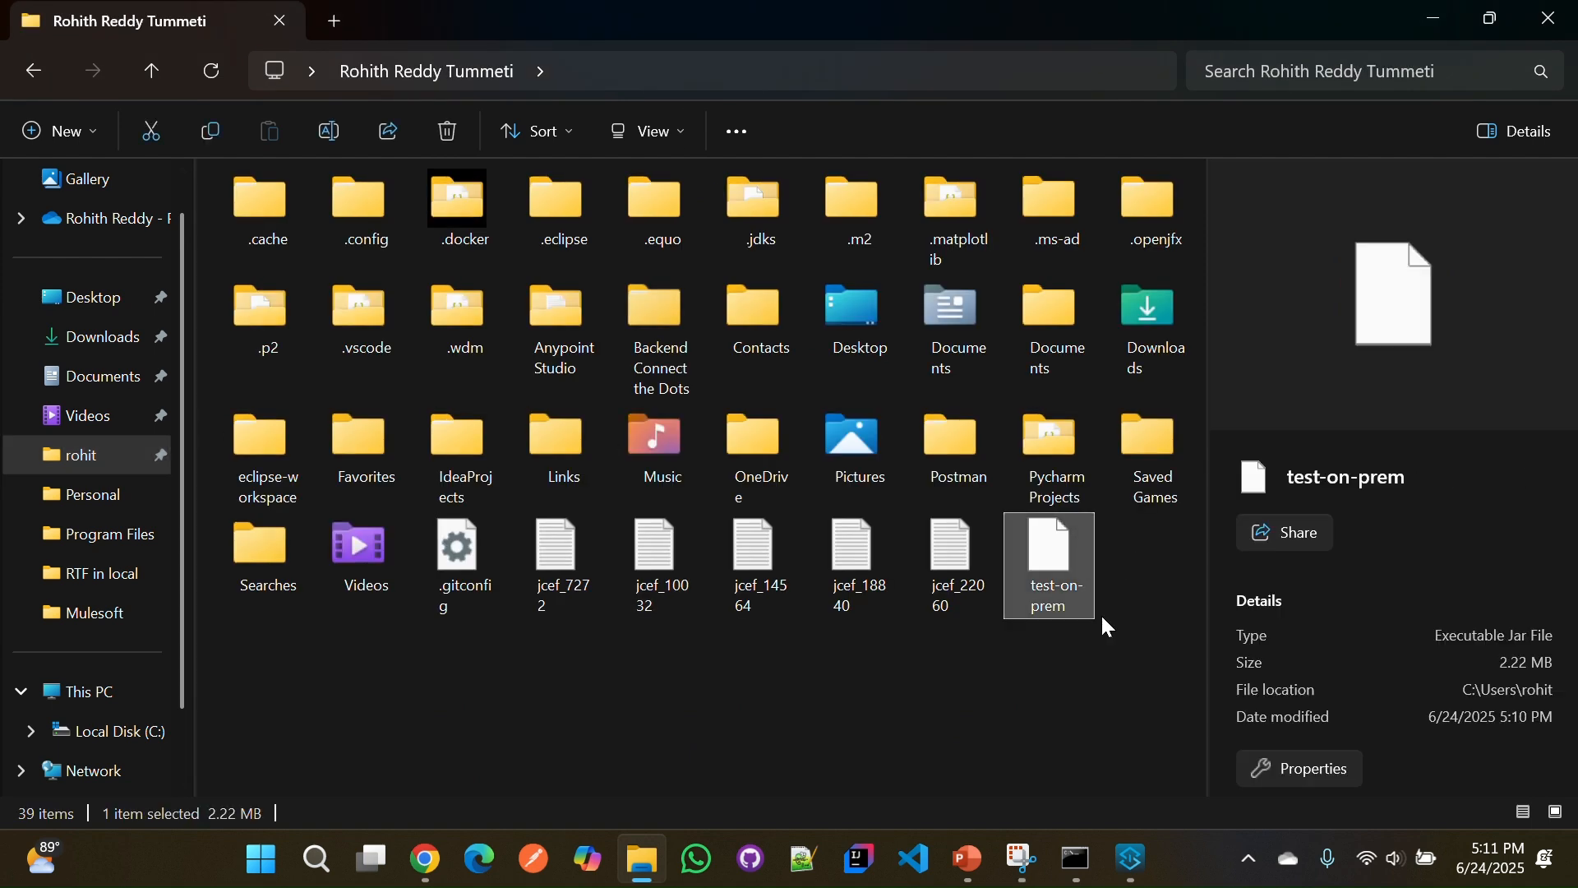
- Switch to Runtime Manager in Chrome and set up an application deployment named test-on-prem with the hybrid server test-win-on-prem as its target
click(426, 860)
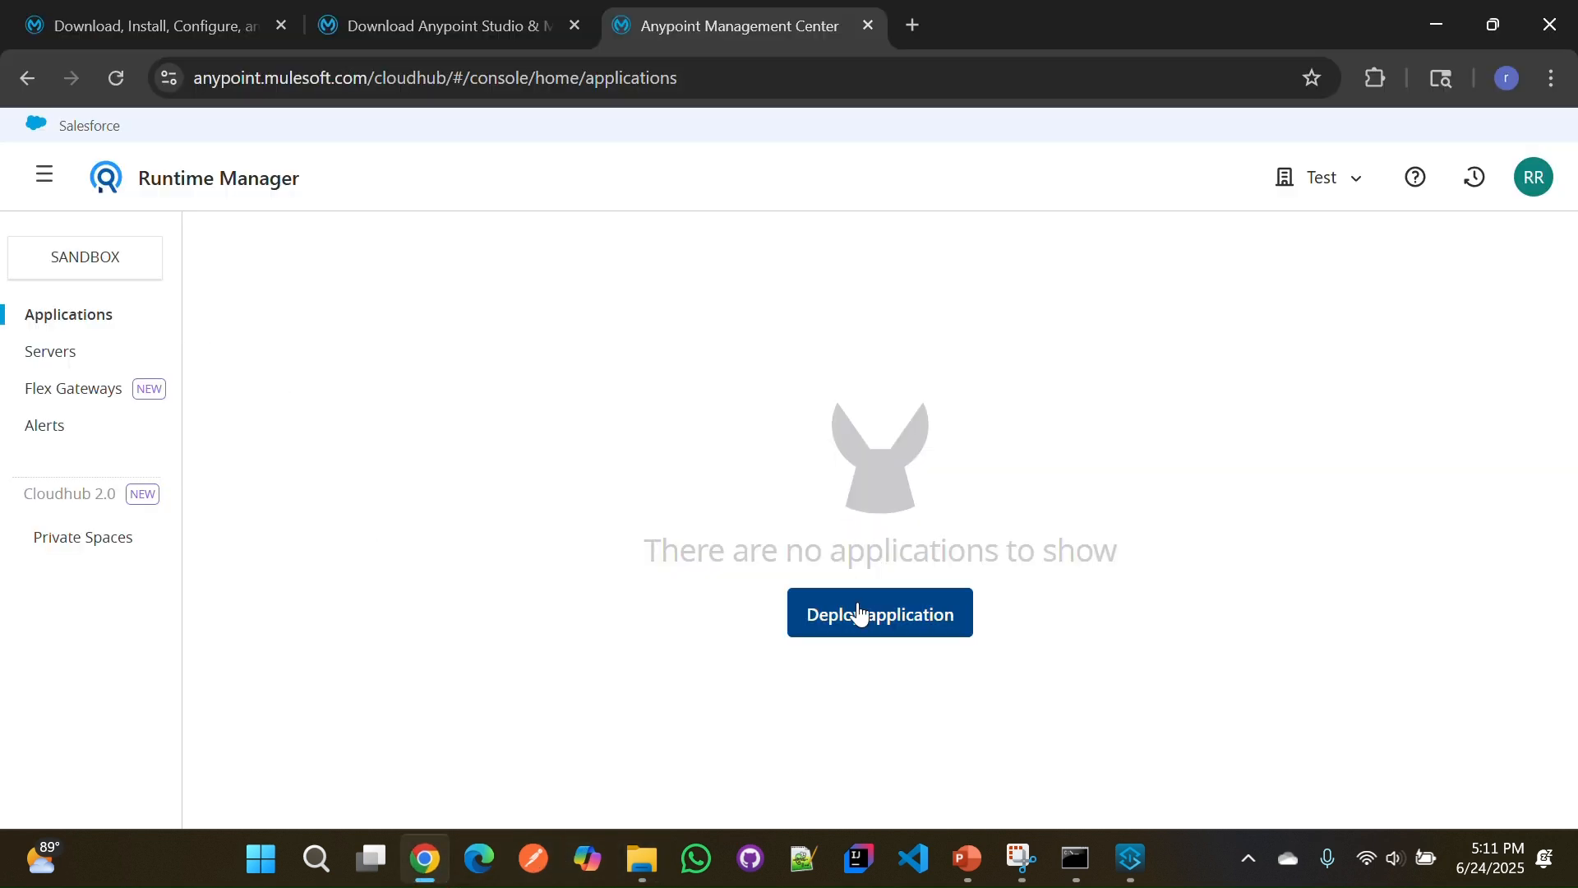
click(847, 618)
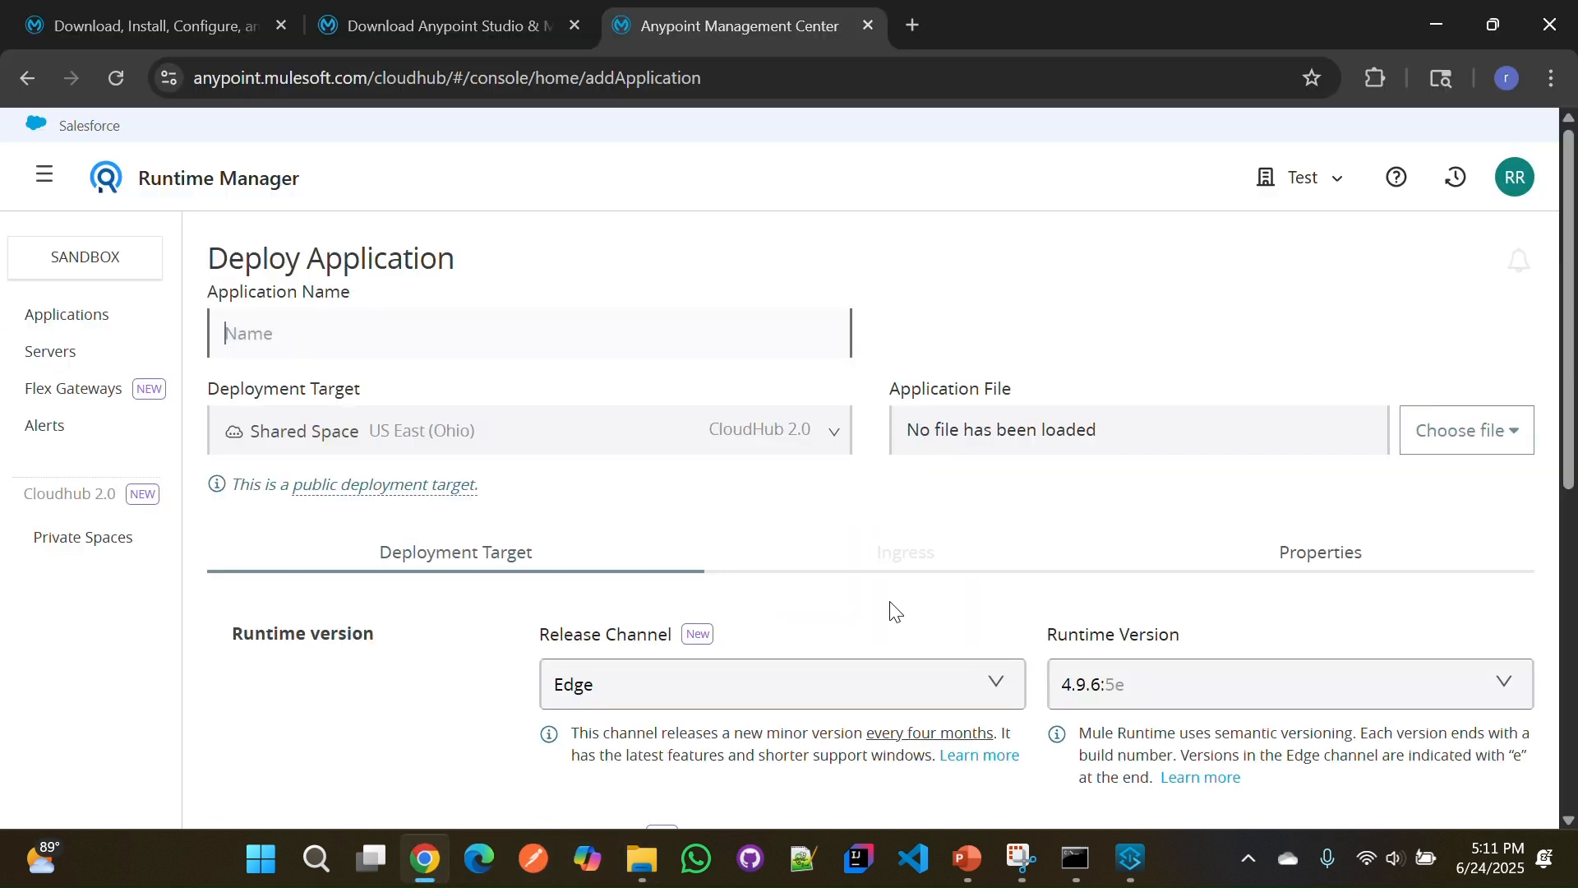
text(test-on-prem)
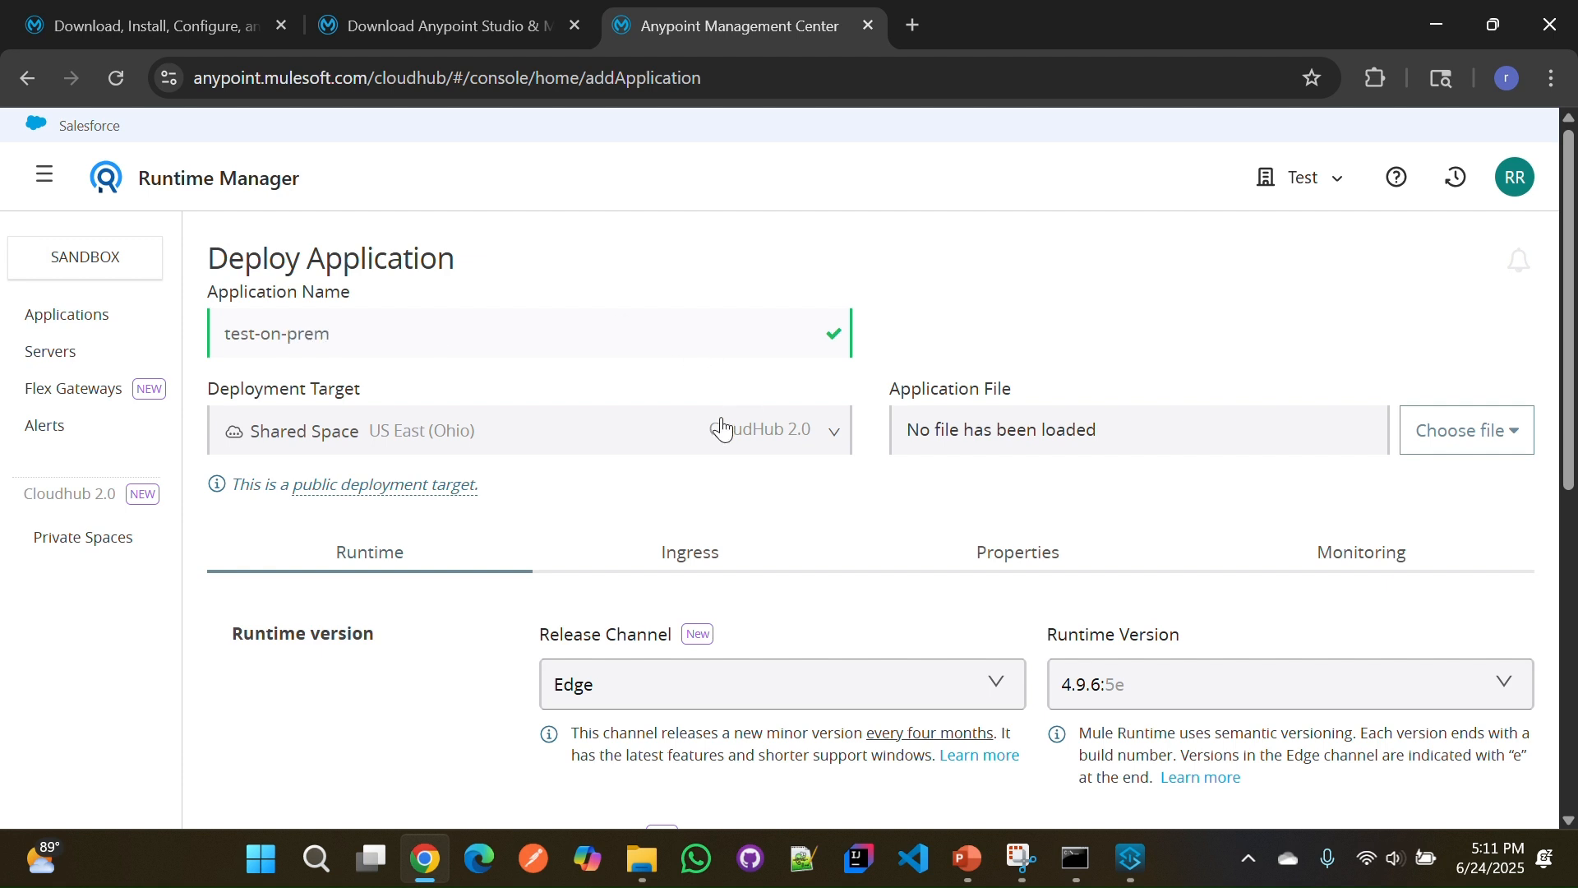
click(701, 434)
click(233, 586)
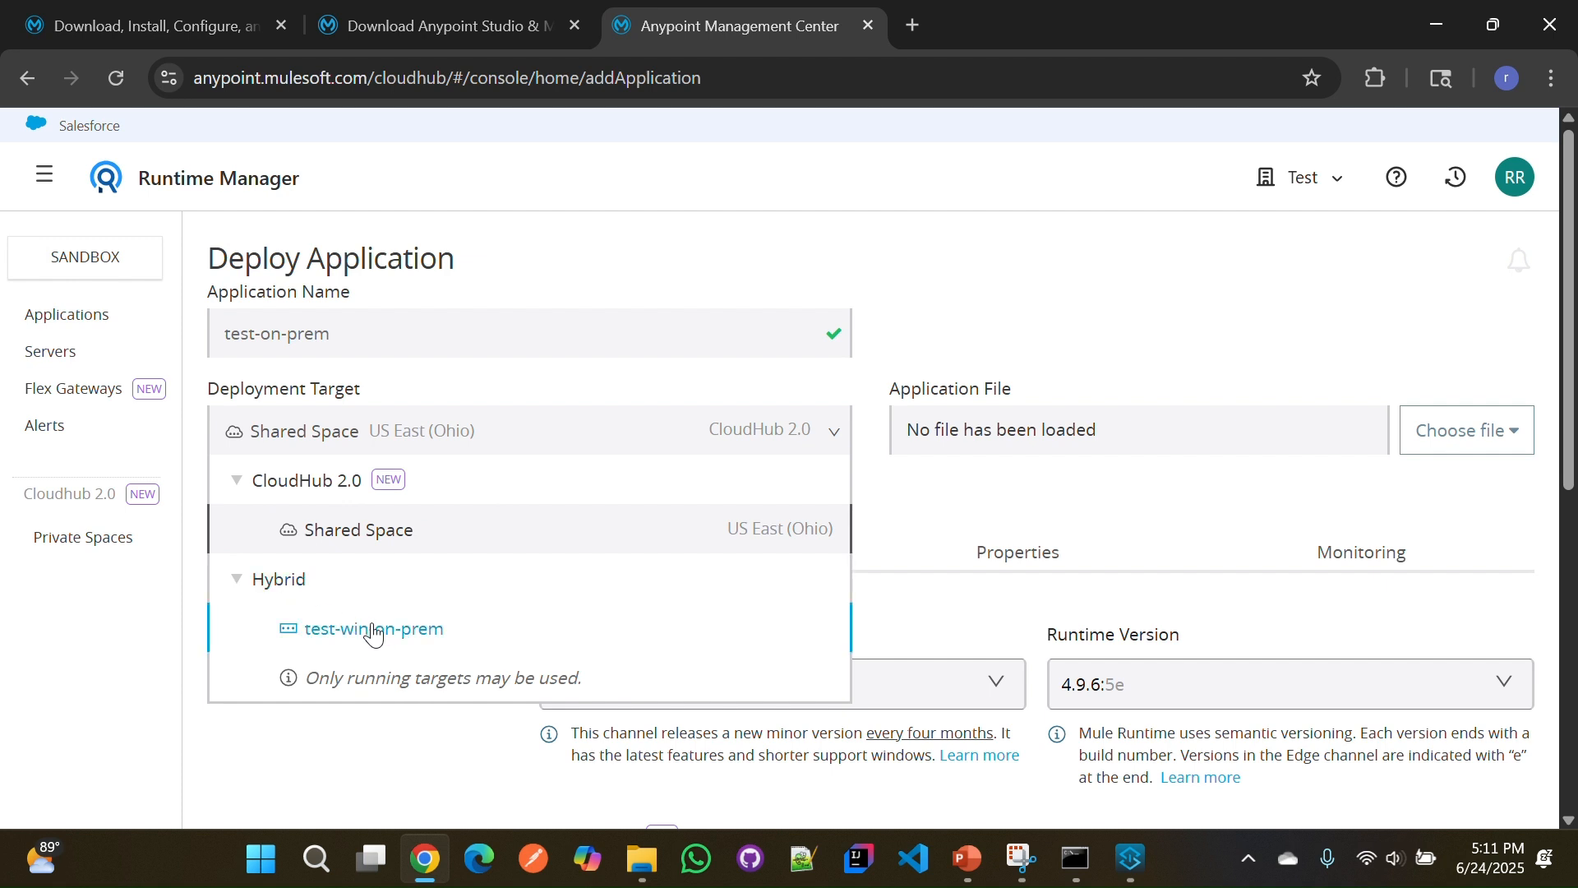
click(443, 628)
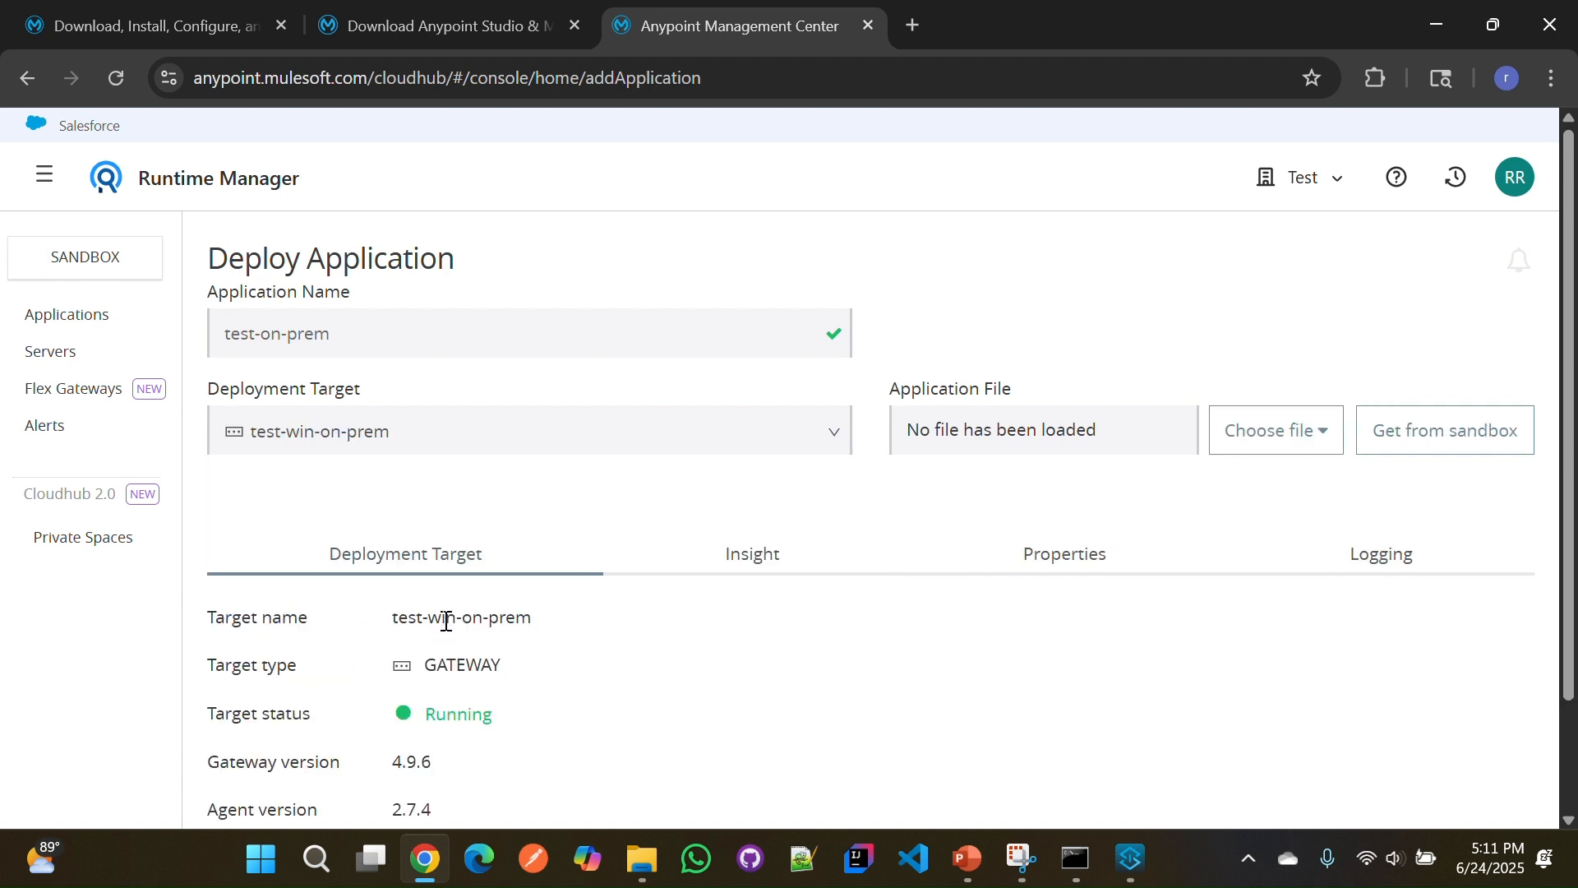
- Upload test-on-prem.jar from the user's home folder as the application file and deploy the application
click(1253, 431)
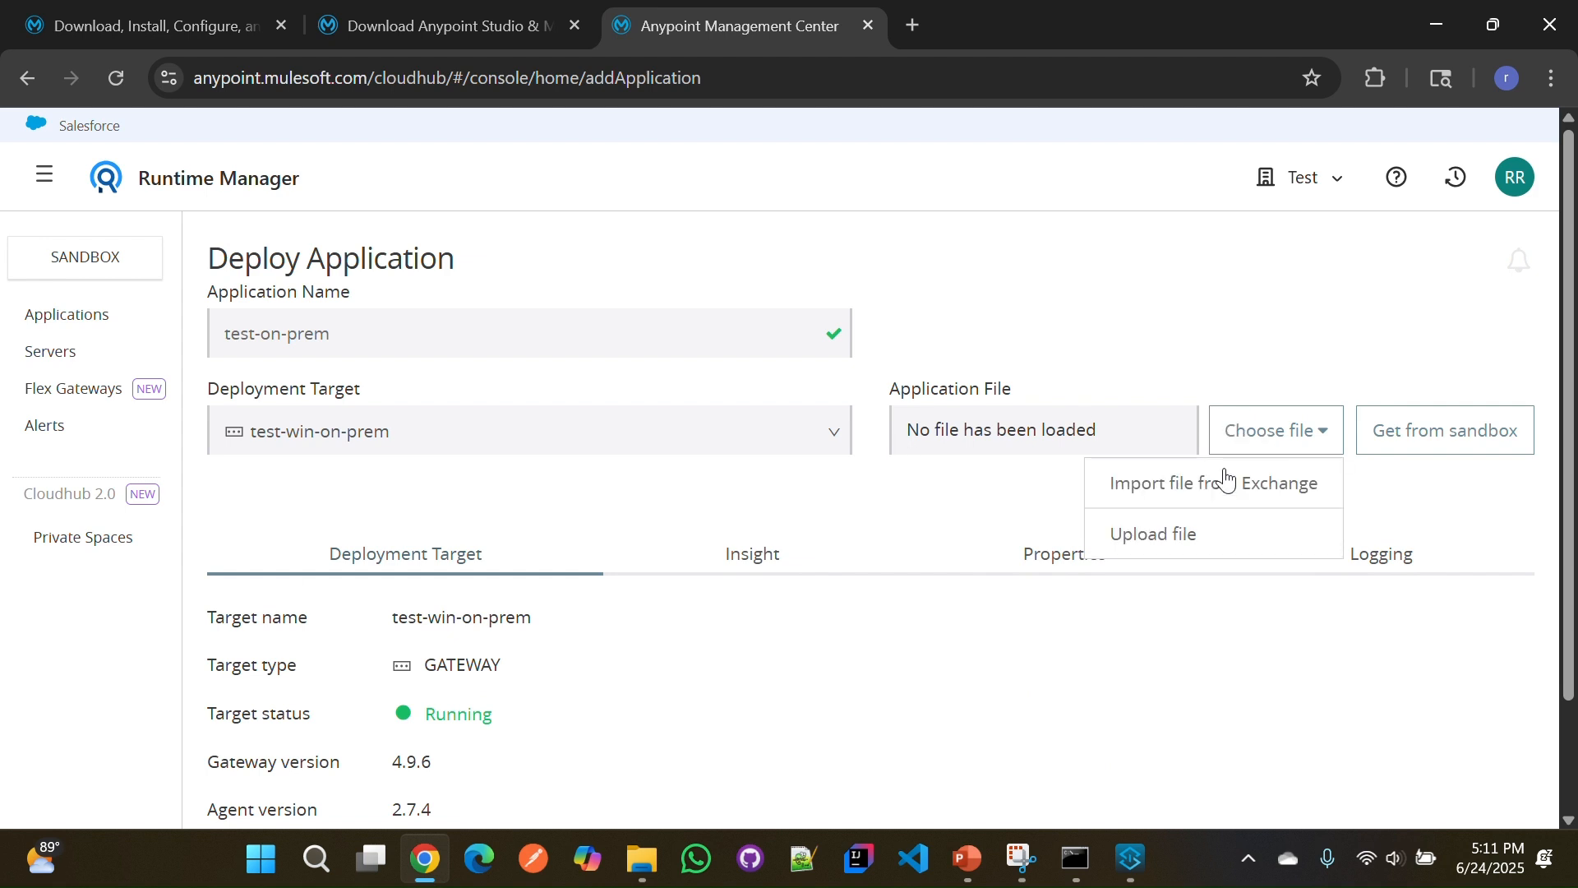
click(1182, 536)
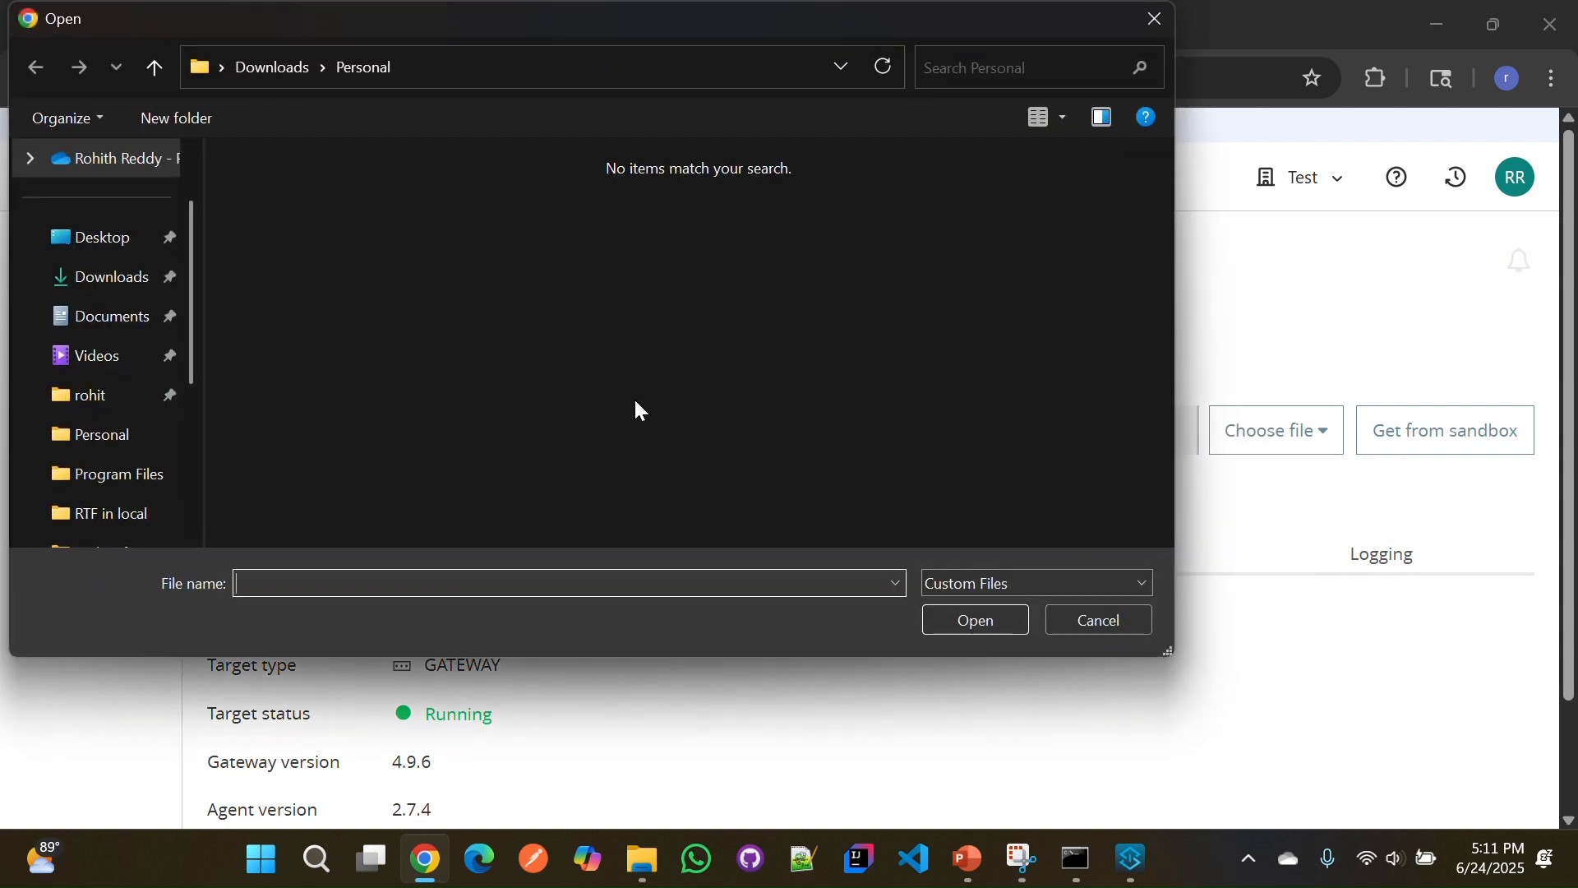
click(97, 397)
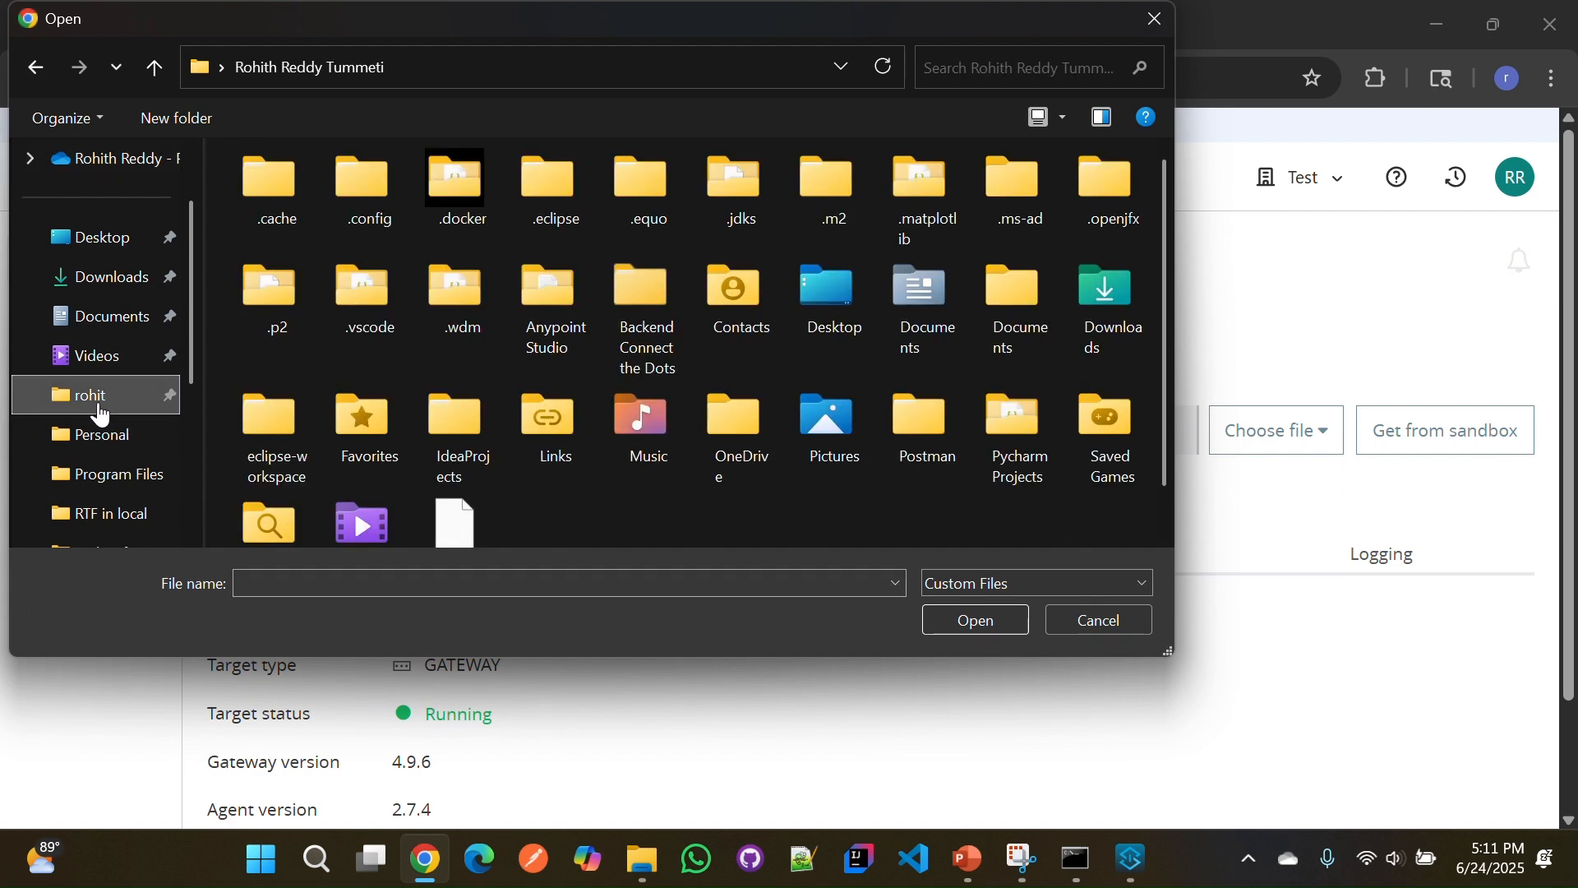
scroll(703, 376, down, 1)
double_click(454, 485)
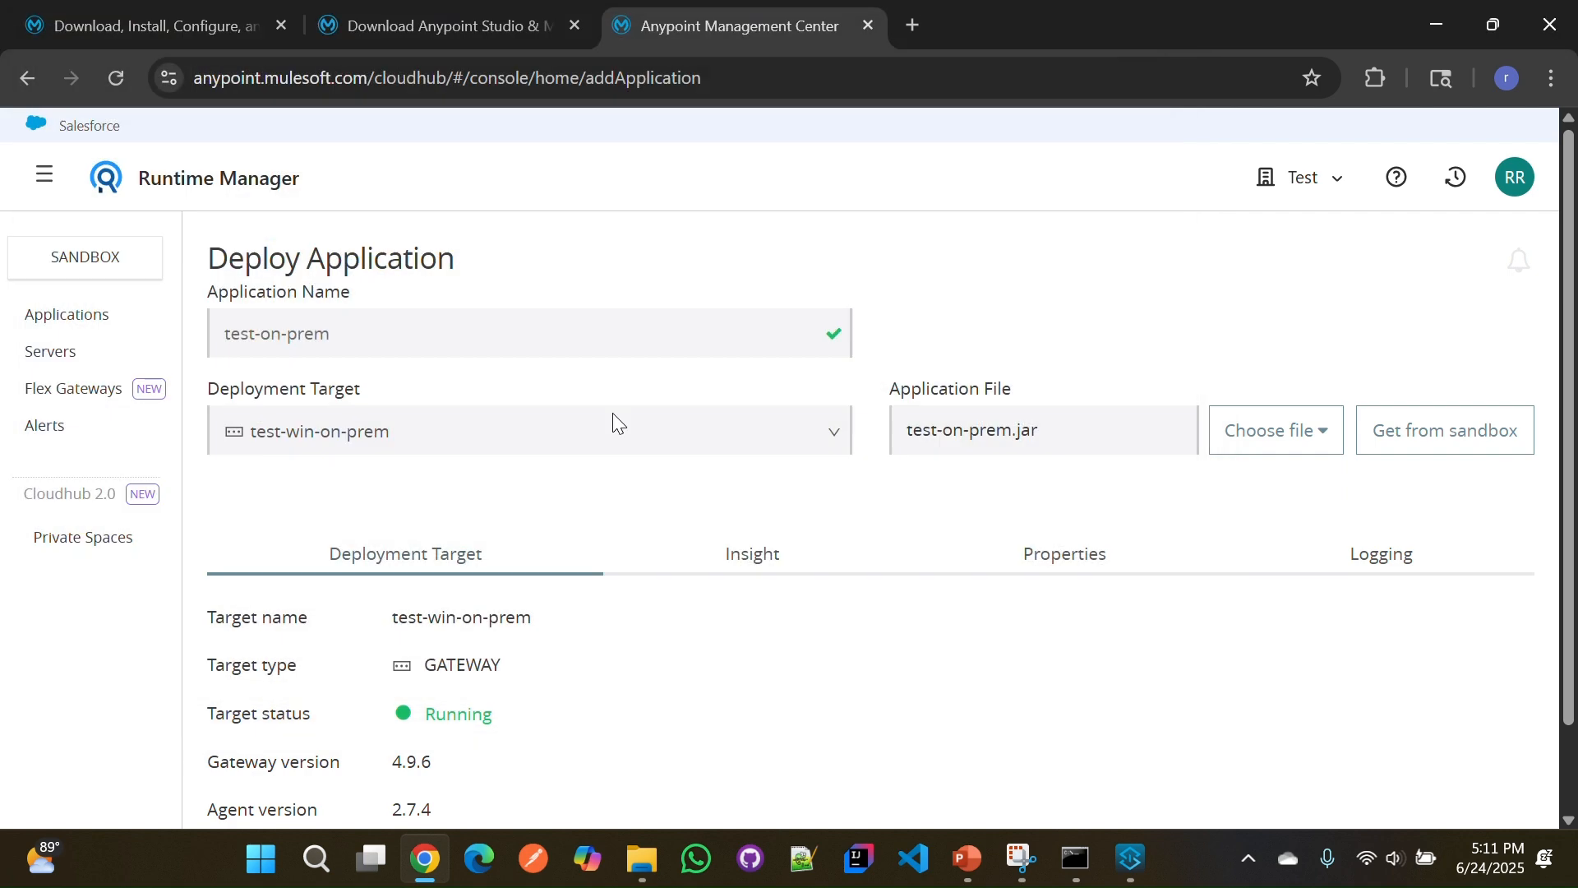
scroll(814, 592, down, 2)
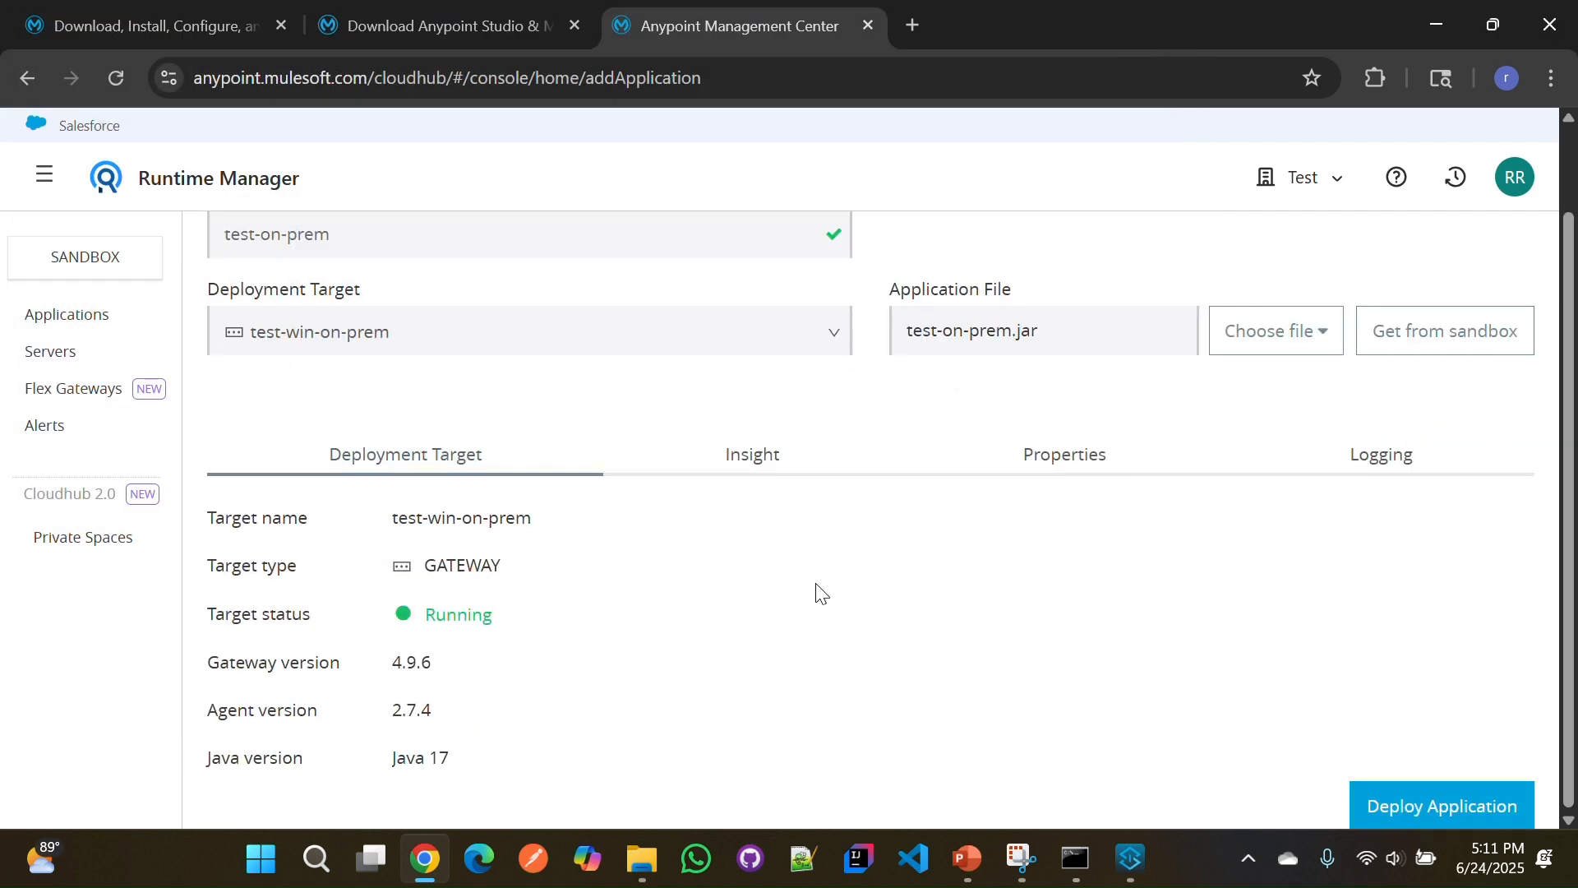
click(1481, 803)
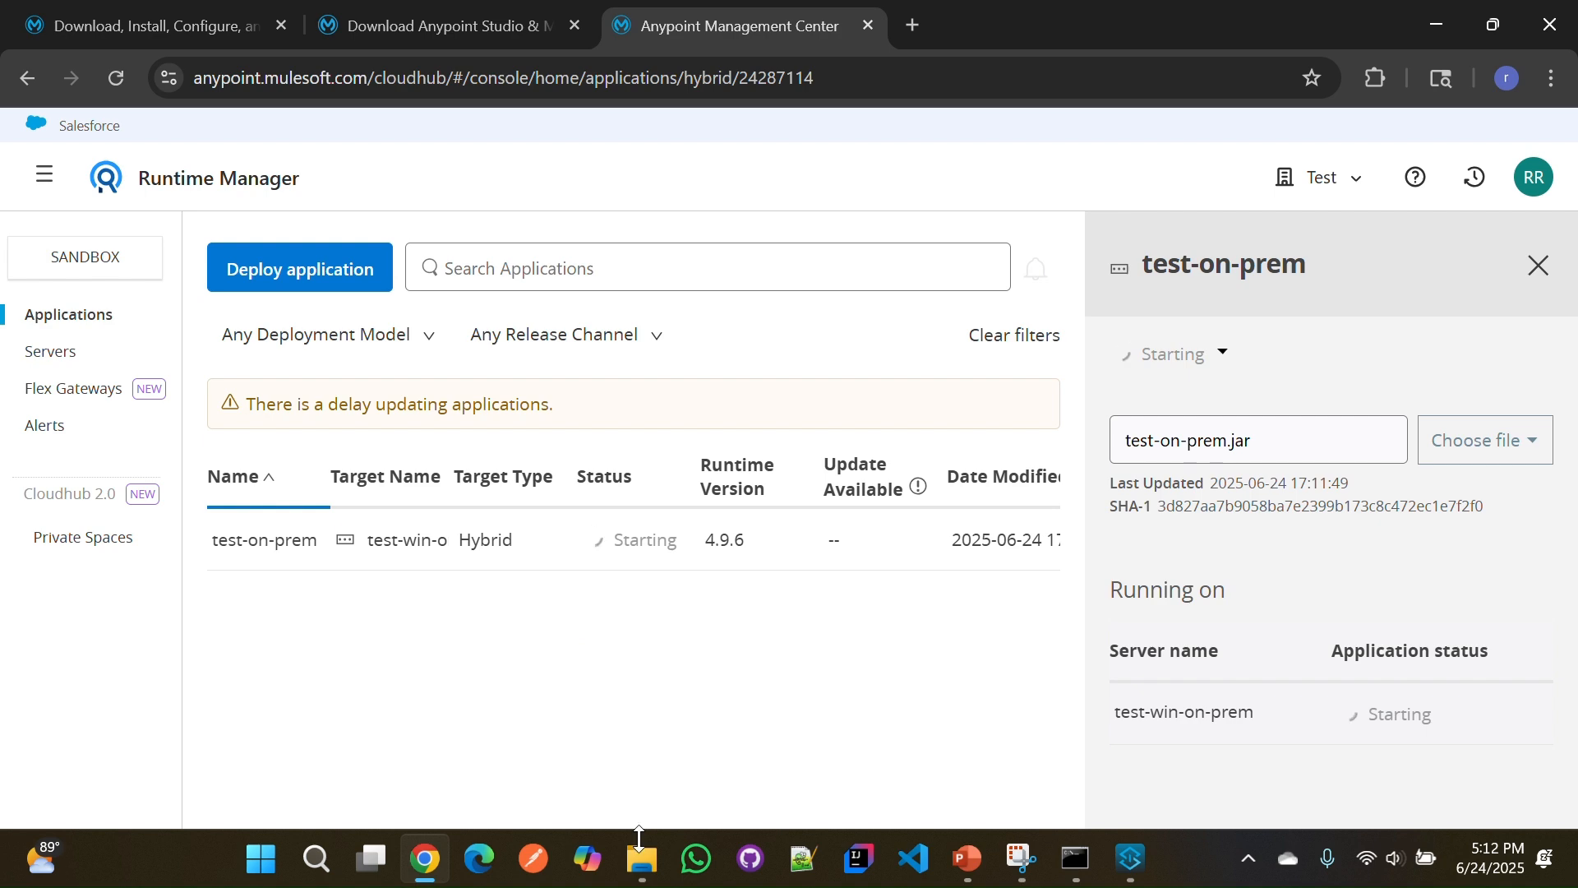
- Check the Mule console output, and open the deployed test-on-prem folder under apps in C:\Program Files\mule-enterprise-standalone-4.9.6 in File Explorer
click(1075, 859)
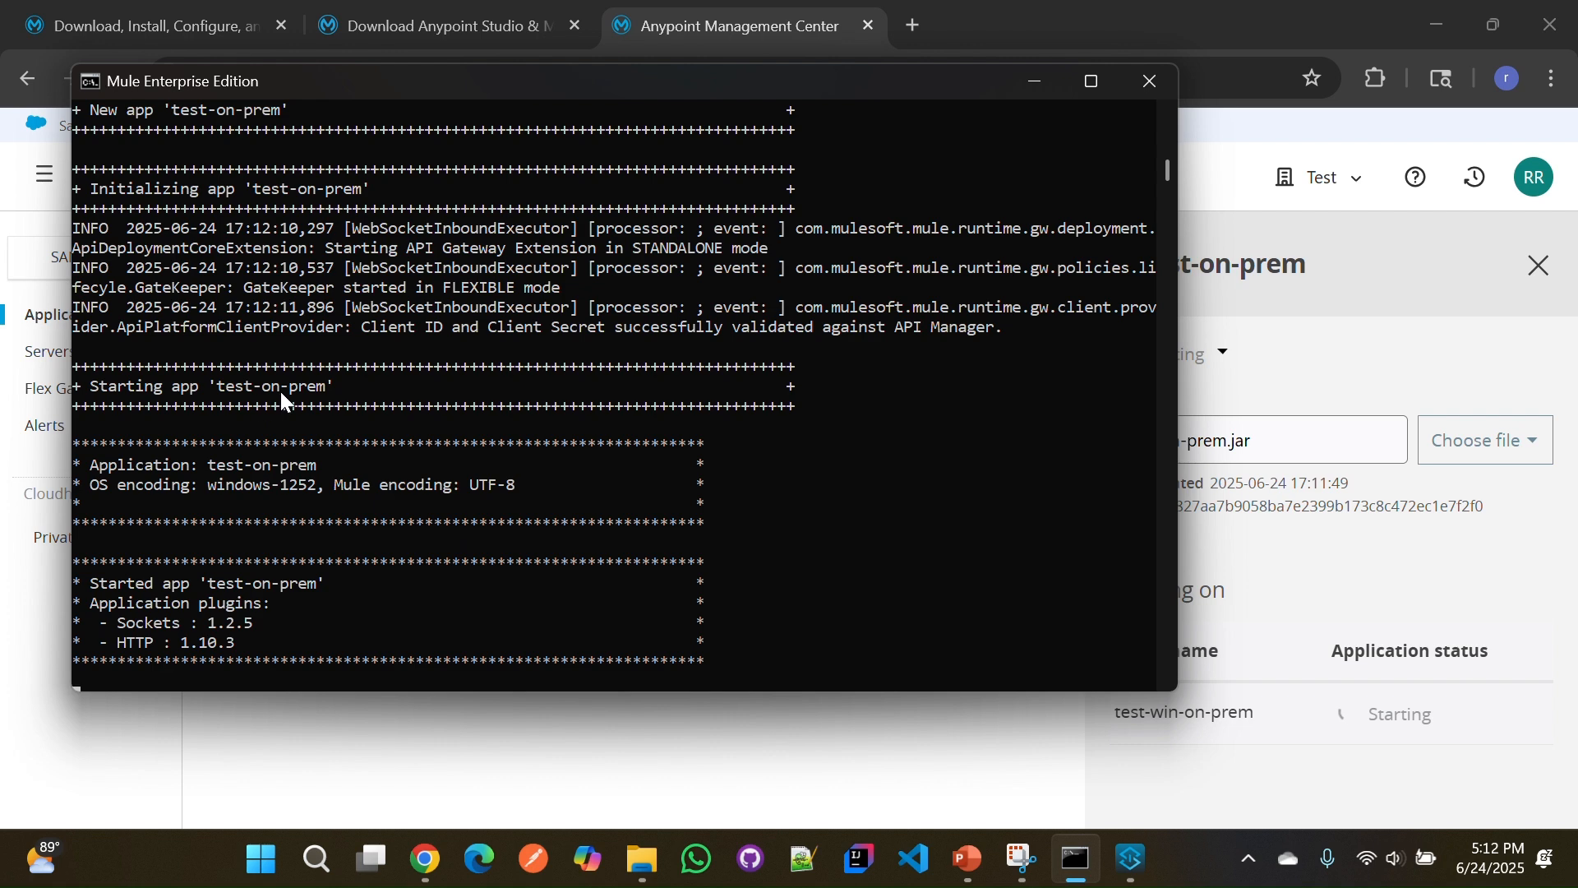
click(644, 859)
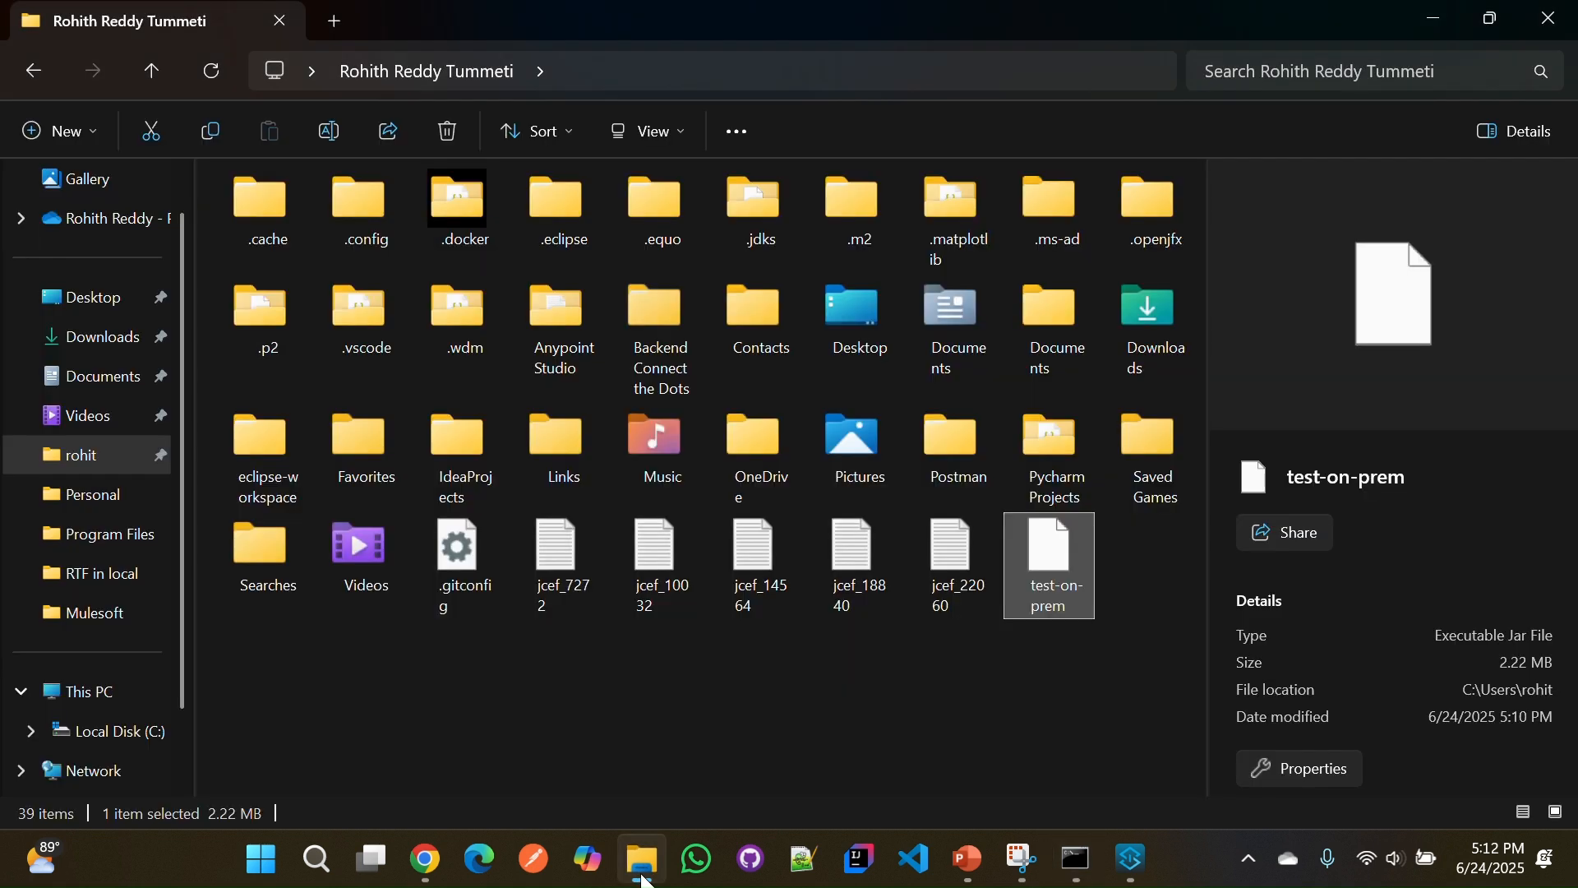
click(105, 530)
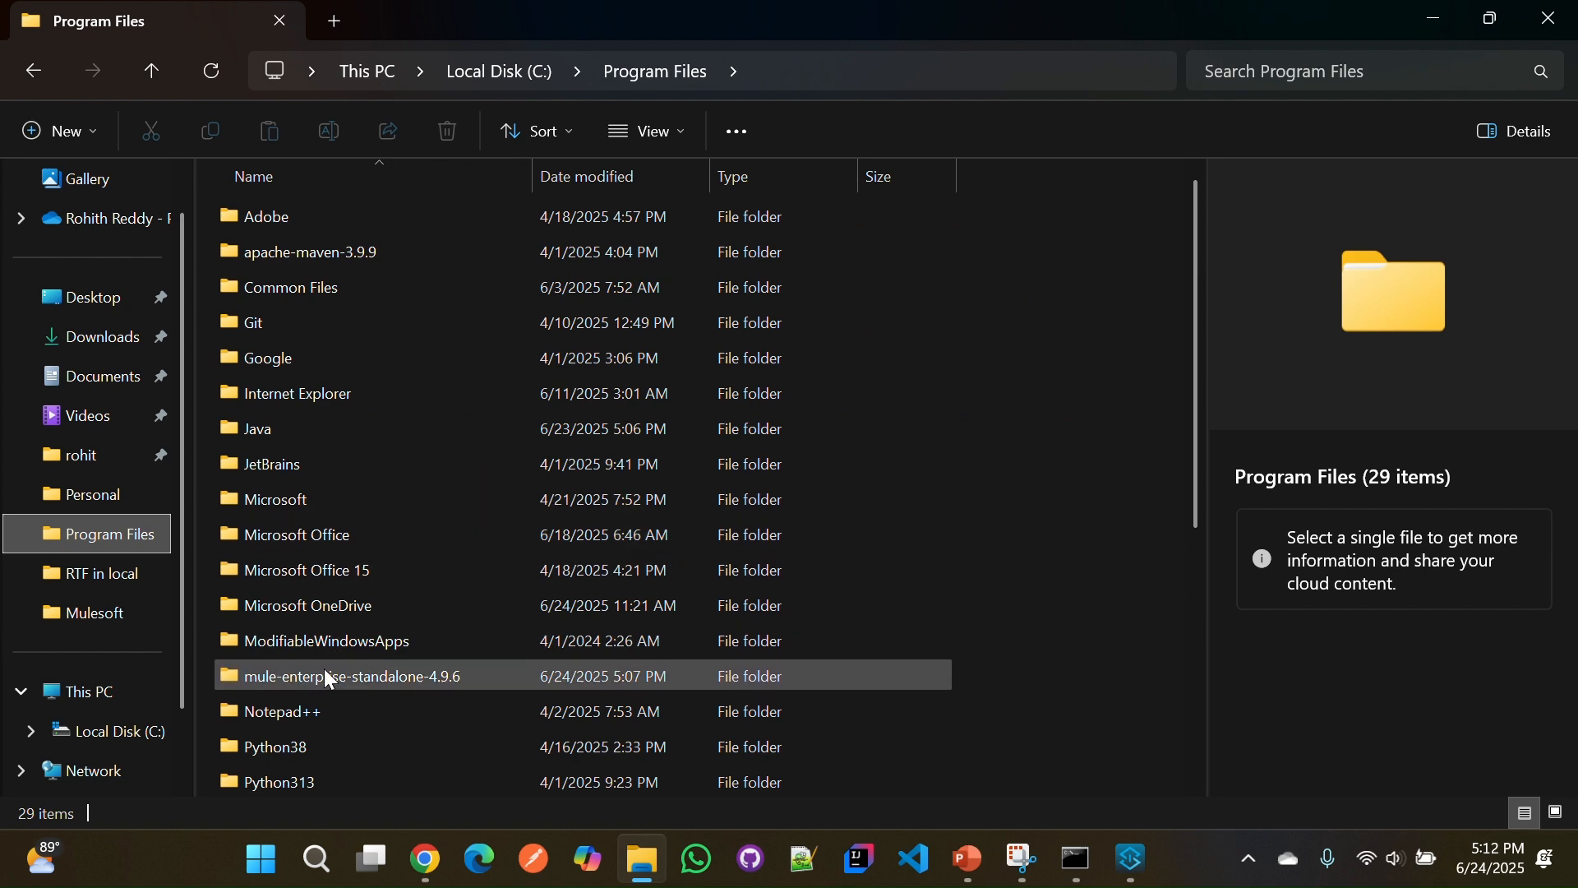
double_click(336, 668)
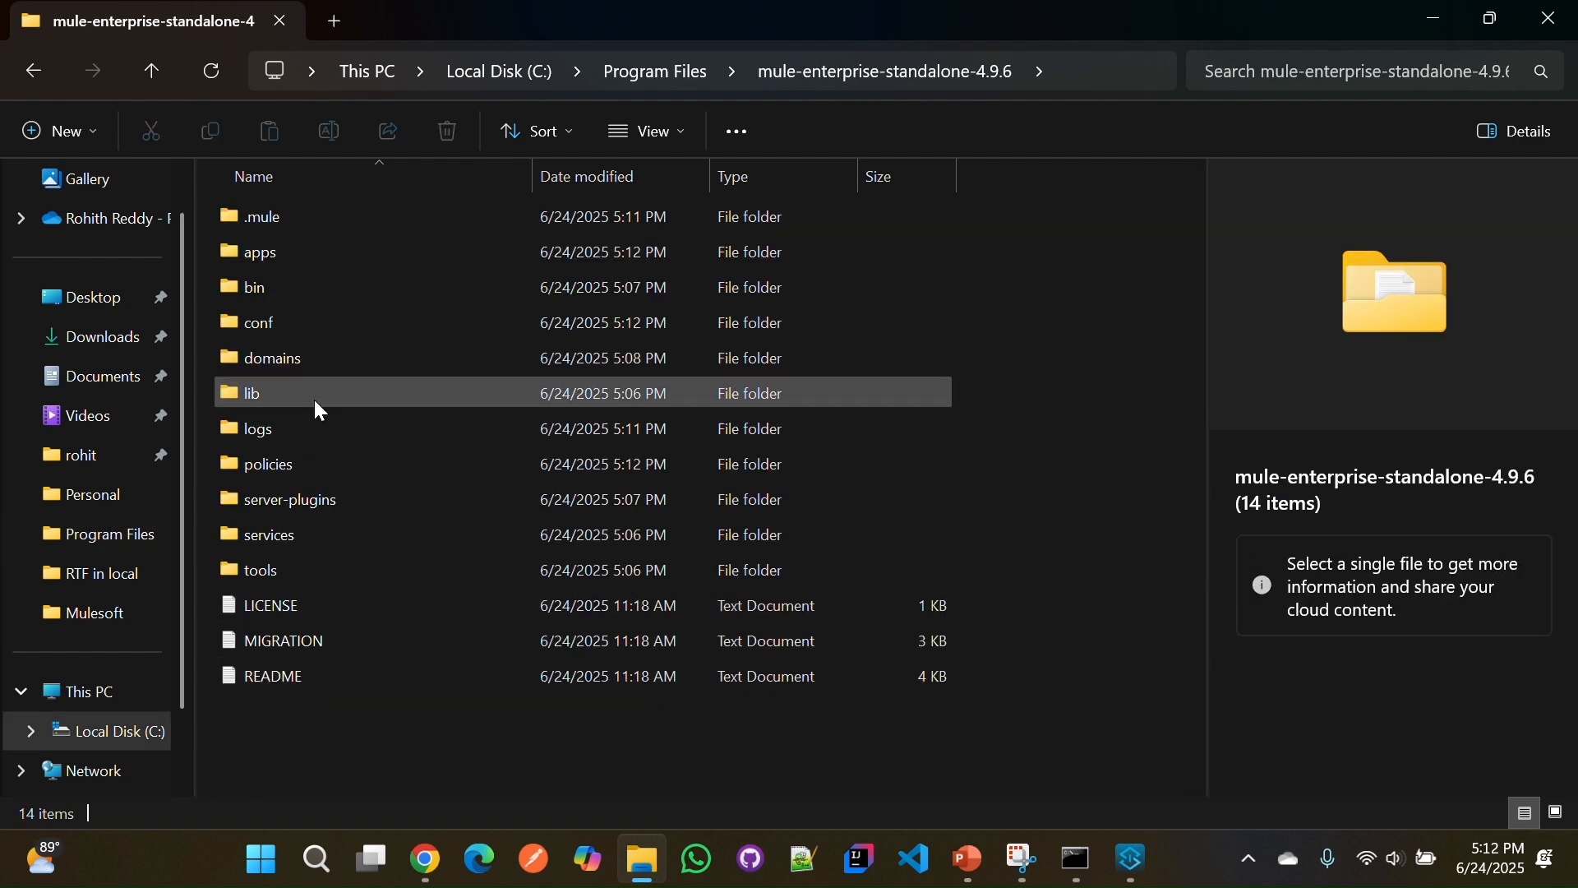
double_click(274, 259)
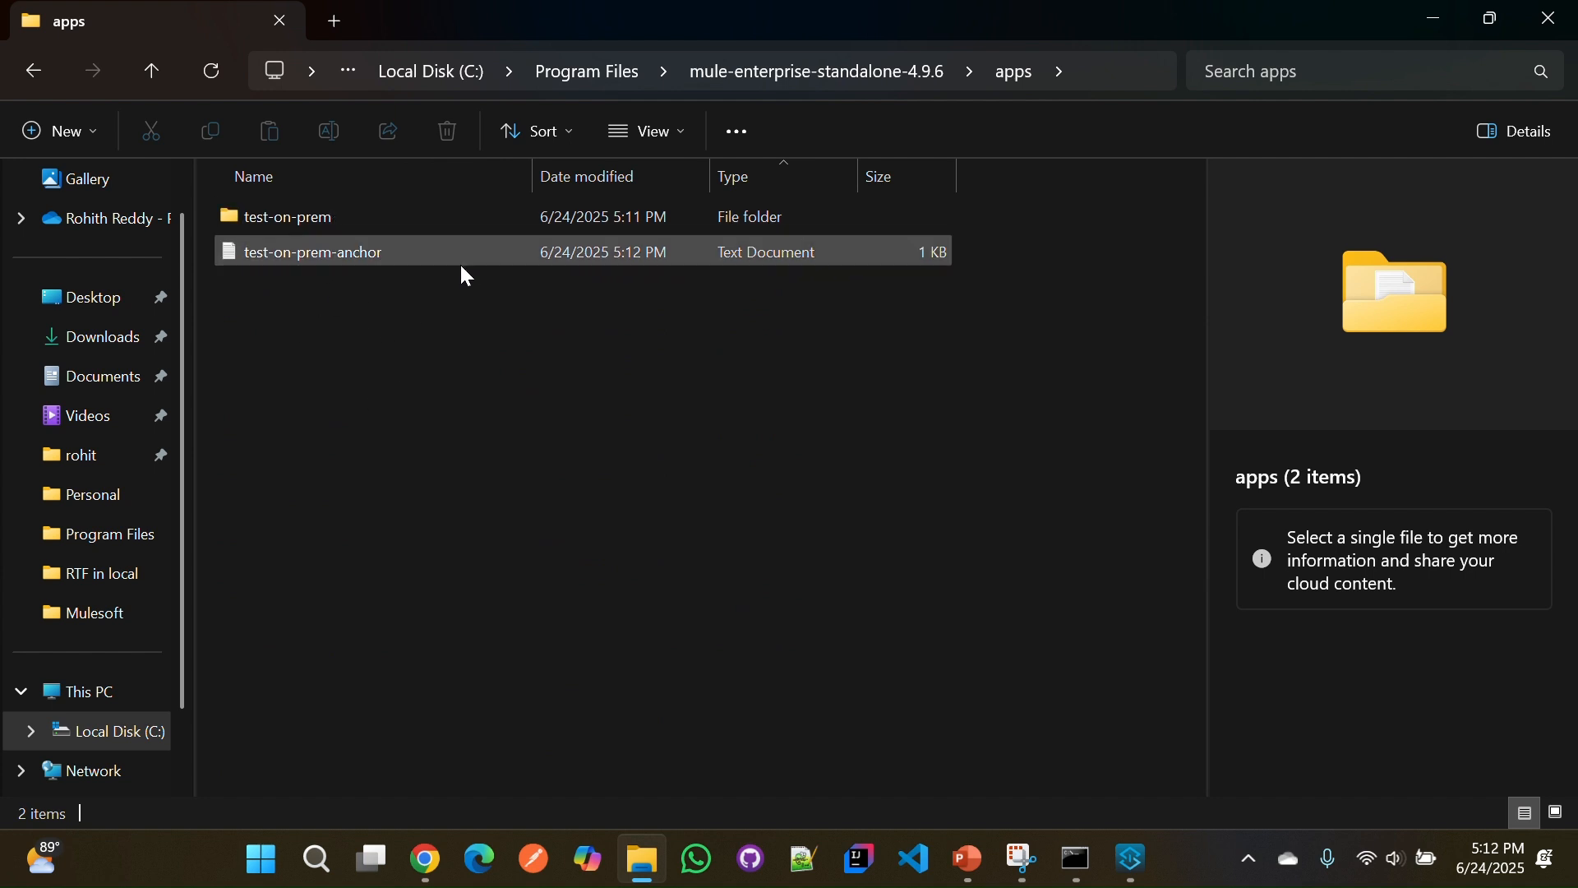
double_click(307, 218)
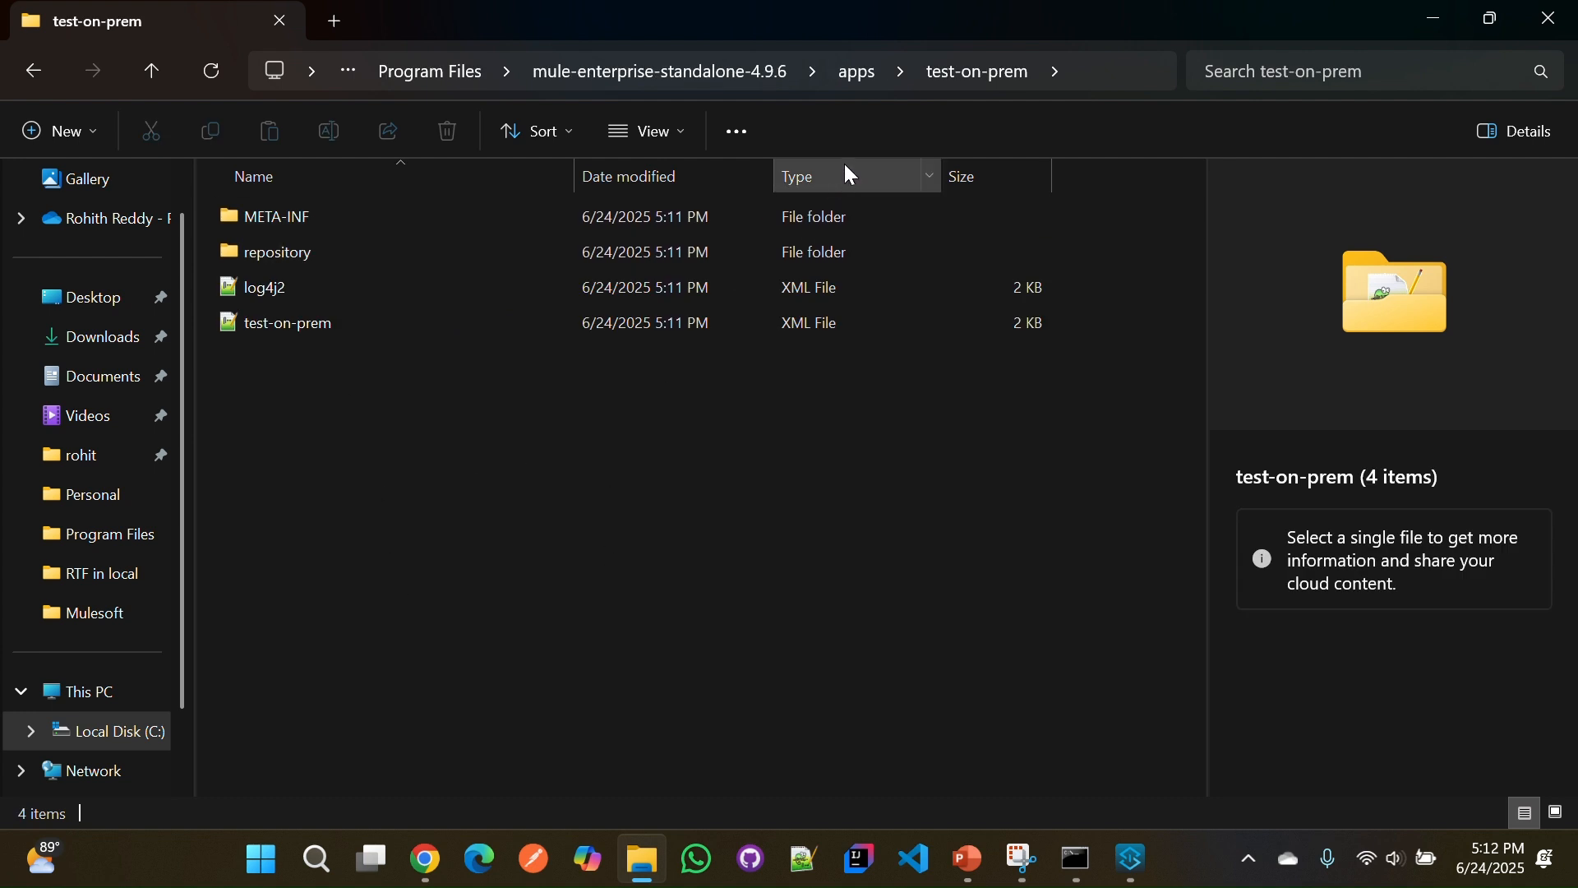
- Go back up to the mule-enterprise-standalone-4.9.6 folder and look through its apps folder again
click(858, 76)
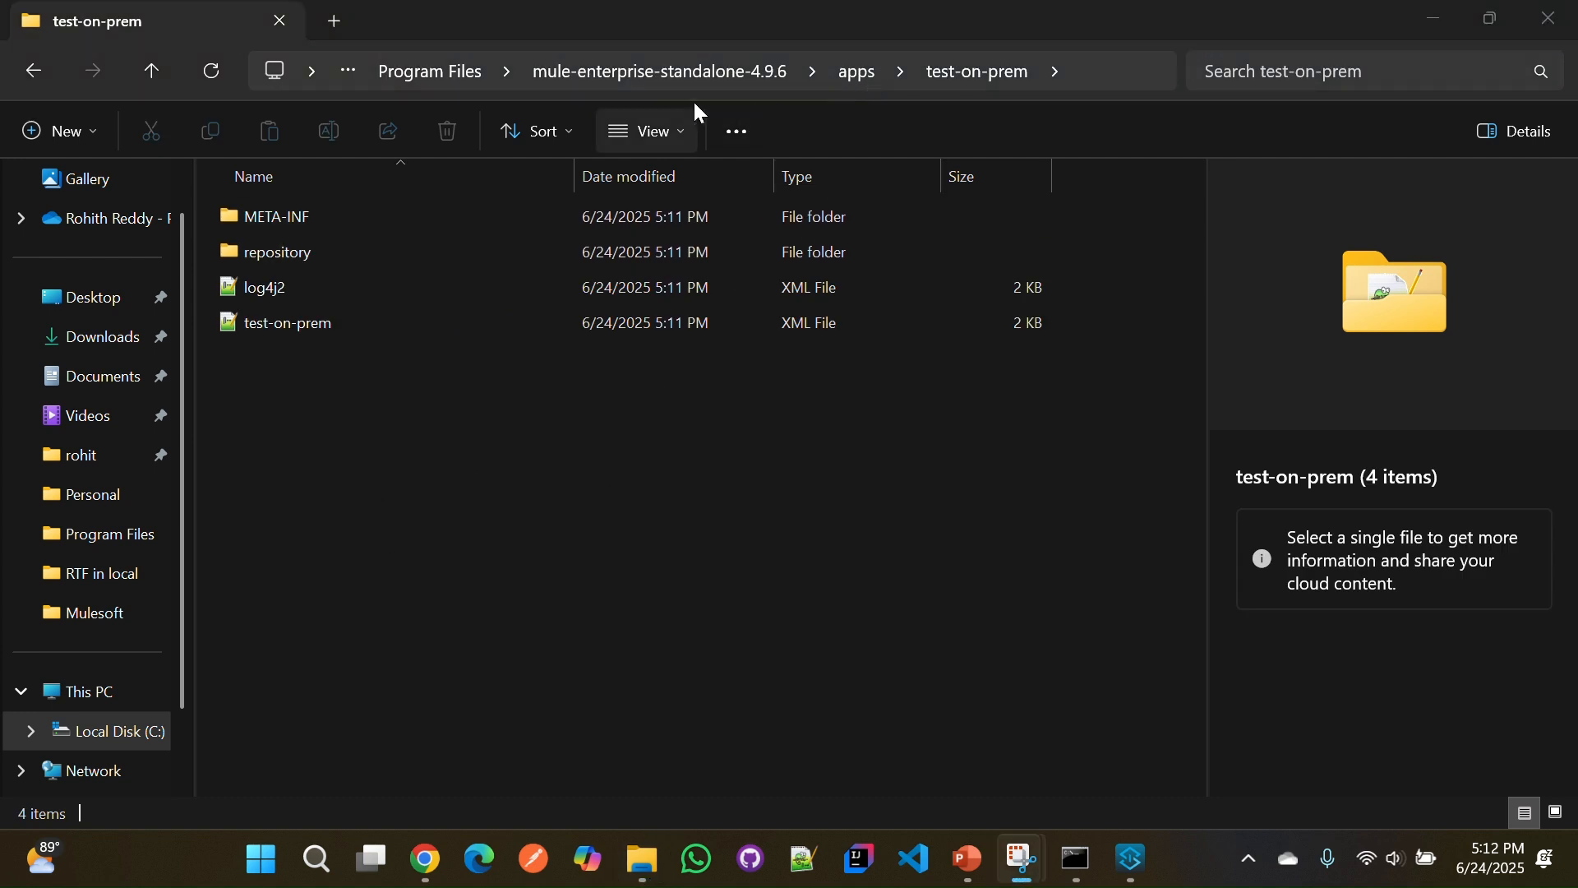
click(618, 89)
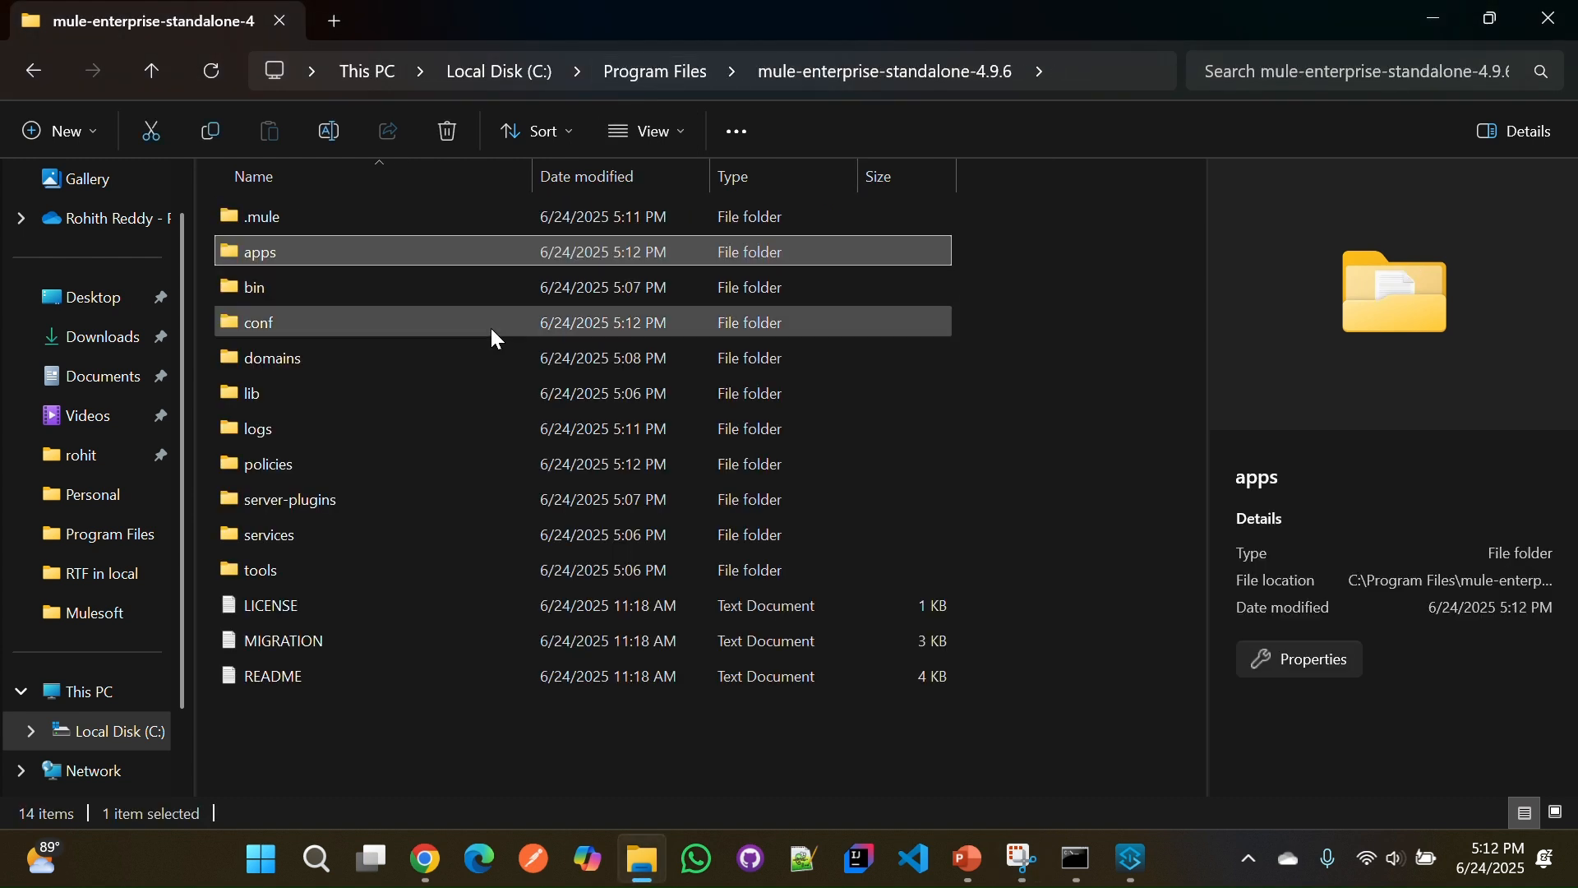
double_click(353, 248)
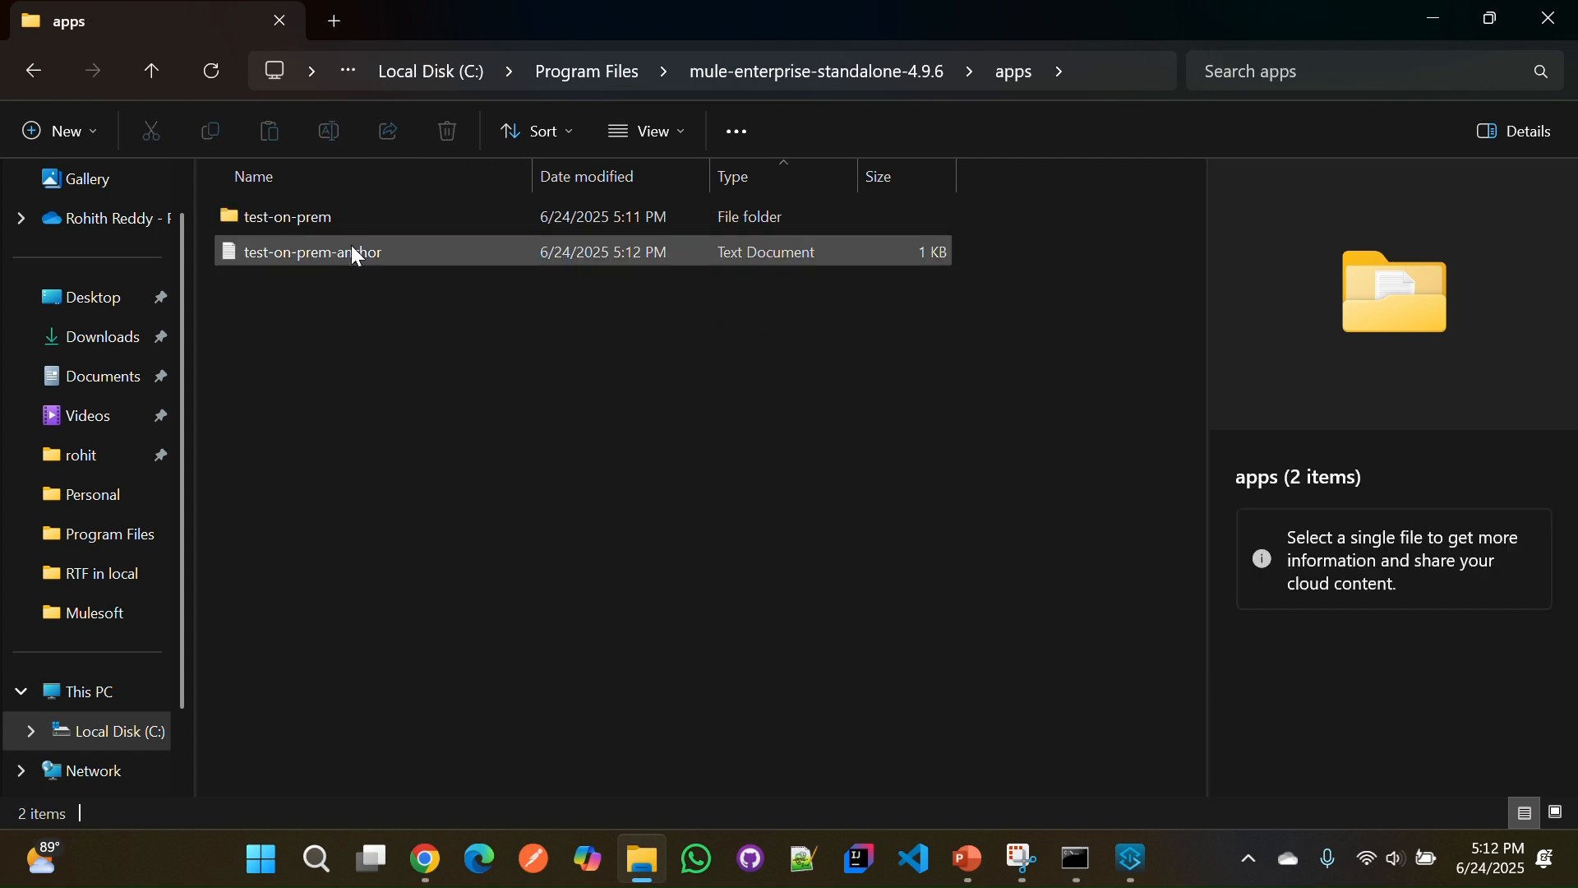
click(766, 80)
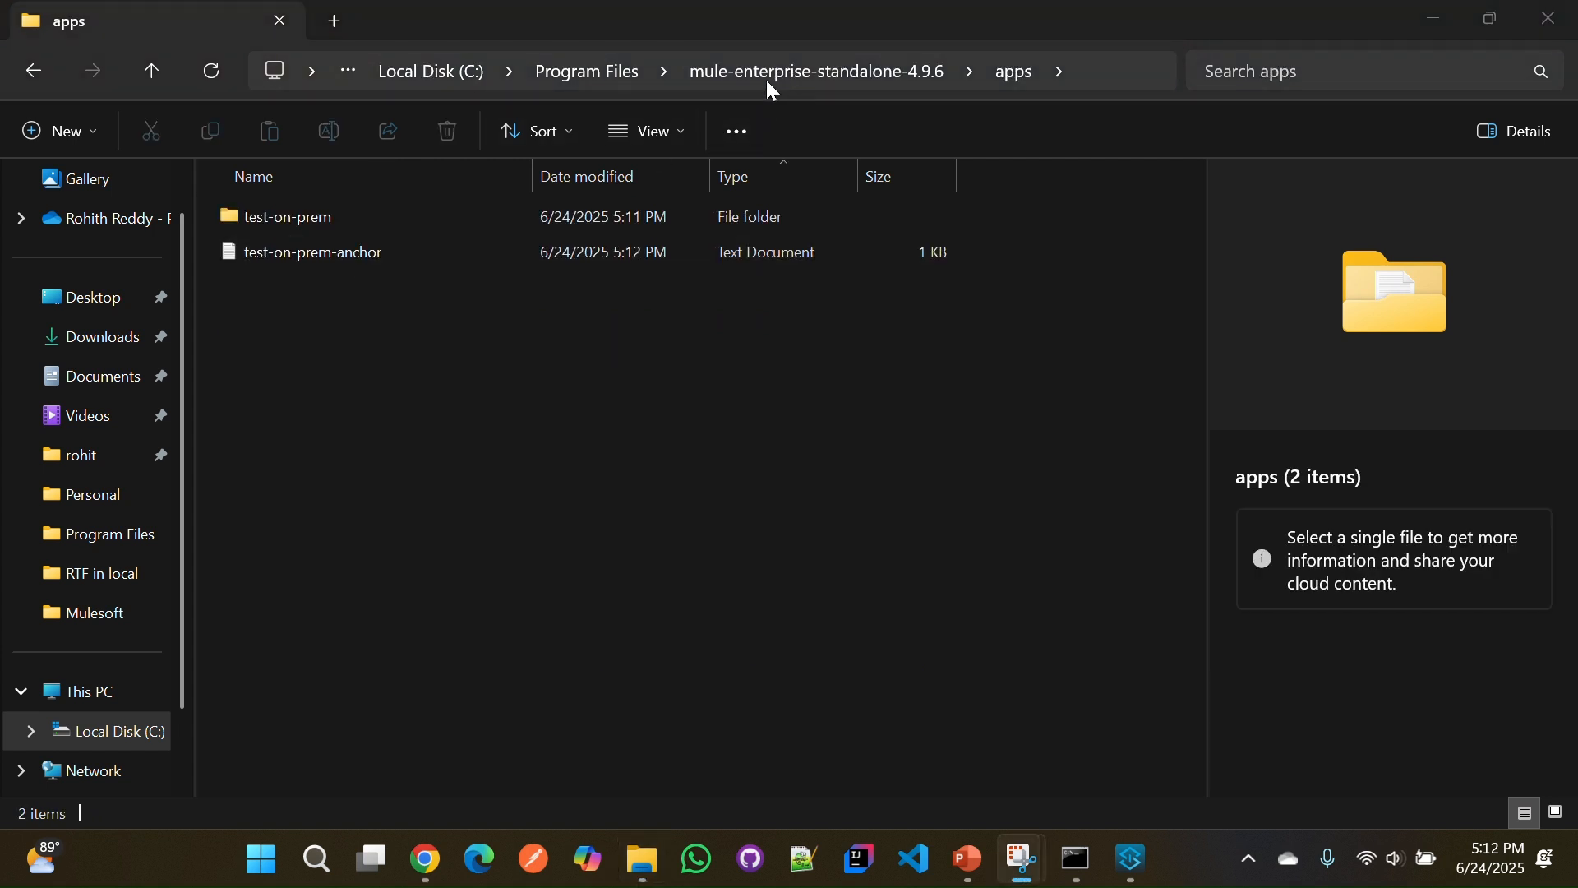
click(972, 70)
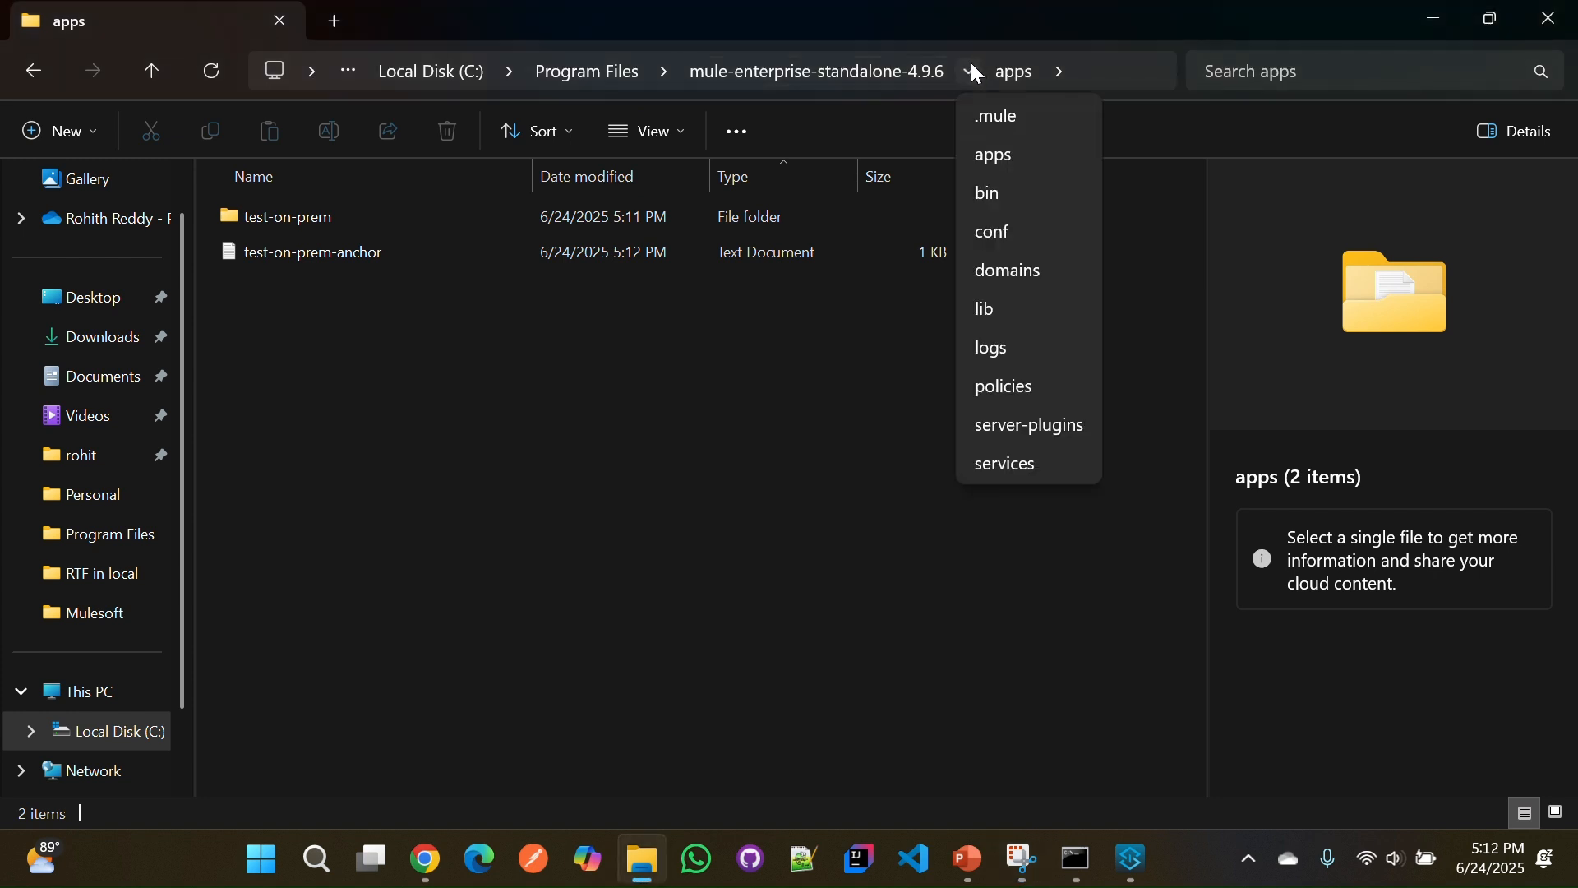
click(927, 71)
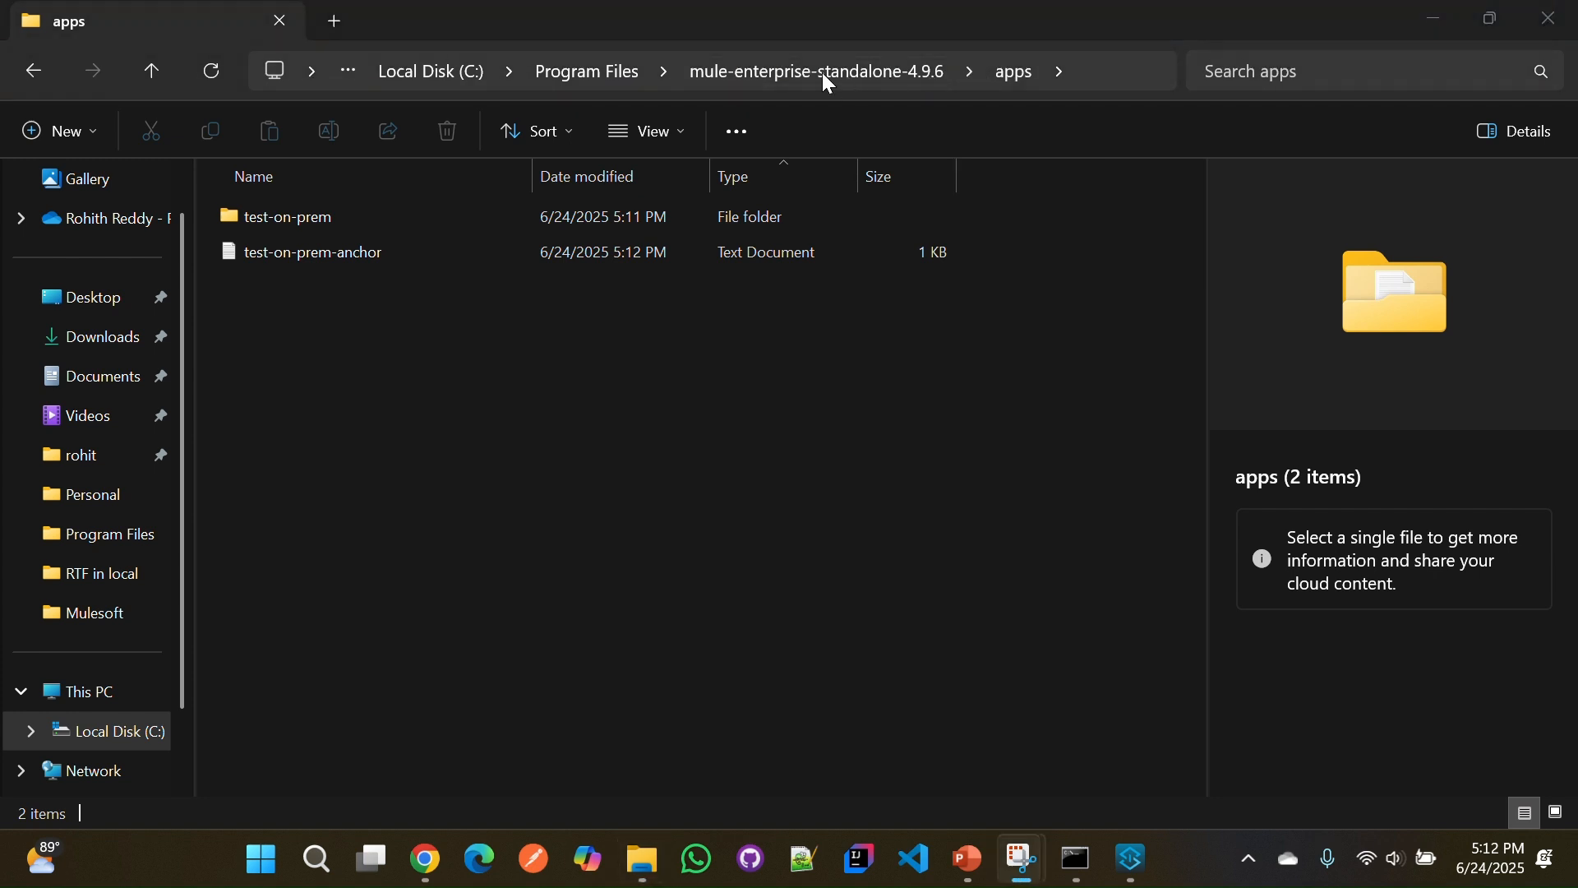
- Open the wrapper configuration file from the conf folder of mule-enterprise-standalone-4.9.6 in Notepad++
click(567, 70)
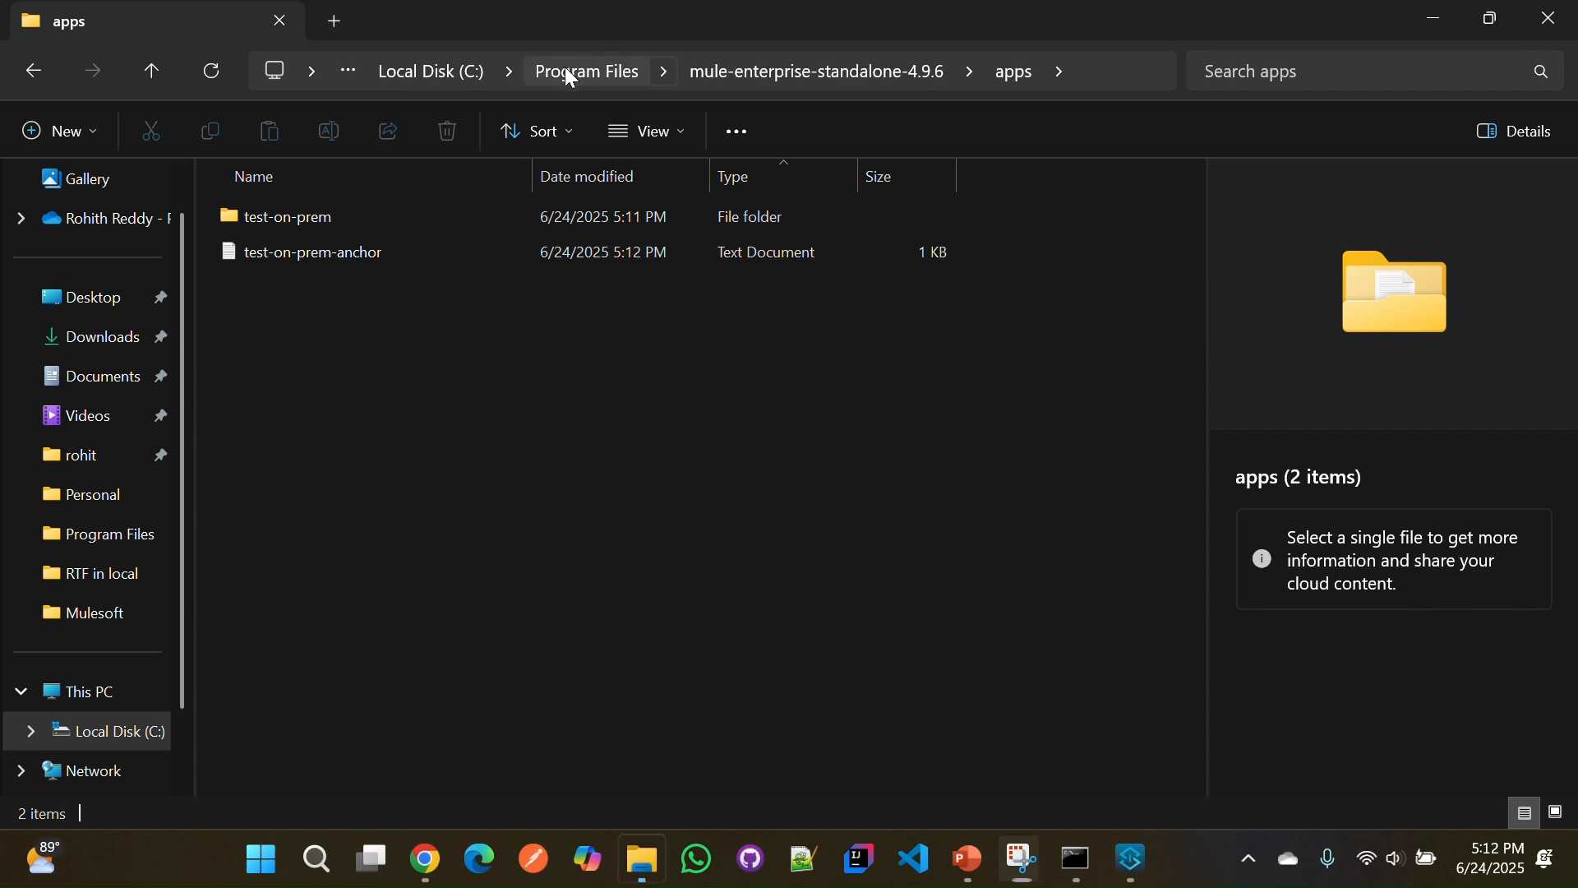
double_click(348, 669)
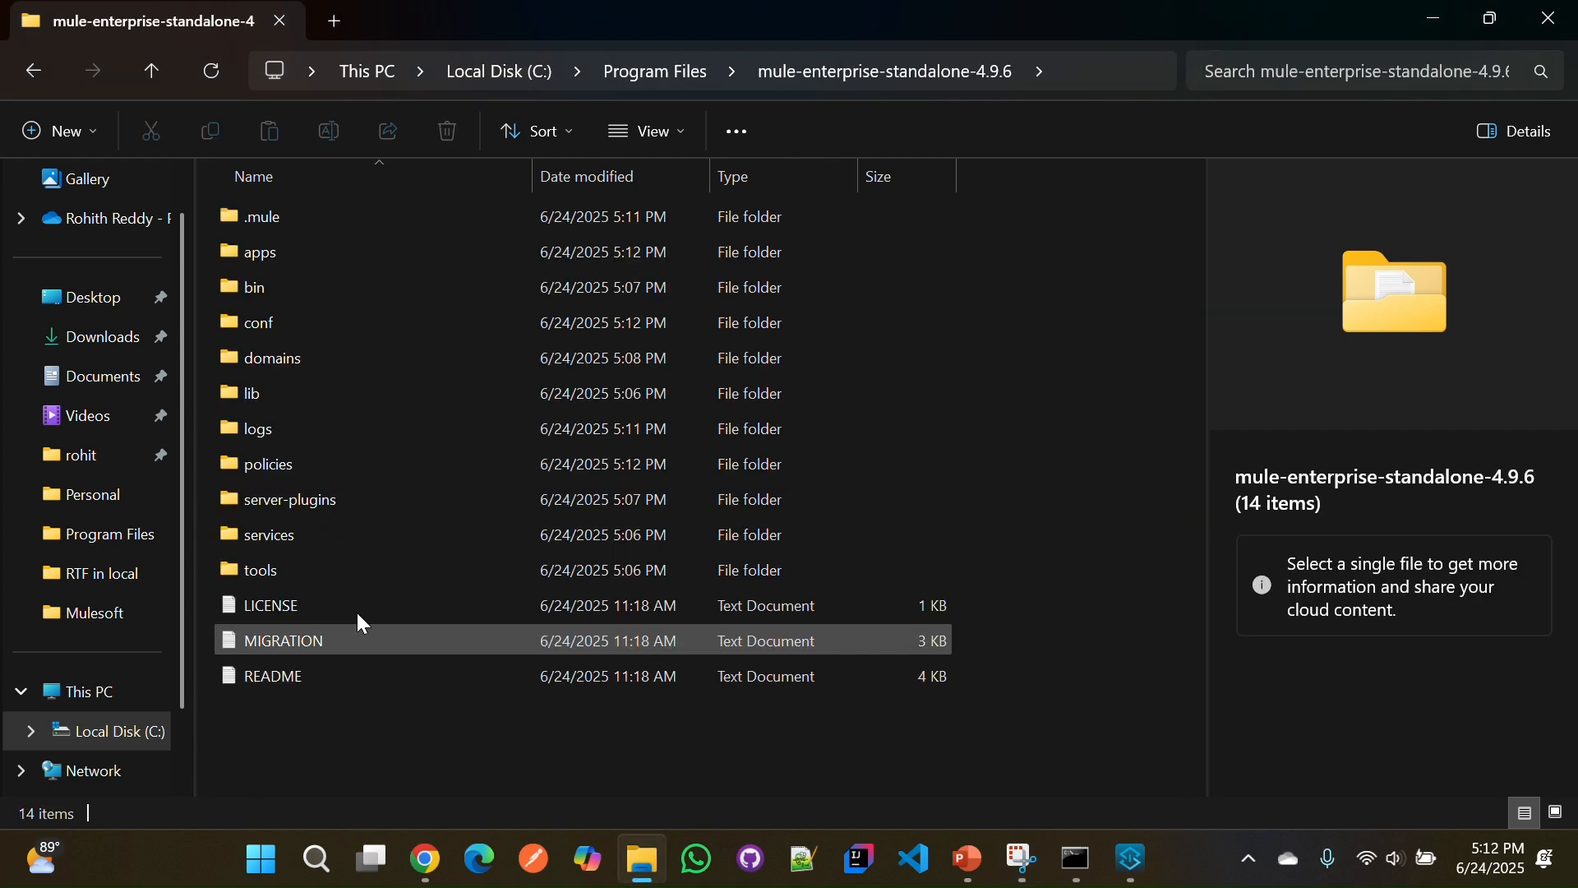
double_click(333, 321)
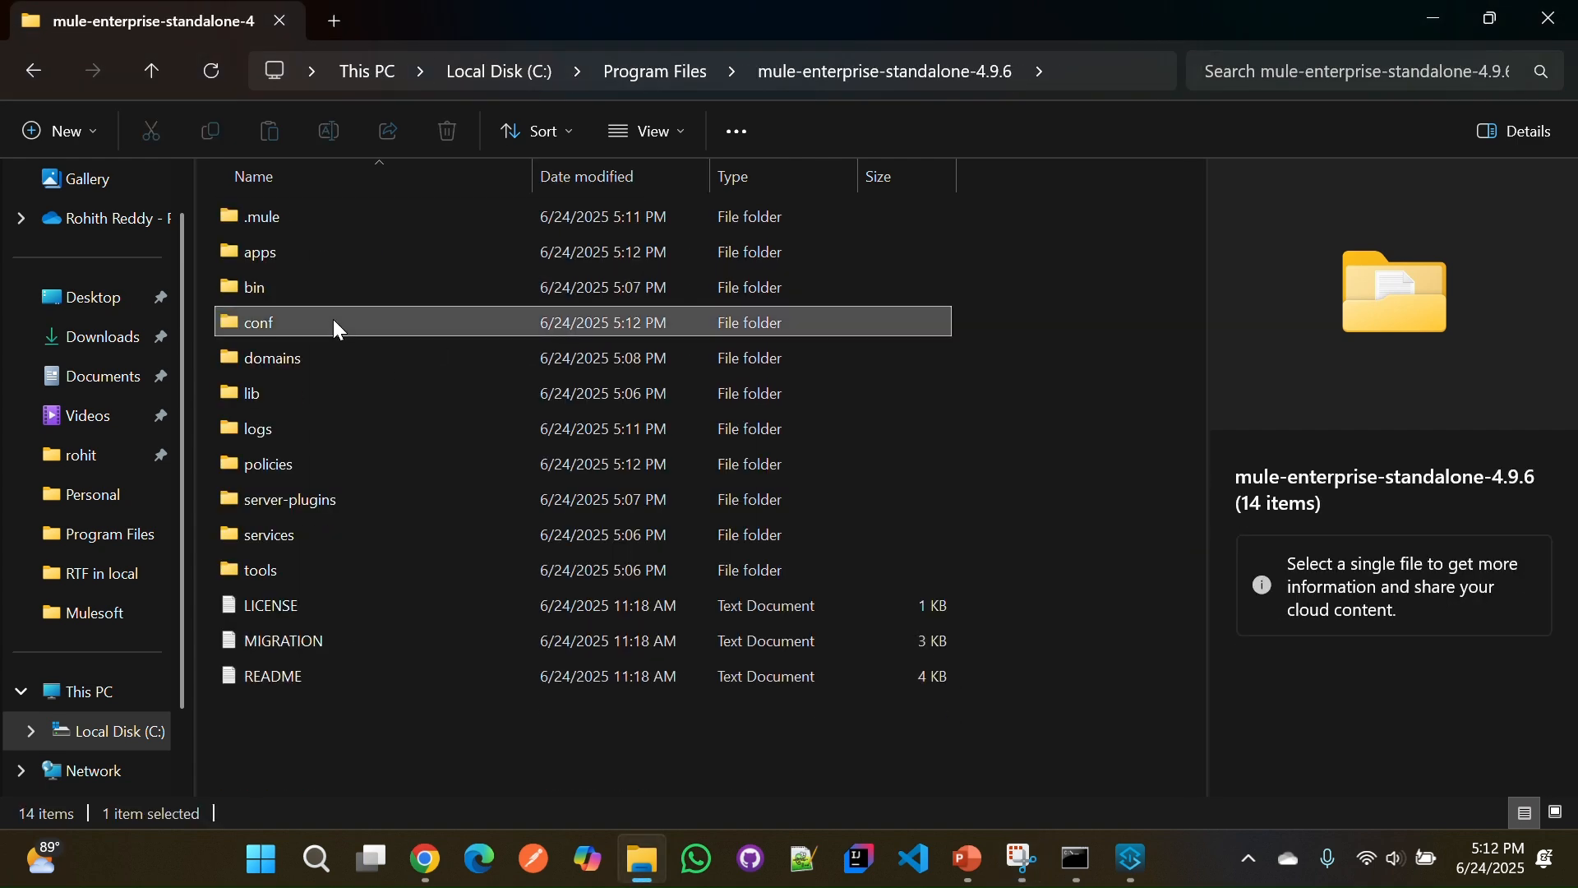
scroll(483, 550, down, 1)
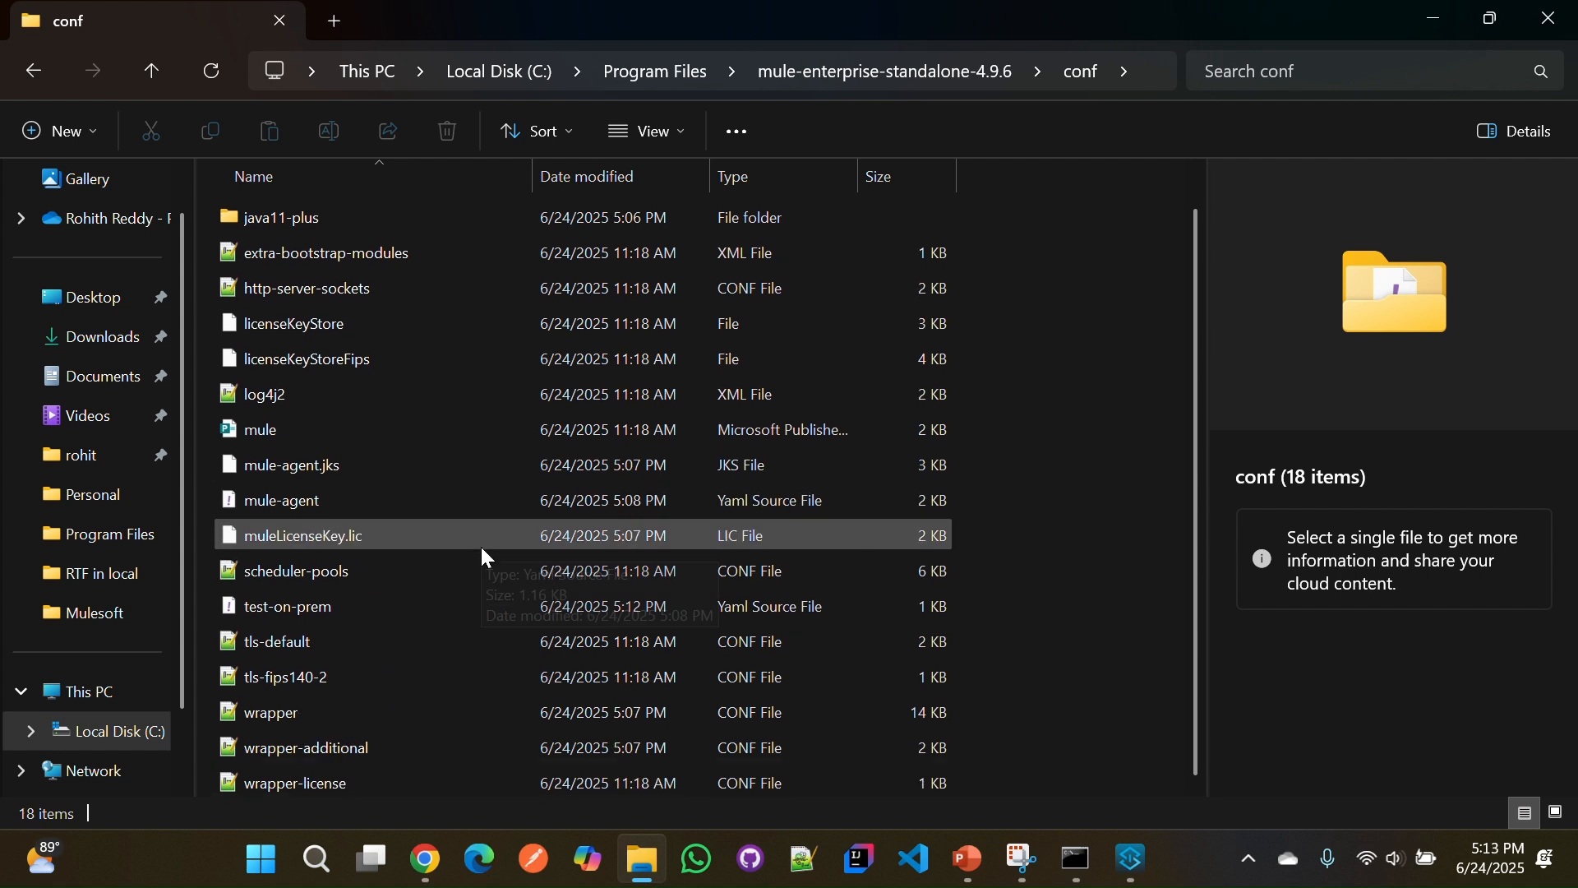
right_click(309, 721)
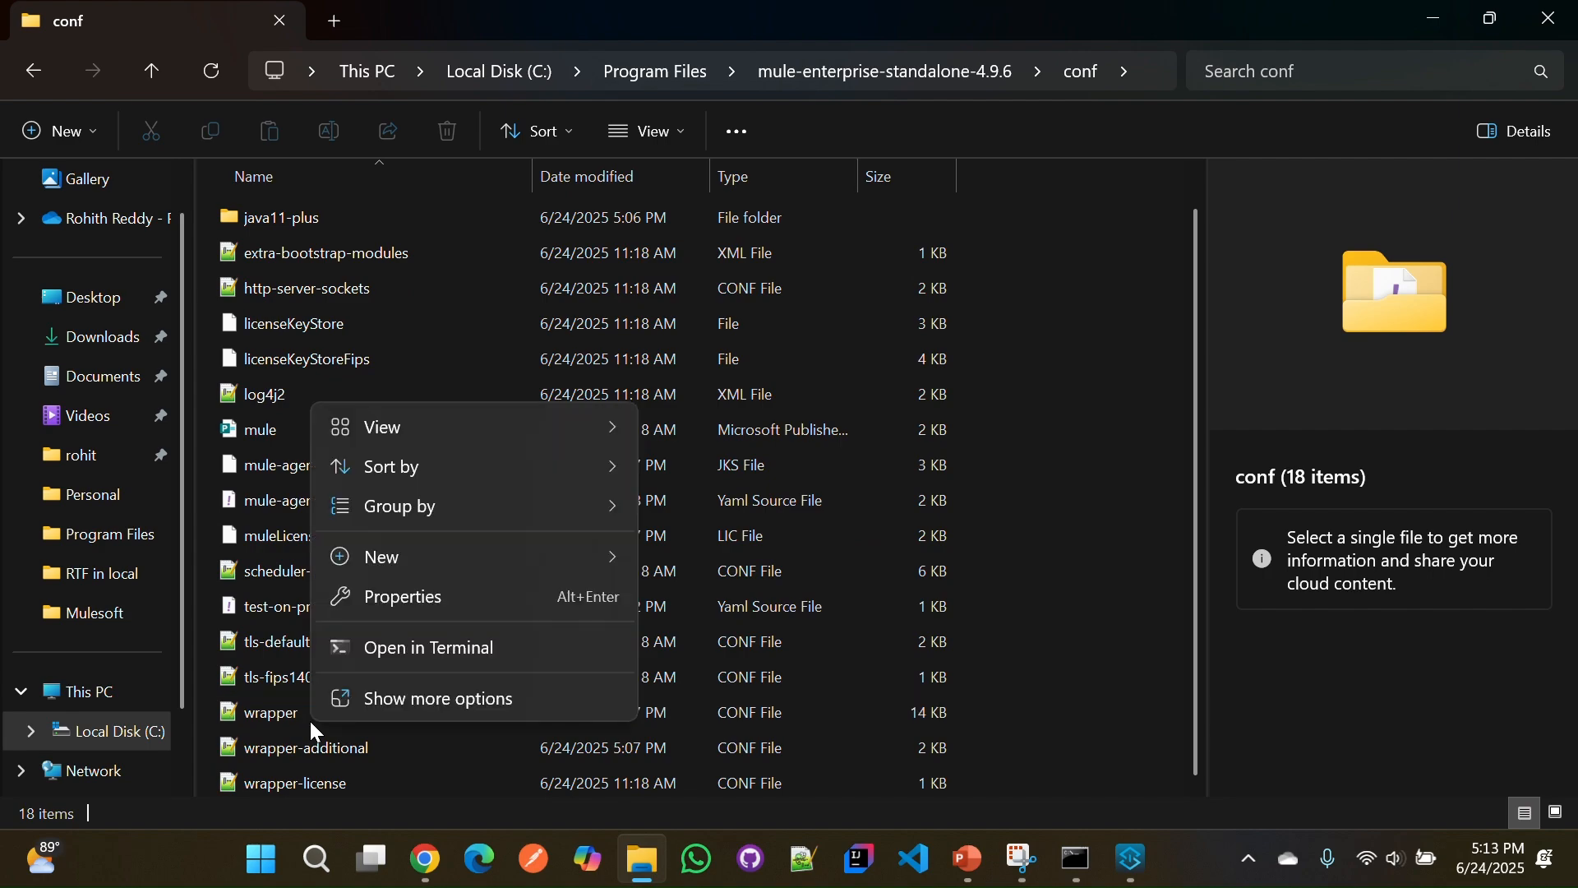
double_click(260, 709)
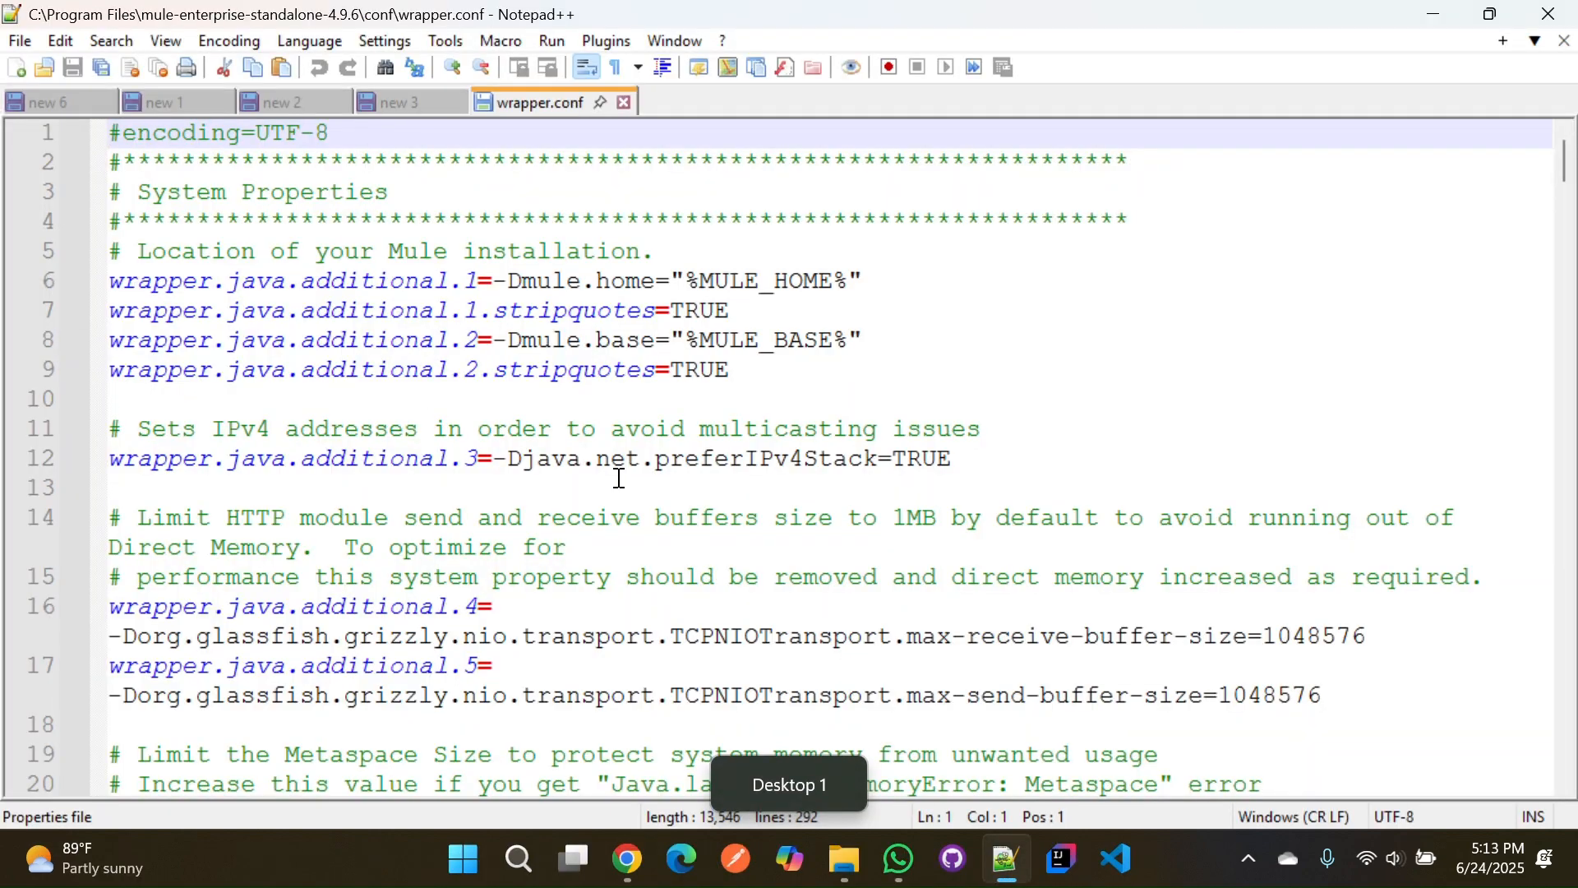
- Examine the Anypoint platform properties at the end of wrapper.conf, and return to the desktop with the File Explorer window
scroll(620, 472, down, 20)
scroll(620, 478, up, 6)
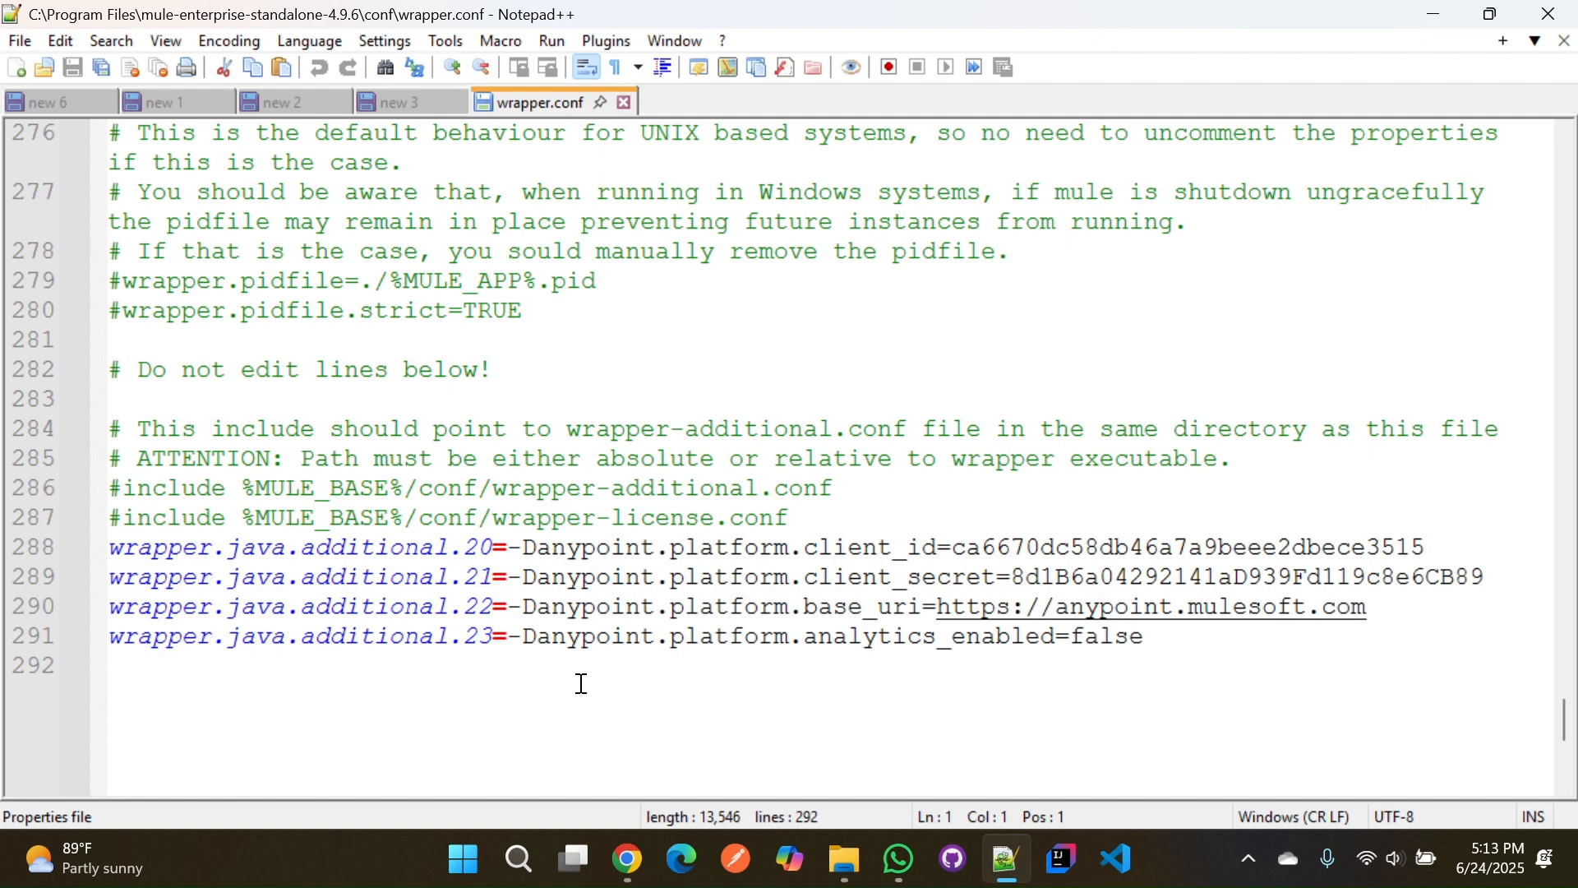
drag(524, 638, 744, 639)
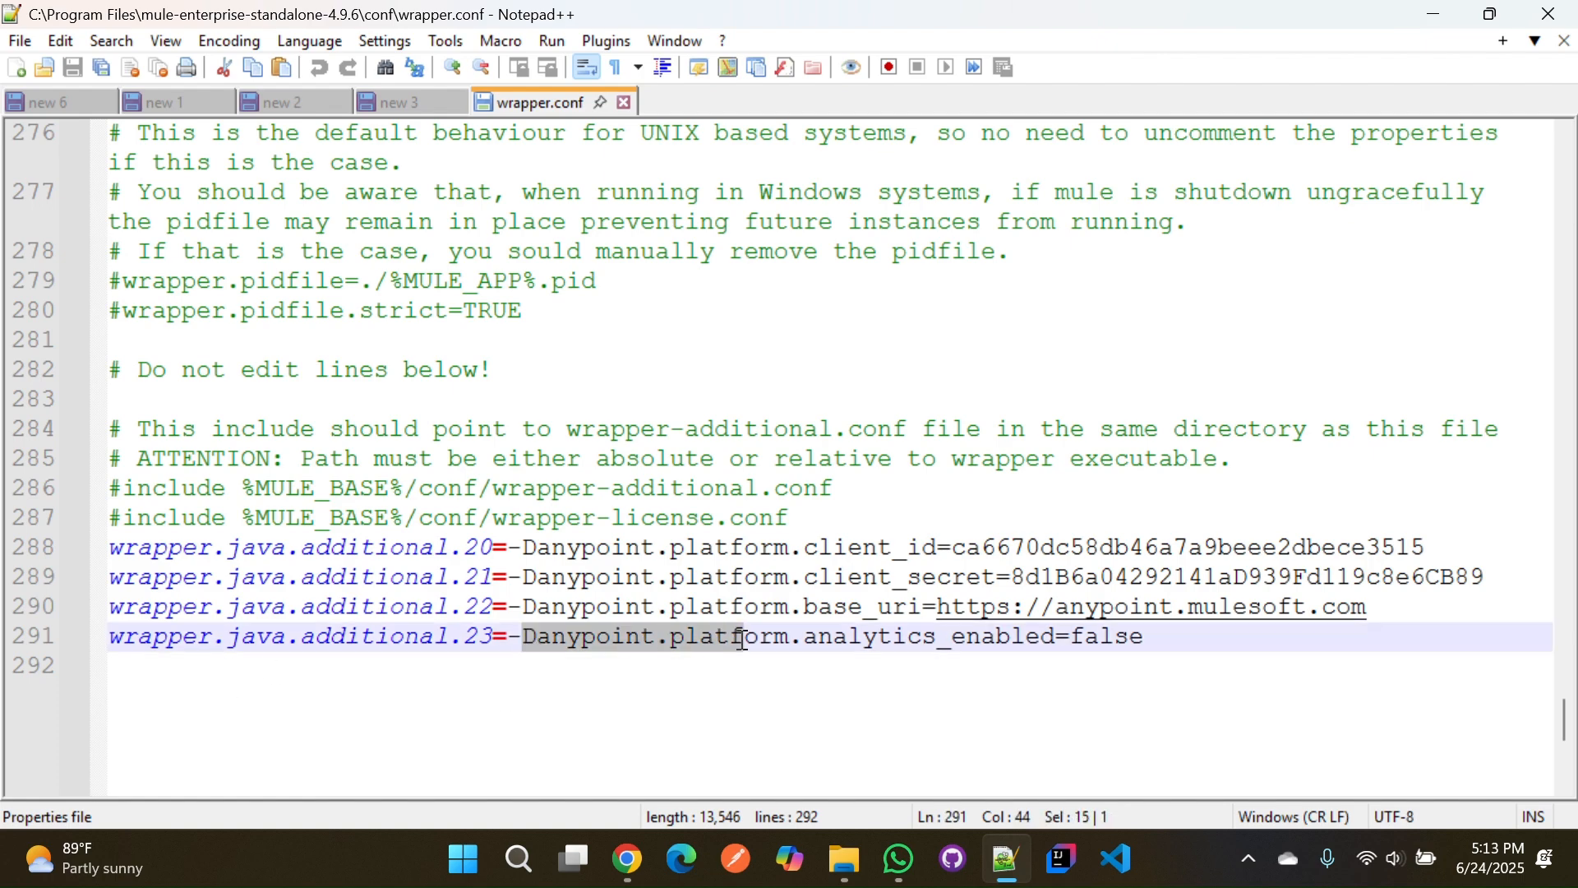
scroll(744, 647, down, 5)
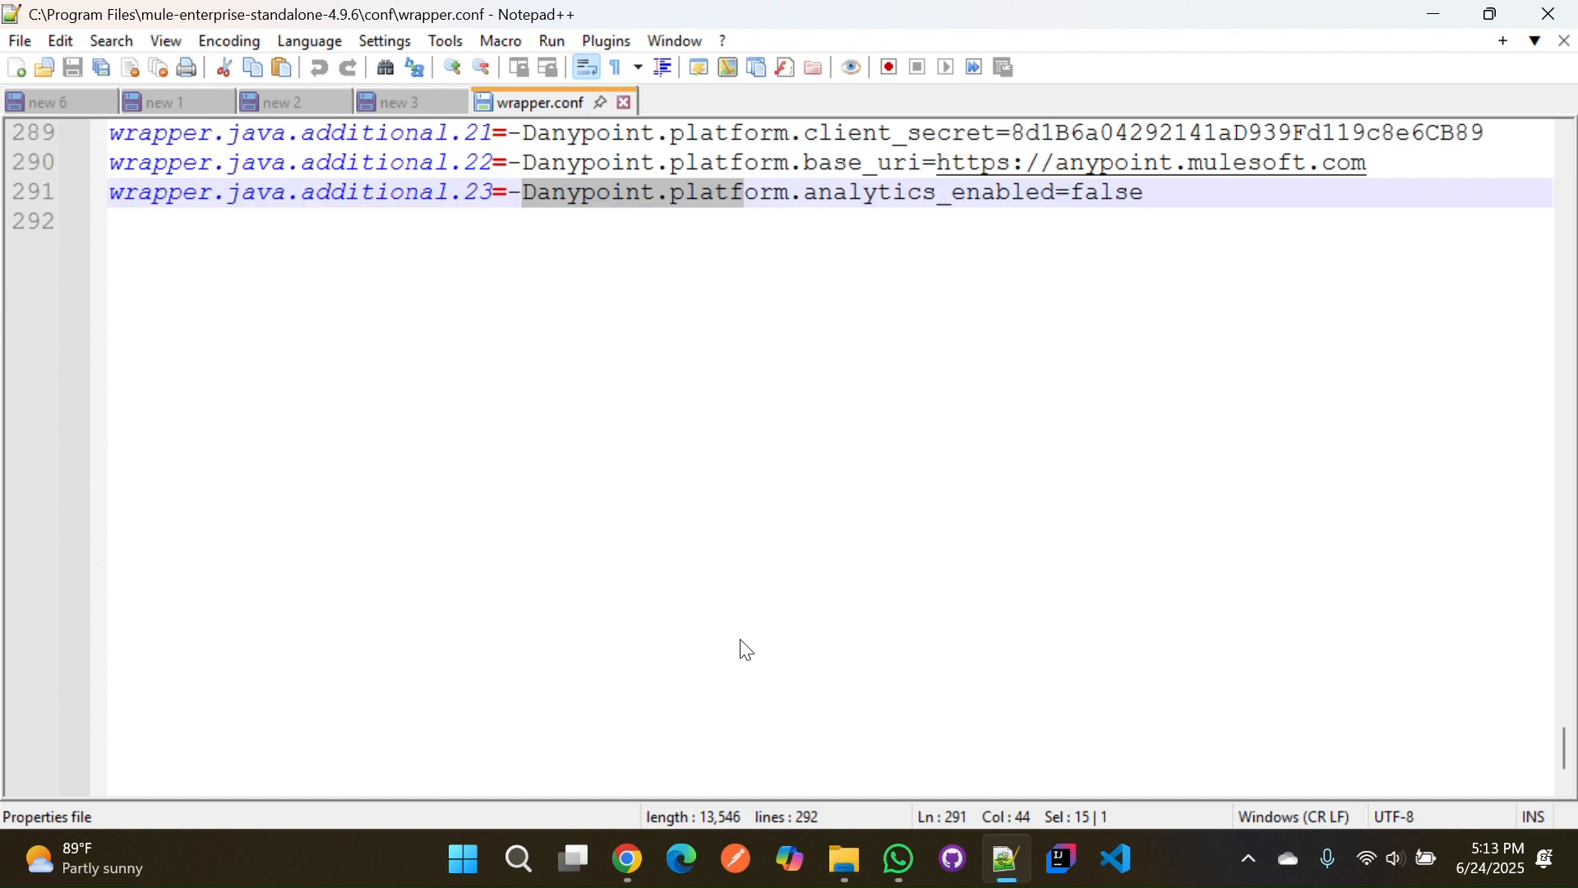
scroll(747, 651, up, 1)
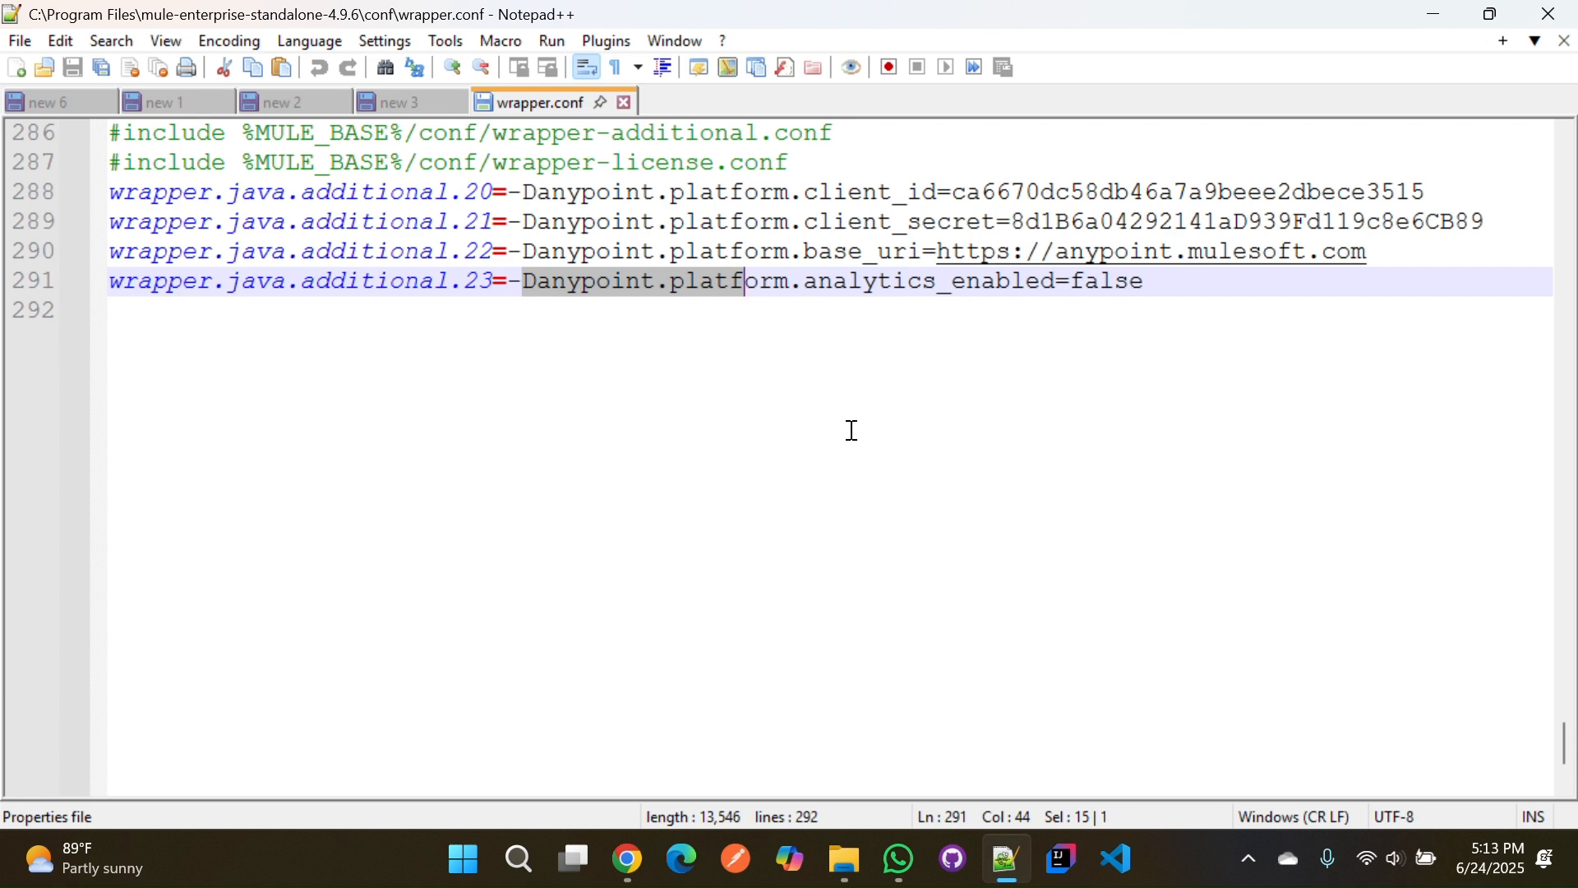
click(1437, 14)
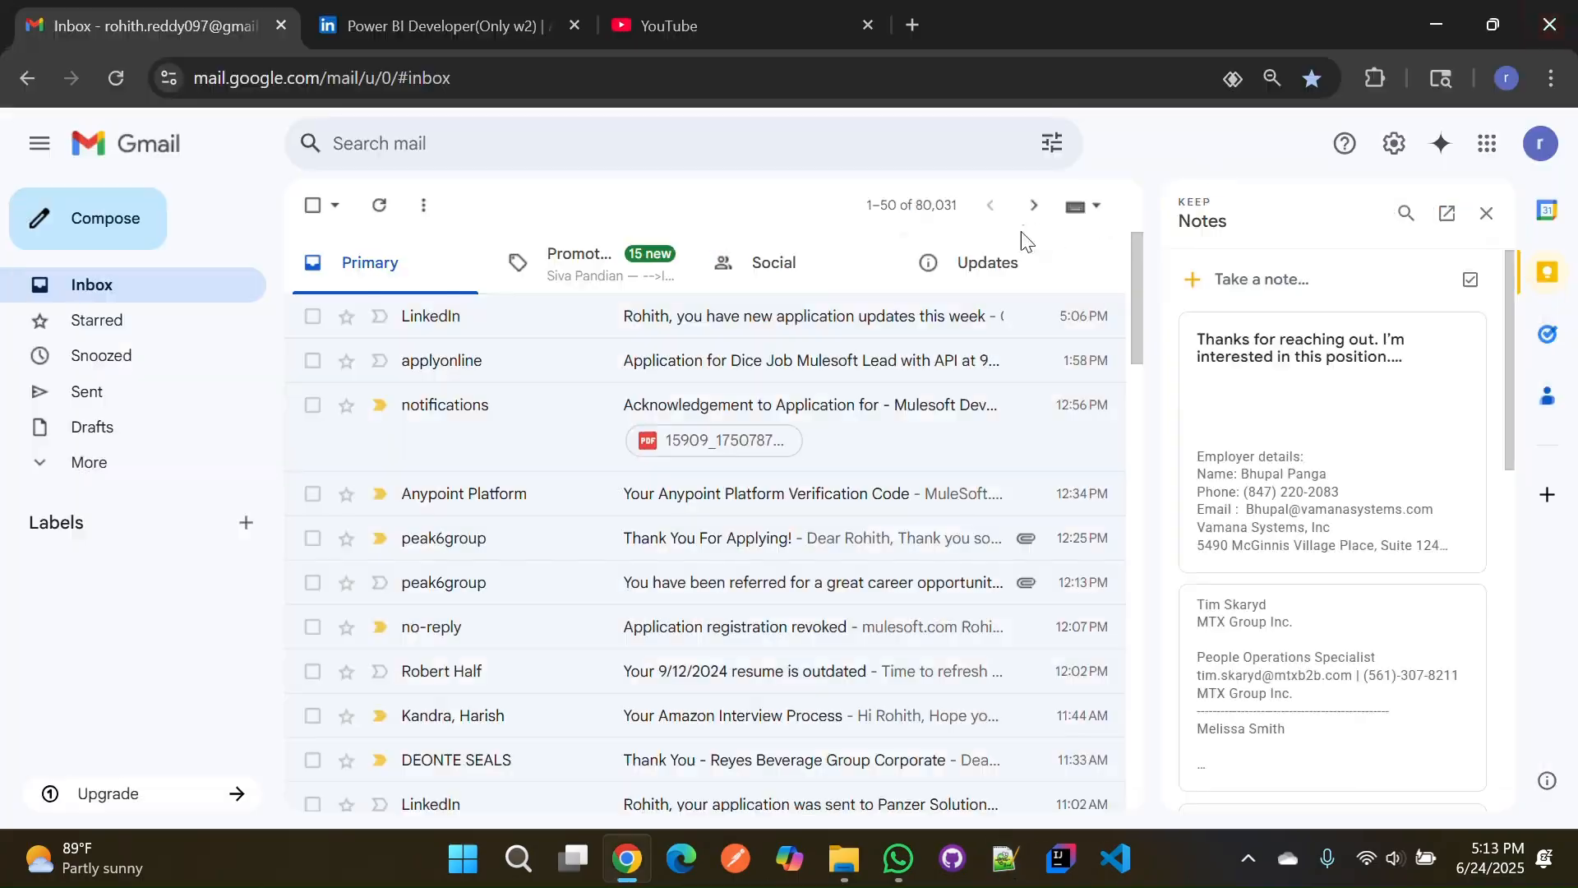
key(ctrl+super+Right)
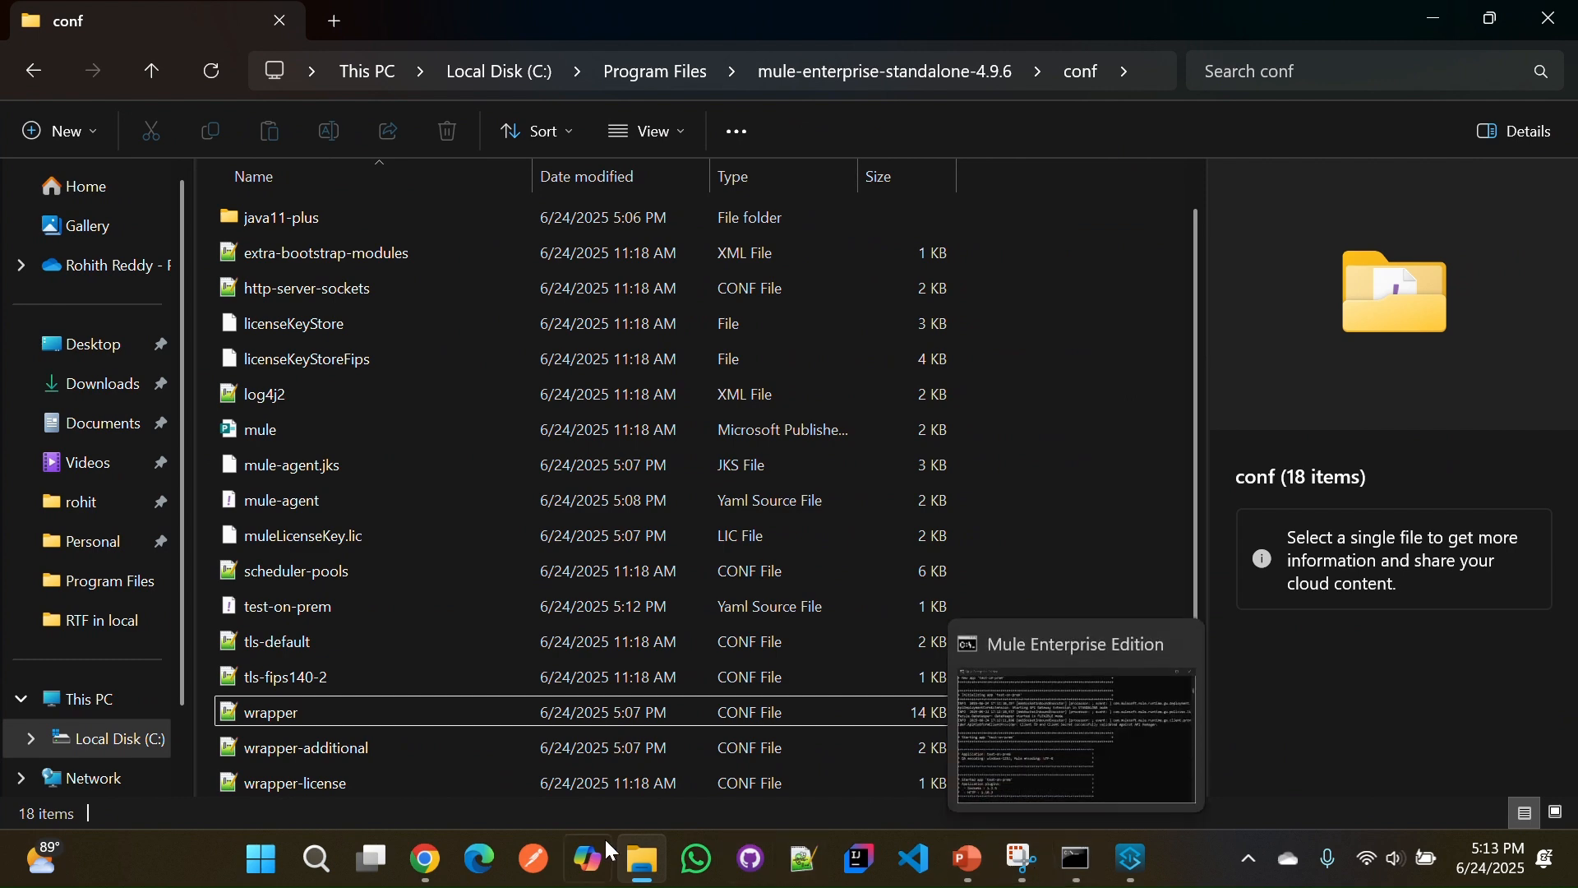
- Switch to Runtime Manager in Chrome and review the test-on-prem application's settings via the test-win-on-prem server dashboard
click(448, 876)
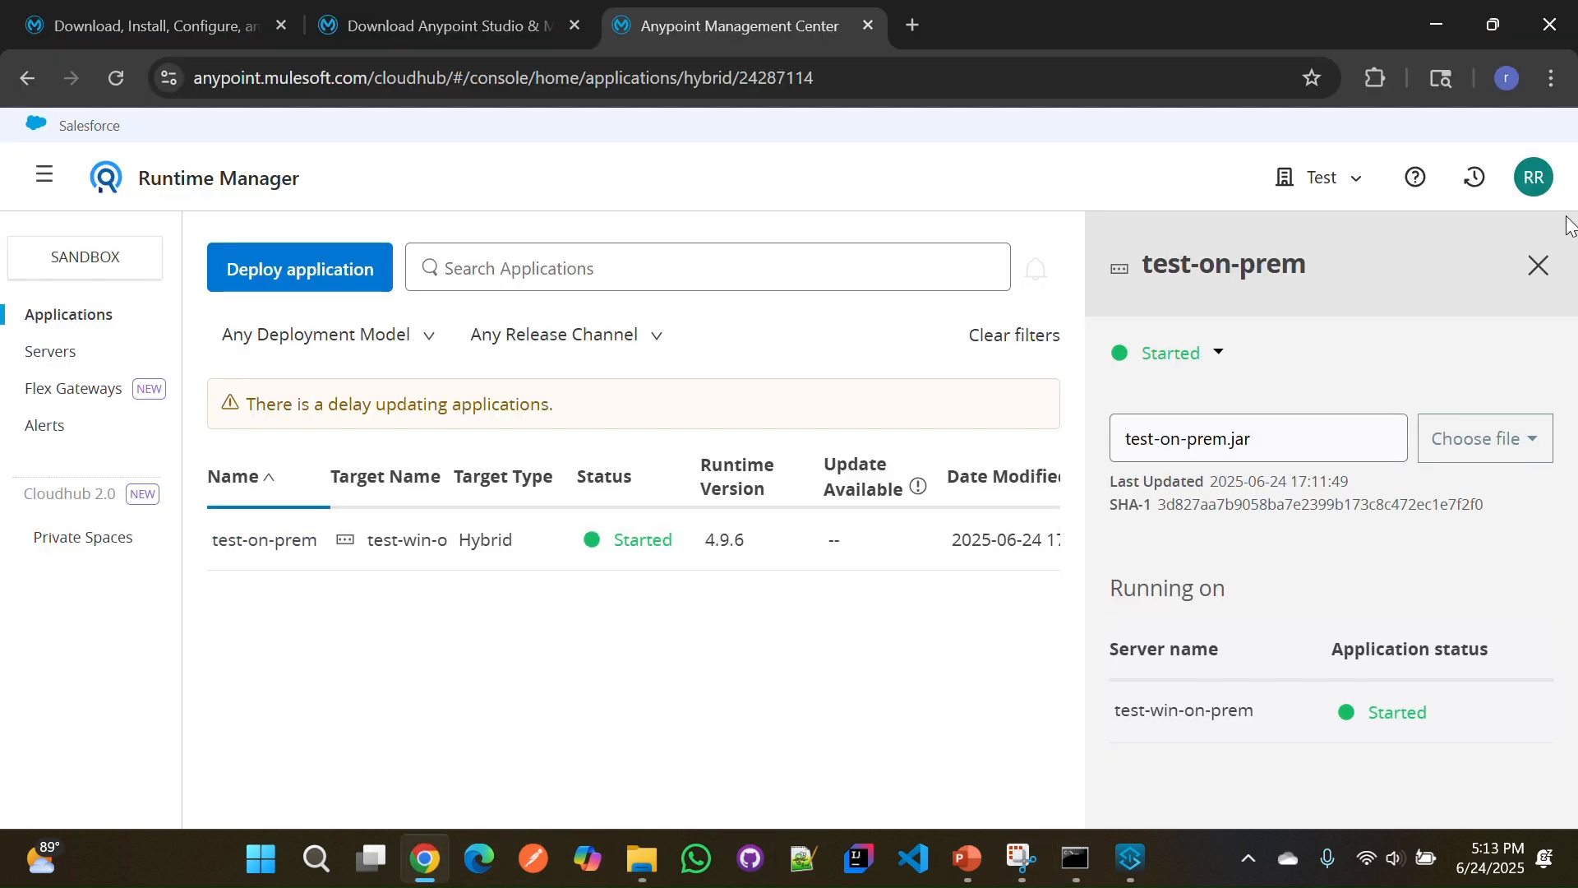
click(1539, 266)
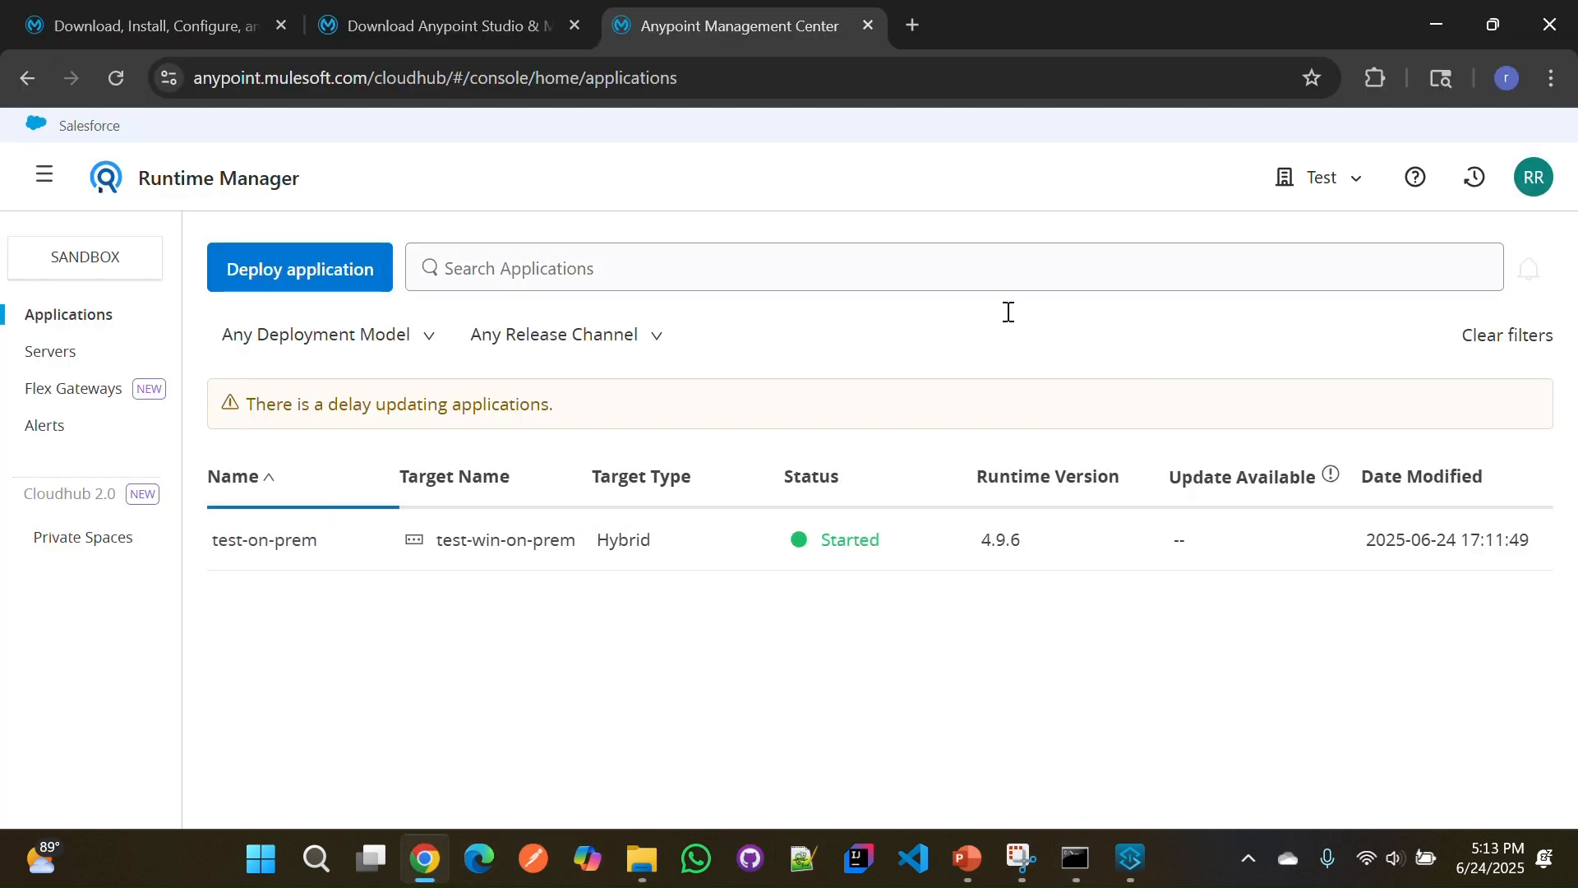
click(46, 359)
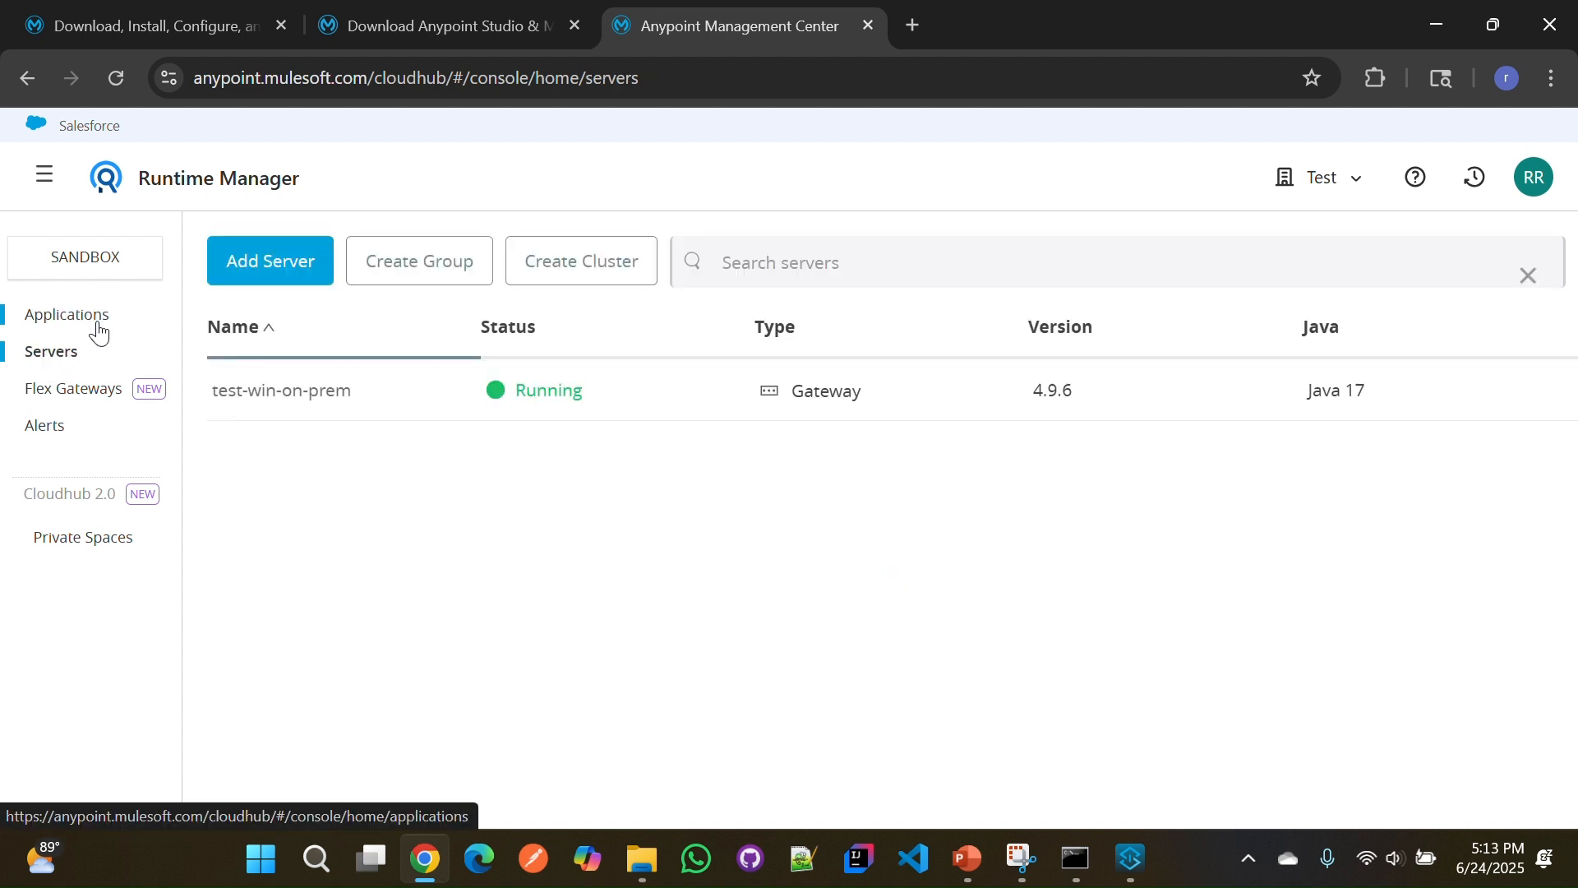
click(257, 393)
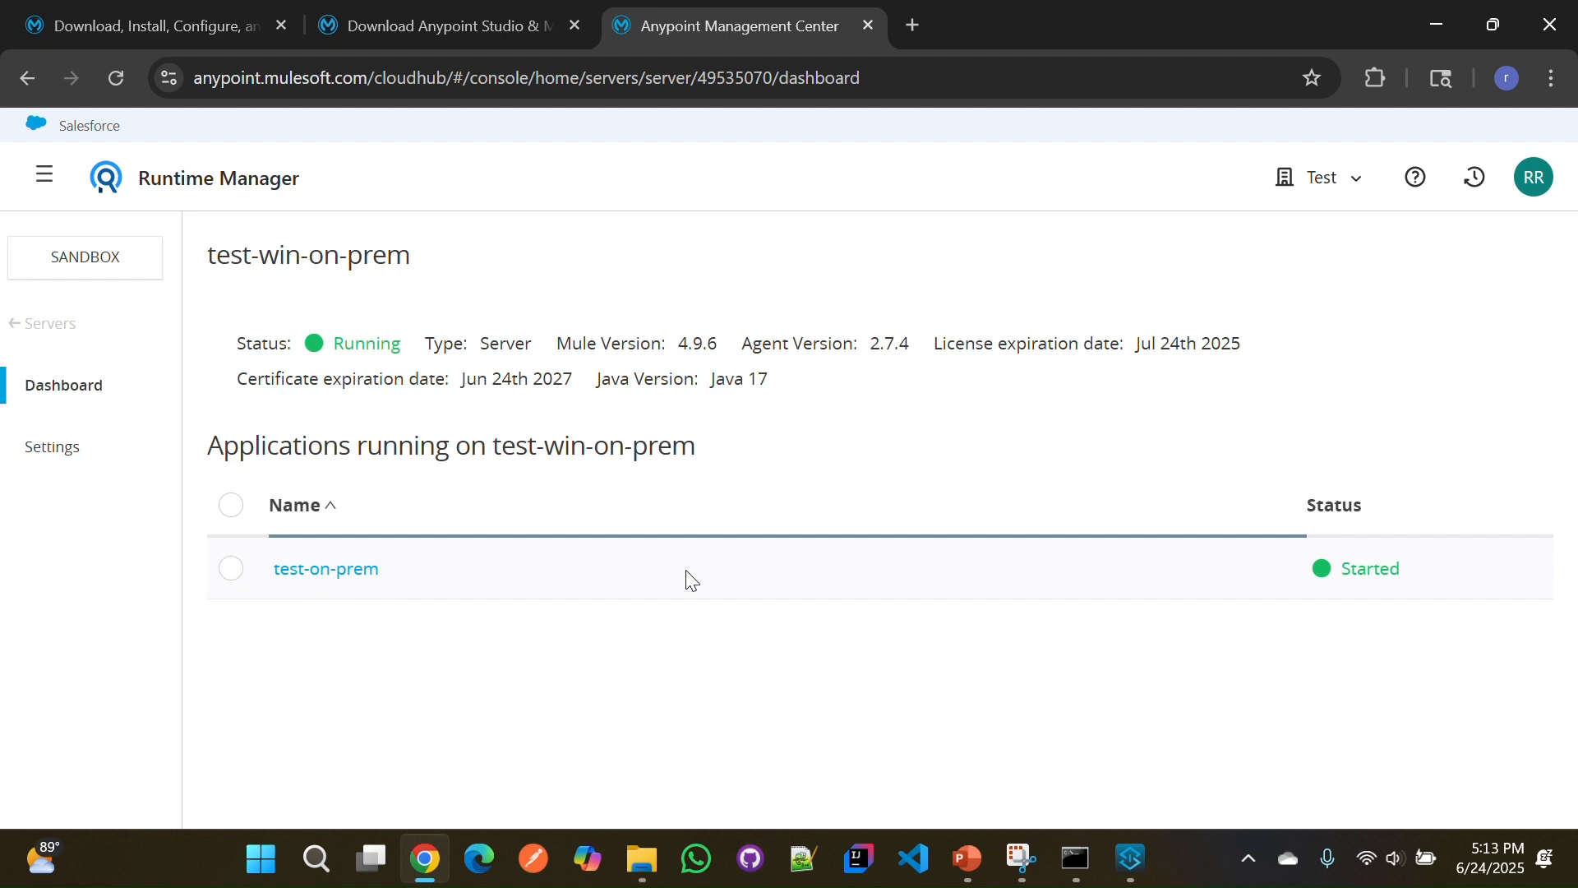
click(352, 576)
scroll(357, 582, down, 3)
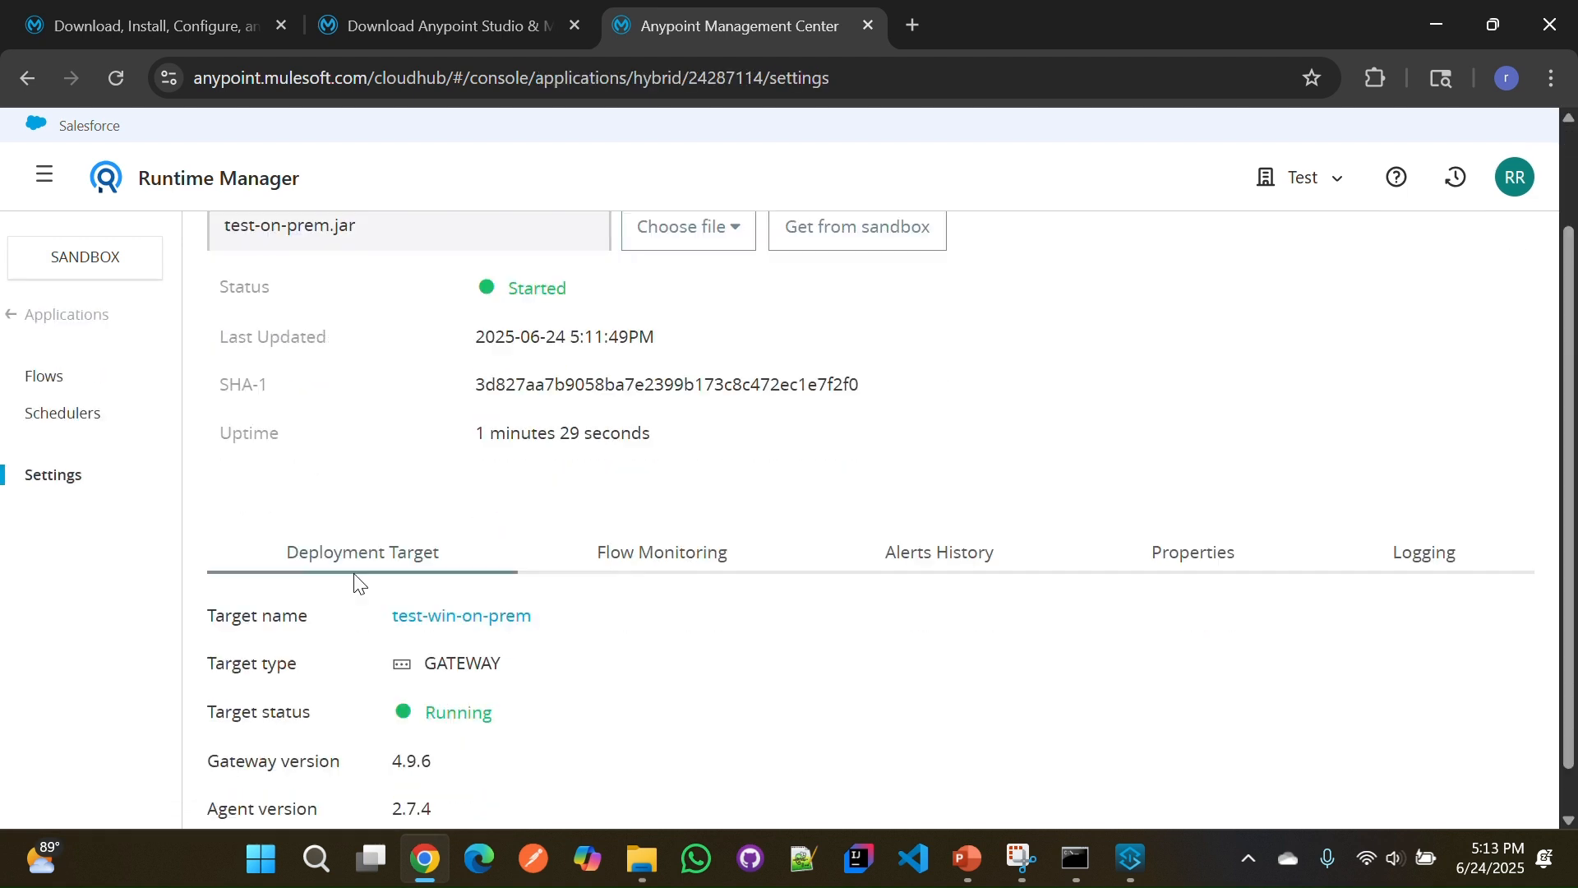
- Review the flow monitoring, alerts history, properties and deployment target details of the test-on-prem application
click(658, 511)
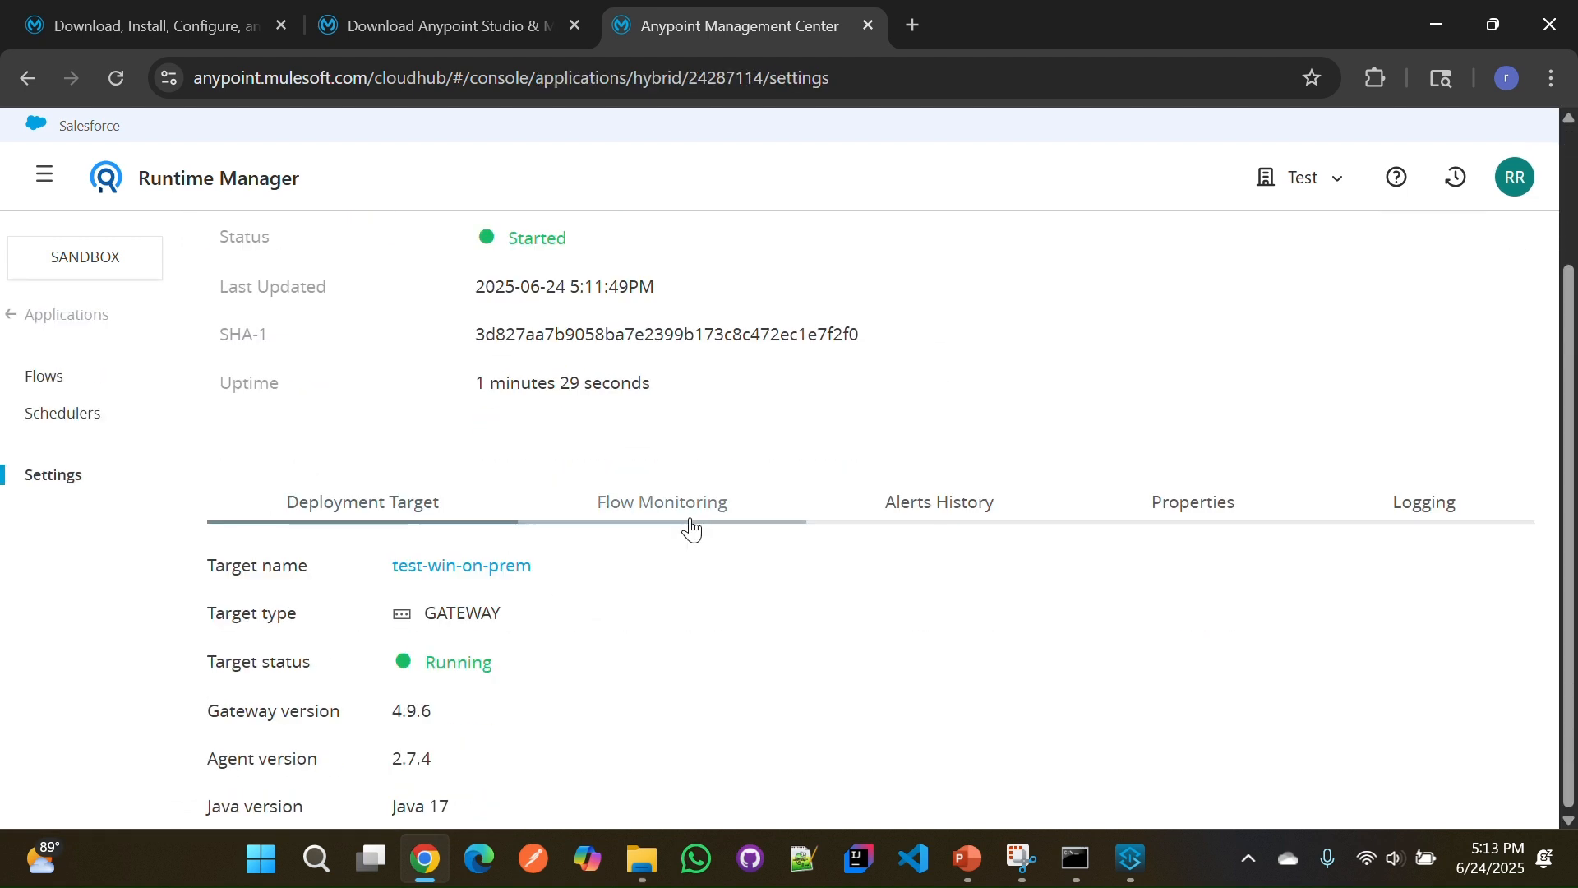
click(363, 562)
click(954, 566)
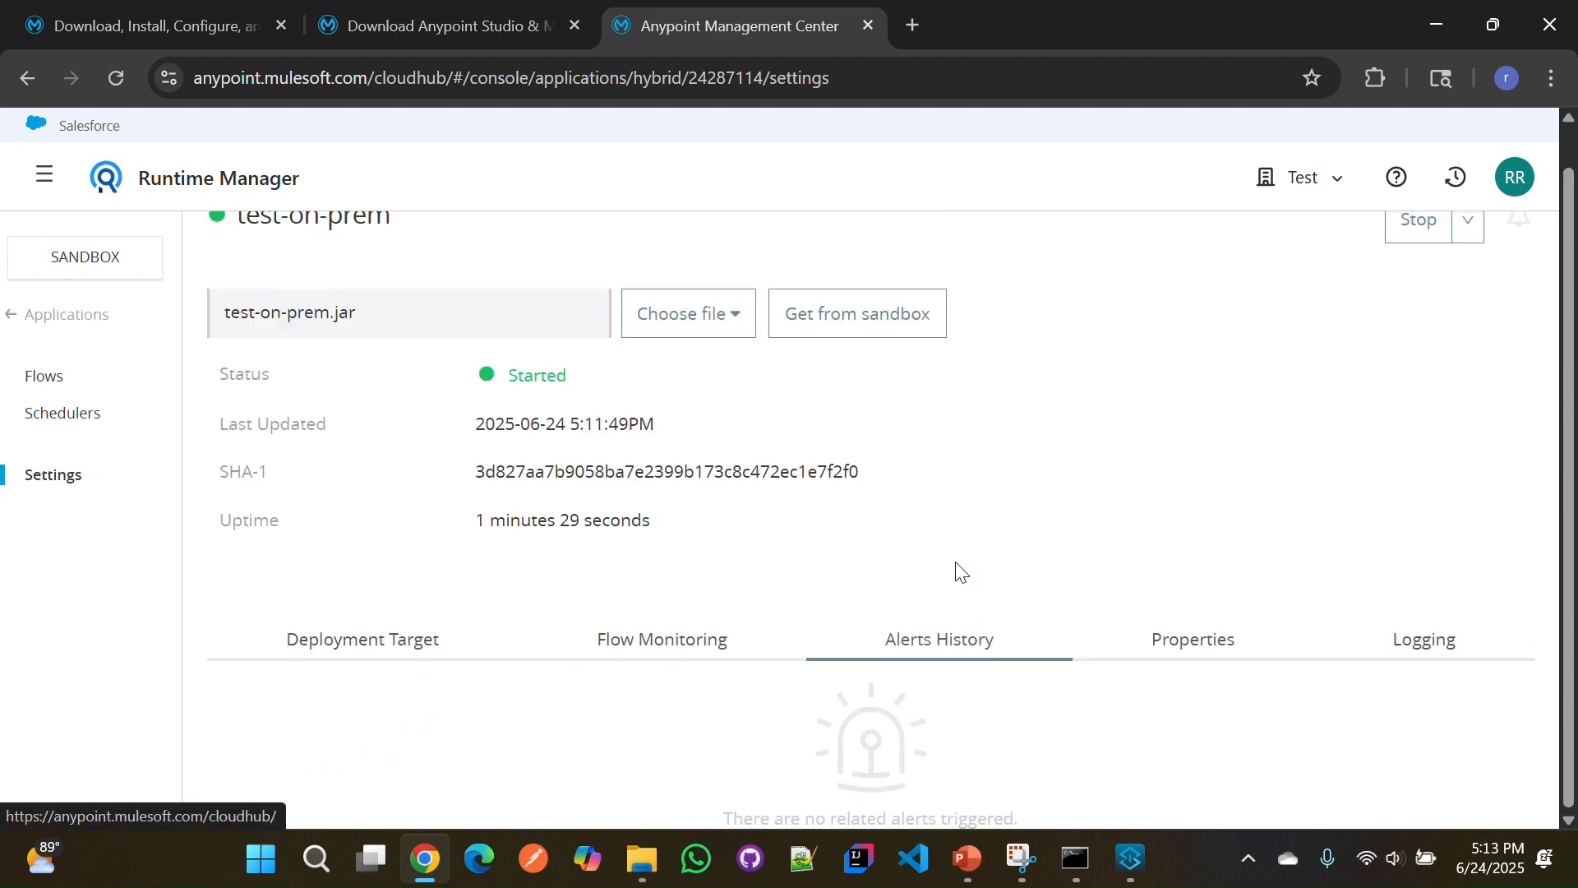
click(1191, 645)
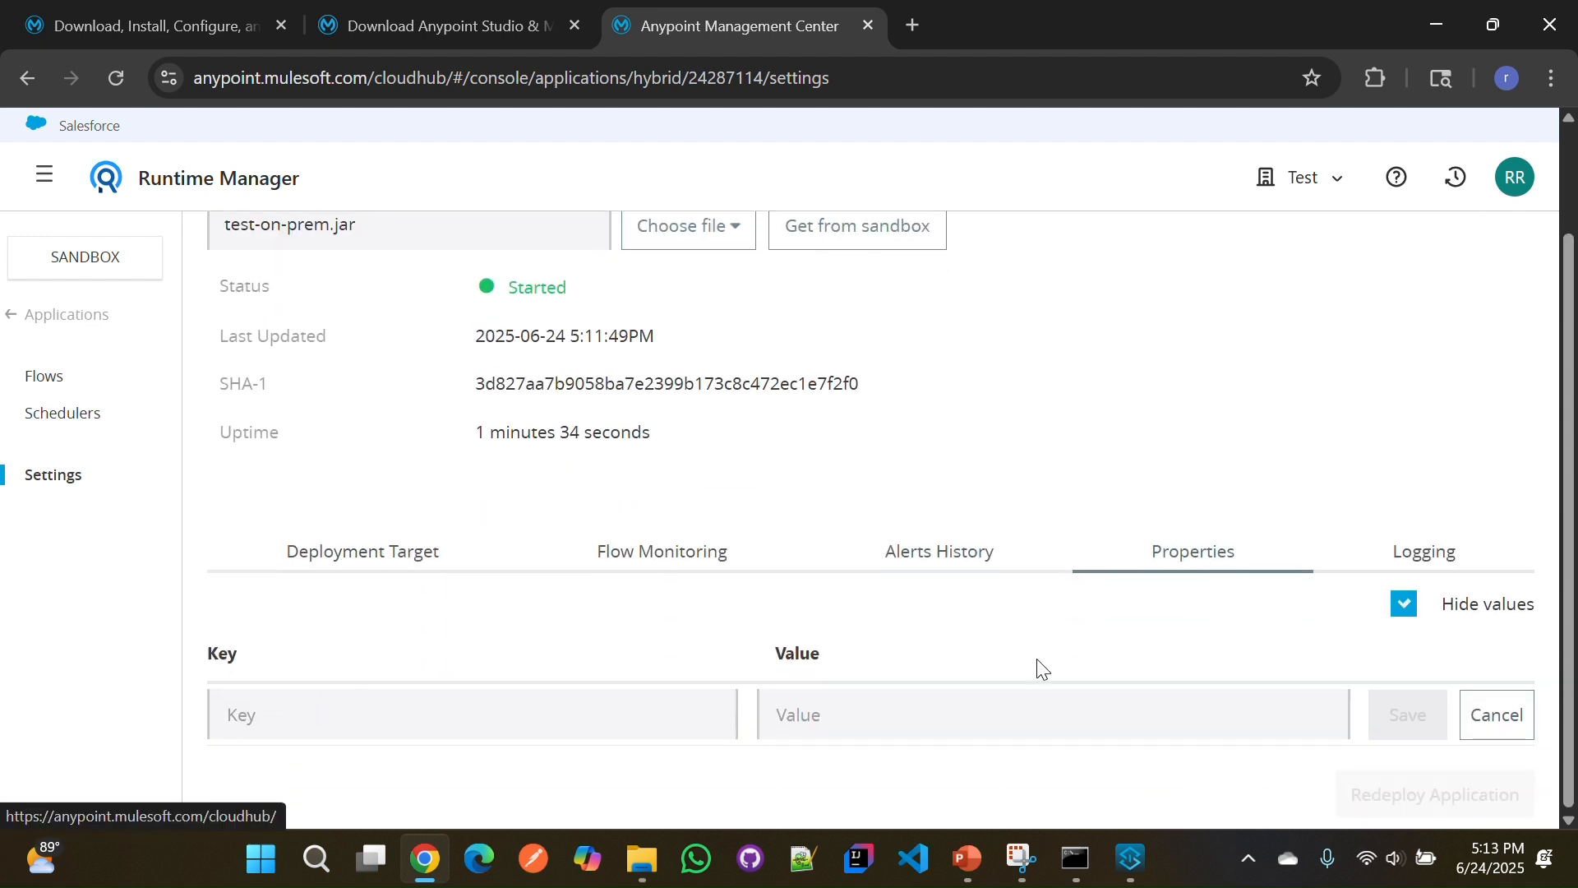
click(499, 733)
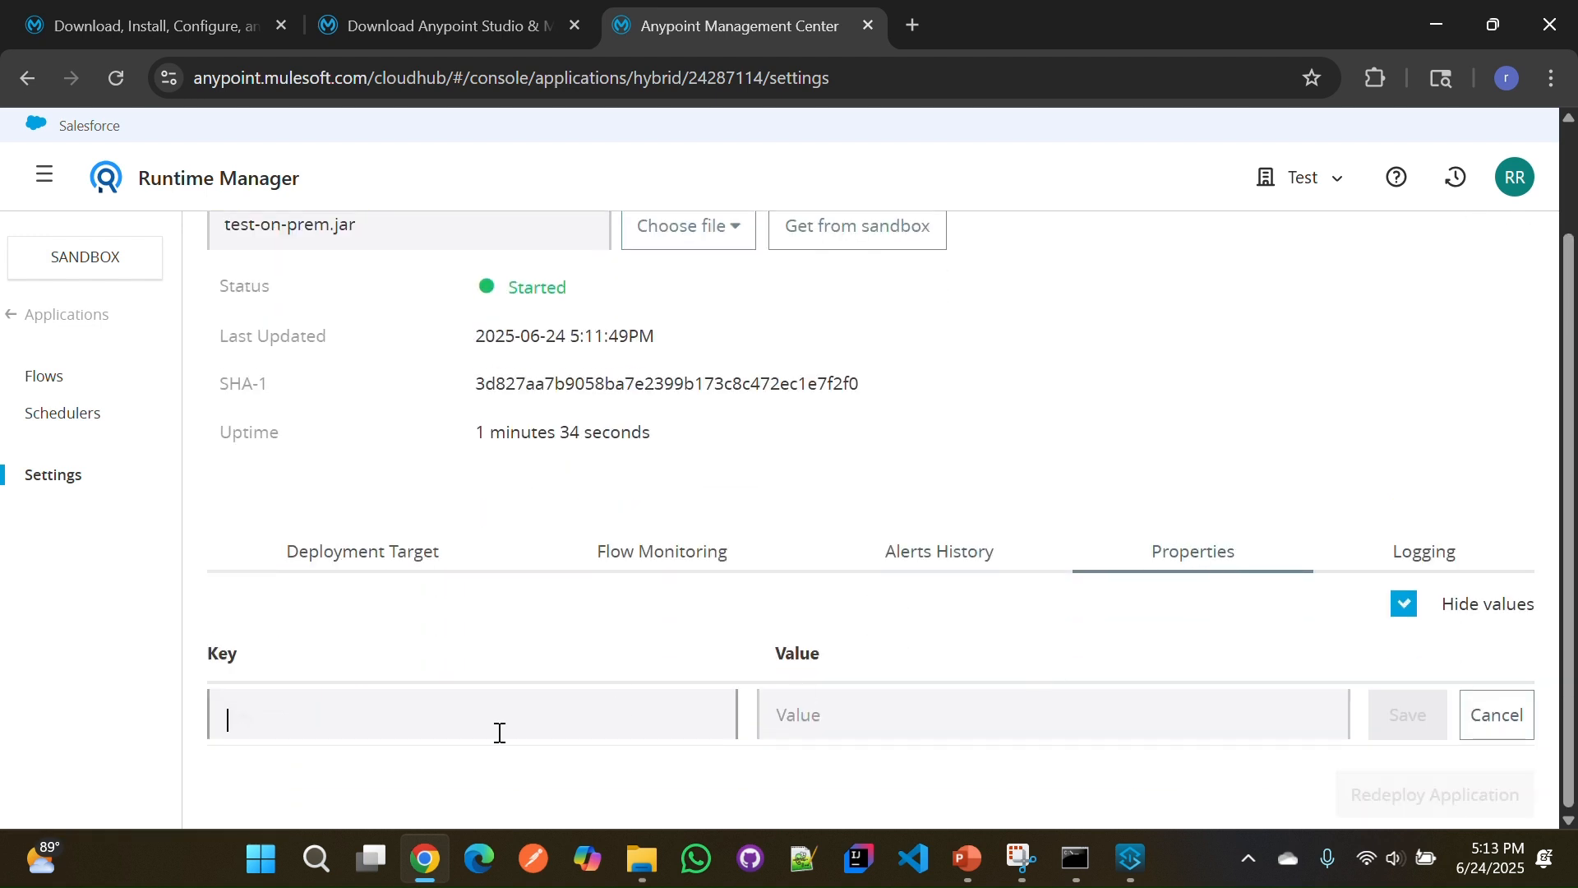
click(376, 549)
scroll(1099, 436, down, 1)
scroll(1100, 436, up, 2)
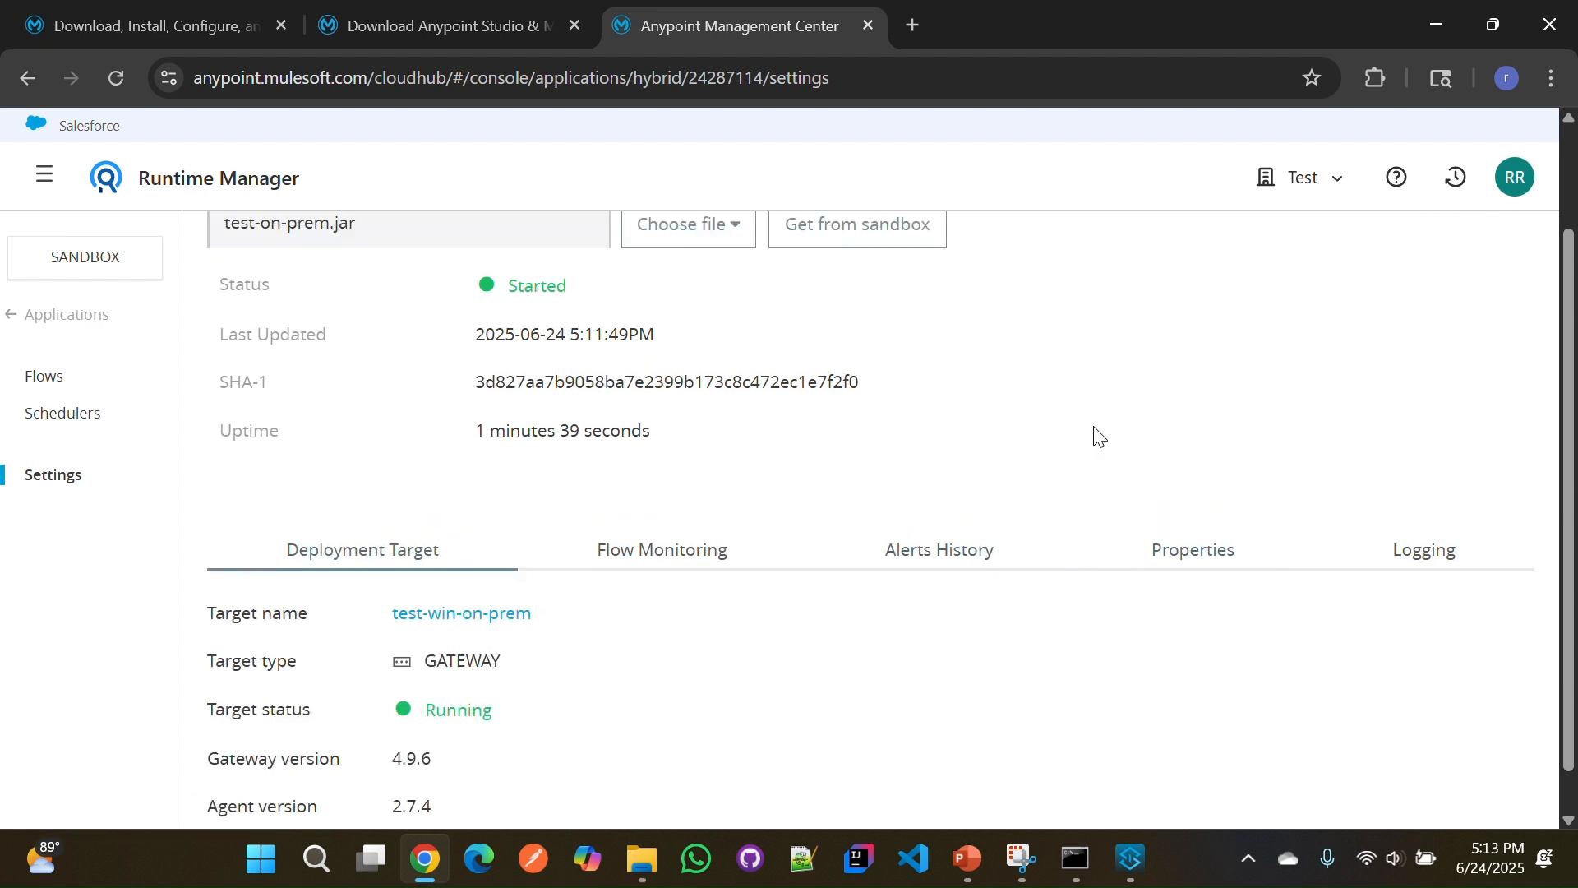
scroll(1096, 433, down, 2)
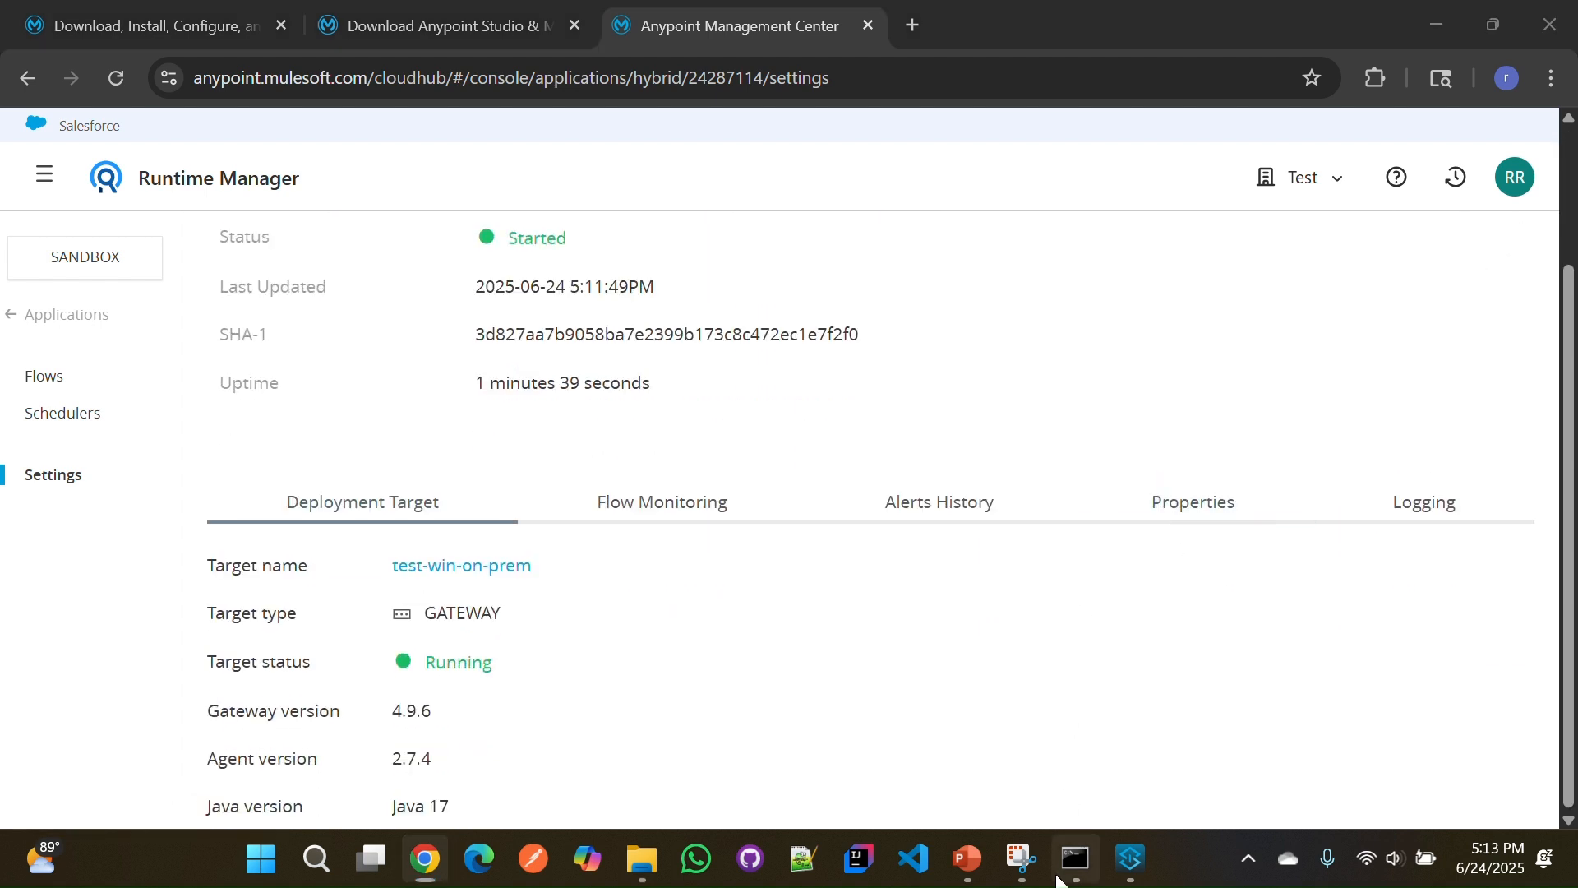
- Check the Mule Enterprise Edition server window and the Anypoint Studio console for running applications, ending in Postman
click(1065, 872)
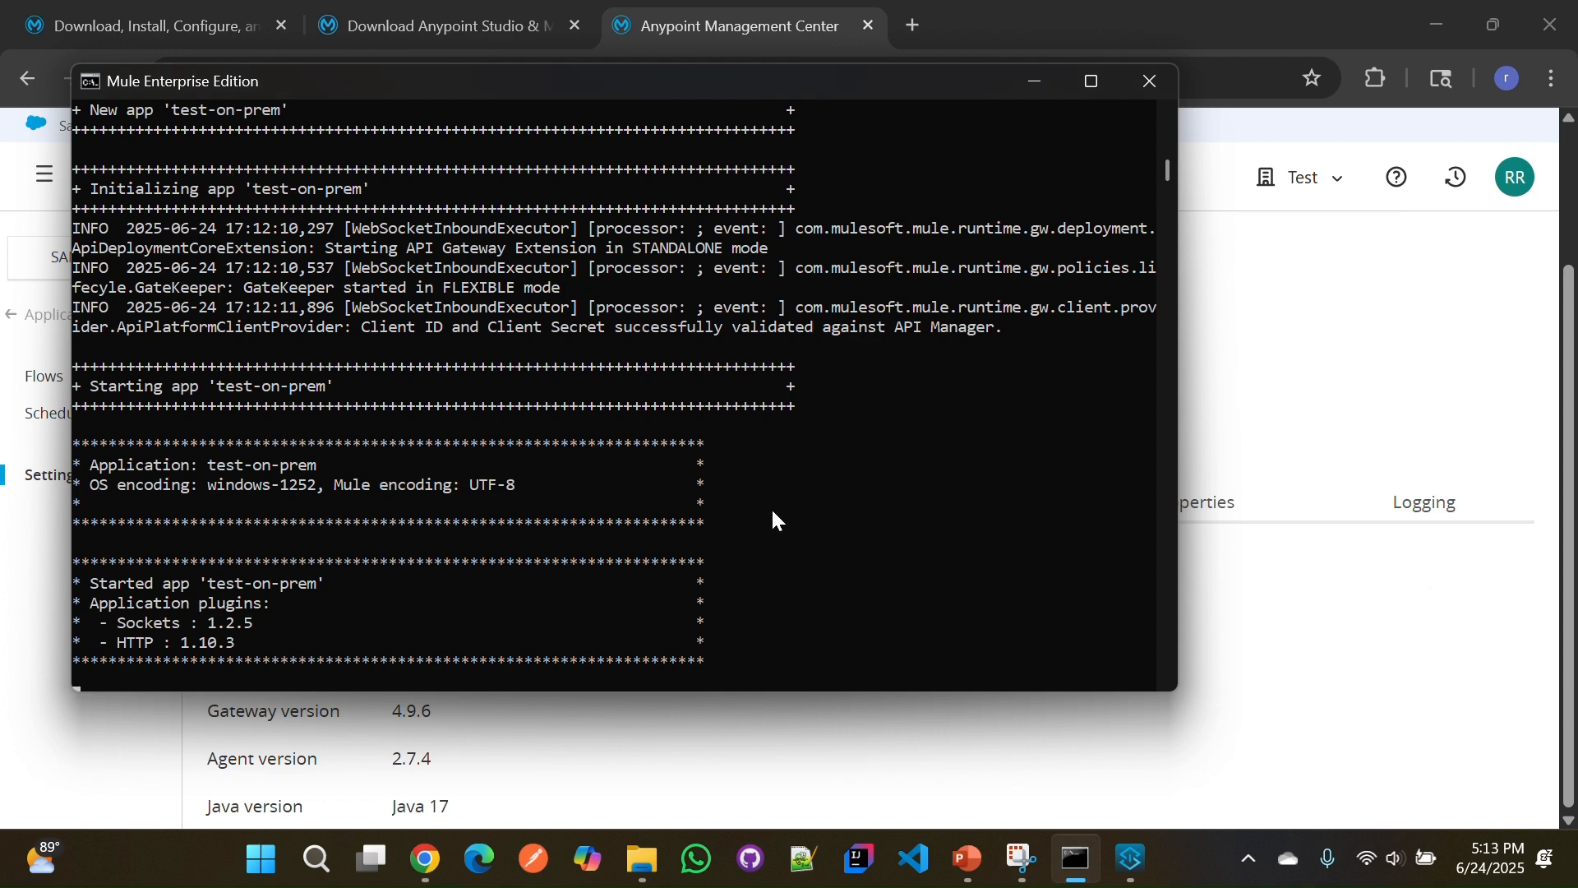
click(1034, 82)
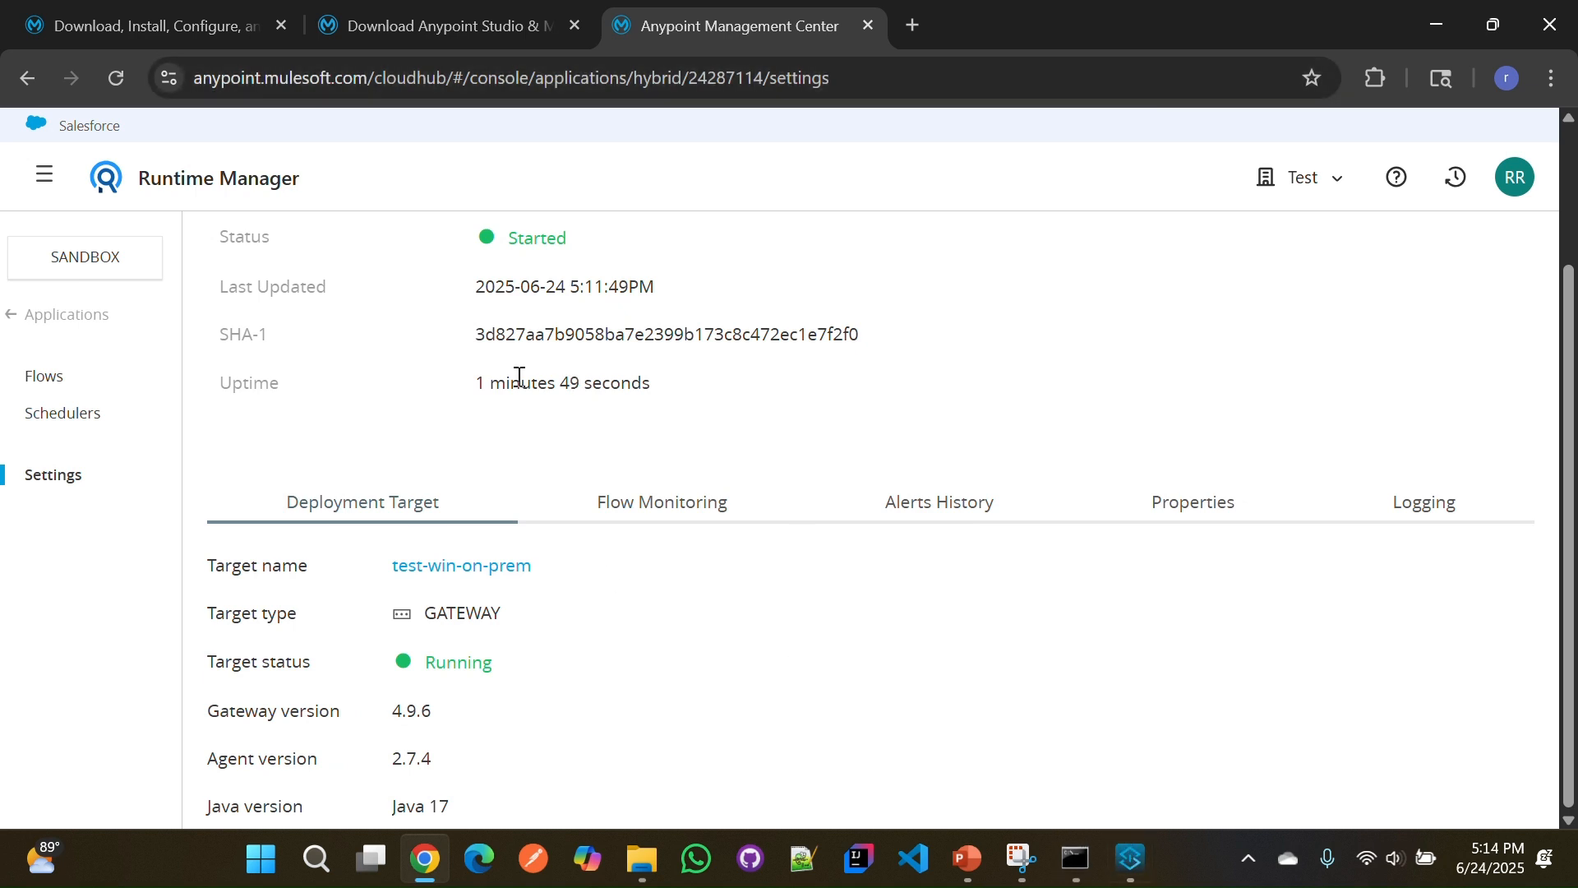
click(540, 877)
click(1131, 860)
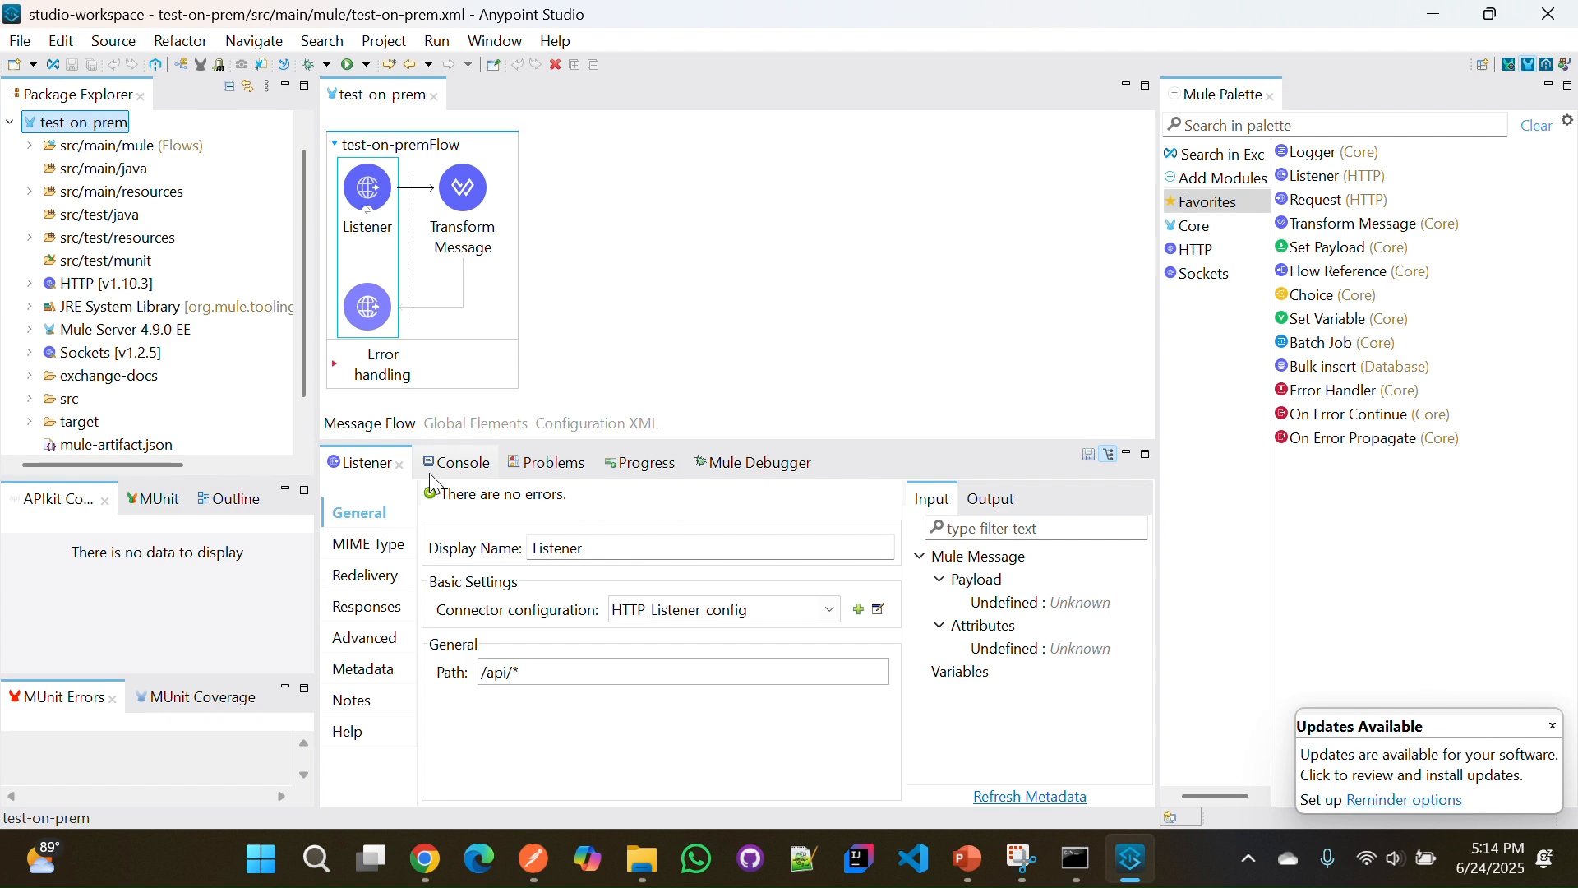
click(430, 474)
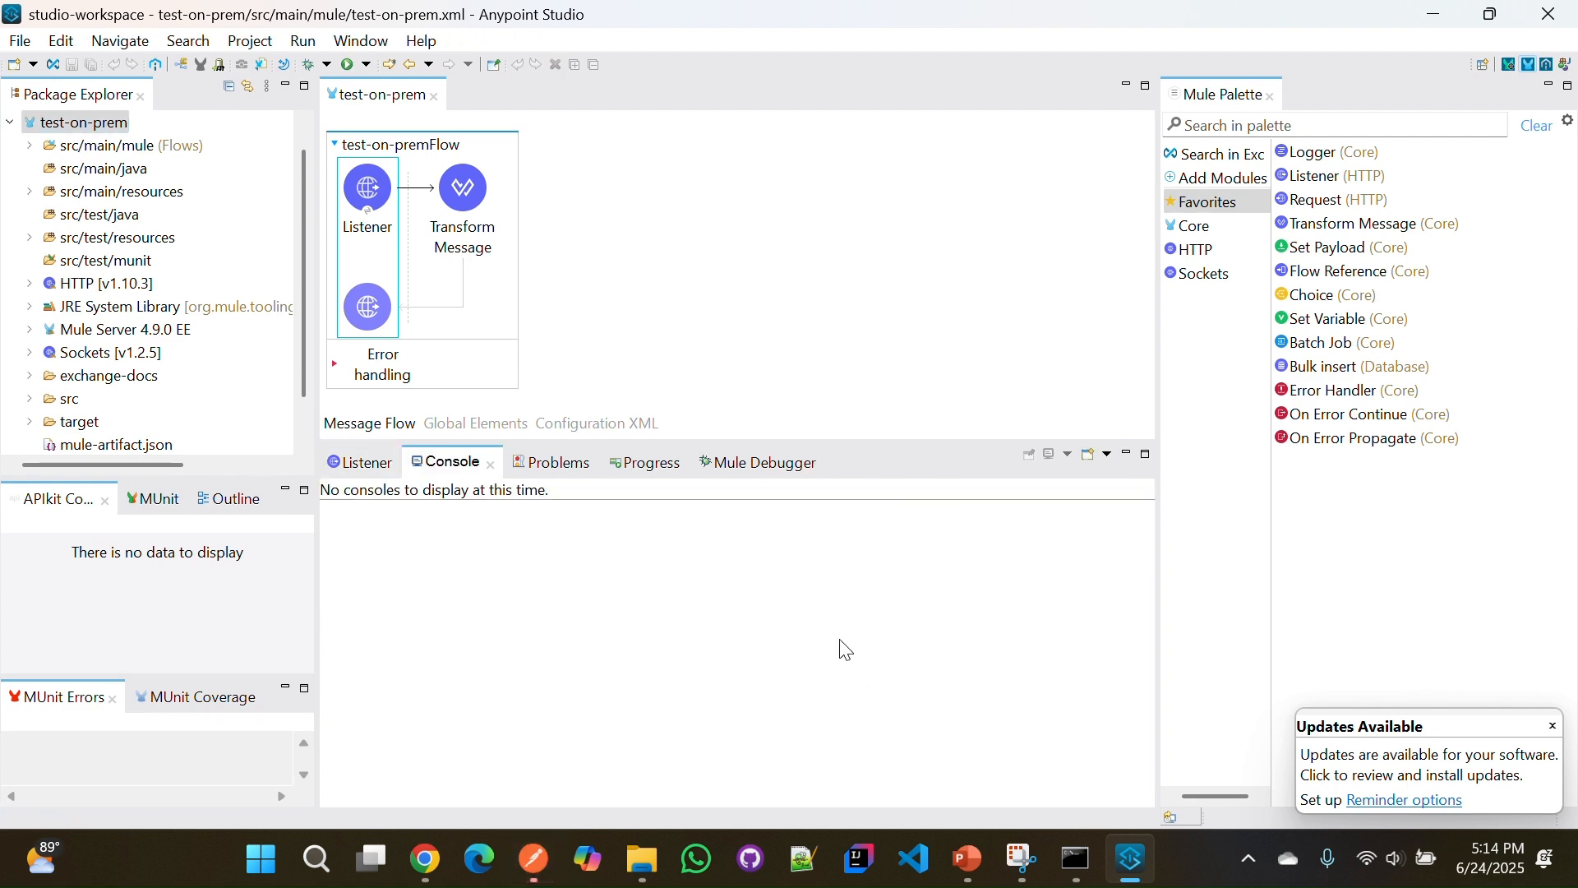
click(1436, 15)
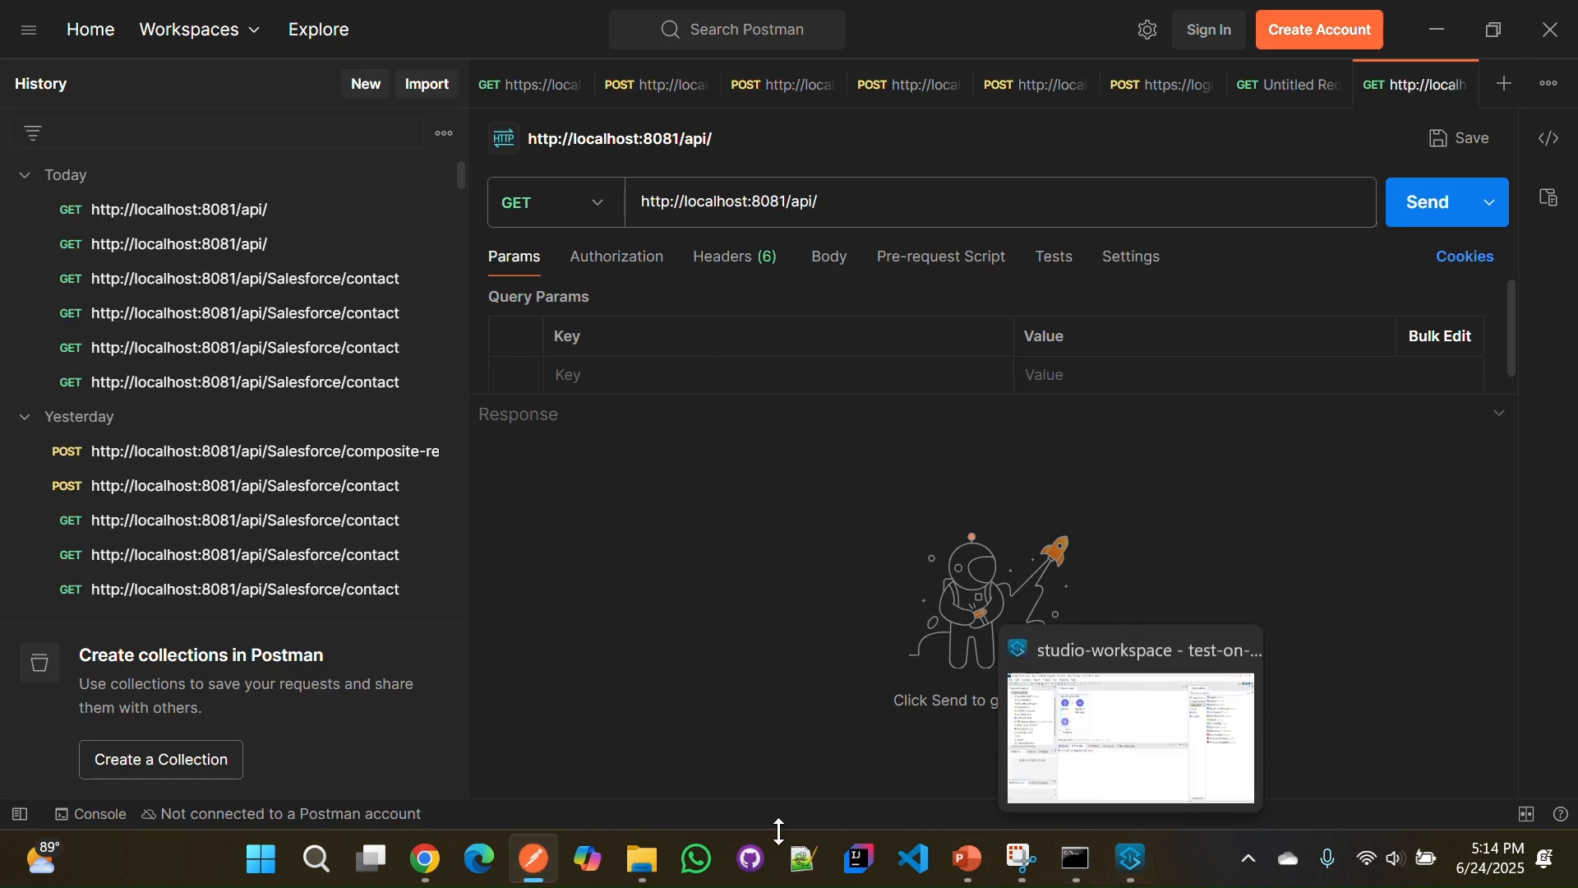
- Glance at the Mule server window, switch to Runtime Manager in Chrome, and reopen test-on-prem from the applications list to check its deployment target
click(1067, 869)
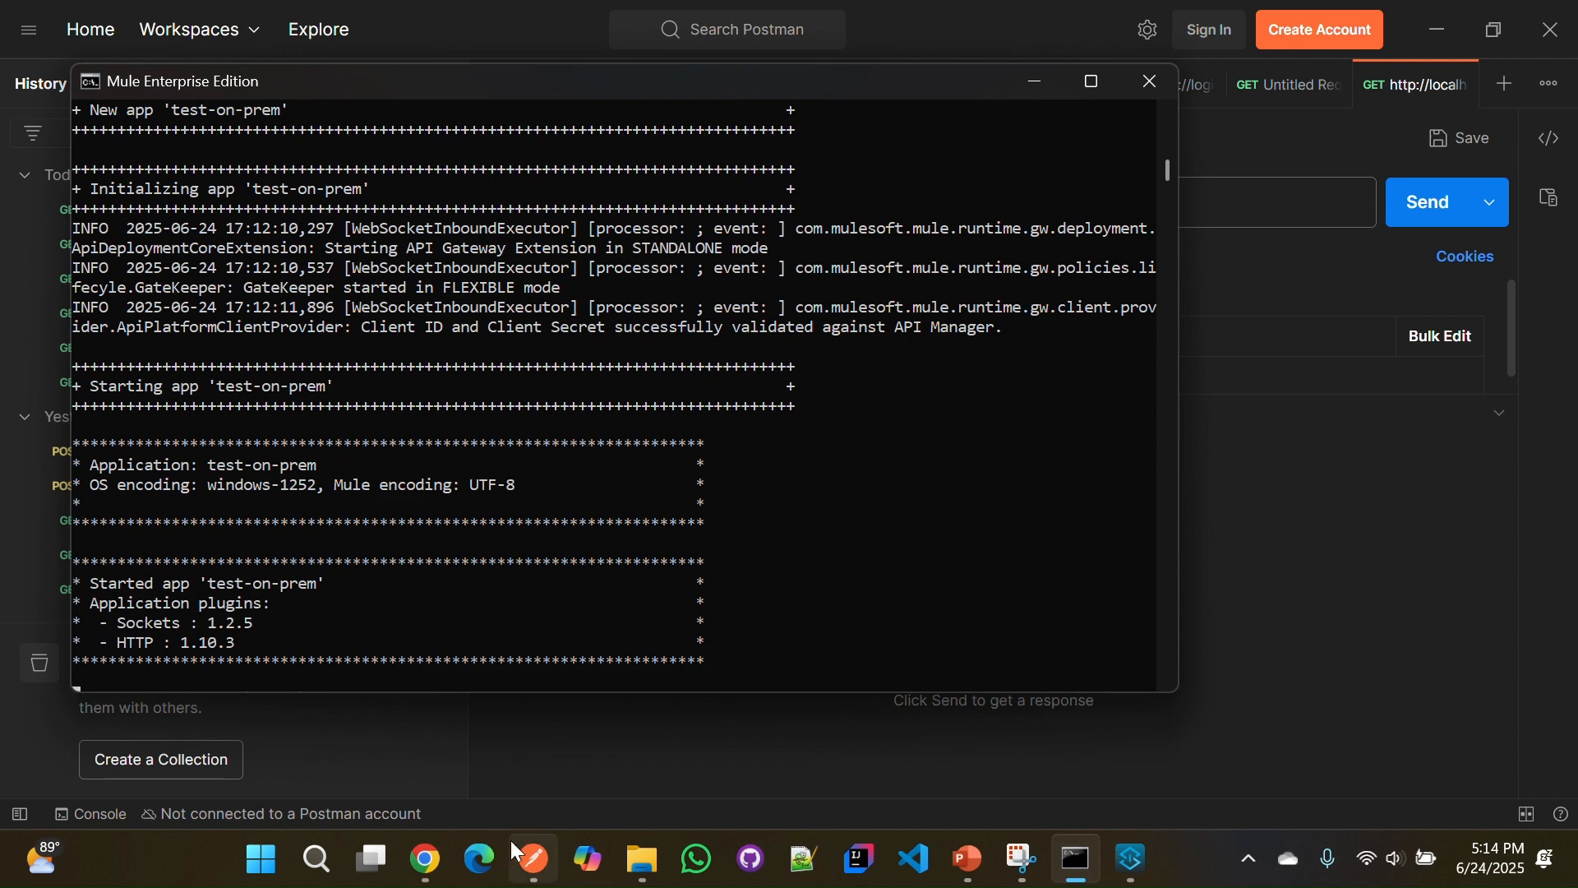
click(442, 870)
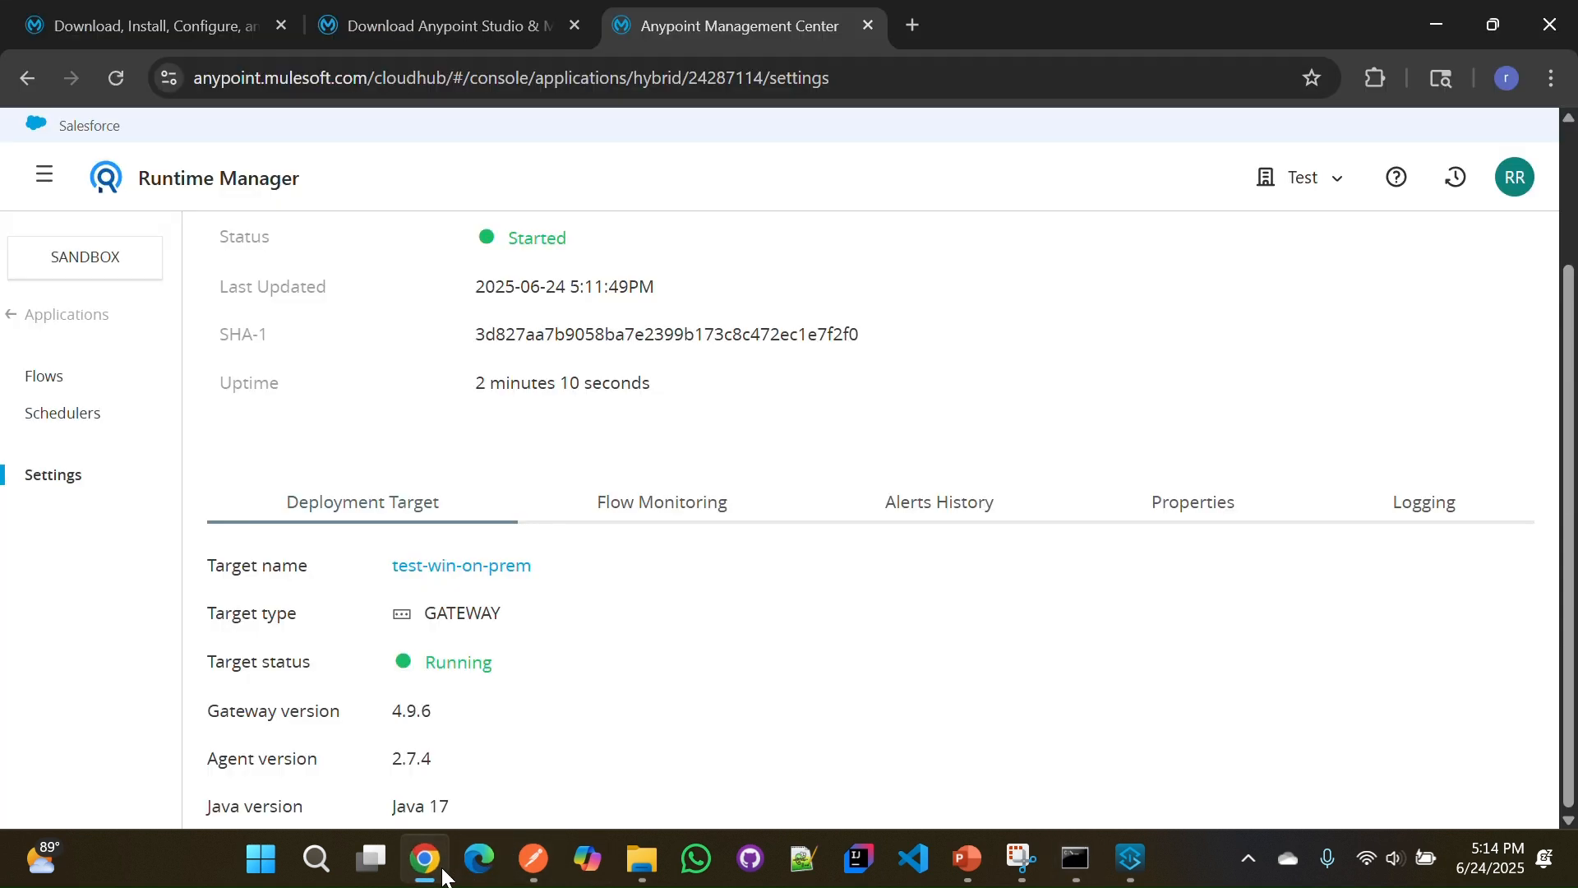
click(15, 319)
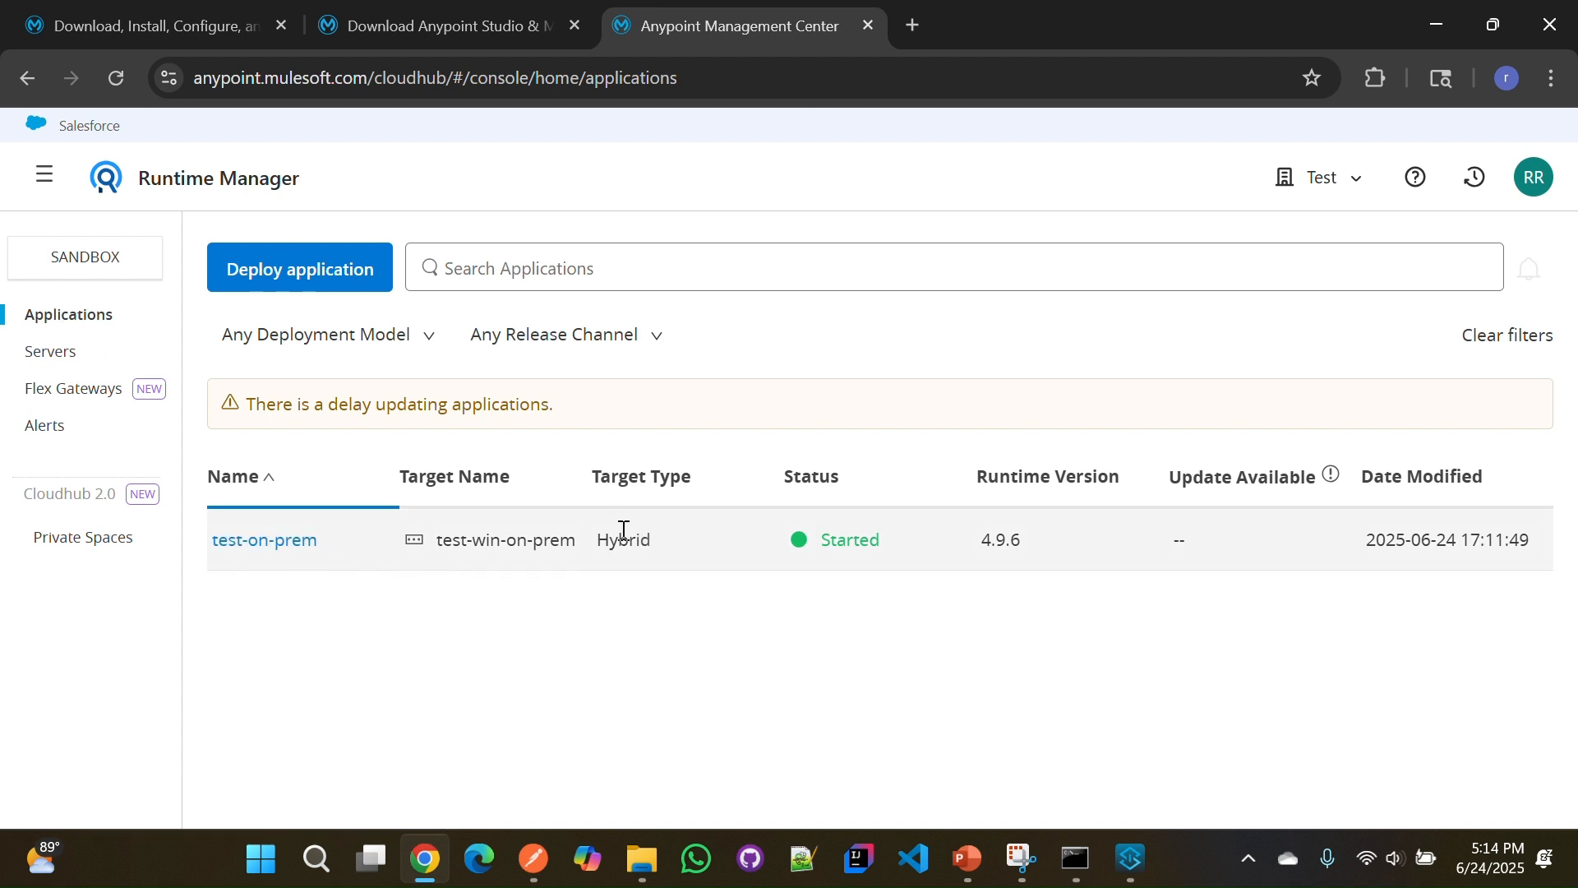
click(262, 546)
scroll(585, 635, down, 2)
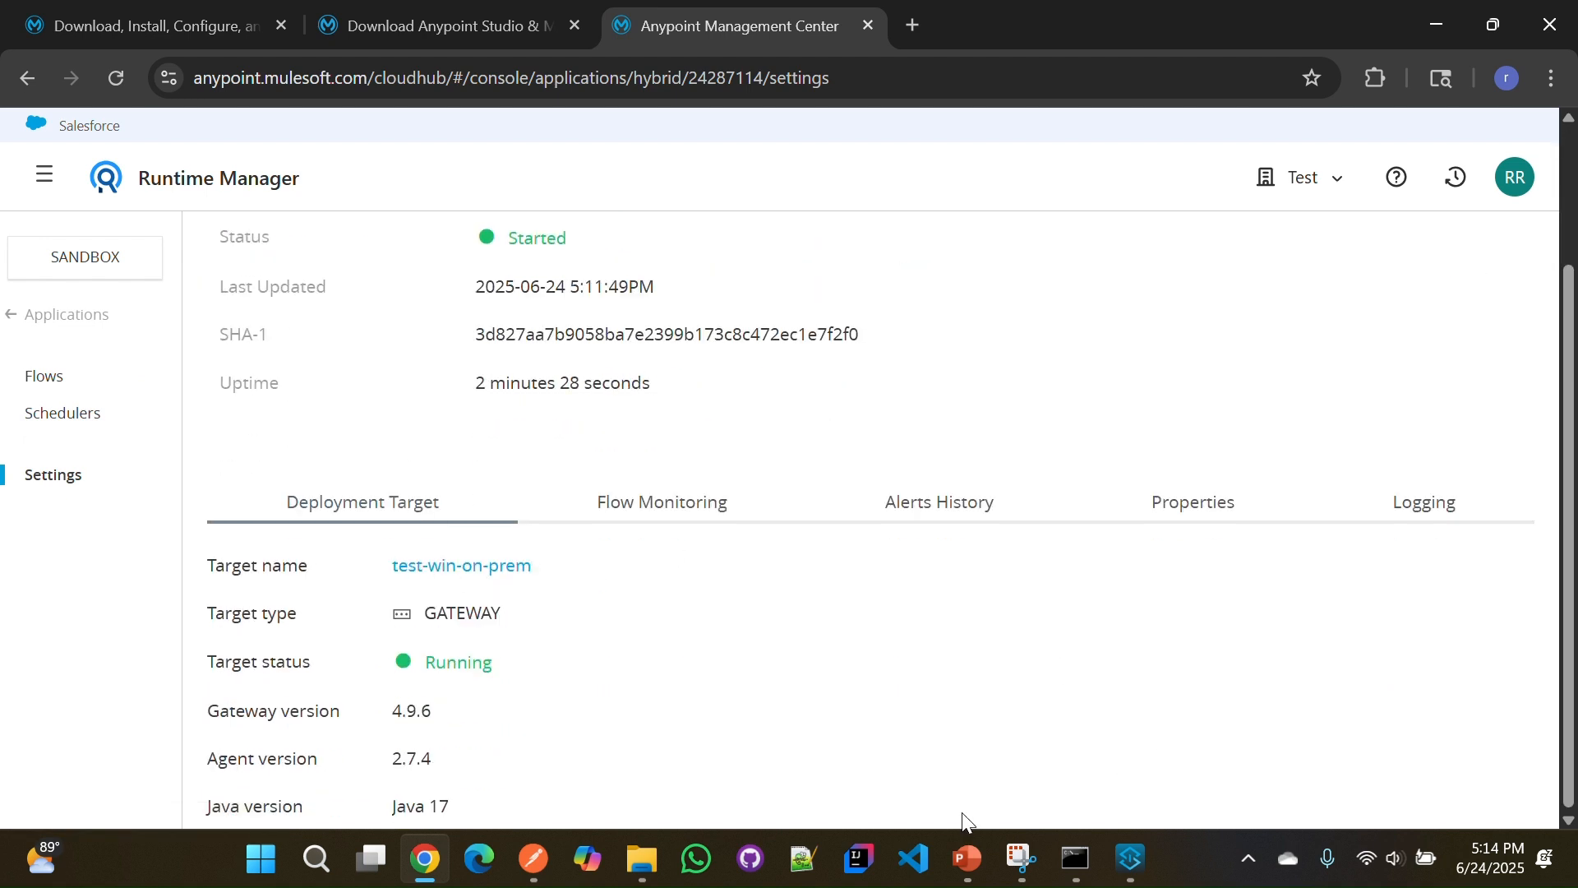
click(534, 859)
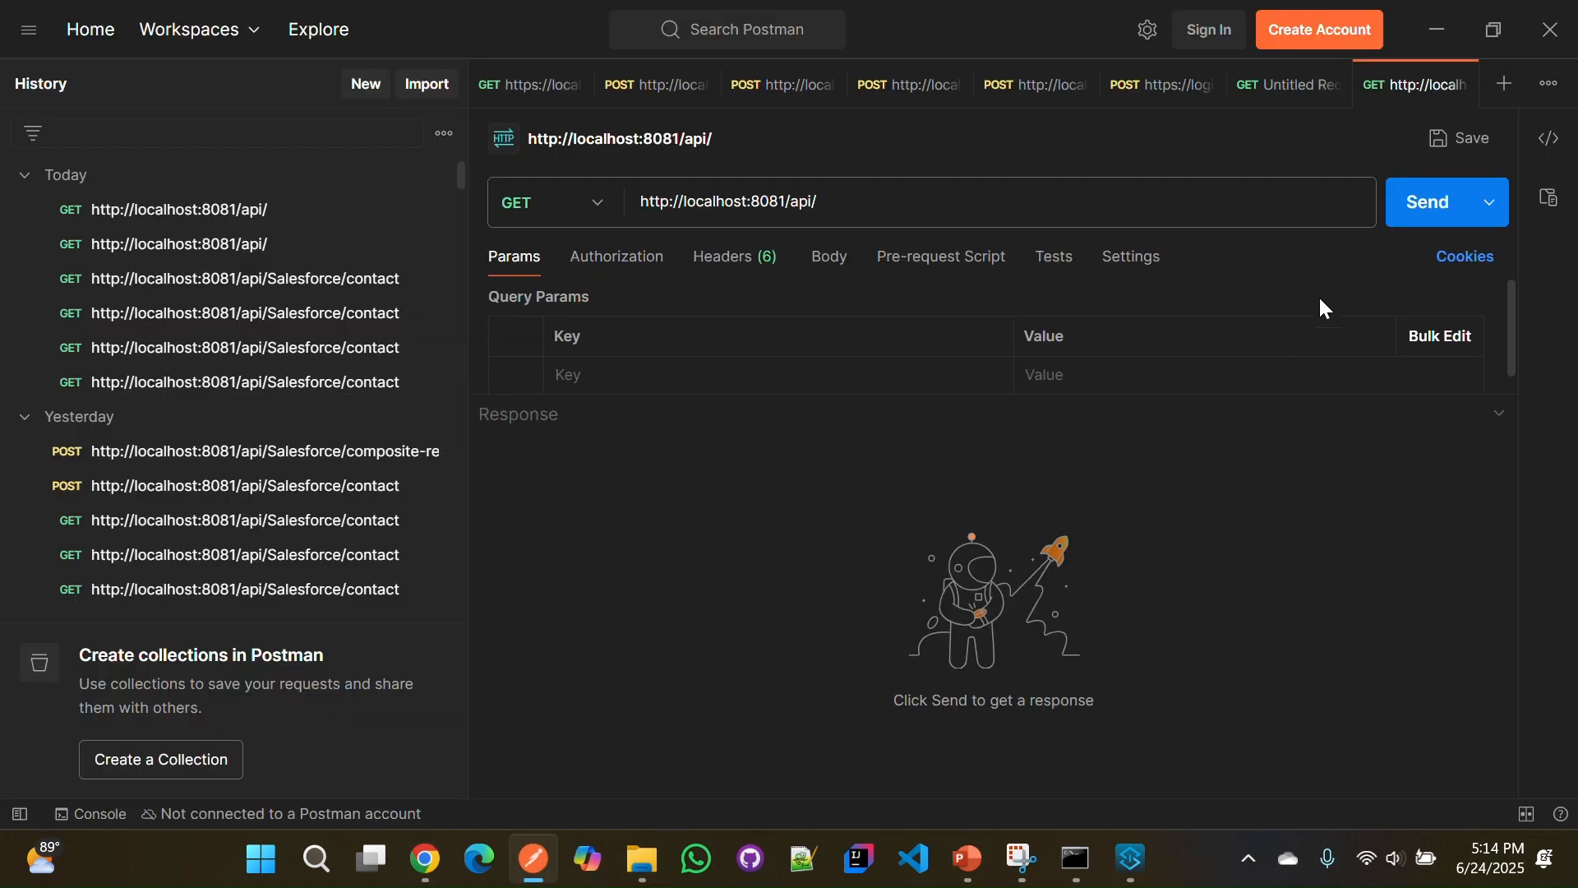
click(1407, 207)
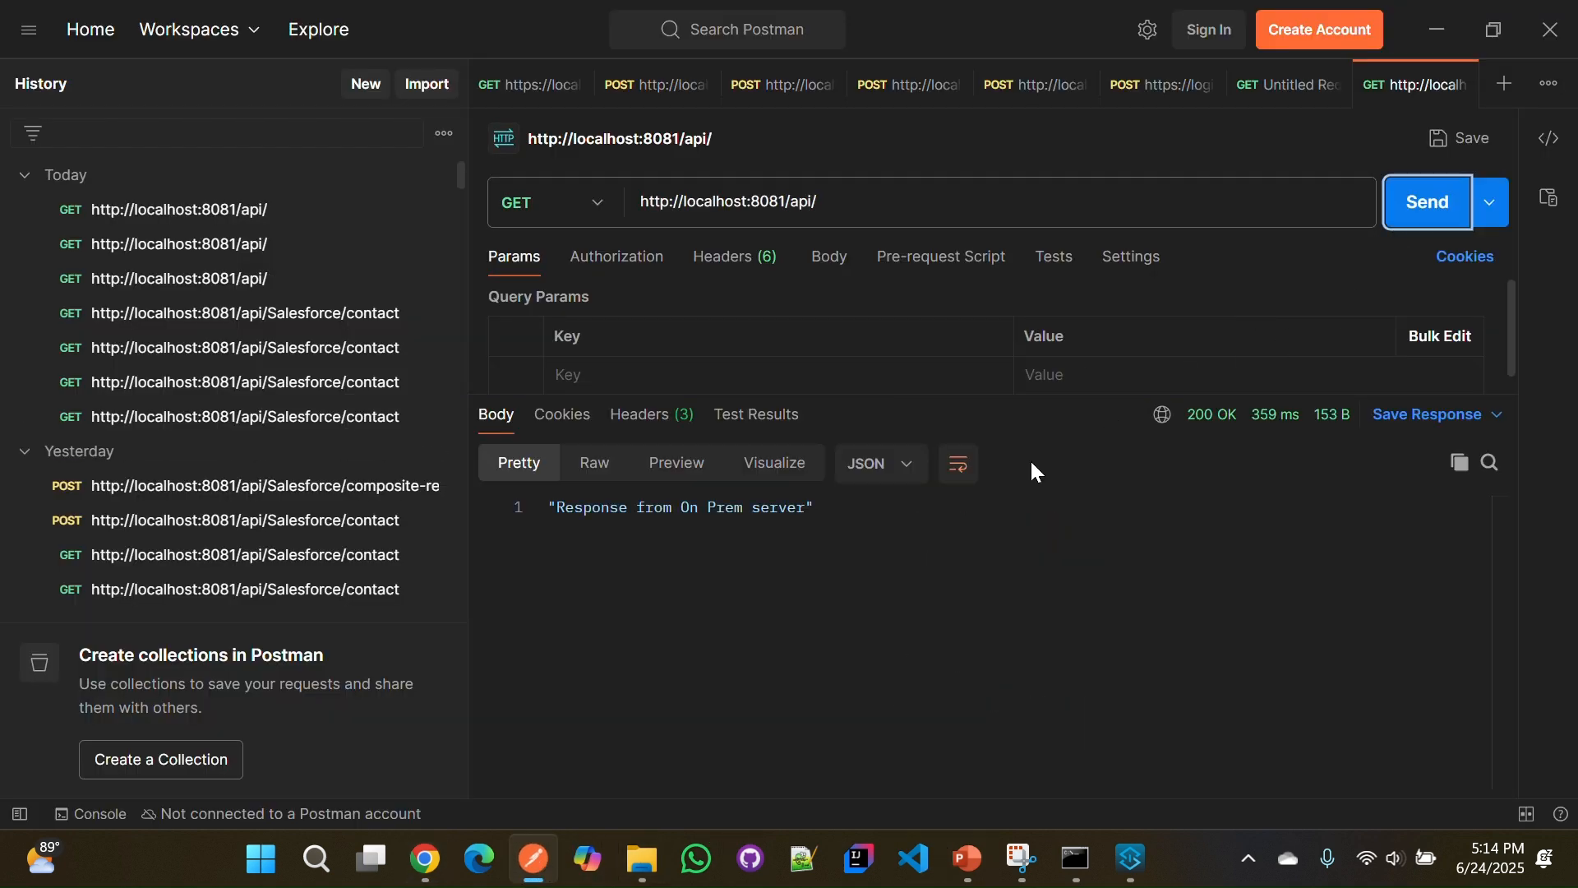
drag(964, 503, 549, 507)
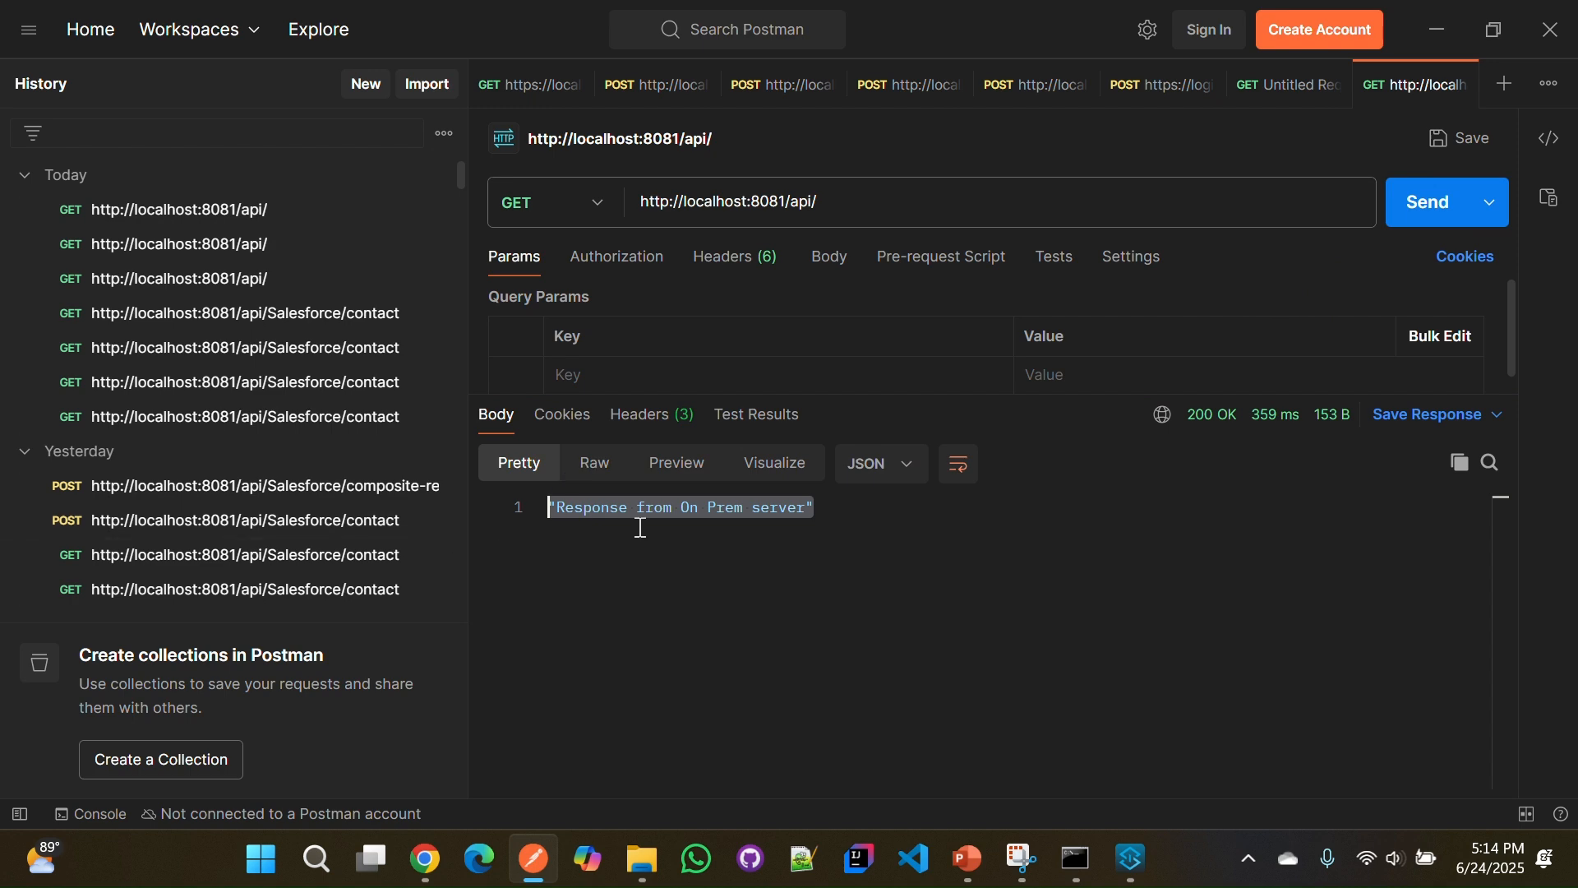
click(738, 592)
click(1076, 869)
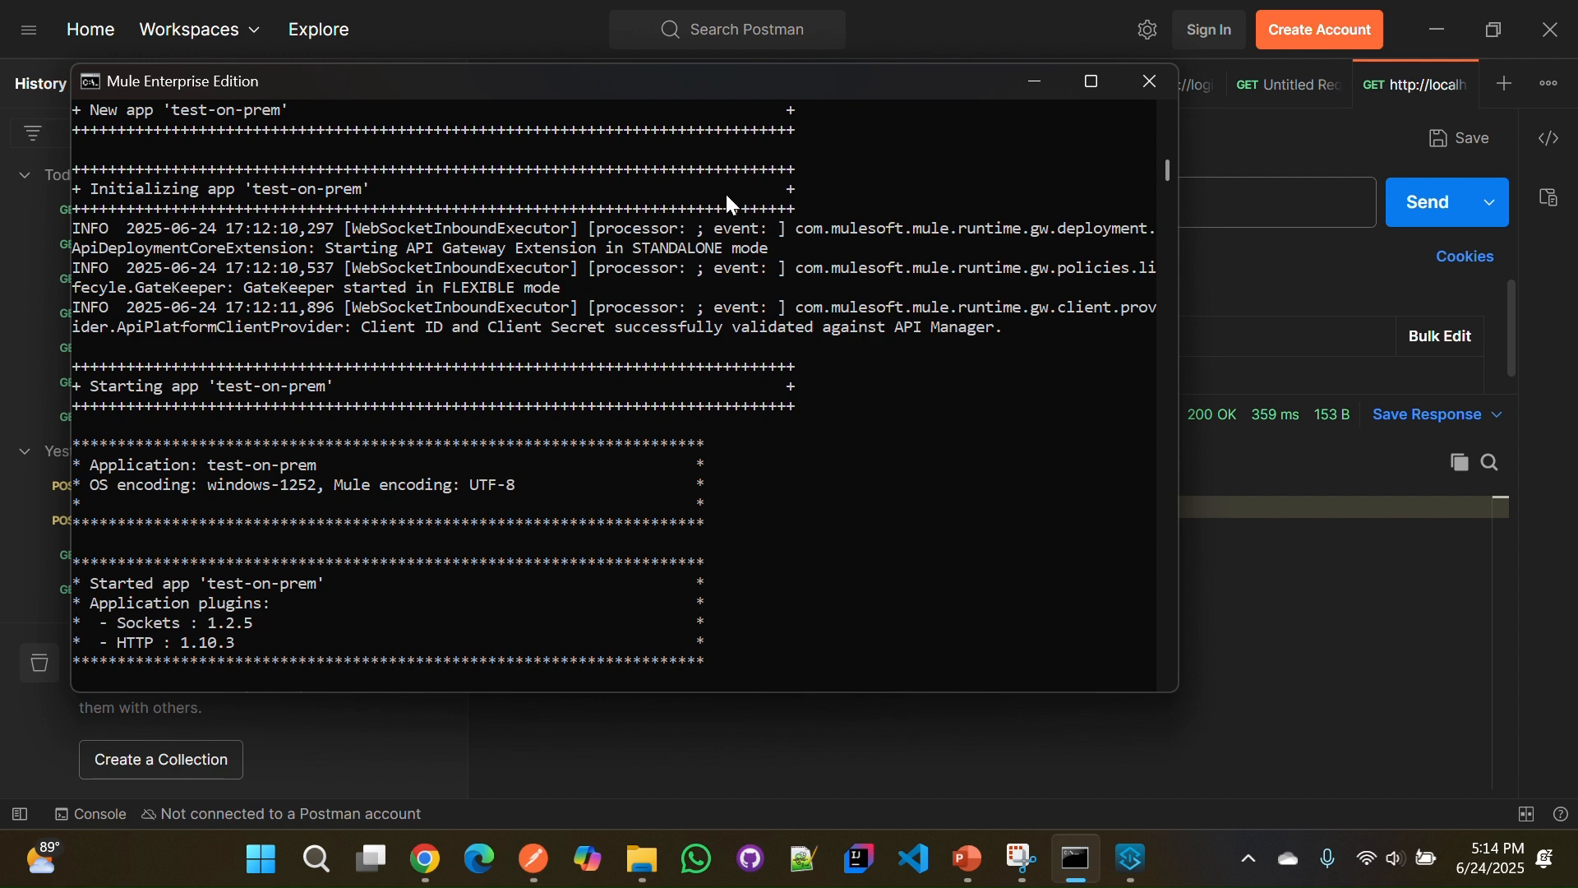
click(699, 31)
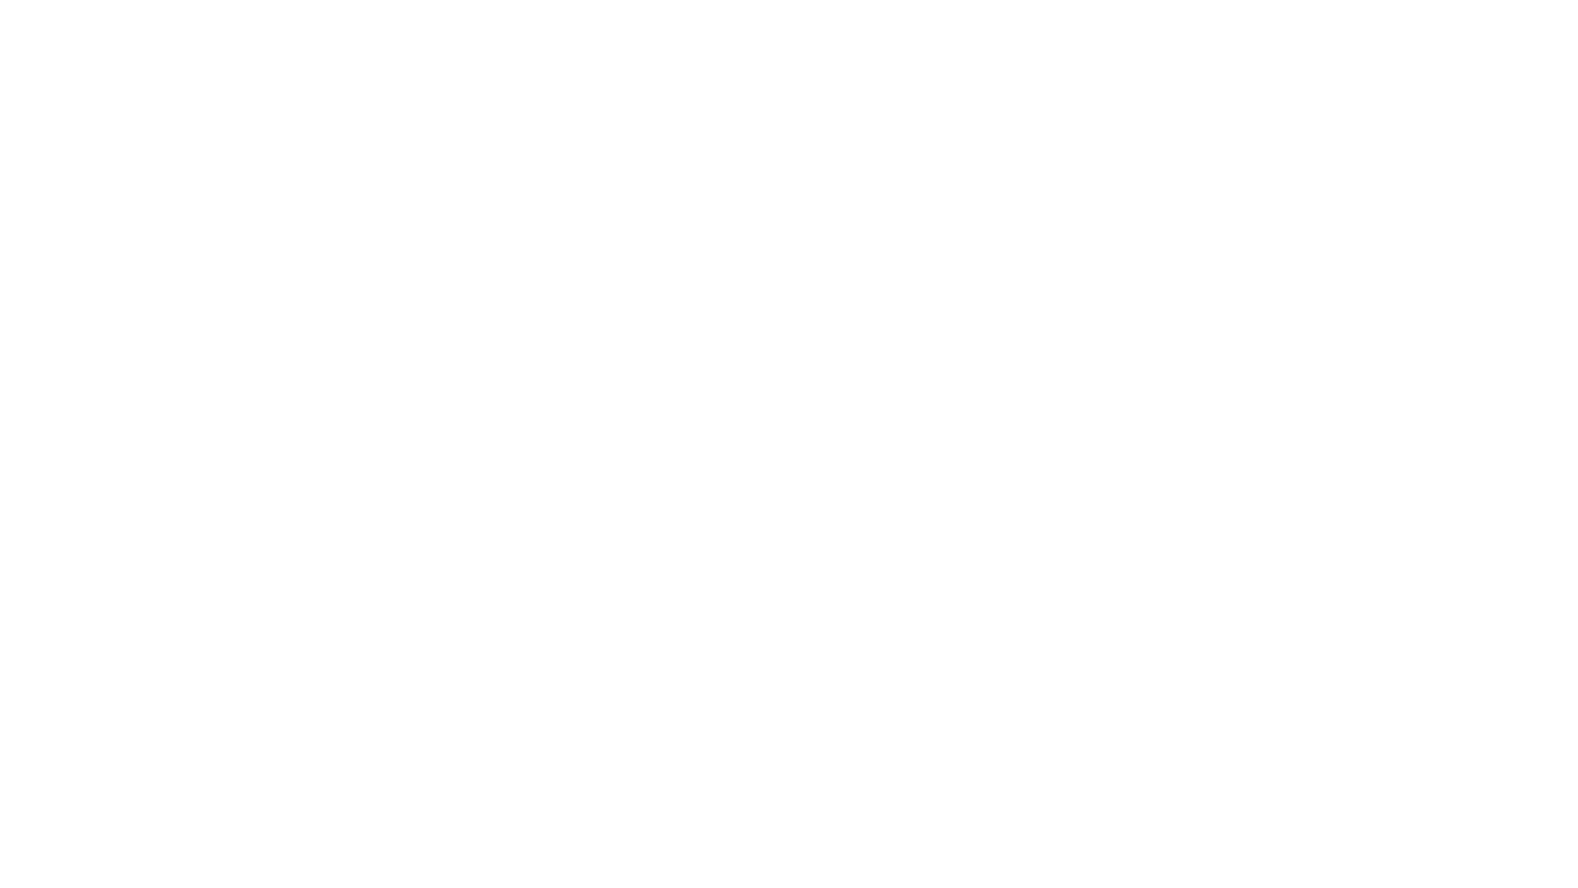